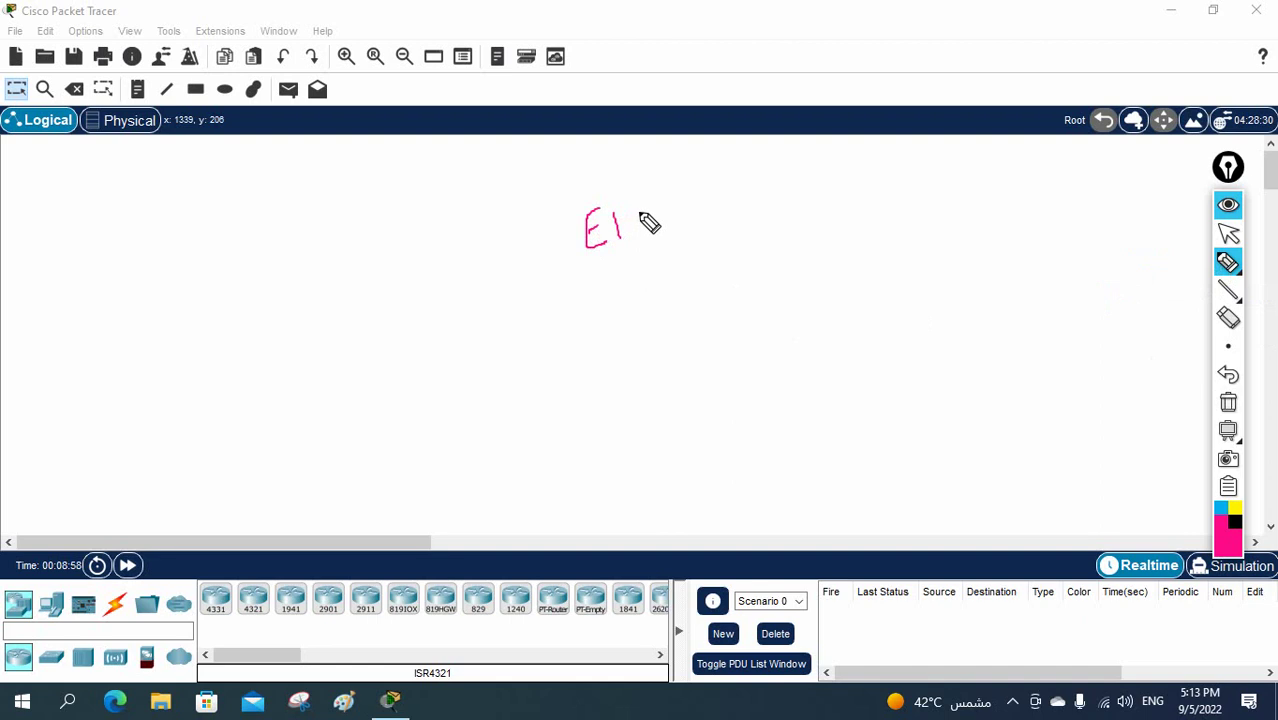
- Freehand-write an underlined 'EIGRP' and 'CCNA' beside it, then erase the annotations
mouse_move(646, 202)
left_mouse_down()
mouse_move(642, 226)
mouse_move(734, 192)
mouse_move(722, 205)
left_mouse_up()
left_click_drag(606, 257, 700, 232)
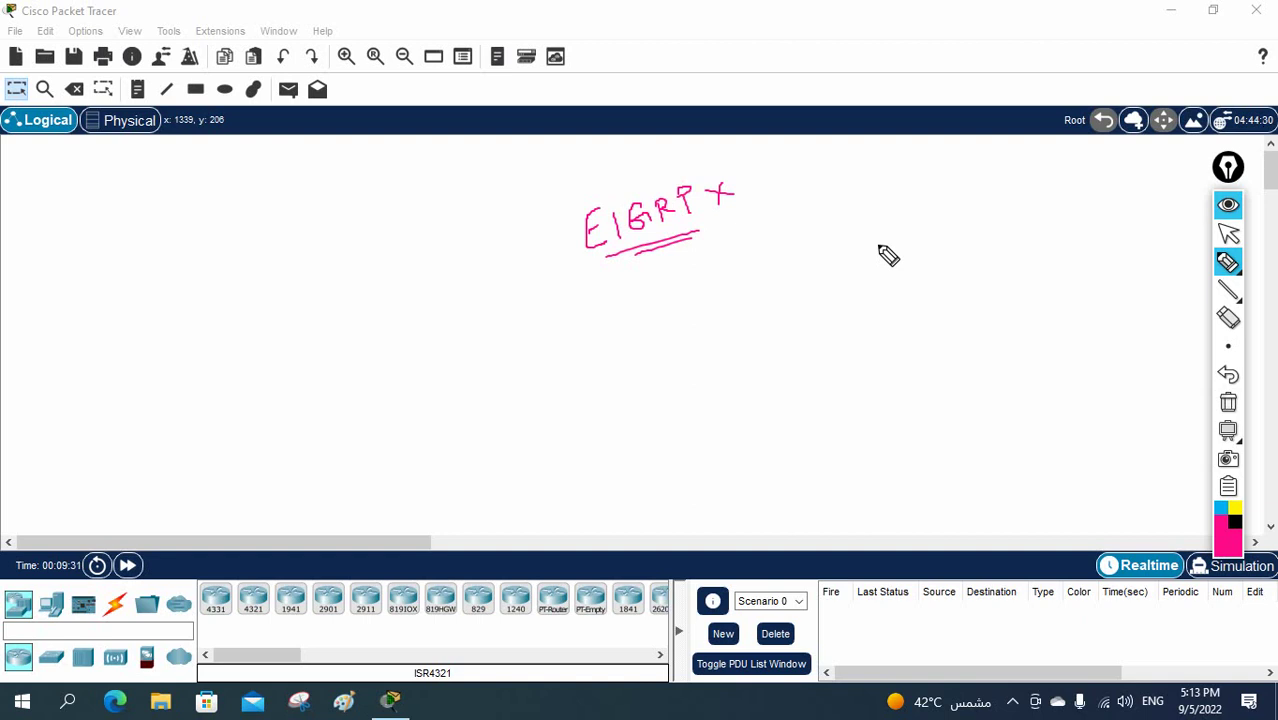
mouse_move(845, 183)
left_mouse_down()
mouse_move(909, 180)
mouse_move(845, 205)
mouse_move(853, 218)
mouse_move(895, 212)
left_mouse_up()
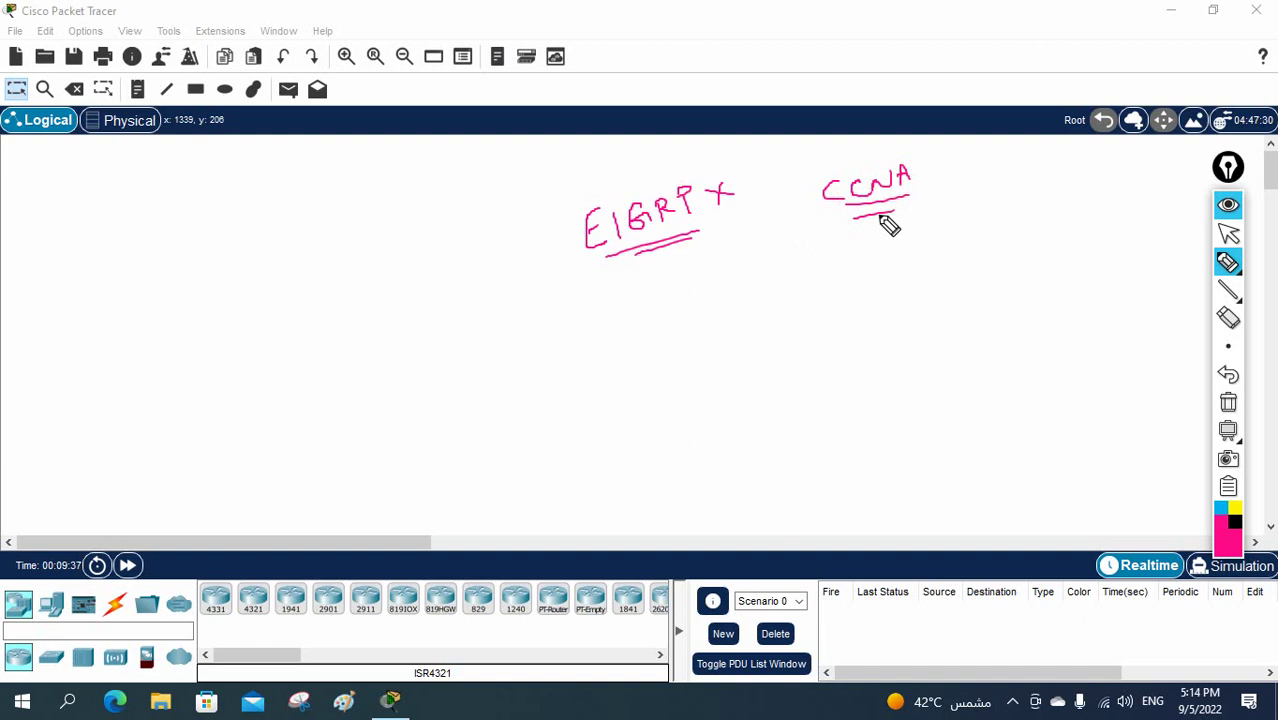
left_click(1229, 403)
- Clear the sketches and place two 2811 routers on the workspace
left_click(1228, 232)
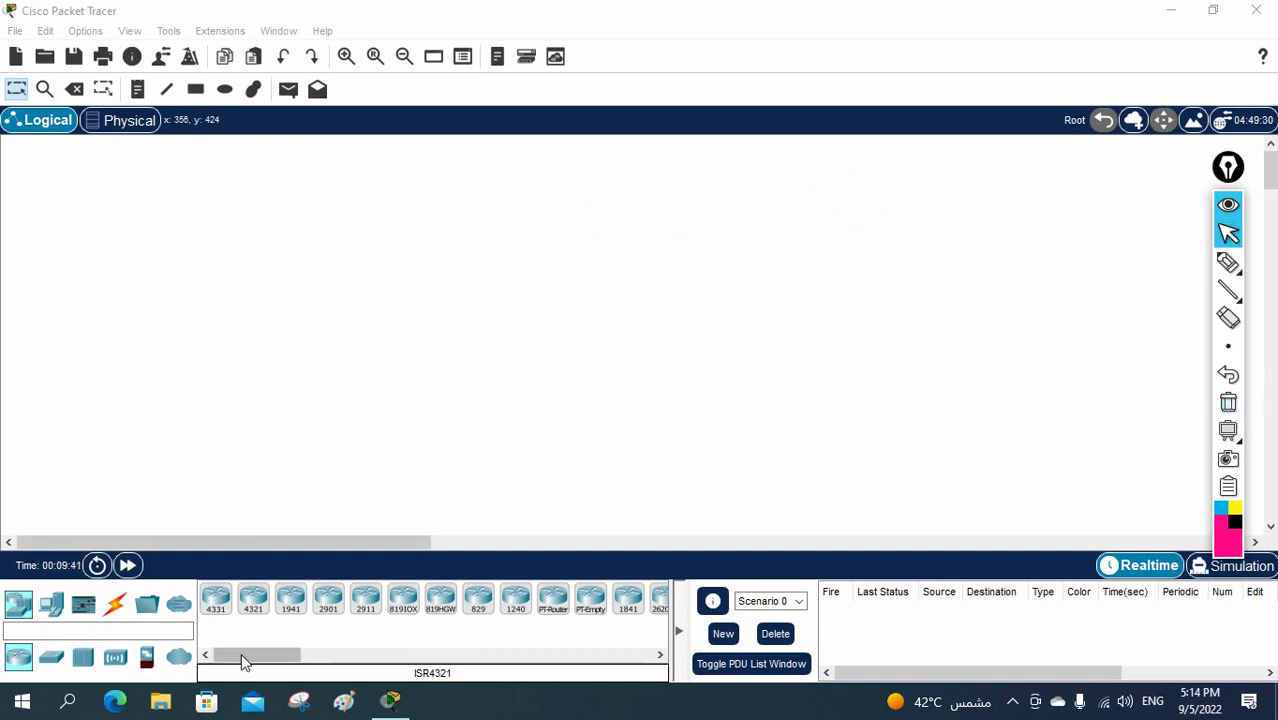
left_click_drag(251, 655, 297, 657)
left_click_drag(497, 598, 479, 538)
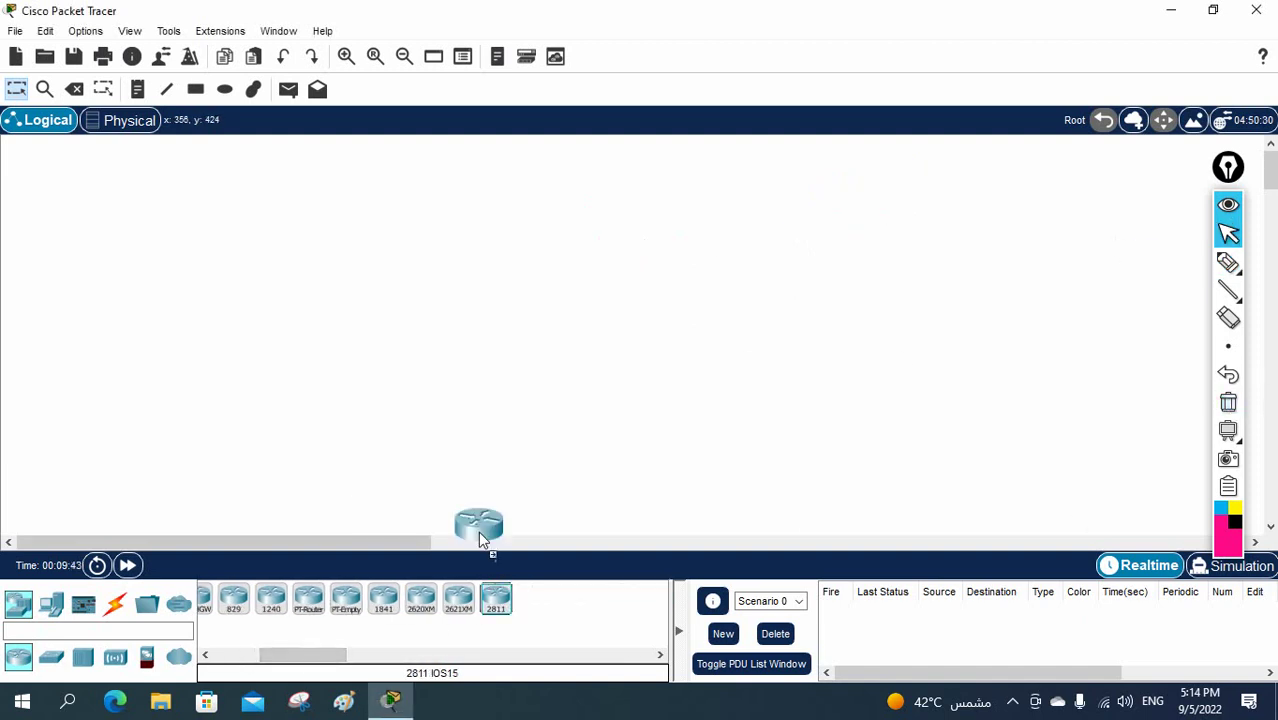
left_click(268, 214)
left_click(497, 598)
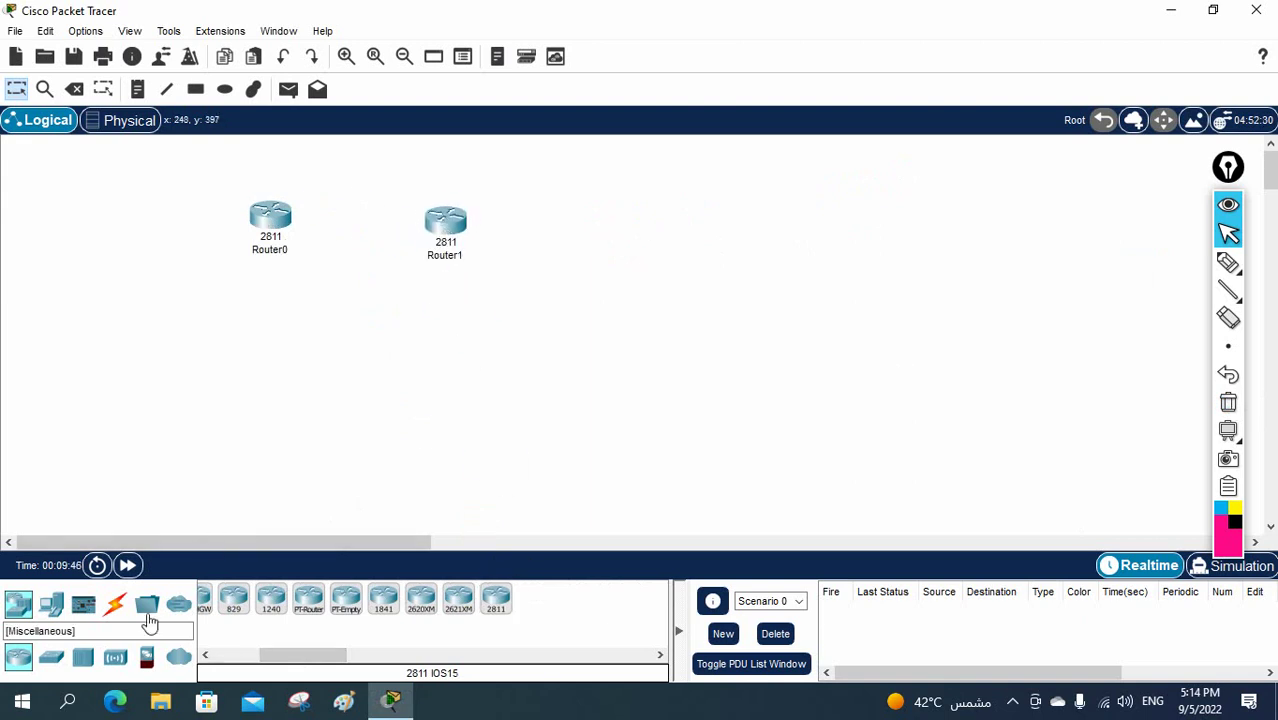
- Link the two routers with an automatic cable, Fa0/0 to Fa0/0
left_click(115, 604)
left_click(216, 599)
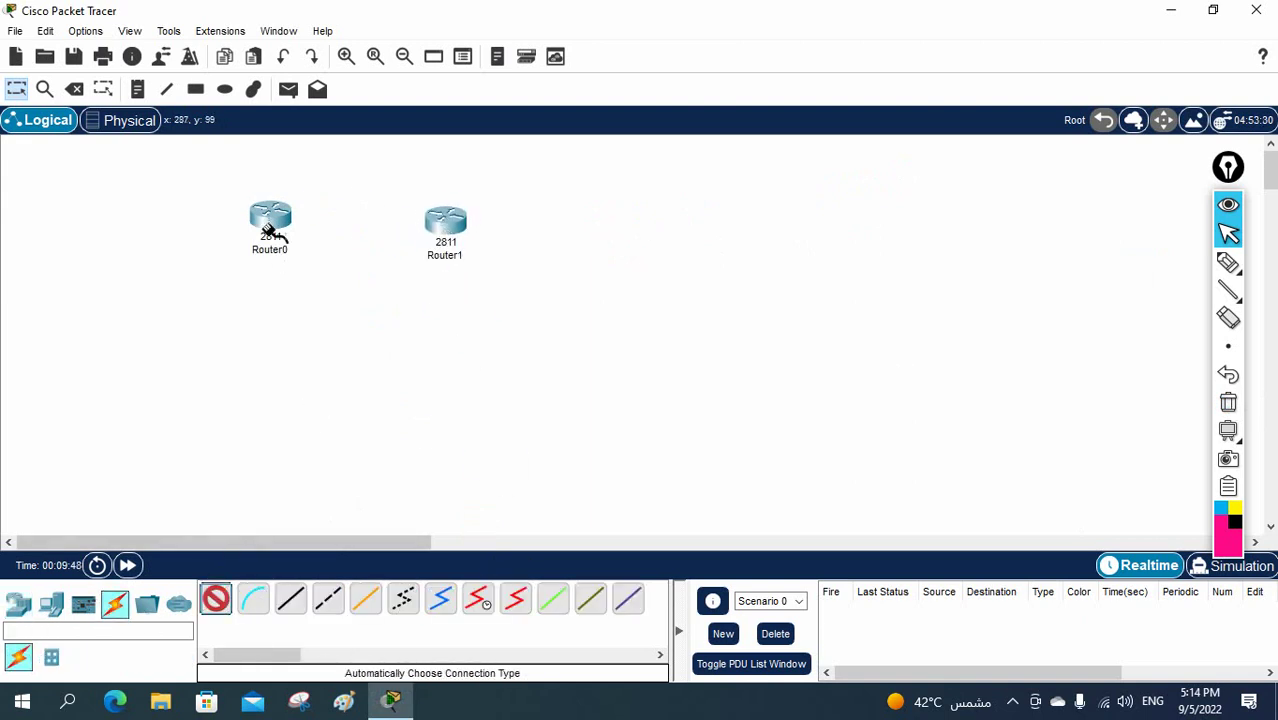
left_click(270, 220)
left_click(446, 222)
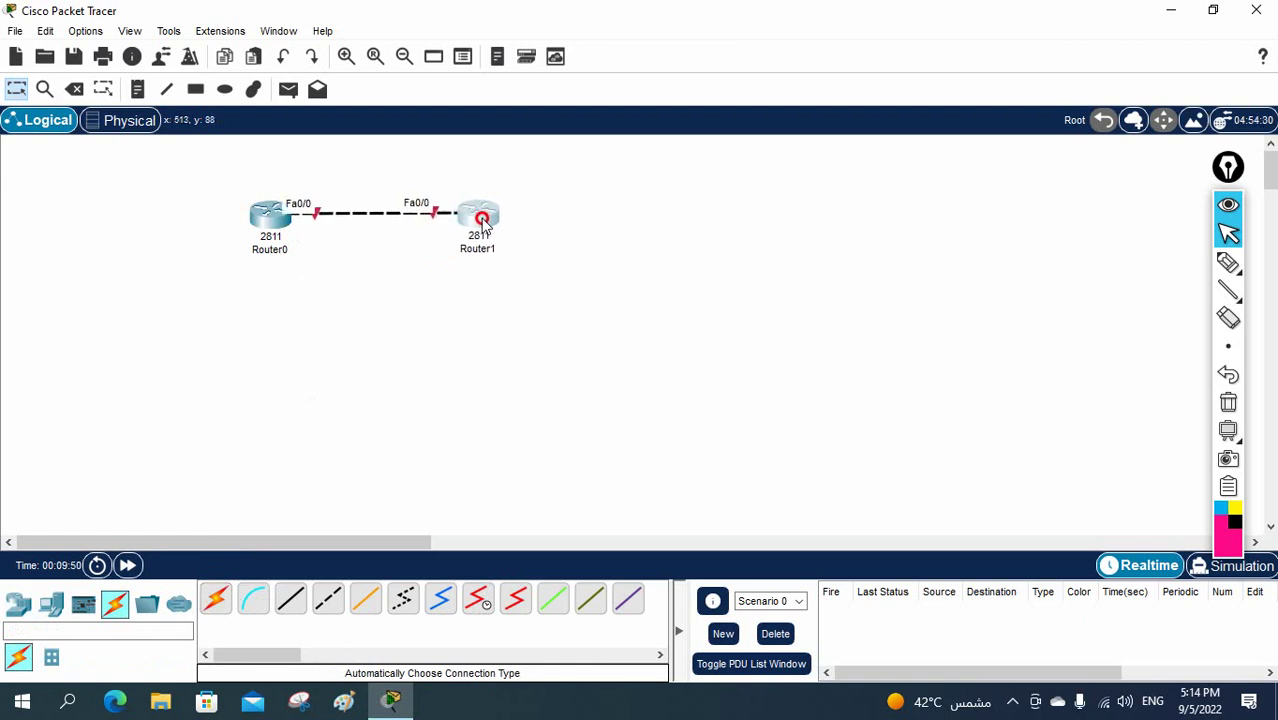
- Rename Router0 to R1 and Router1 to R2
left_click(272, 250)
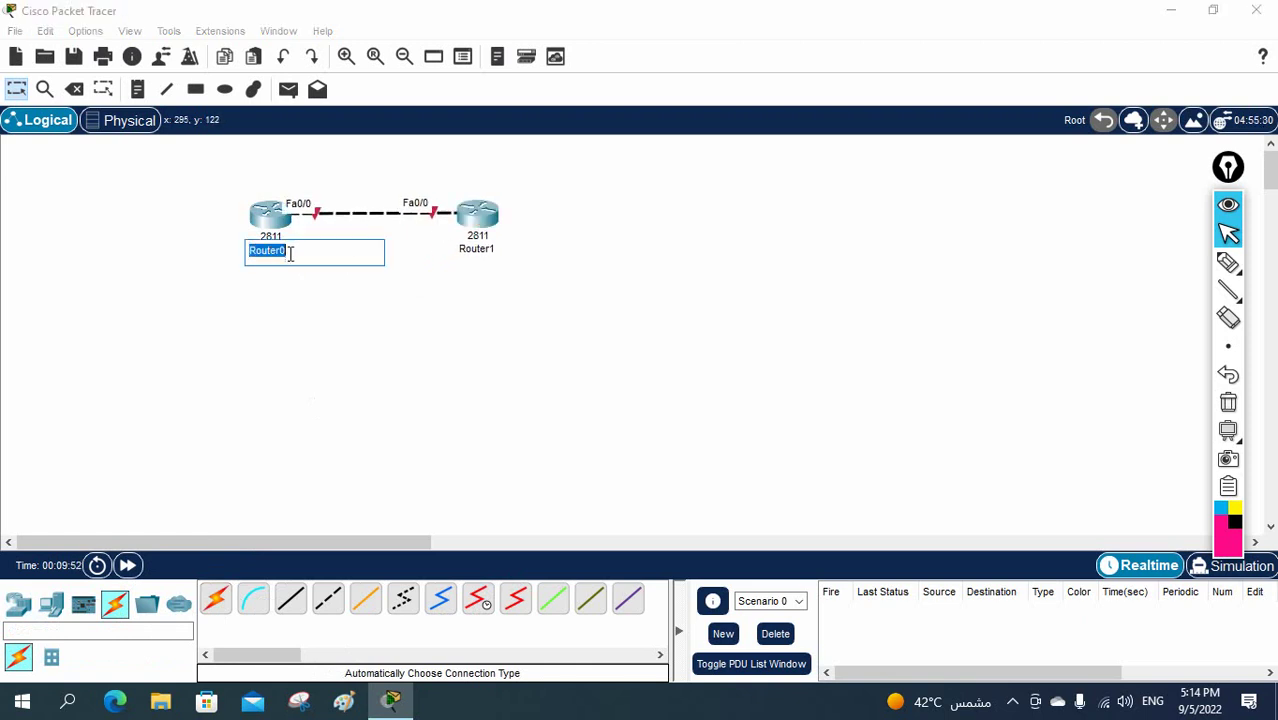
type("R1")
left_click(474, 250)
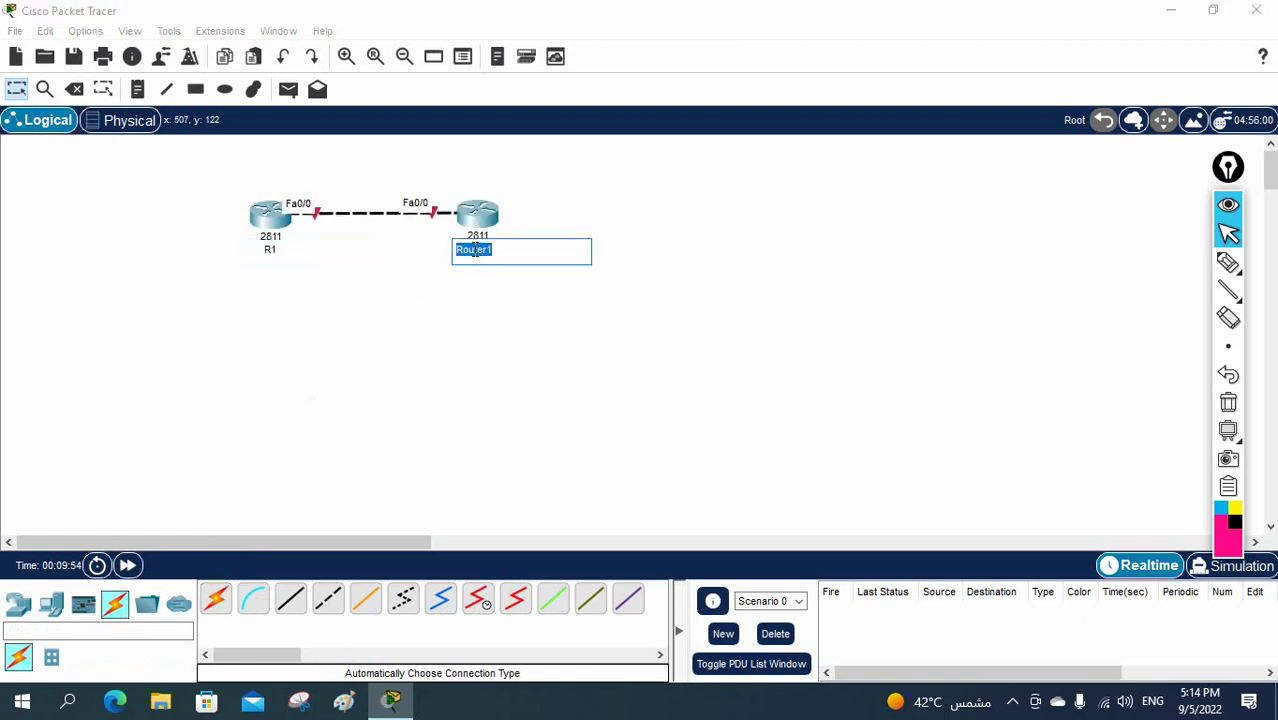
type("R2")
left_click(627, 310)
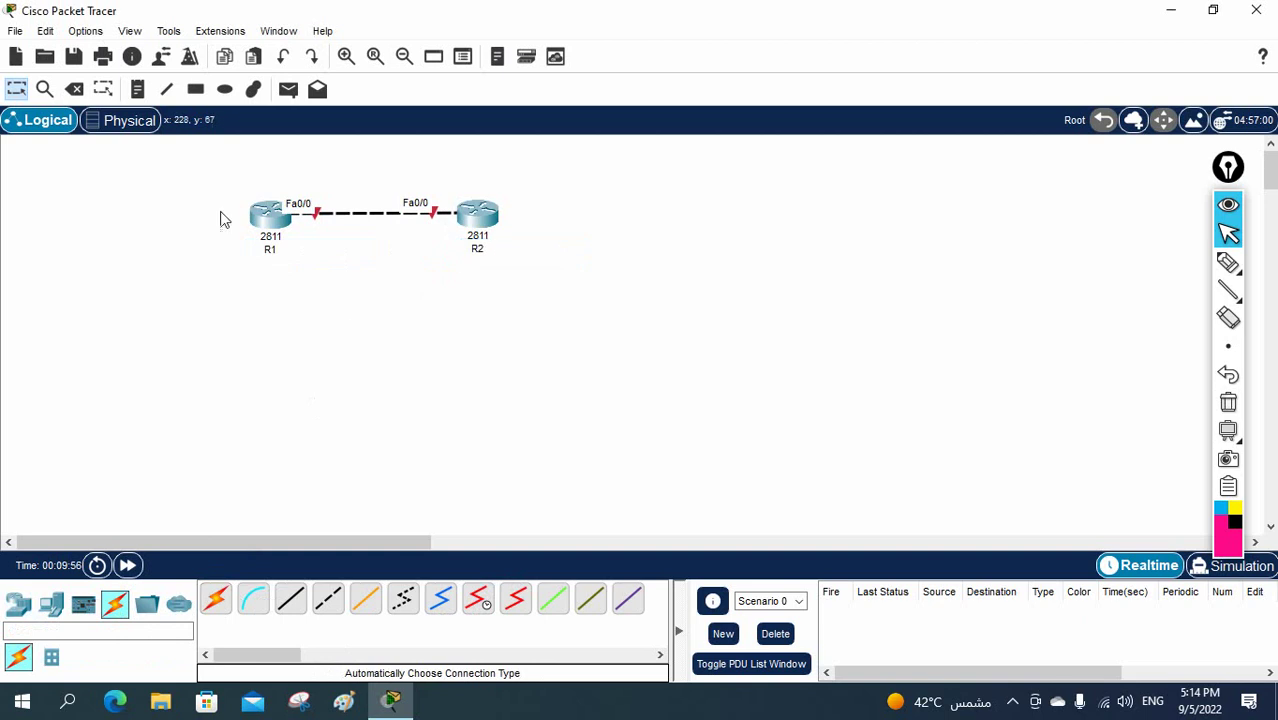
left_click(138, 89)
- Add text notes 192.168.1.1 above R1 and 192.168.1.2 above R2
left_click(285, 169)
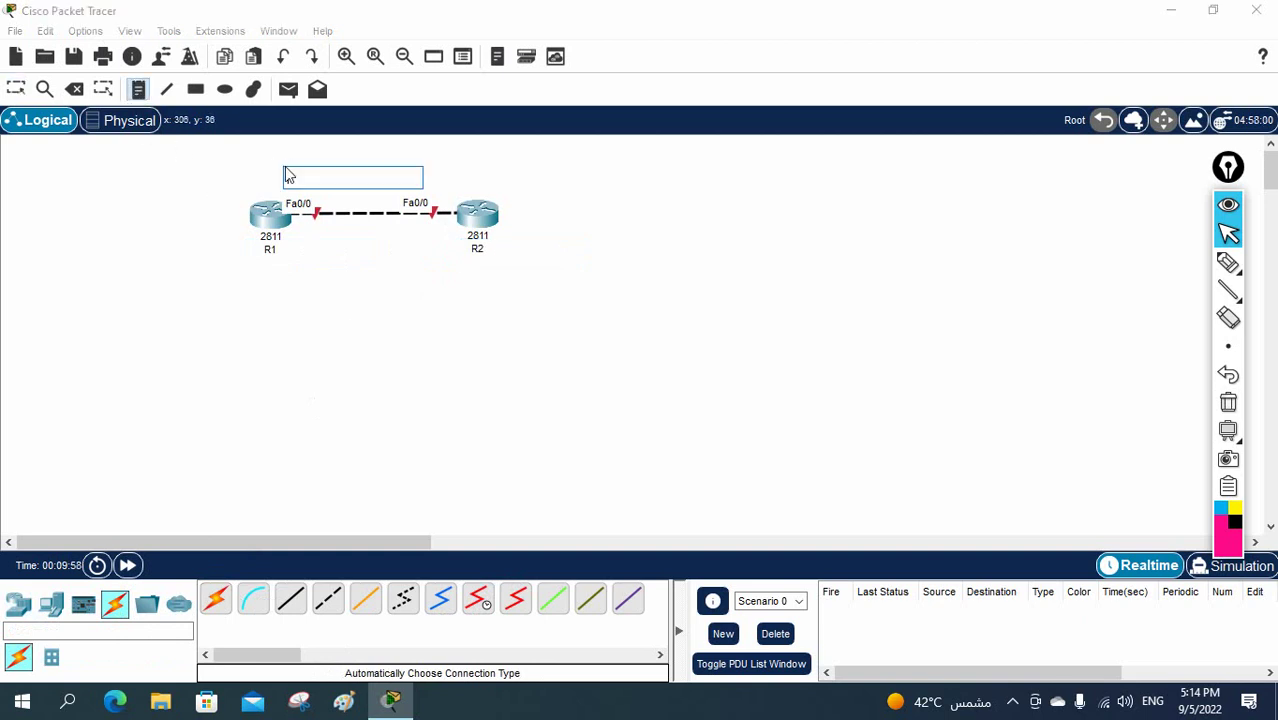
type("192.168.1.1")
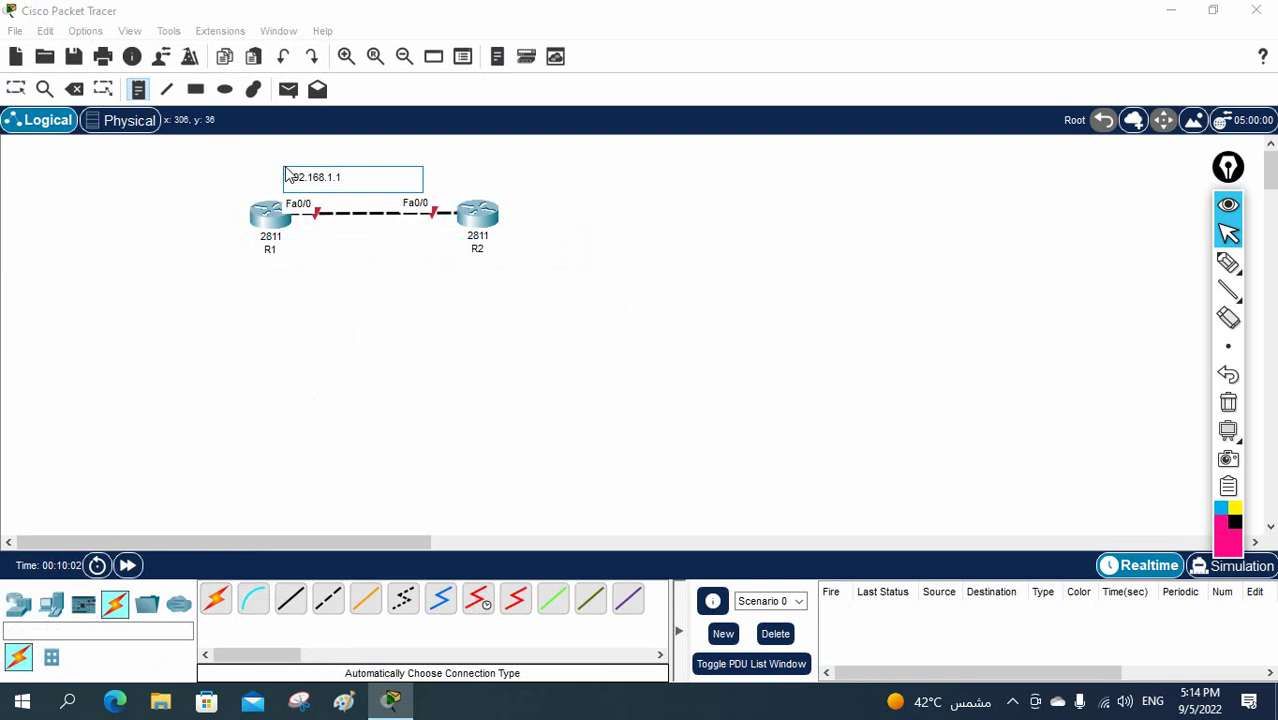
left_click(439, 180)
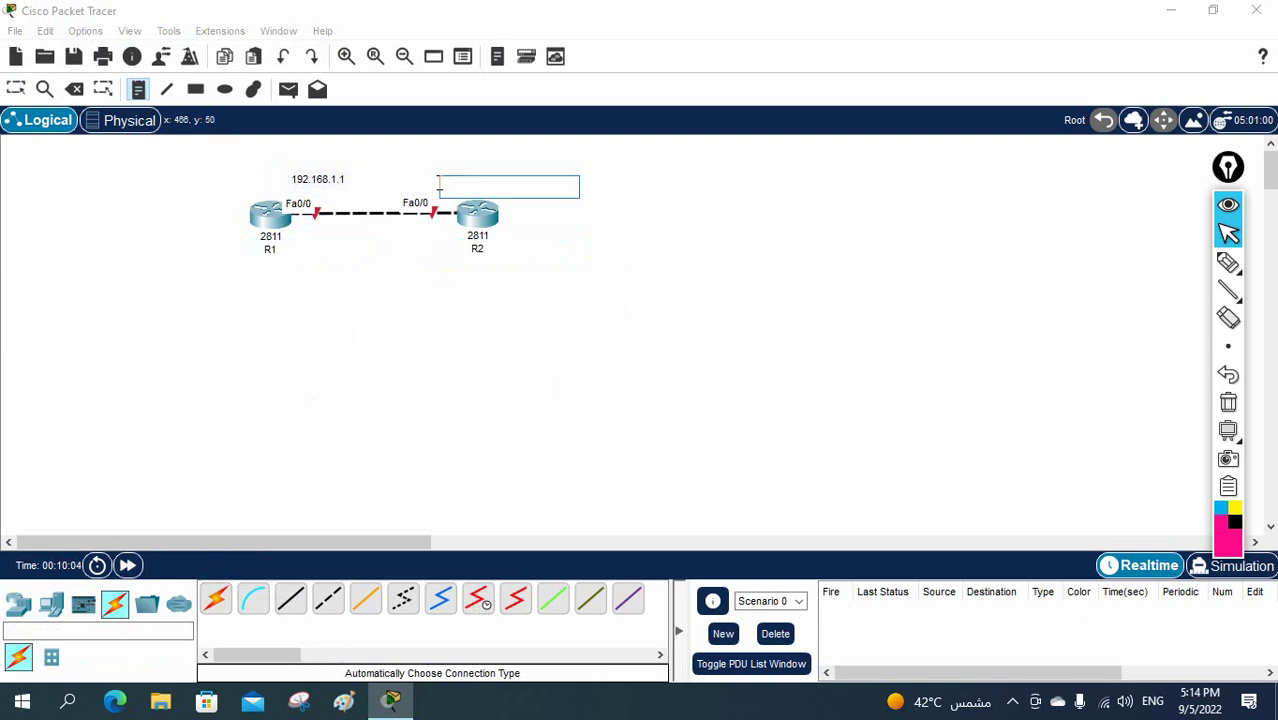
type("192.168.1.2")
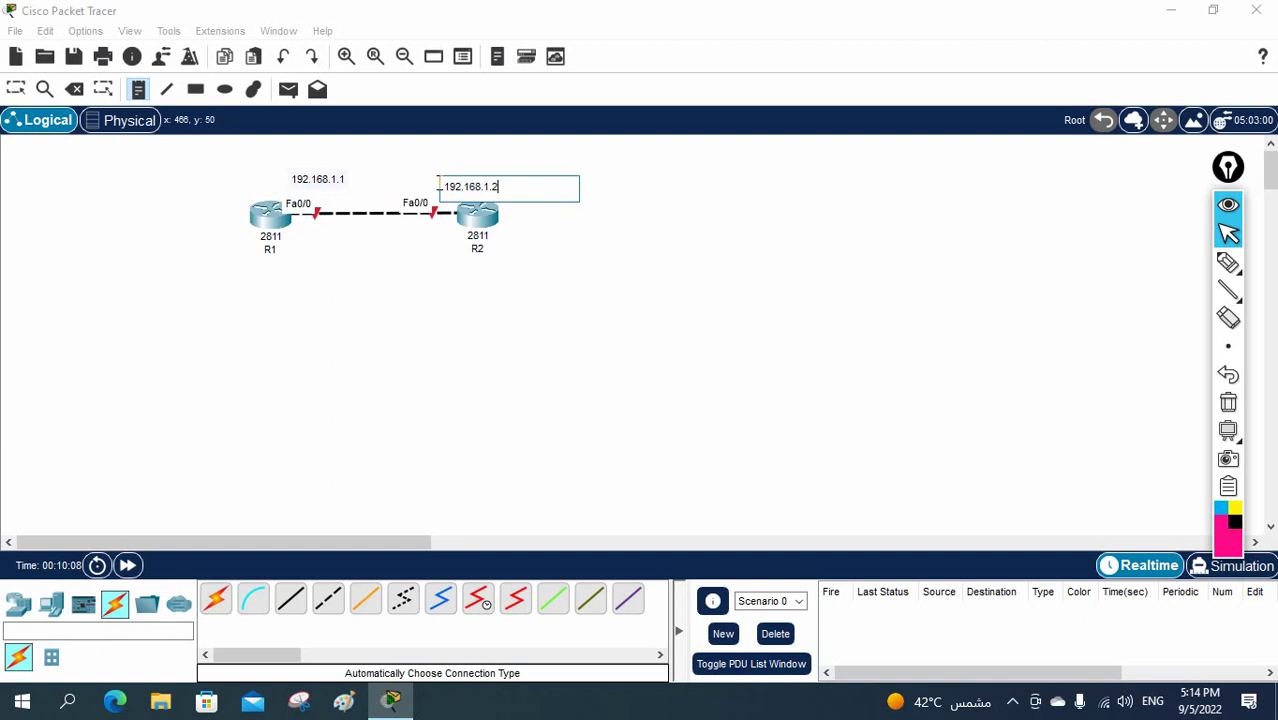
left_click(556, 285)
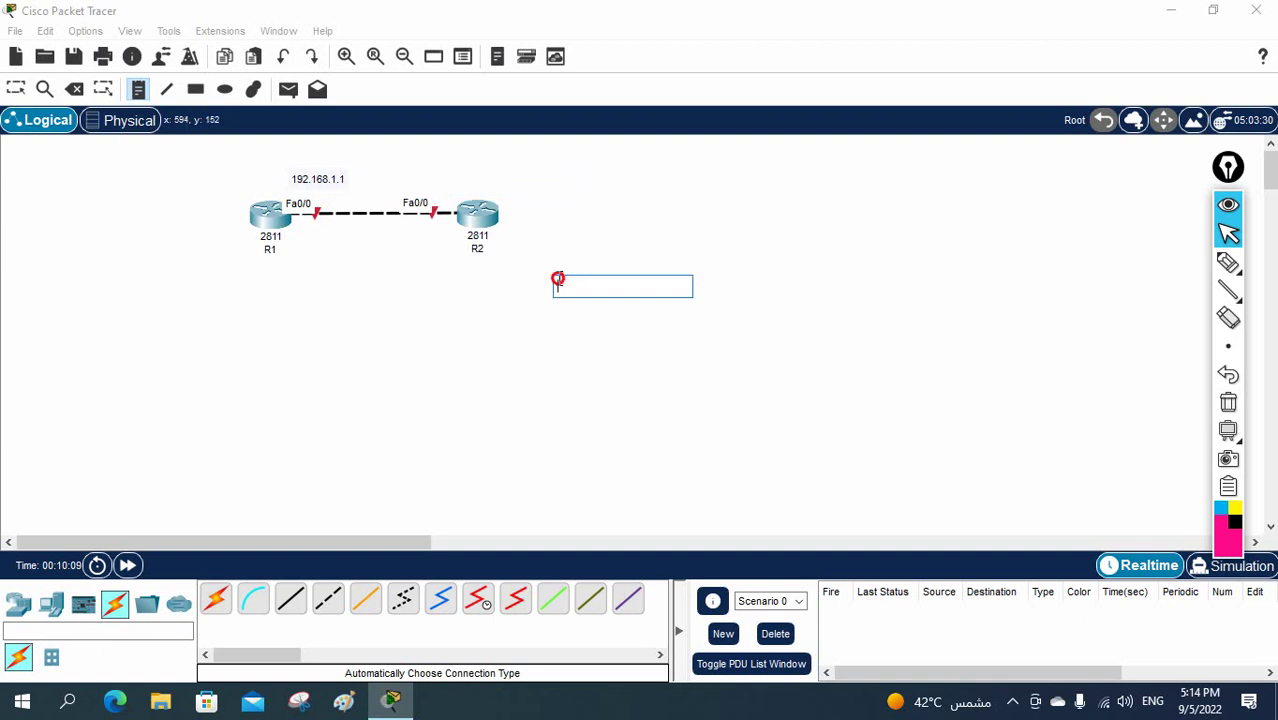
left_click(16, 90)
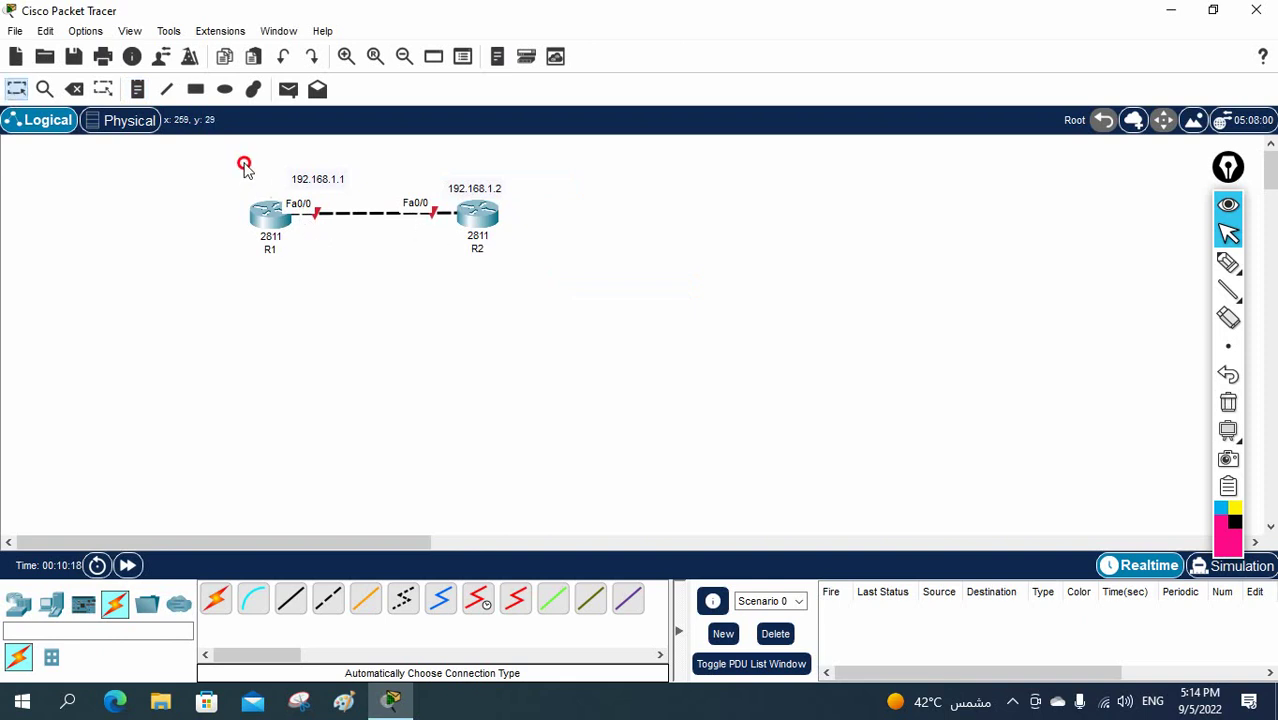
- Move both routers left and open R1's CLI in a widened window
left_click_drag(245, 163, 259, 205)
left_click(251, 308)
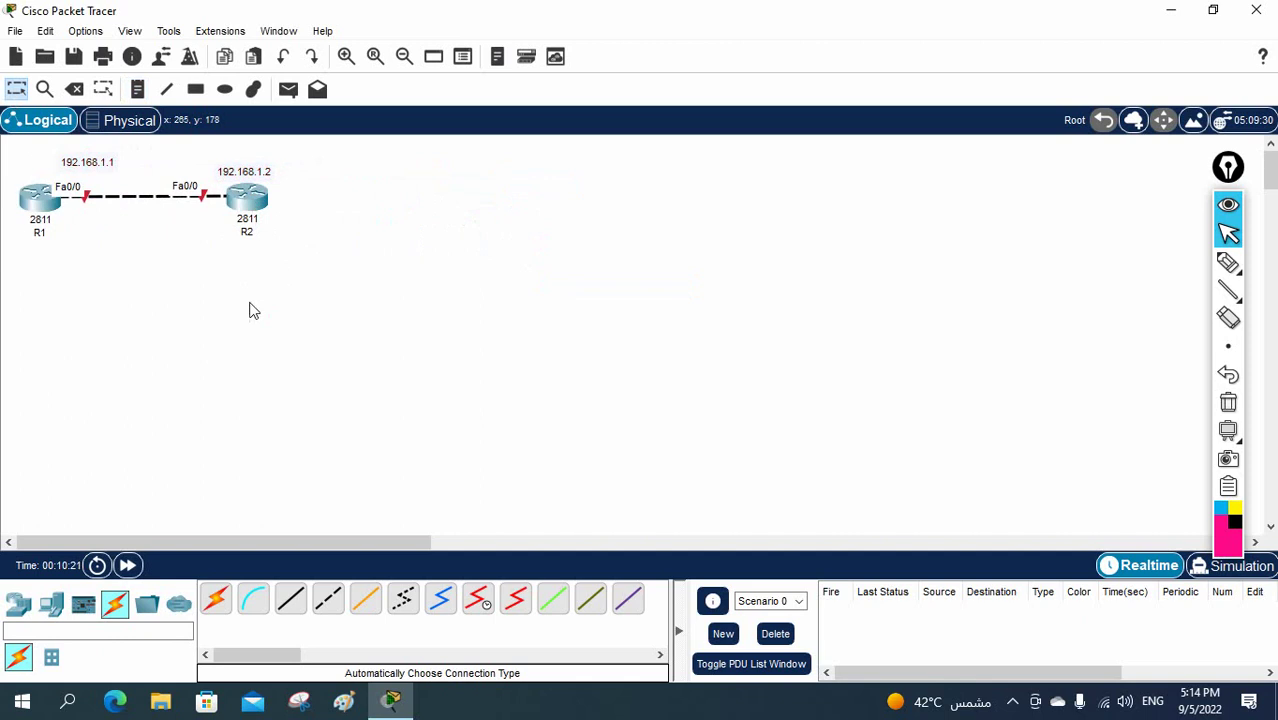
left_click(38, 195)
left_click(452, 58)
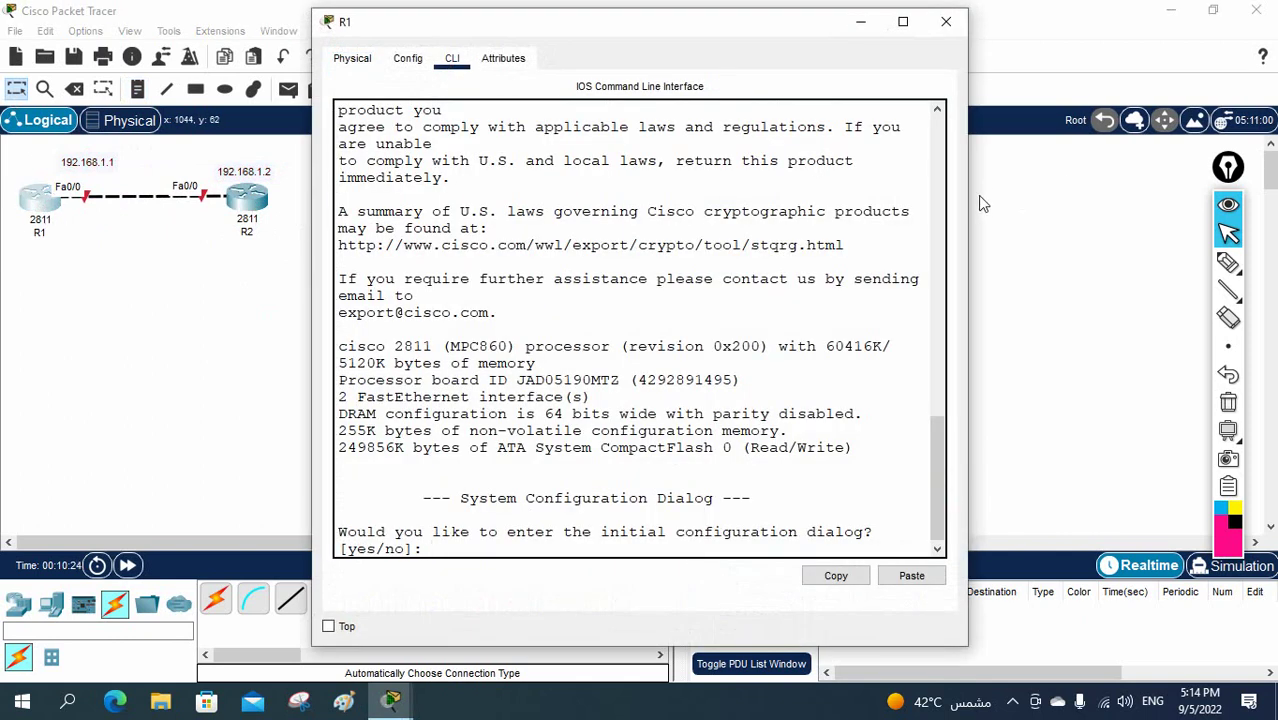
mouse_move(969, 191)
left_mouse_down()
mouse_move(1272, 192)
mouse_move(79, 327)
mouse_move(20, 320)
left_mouse_up()
left_click(1228, 167)
left_click(748, 342)
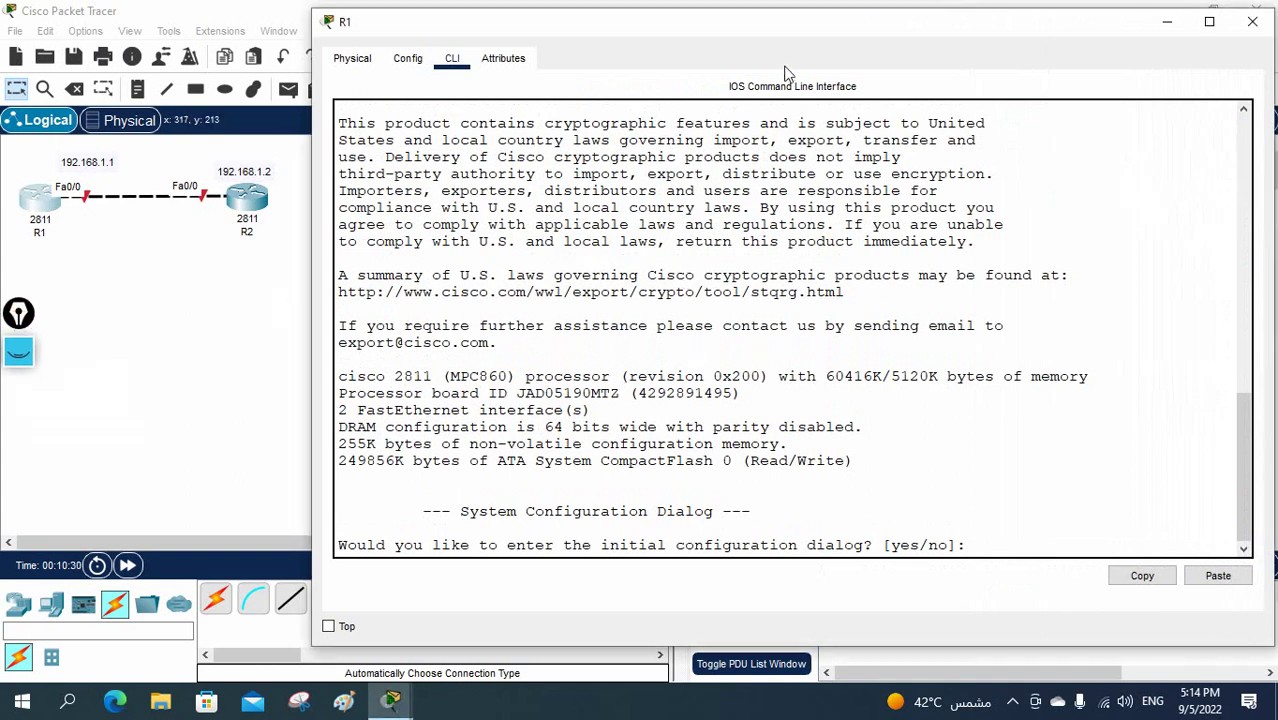
left_click_drag(805, 30, 822, 23)
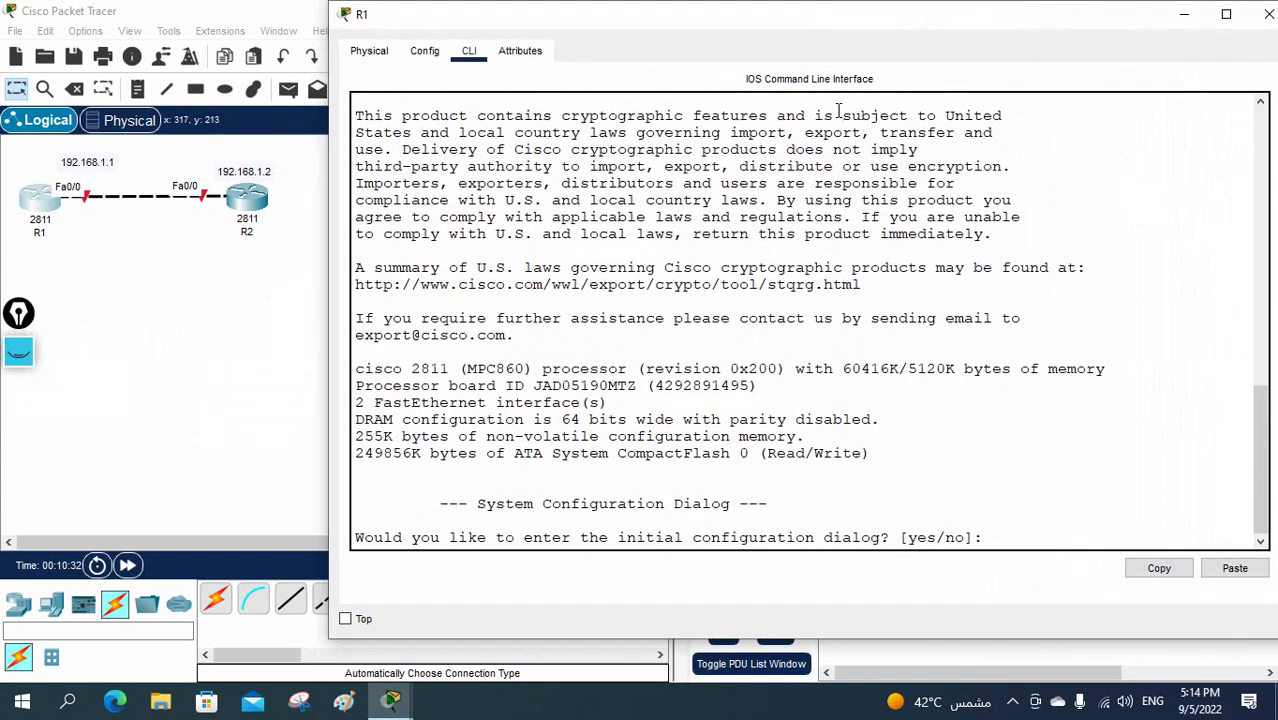
left_click(839, 113)
- Answer yes to the setup dialog and no to basic management, reaching the enable secret prompt
type("yes")
key("Return")
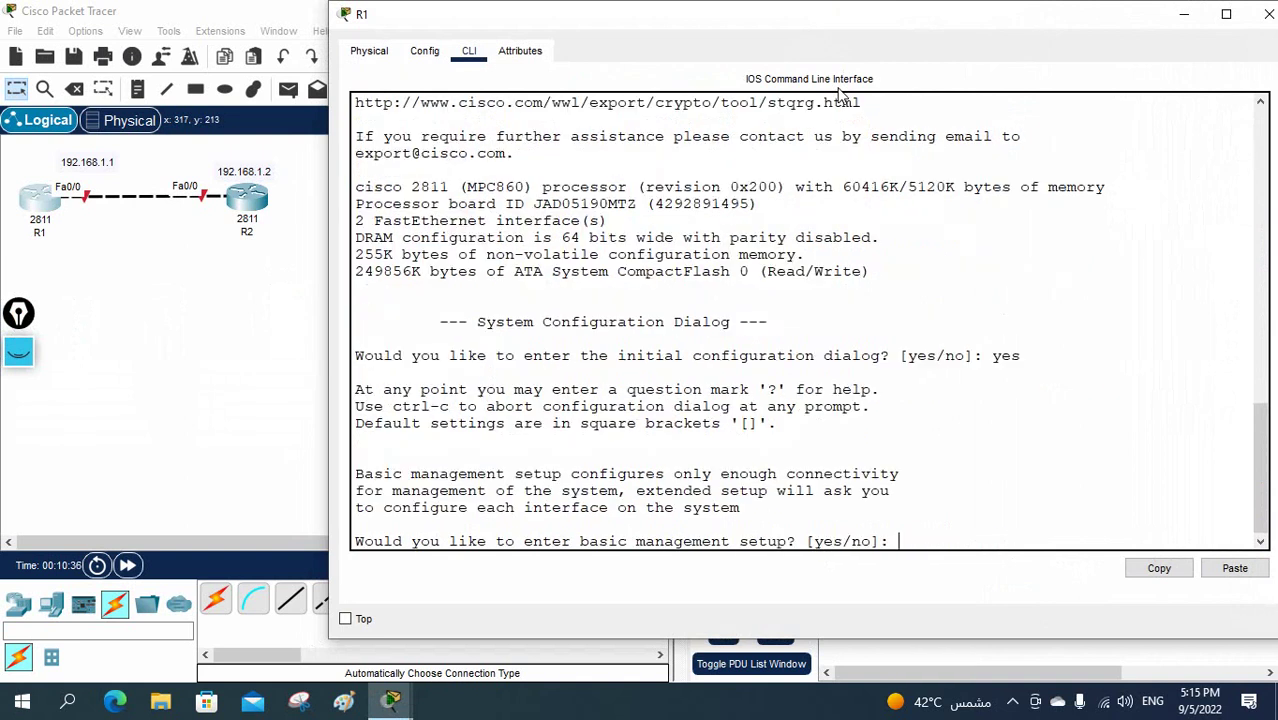
type("no")
key("Return")
key("Return")
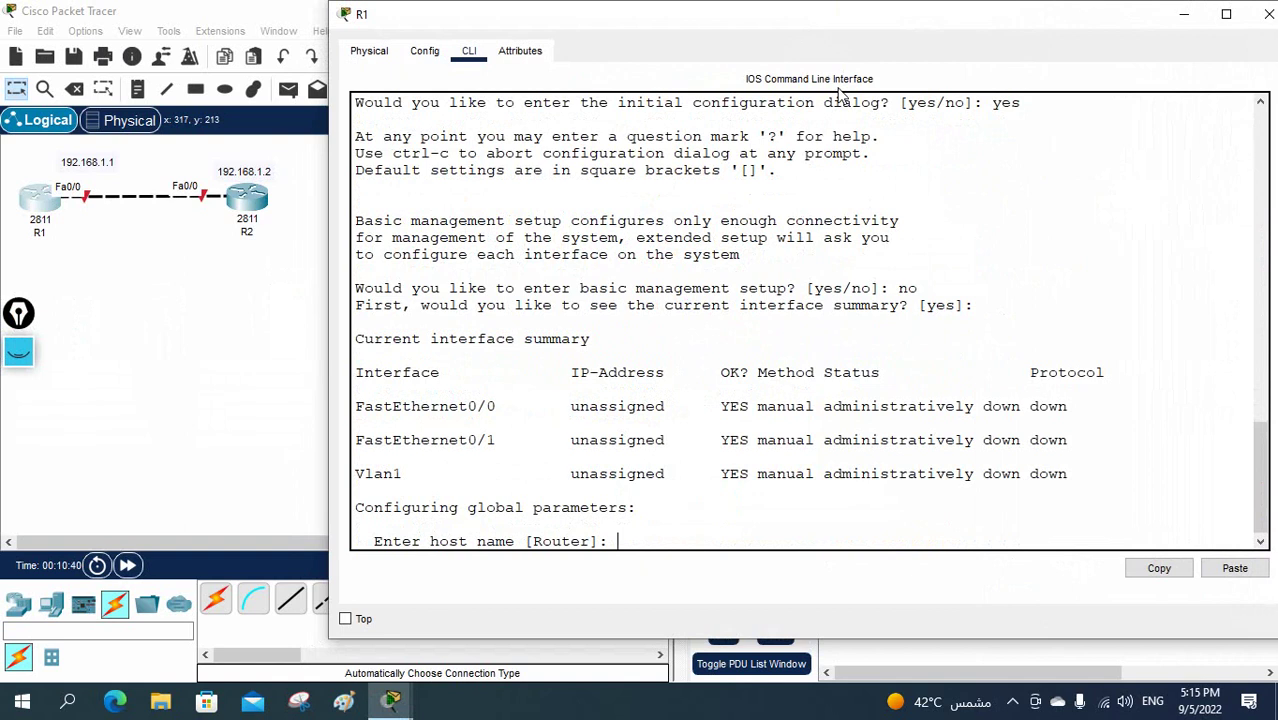
key("Return")
key("Return")
key("Return")
key("Return")
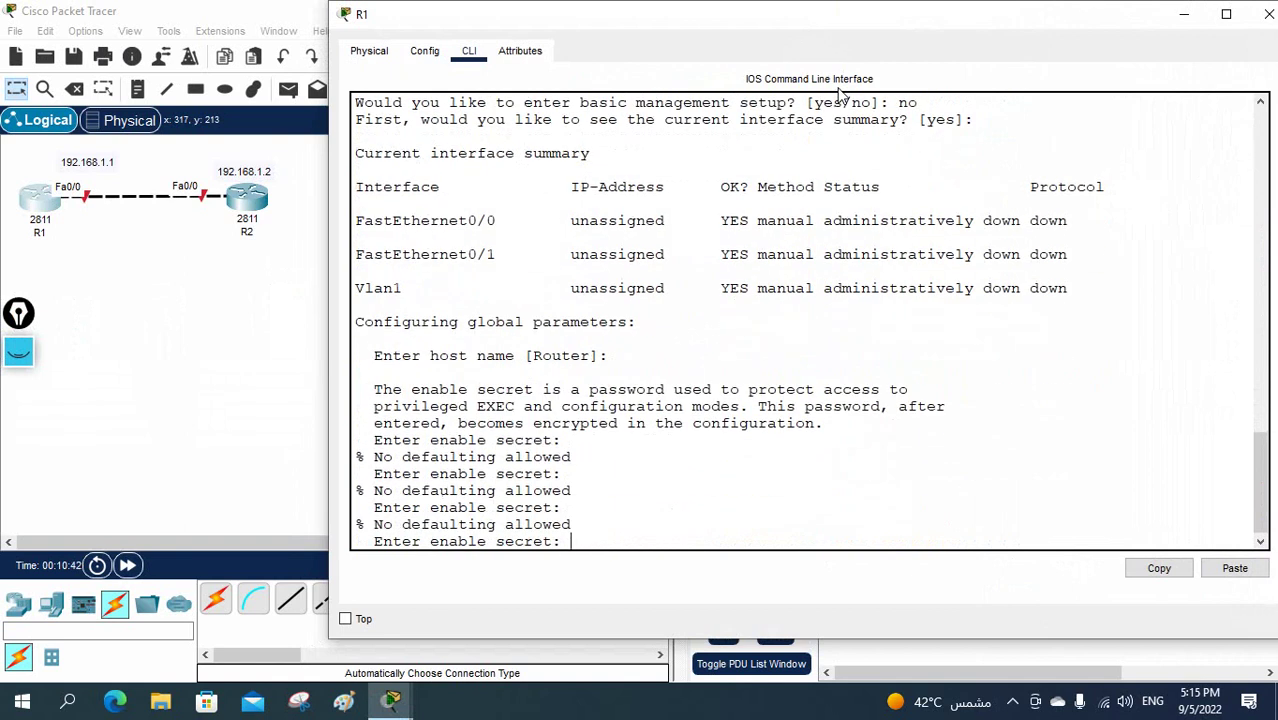
left_click(1256, 14)
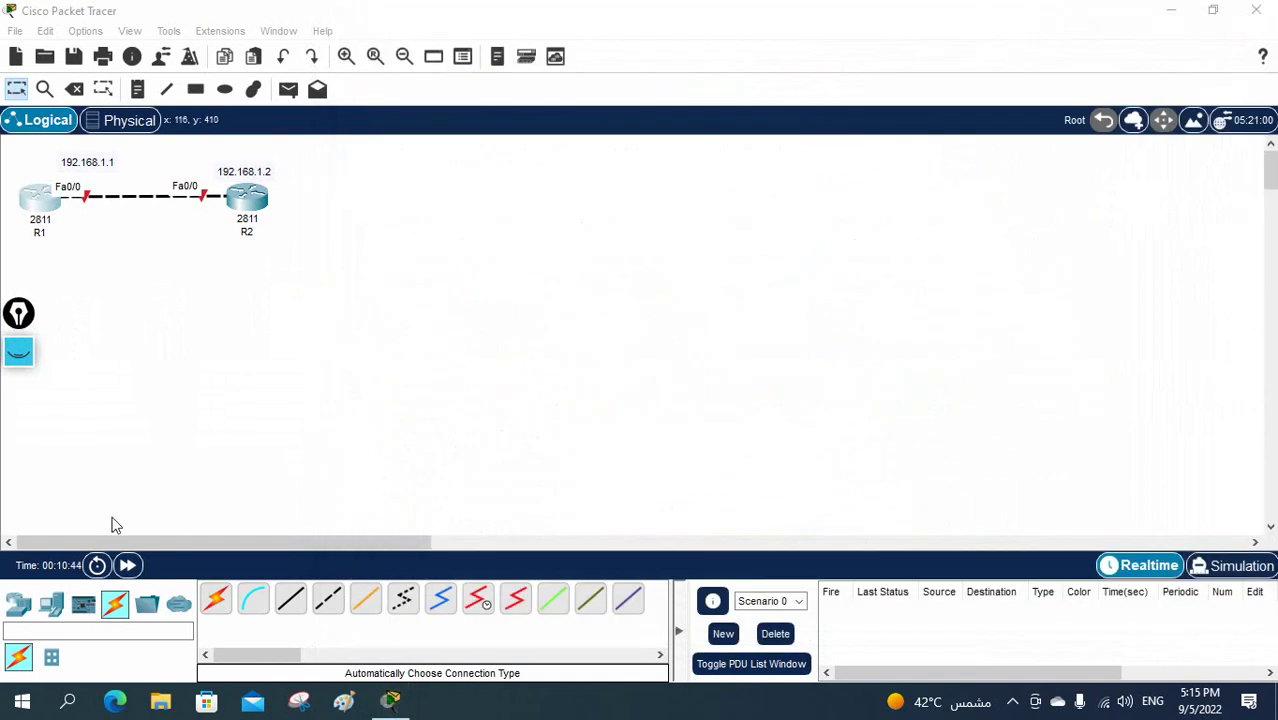
left_click(40, 200)
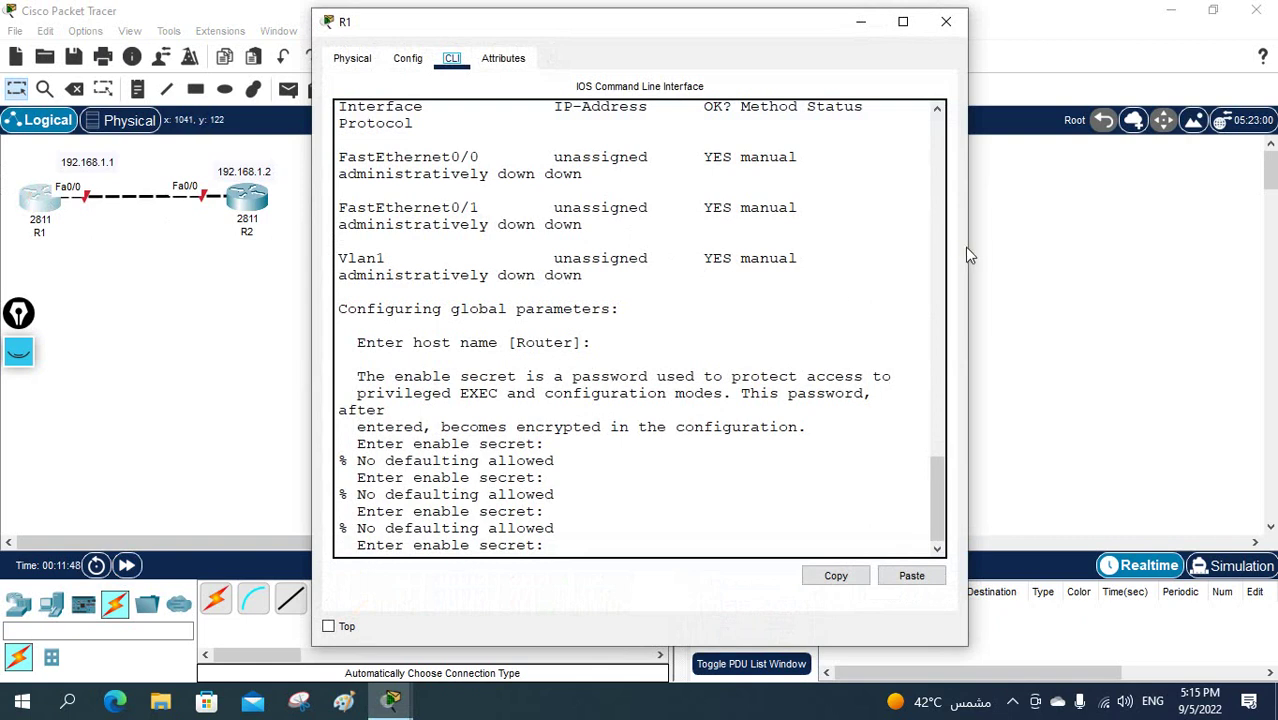
left_click_drag(967, 248, 1266, 252)
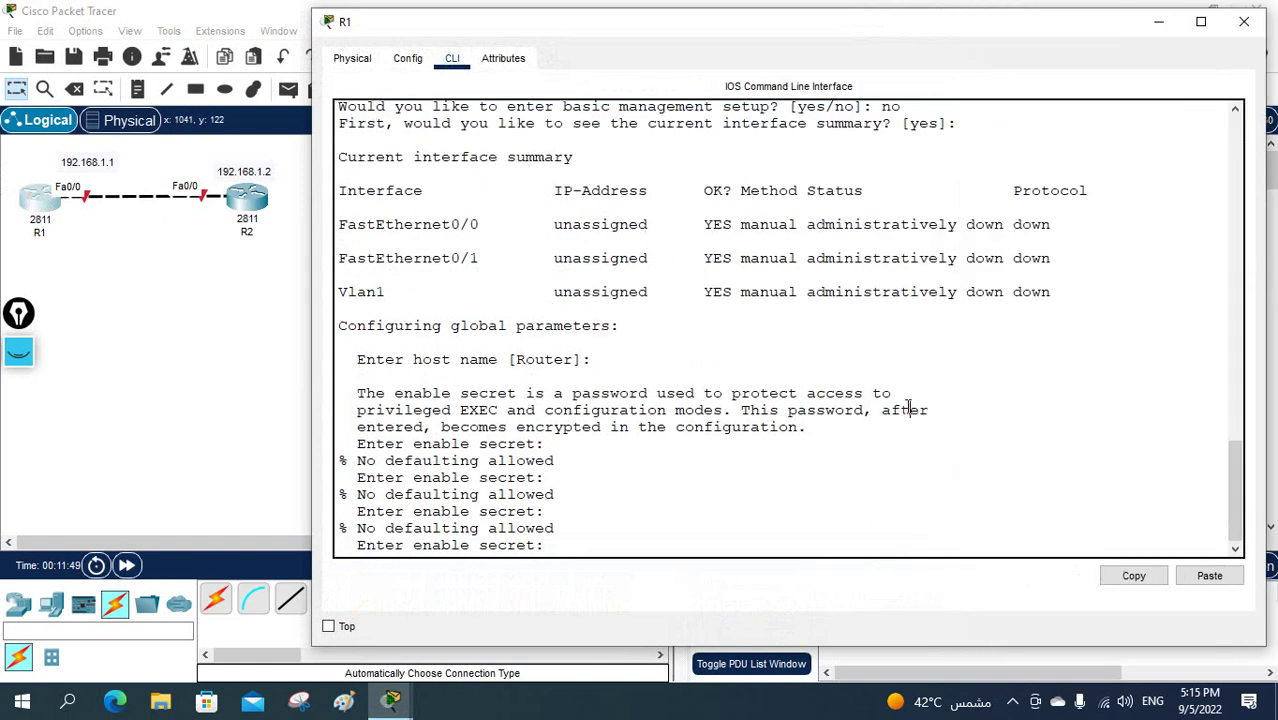
key("Return")
key("Return")
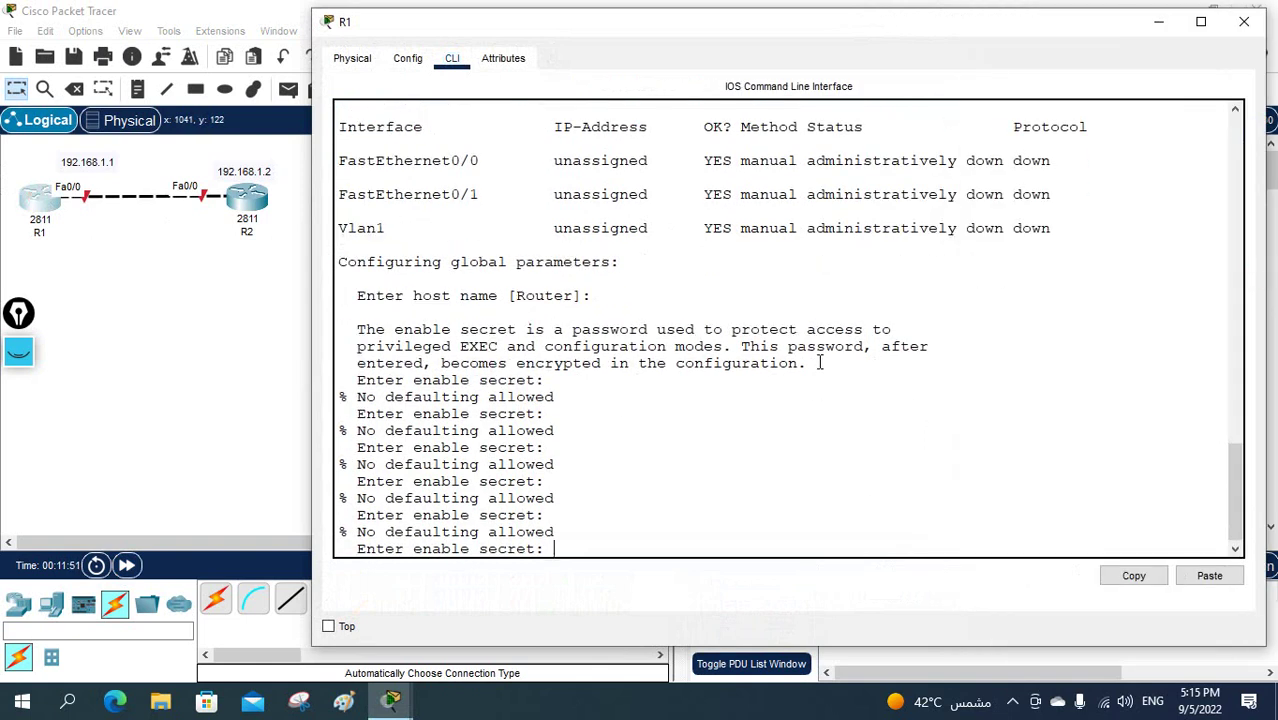
- Power-cycle R1 from its Physical panel and return to its CLI
left_click(407, 58)
left_click(352, 58)
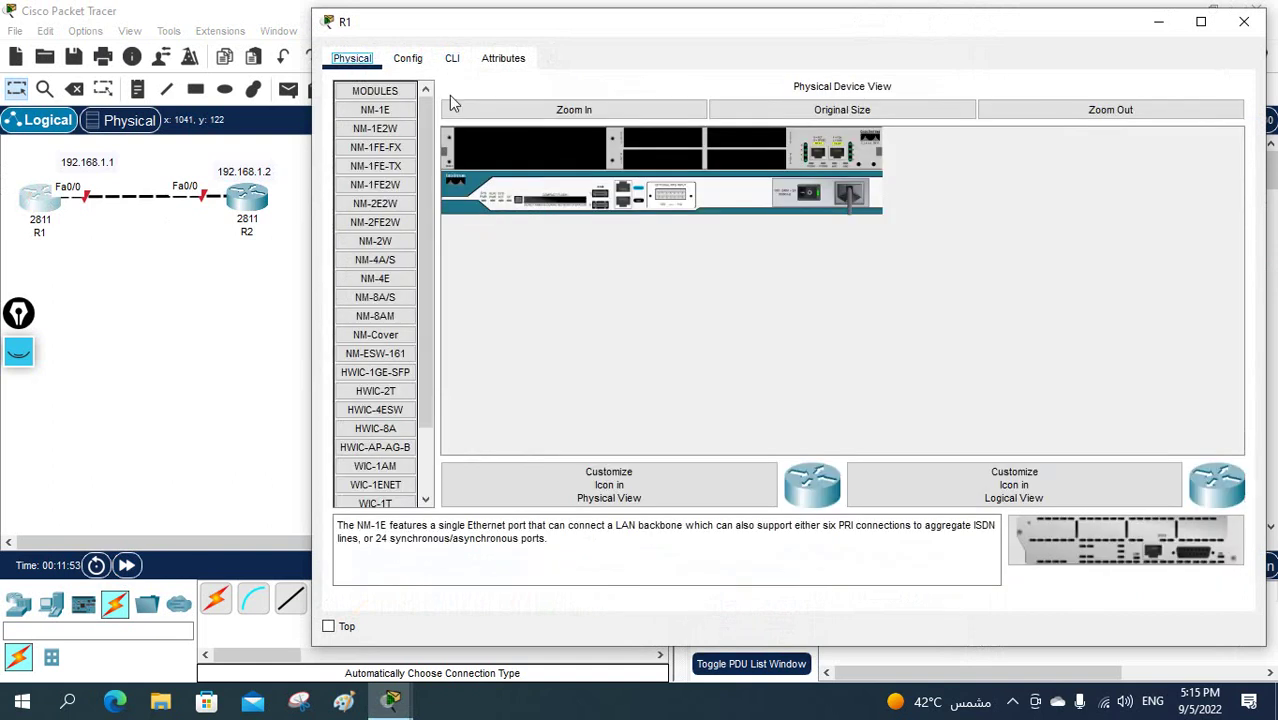
left_click(823, 203)
left_click(454, 60)
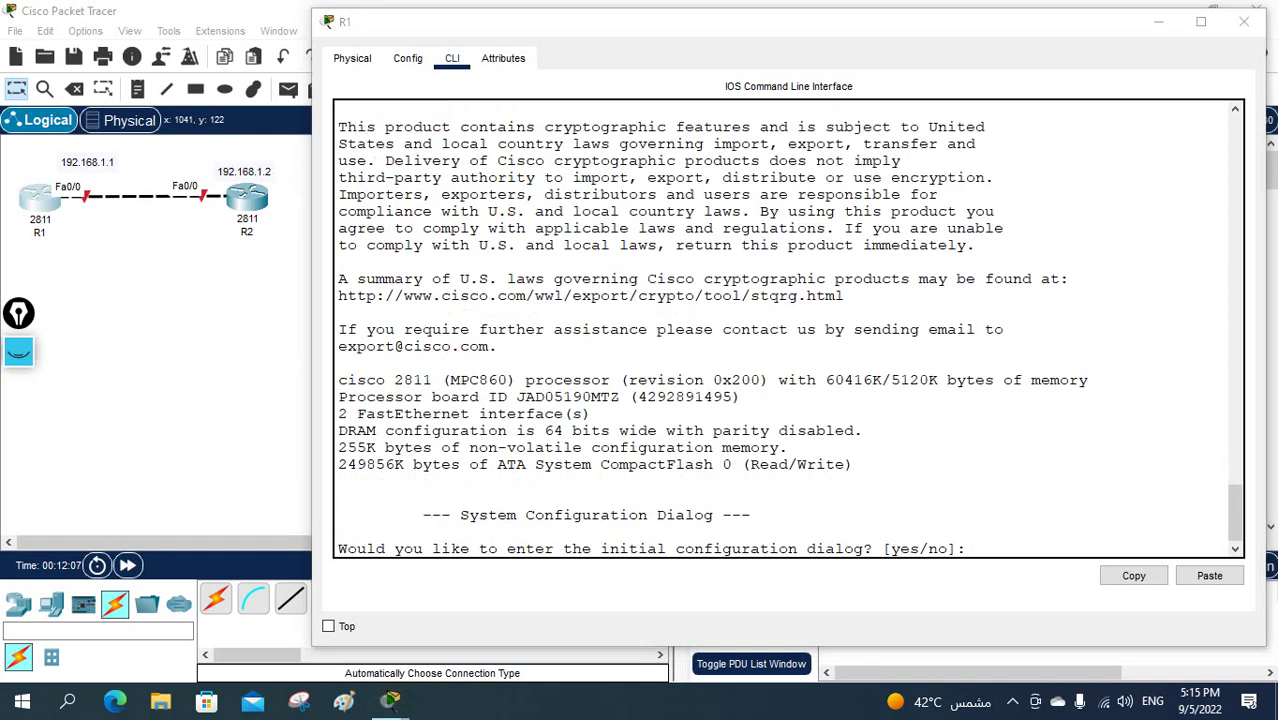
left_click(1118, 268)
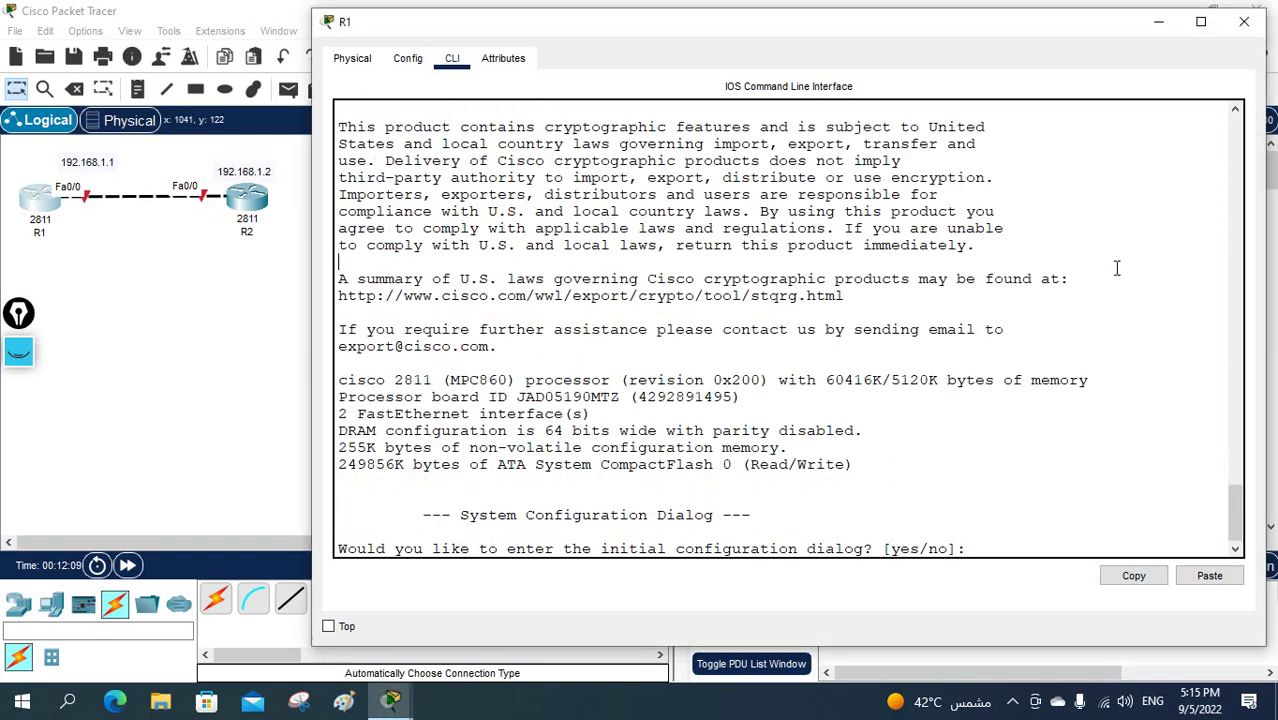
- Decline the setup dialog, enter global configuration and set the hostname to R1
type("no")
key("Return")
key("Return")
key("Return")
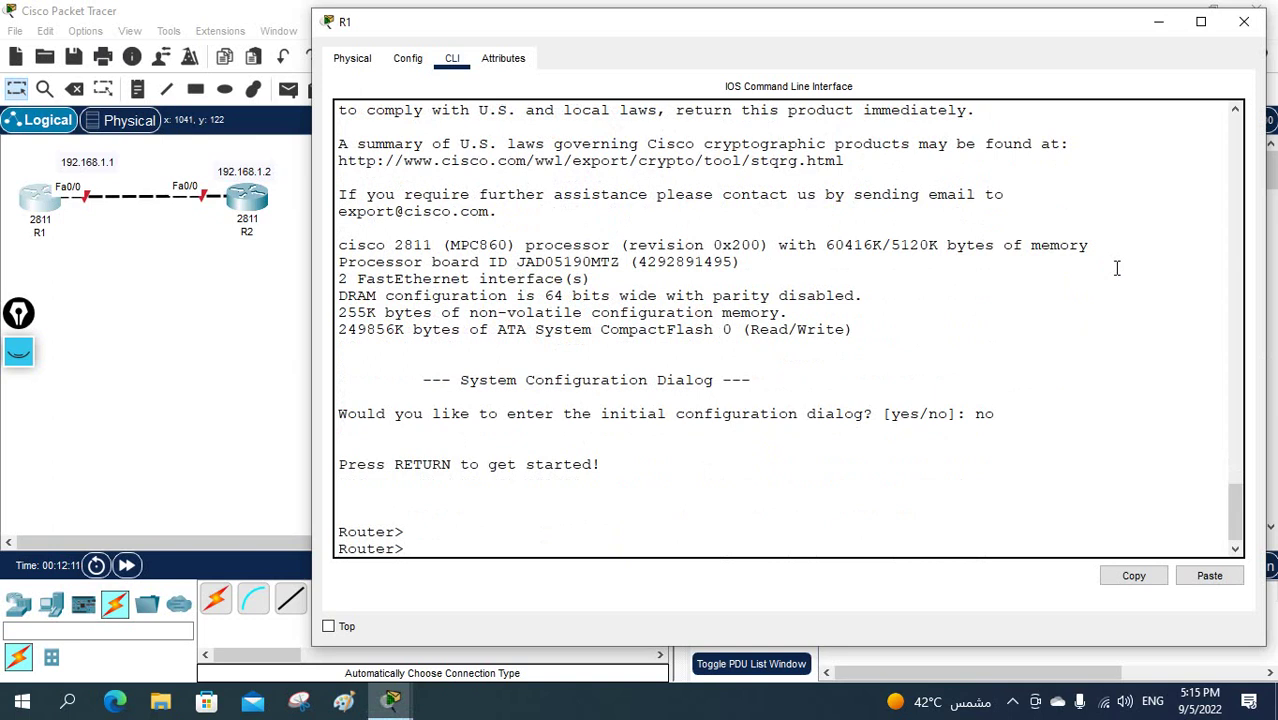
type("en")
key("Return")
type("config t")
key("Return")
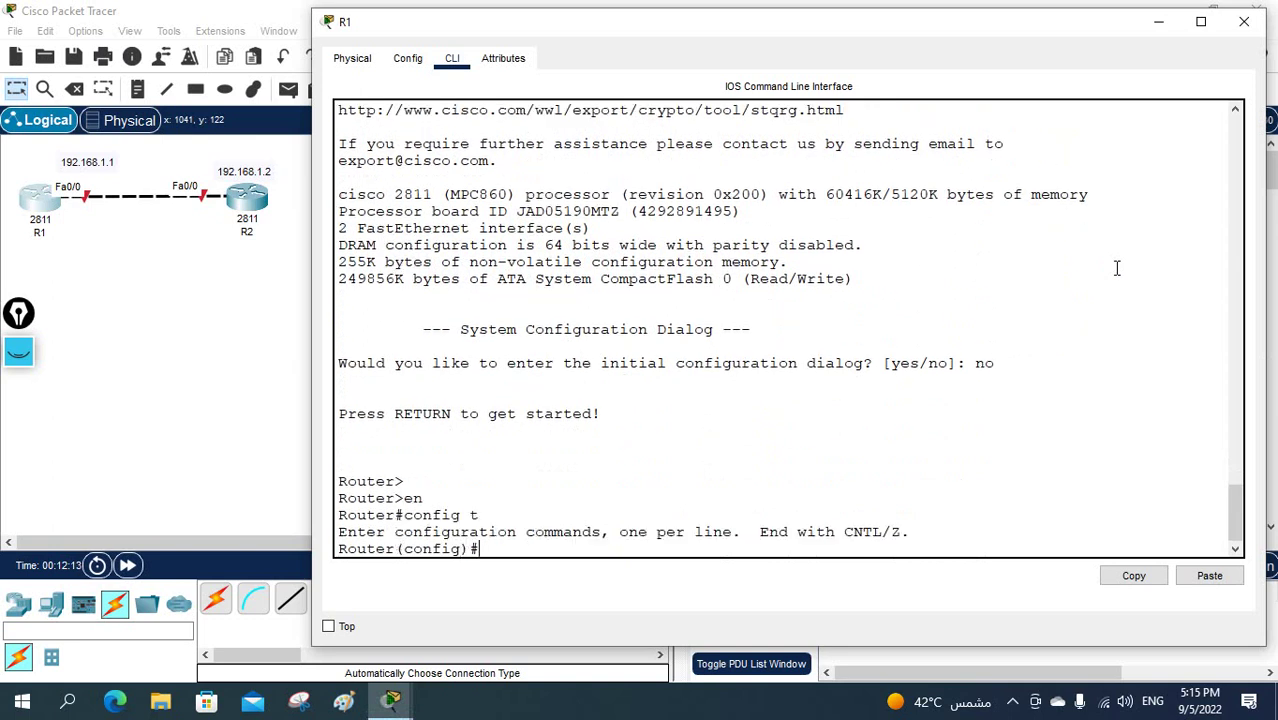
type("host")
key("Tab")
type("R")
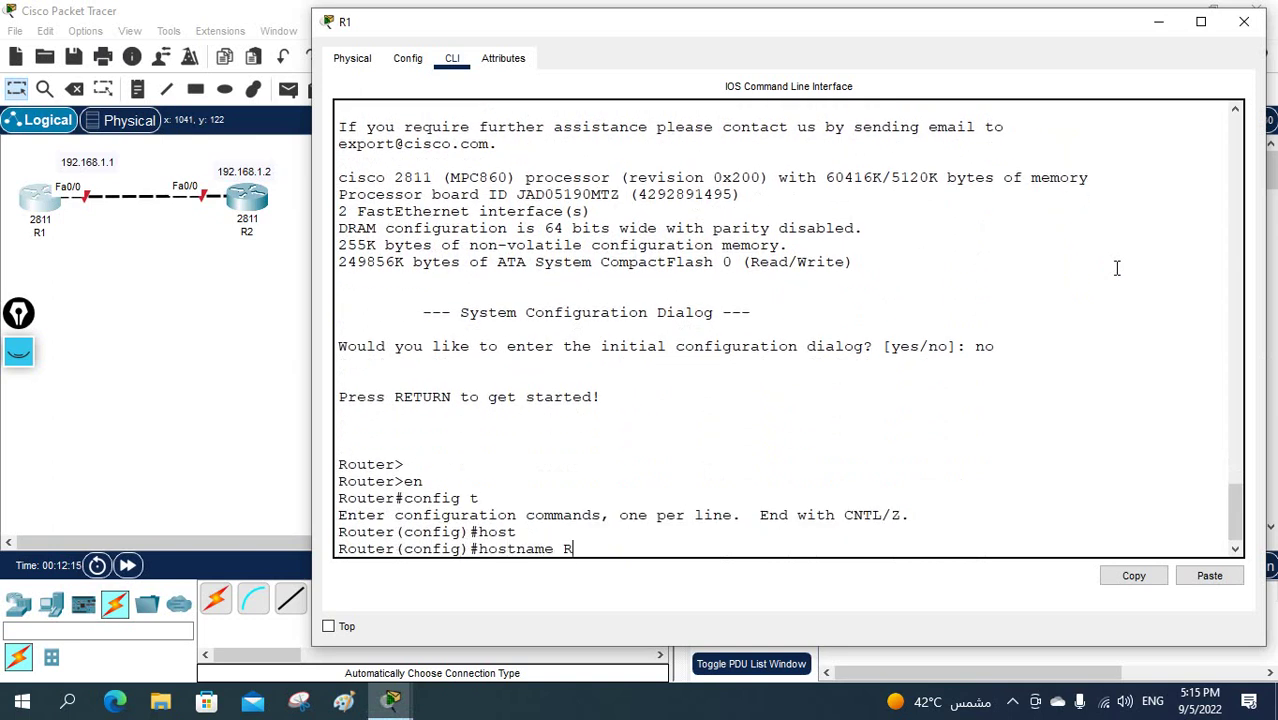
type("1")
key("Return")
key("Return")
key("Return")
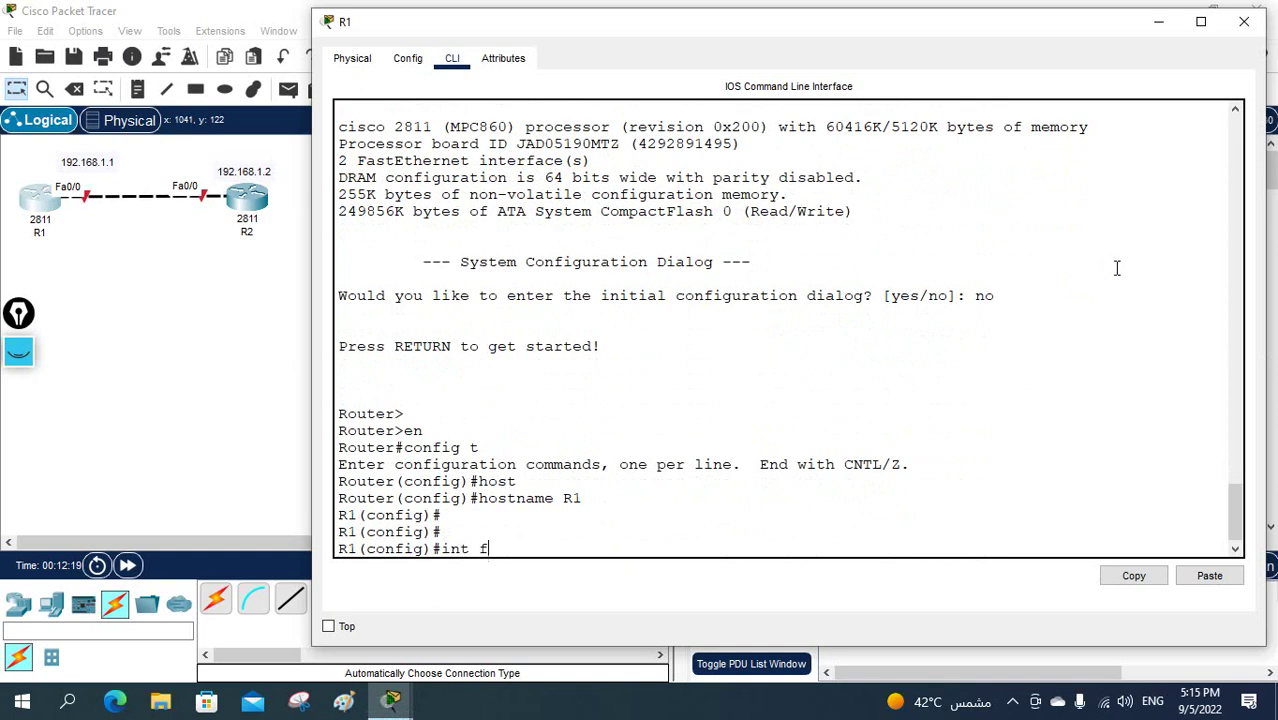
- Give Fa0/0 192.168.1.1 255.255.255.0, enable it with no shutdown, and exit
type("int f0/0")
key("Return")
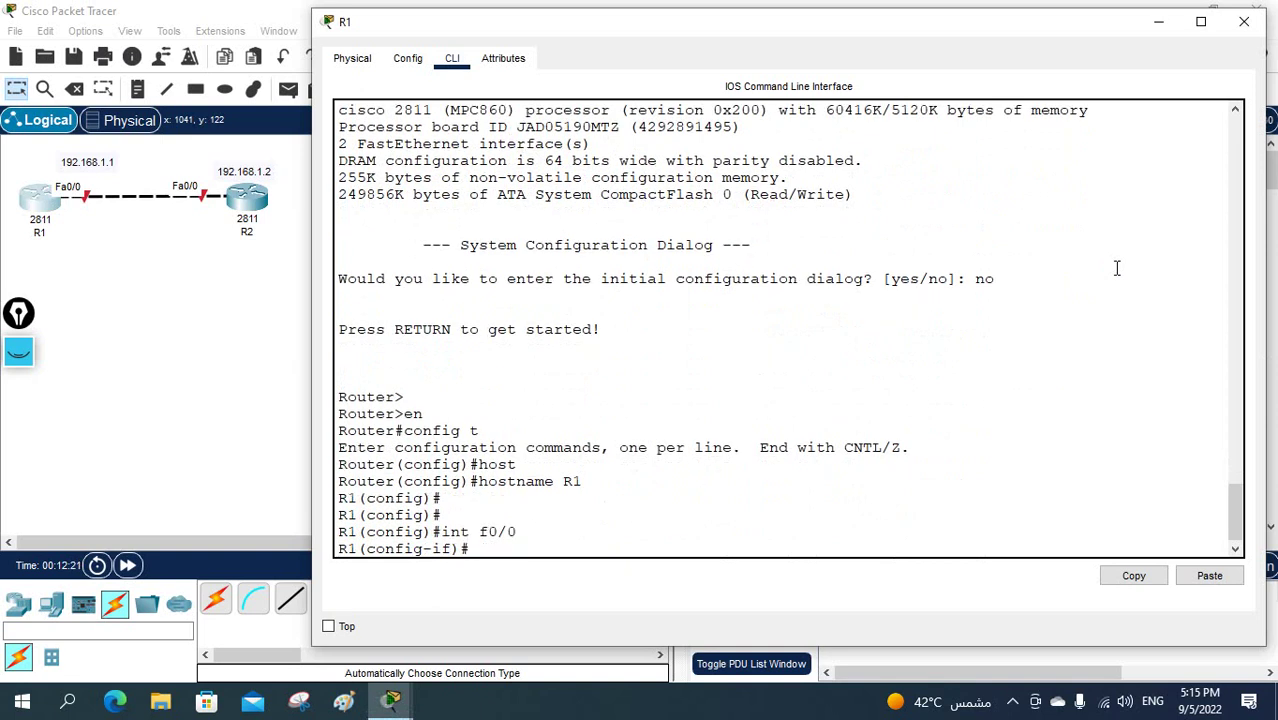
type("ip add 192.168.1")
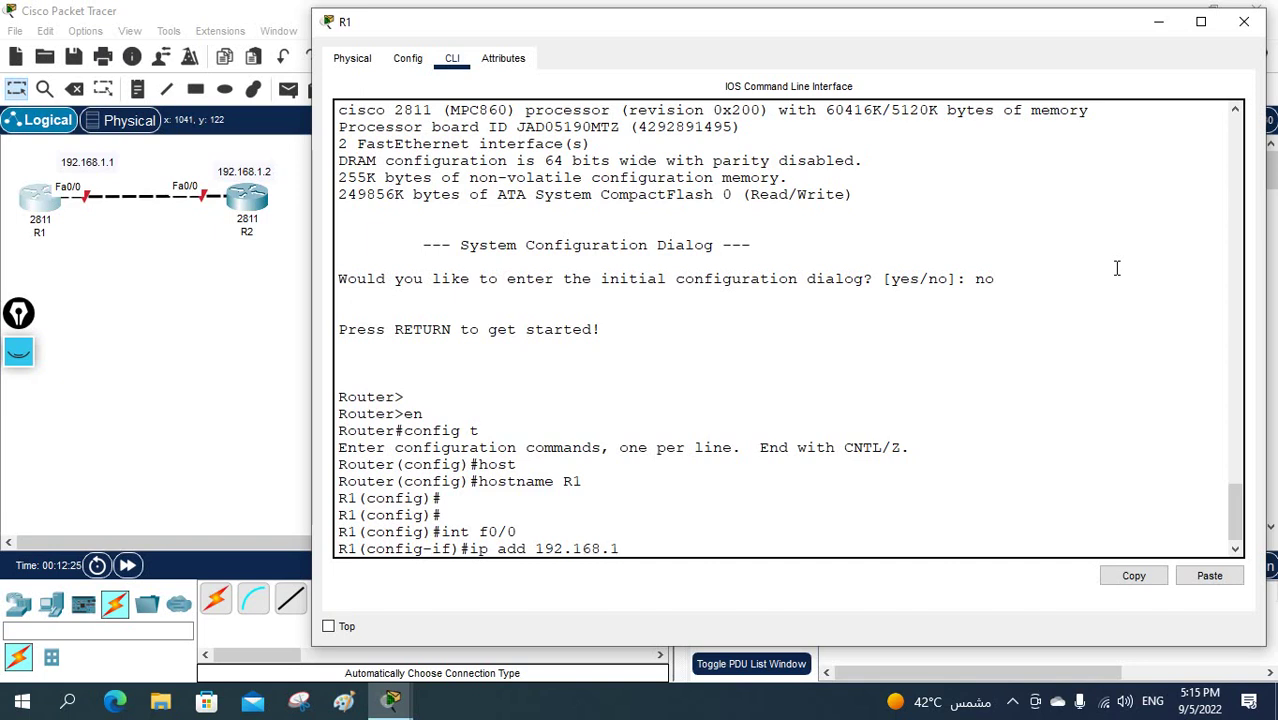
type(".1 255.2")
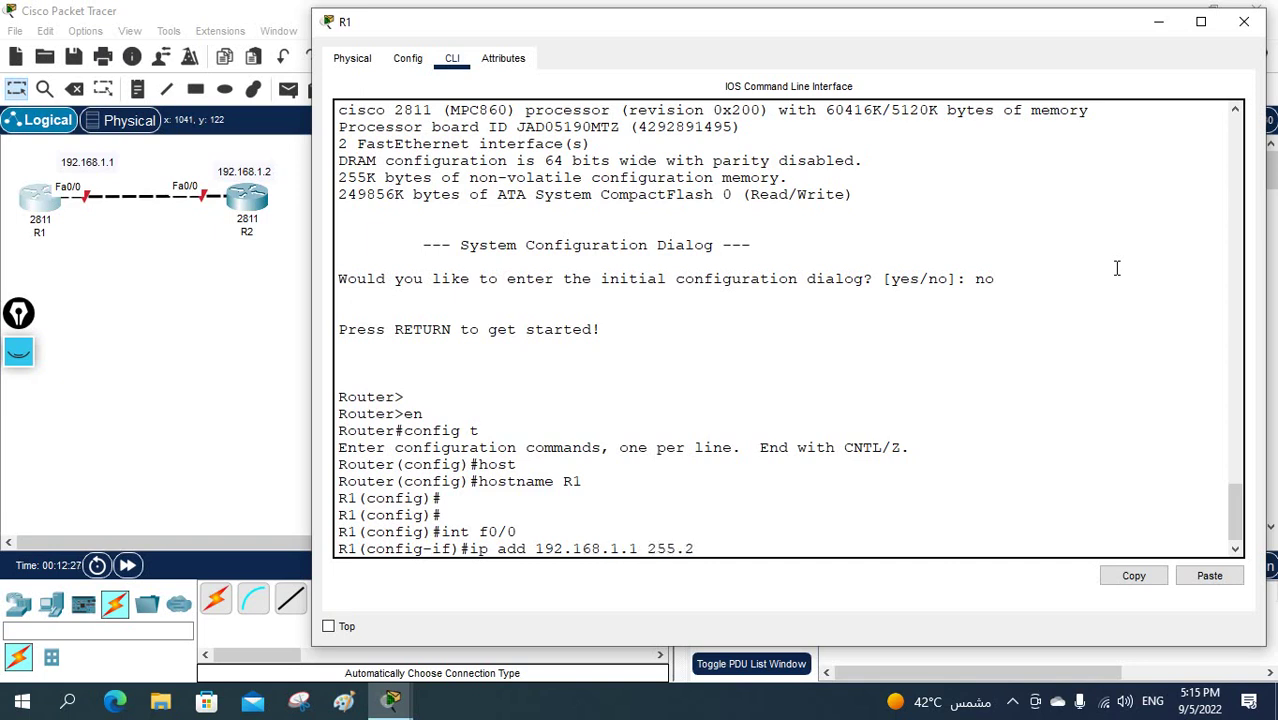
type("55.255.0")
key("Return")
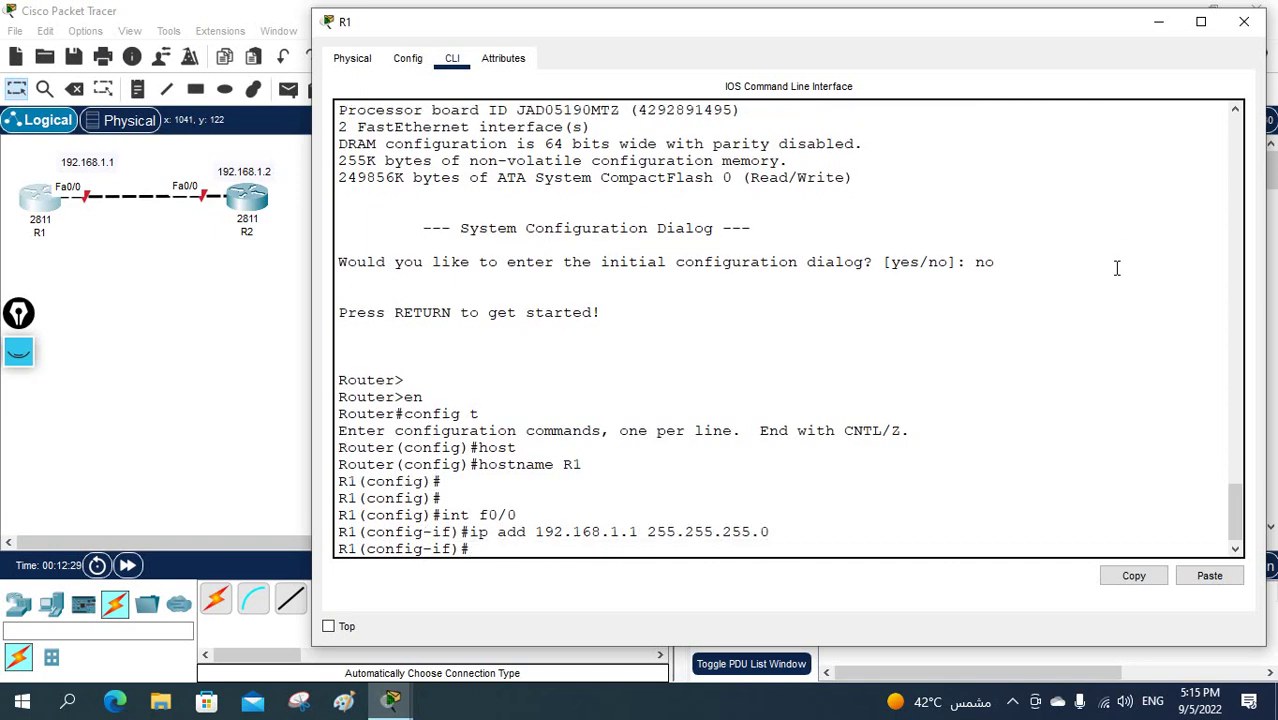
type("no sh")
key("Return")
key("Return")
key("Return")
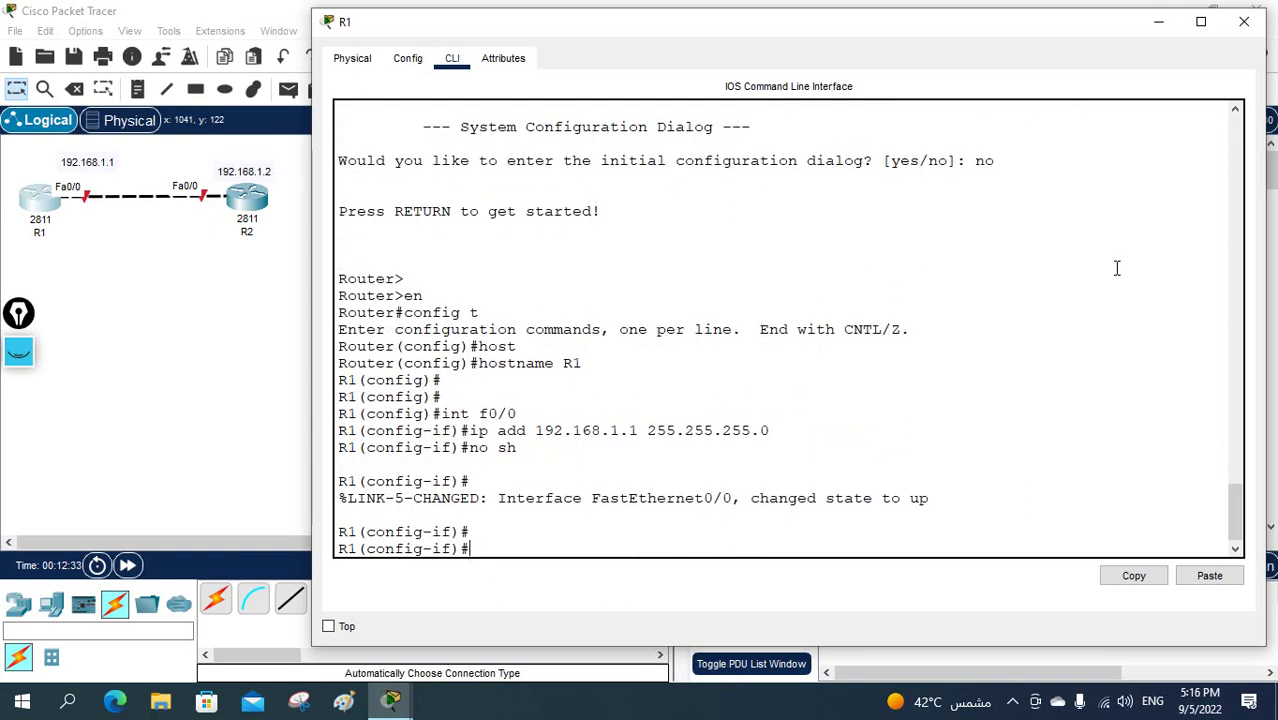
type("exit")
key("Return")
key("Return")
key("Return")
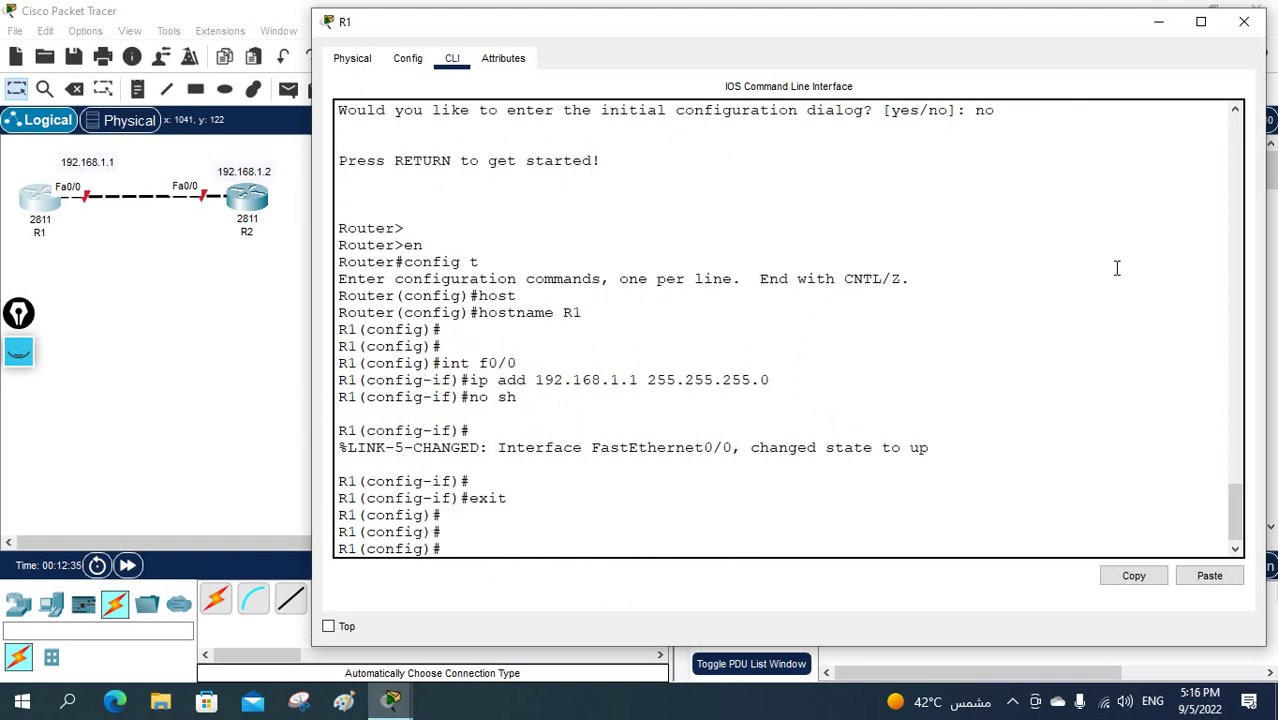
- Check the router eigrp help, then start EIGRP autonomous system 1 on R1
type("router ei")
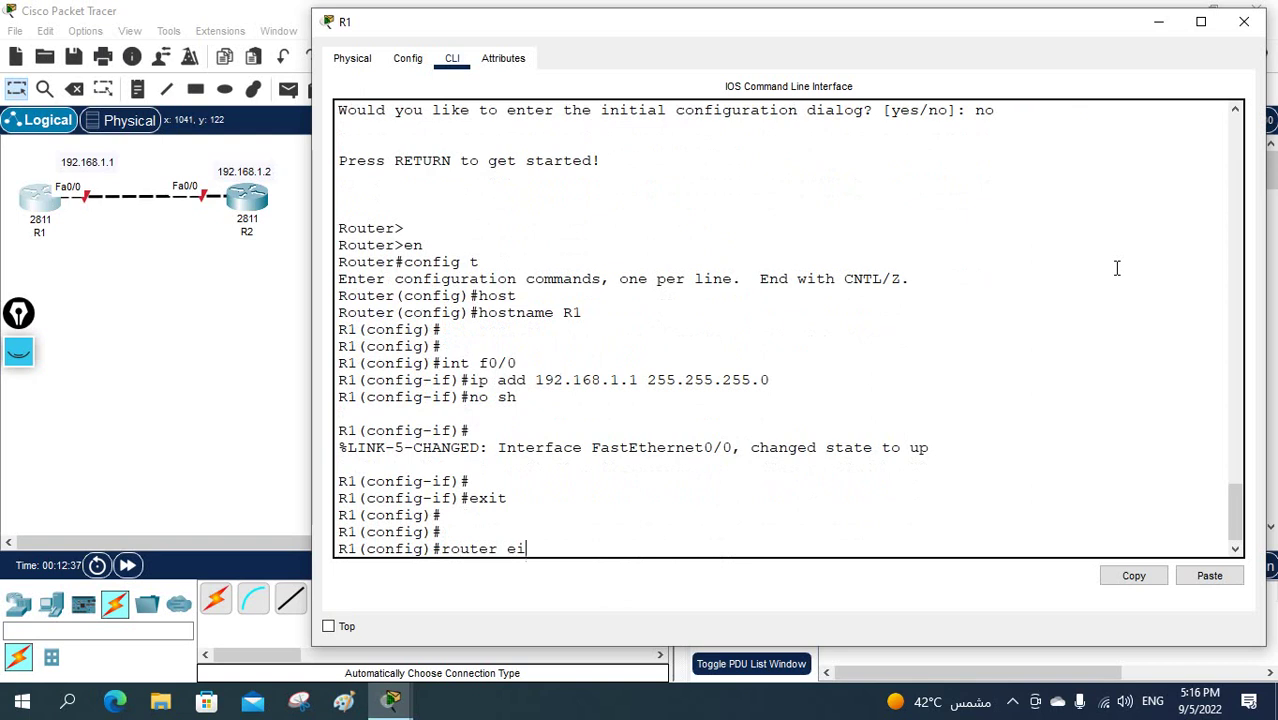
key("Tab")
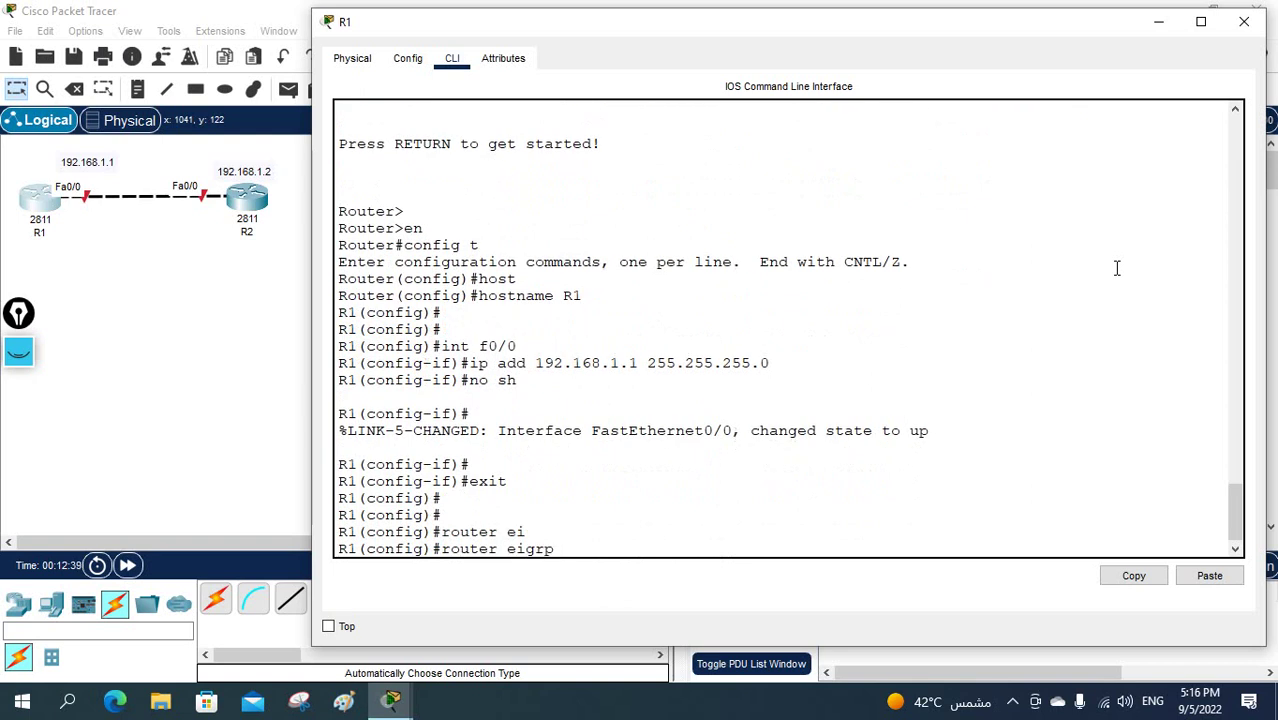
type("?")
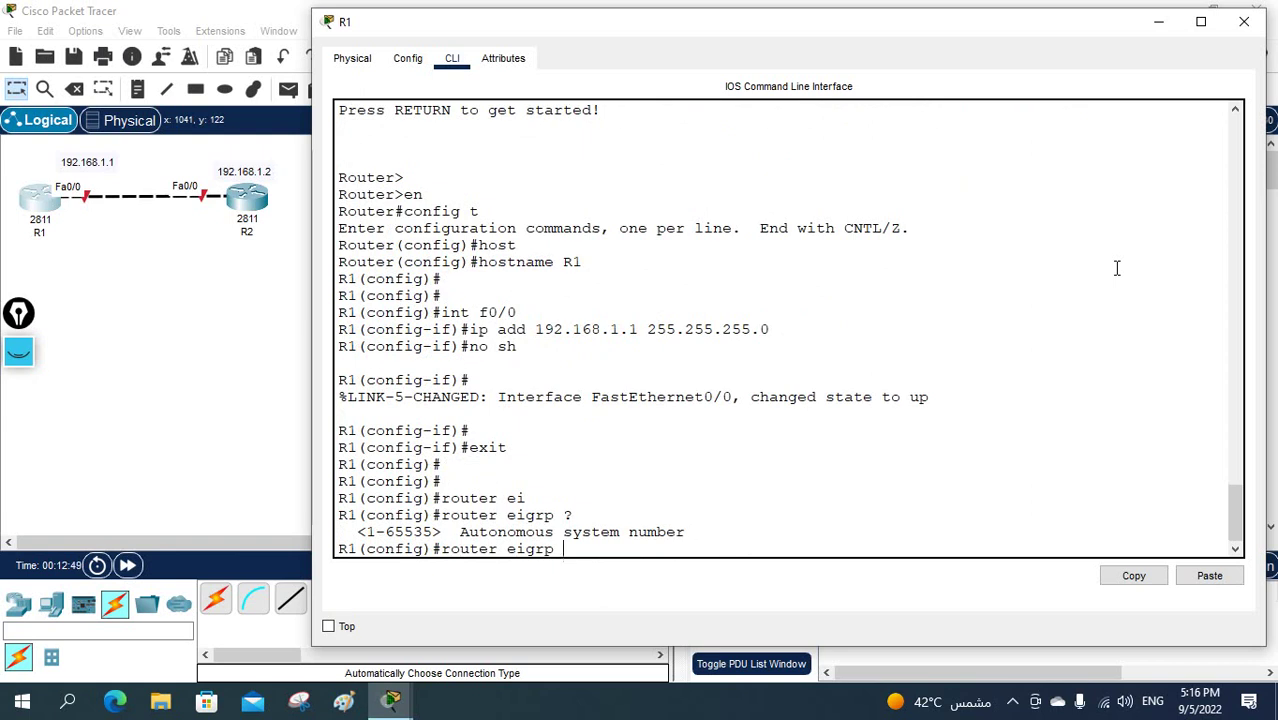
left_click_drag(685, 532, 342, 532)
left_click(611, 551)
type("1")
key("Return")
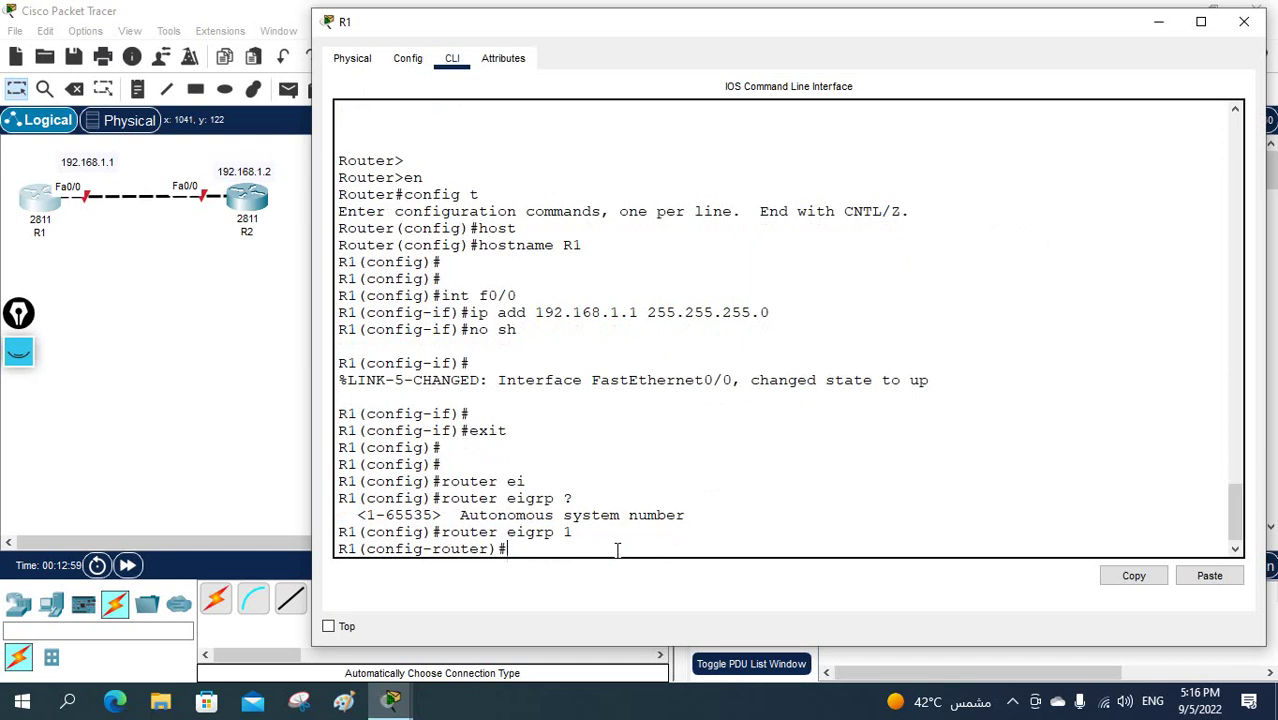
- Enter network 0.0.0.0 and select that command line for reuse
type("net")
key("Tab")
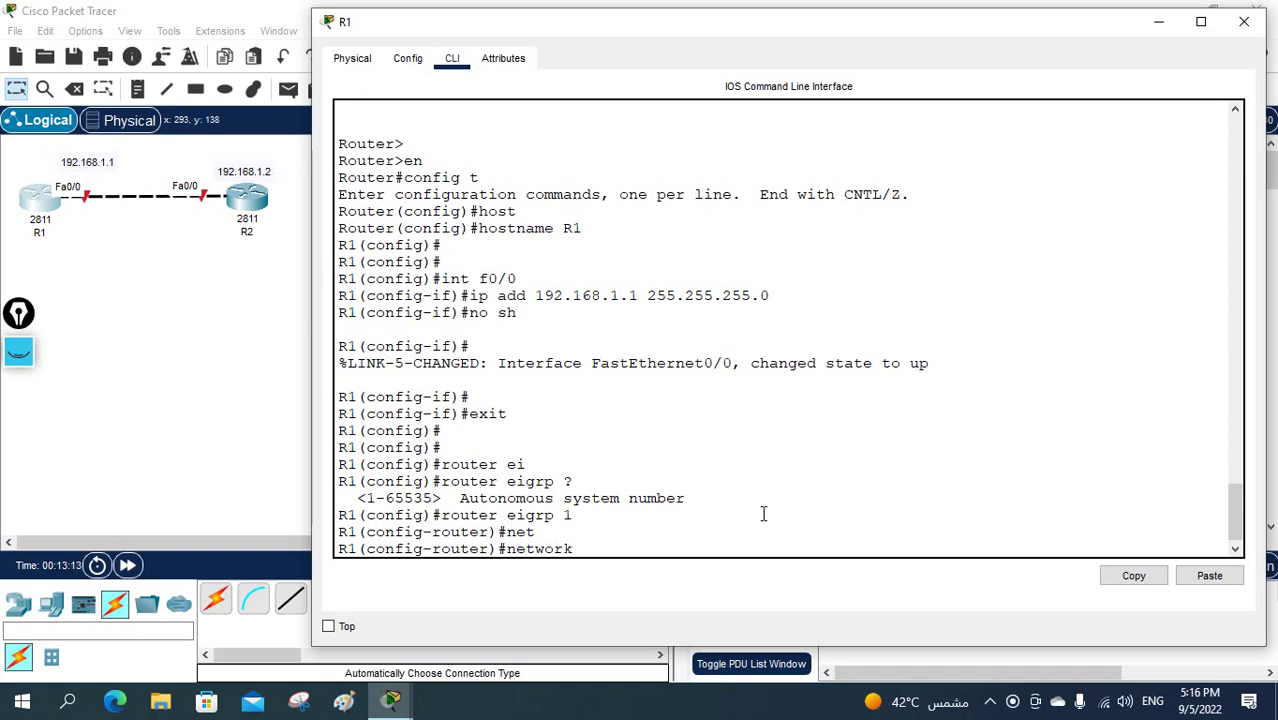
type("0.0.0.")
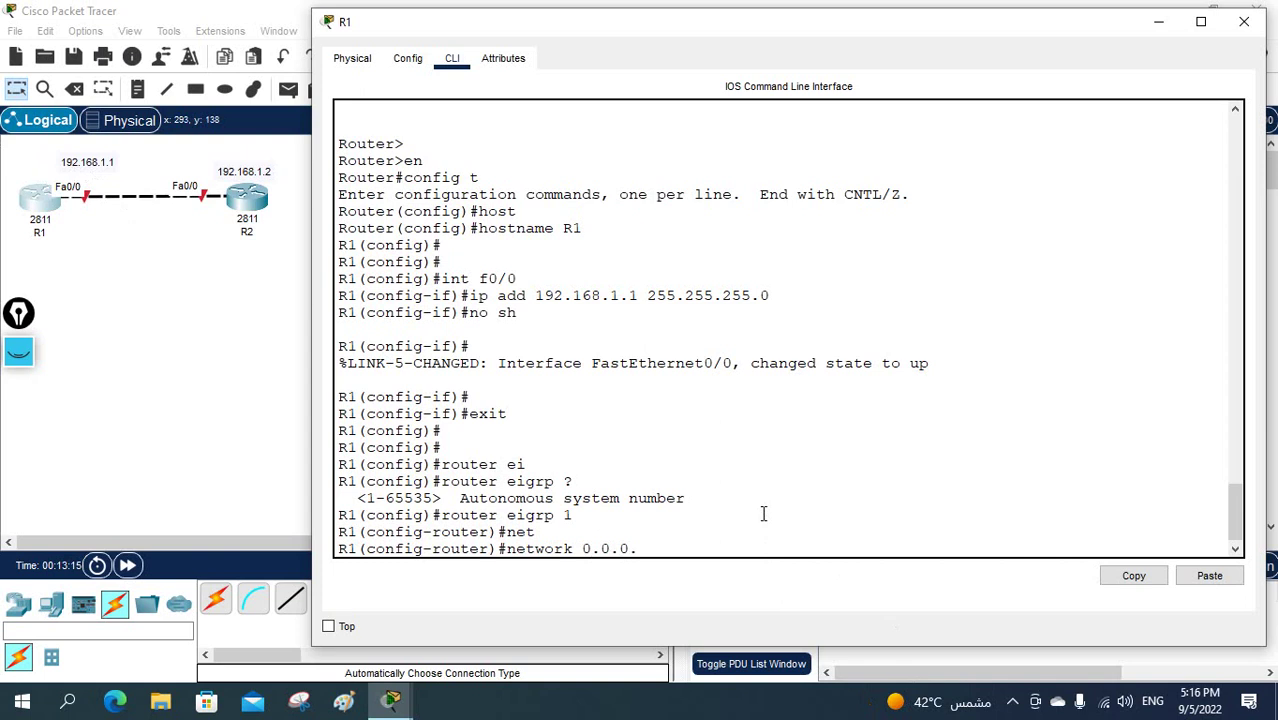
type("0")
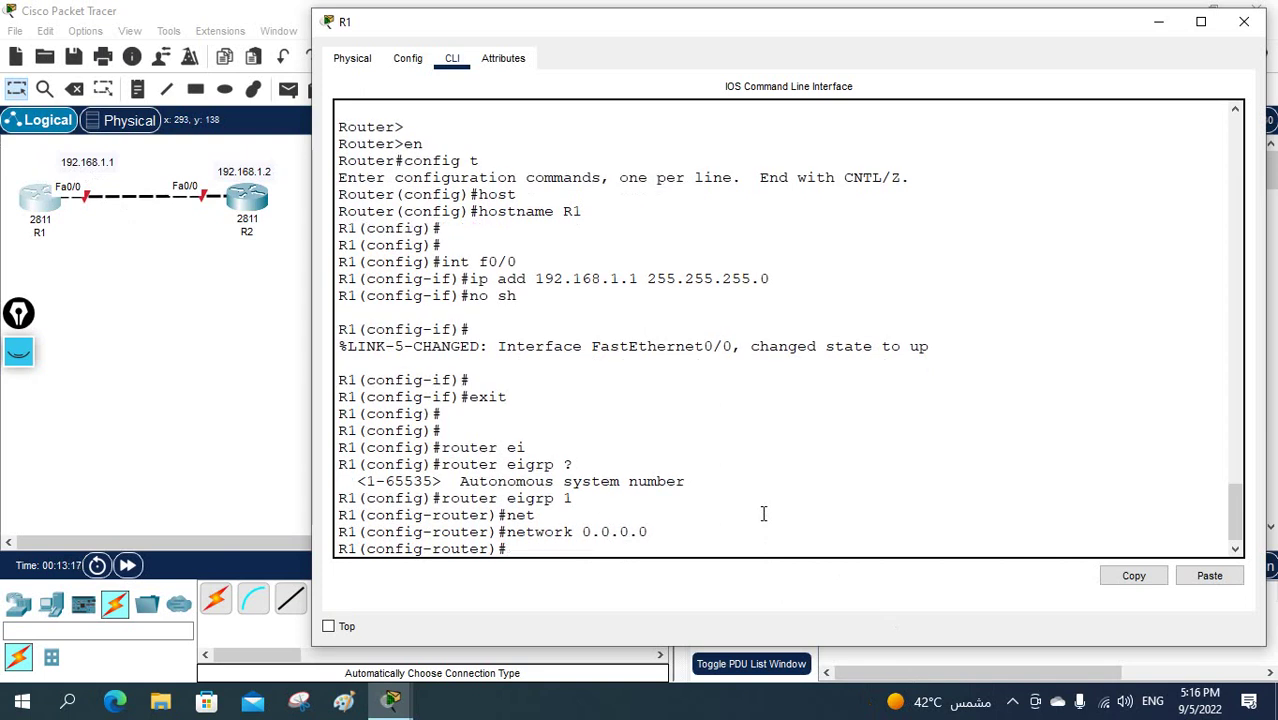
left_click_drag(677, 531, 505, 531)
key("ctrl+c")
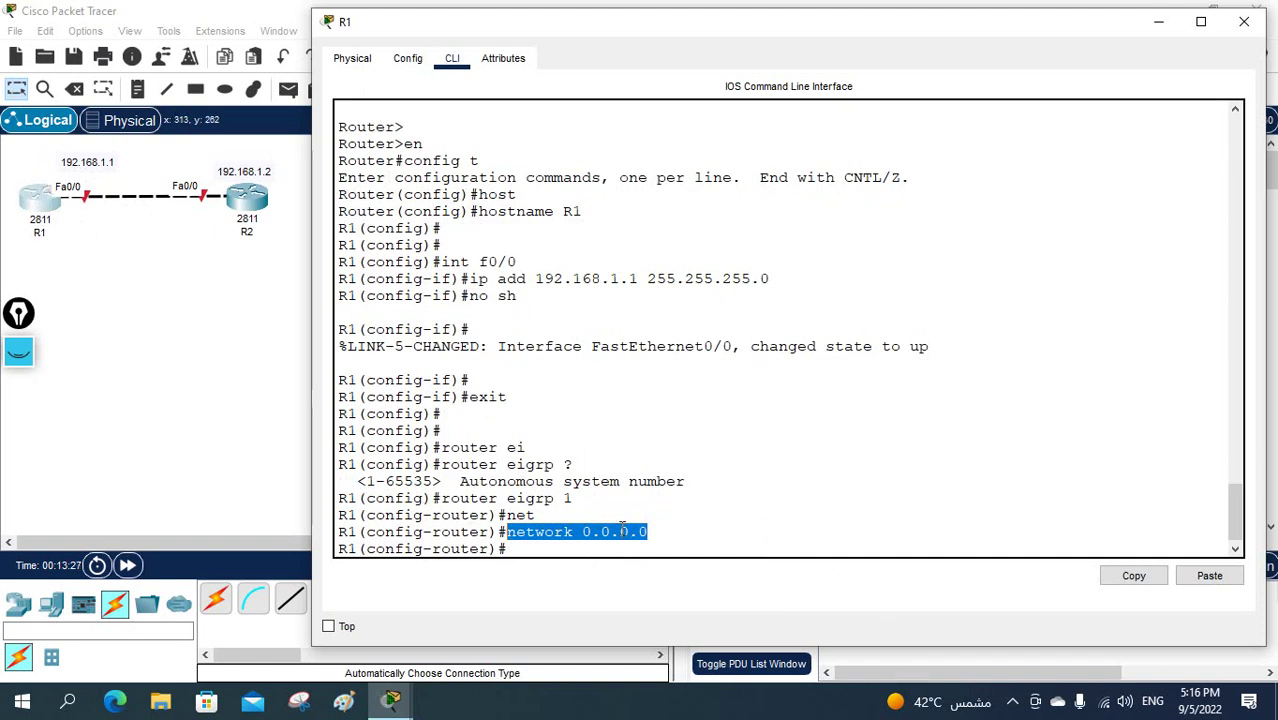
- Remove R1's network 0.0.0.0 statement by pasting it prefixed with 'no'
left_click(738, 506)
key("ctrl+v")
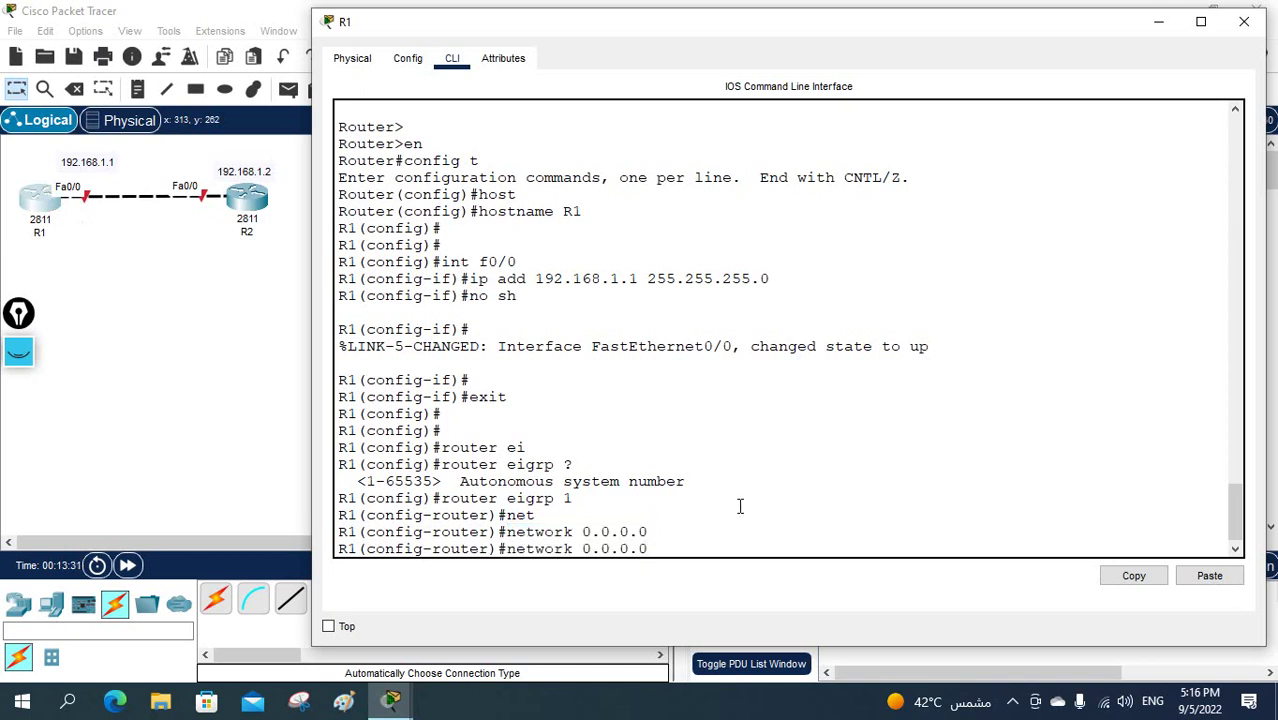
key("Home")
type("no")
key("Return")
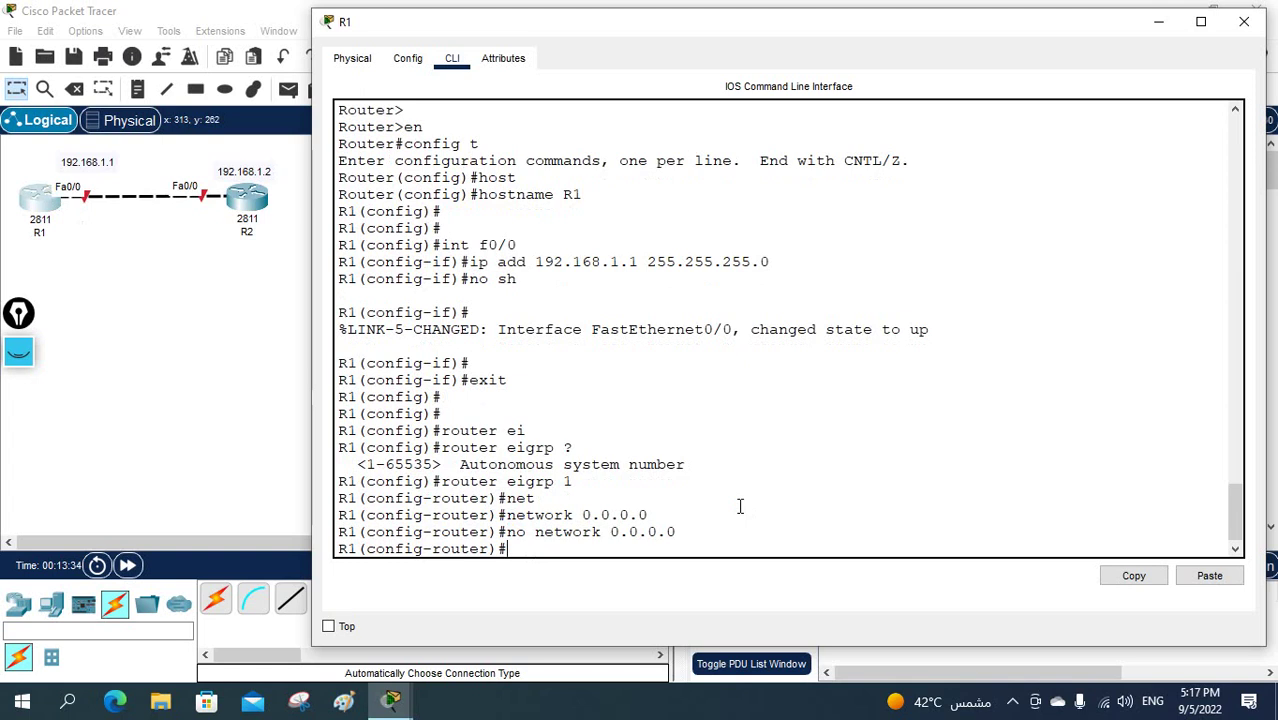
- Advertise network 192.168.1.0 0.0.0.255 and disable auto-summary on R1
type("network")
key("Tab")
type("19")
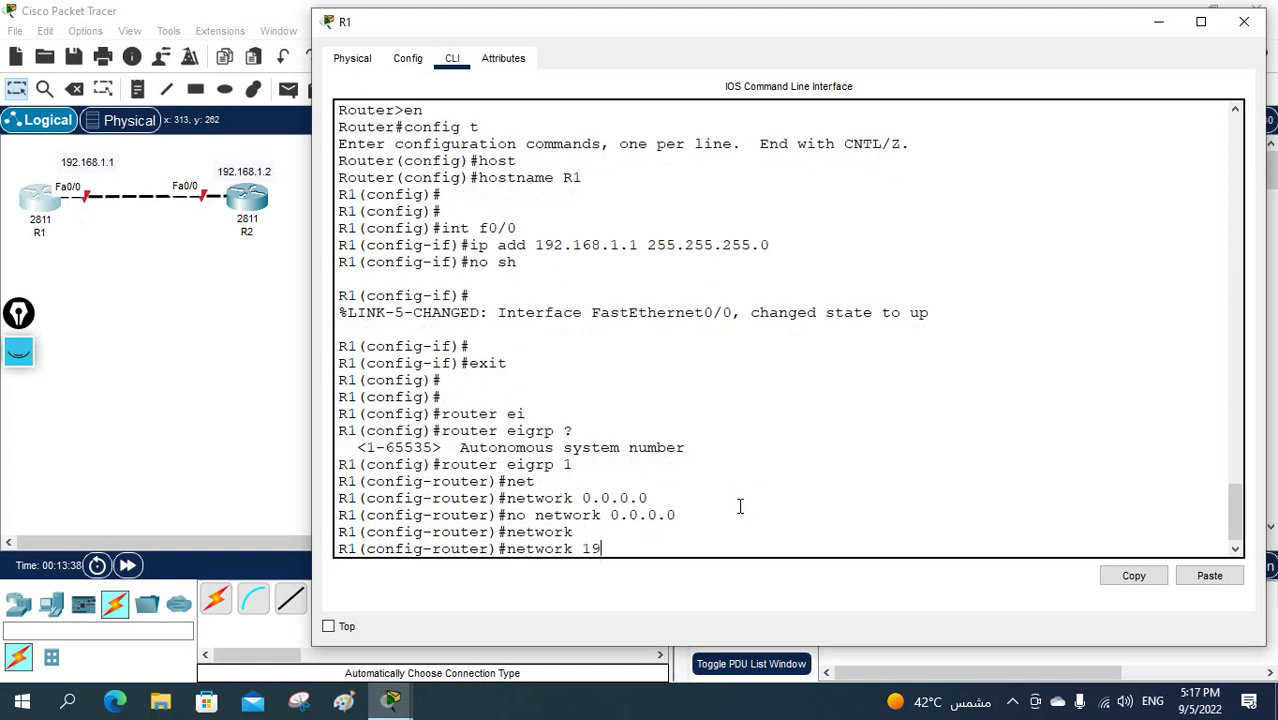
type("2.168.1.0")
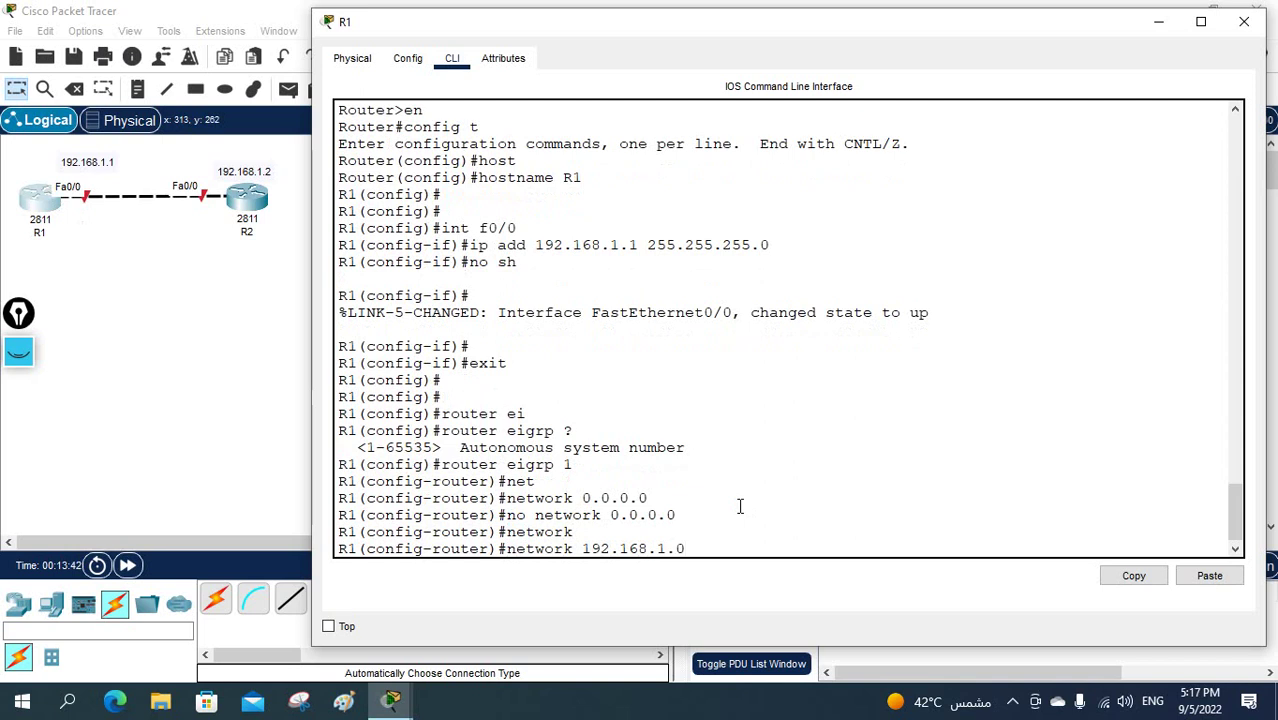
type(" 0.0.0.255")
key("Return")
type("no au")
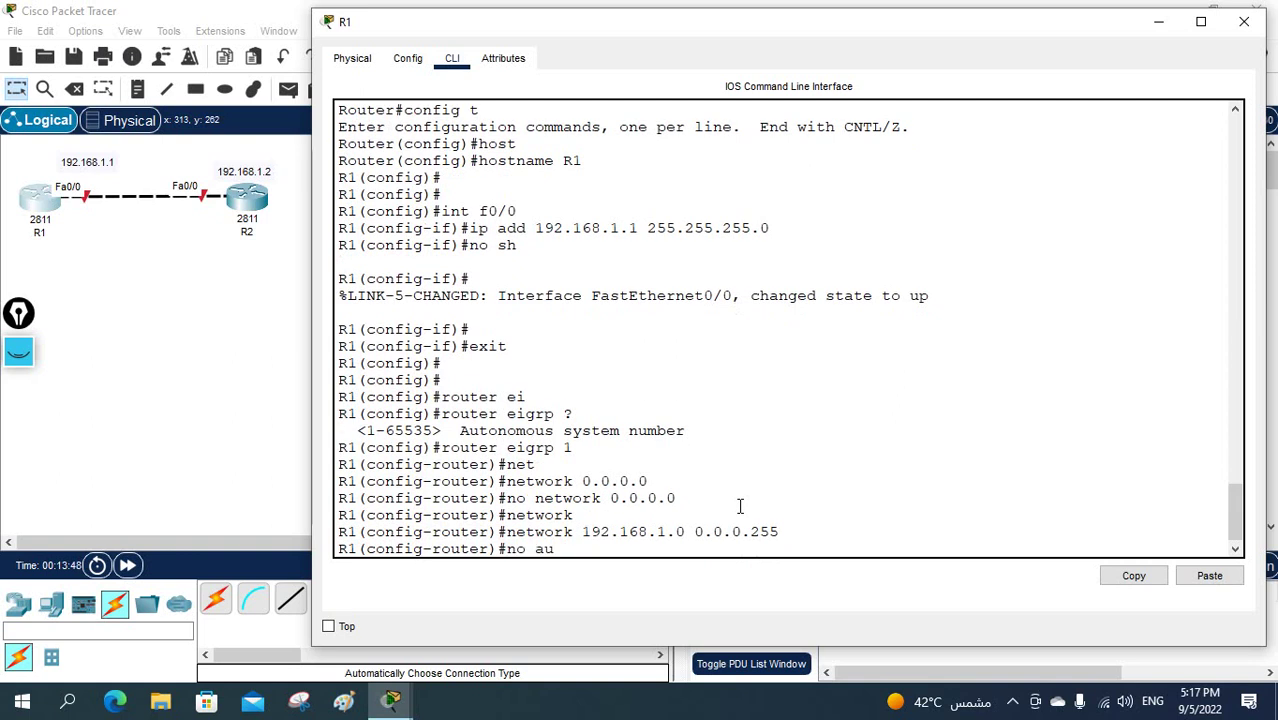
key("Tab")
key("Return")
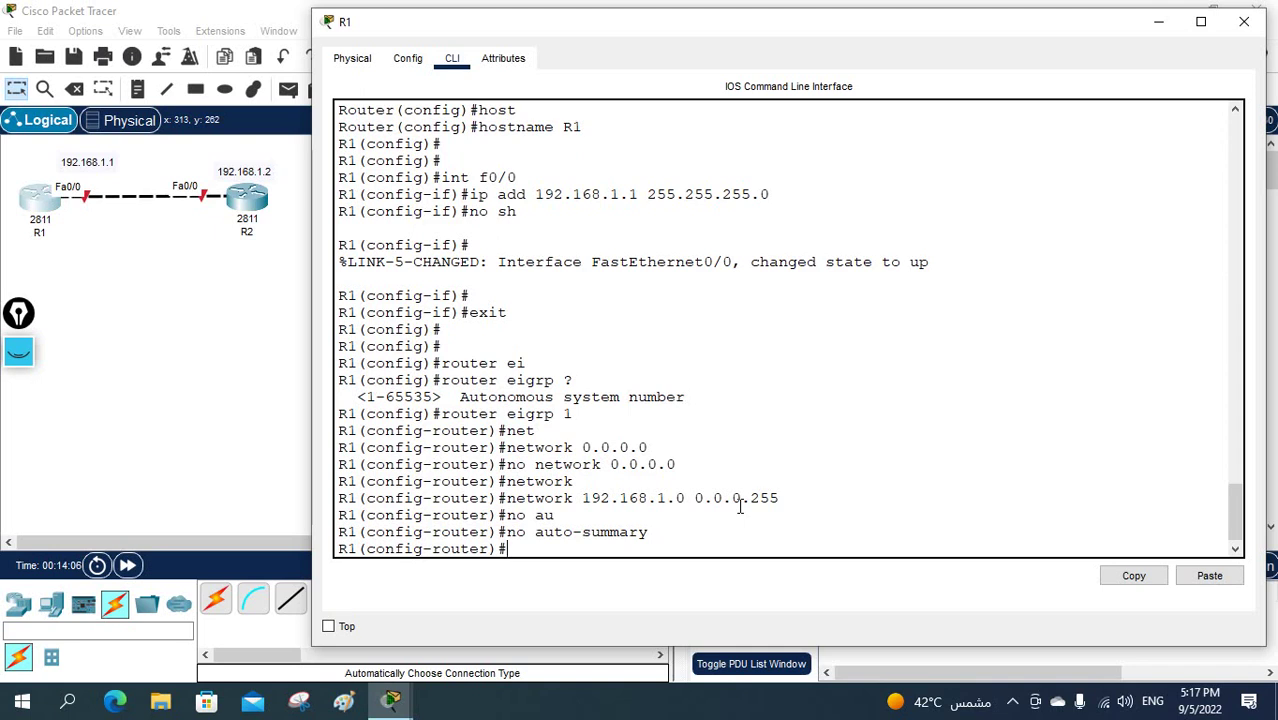
left_click(247, 200)
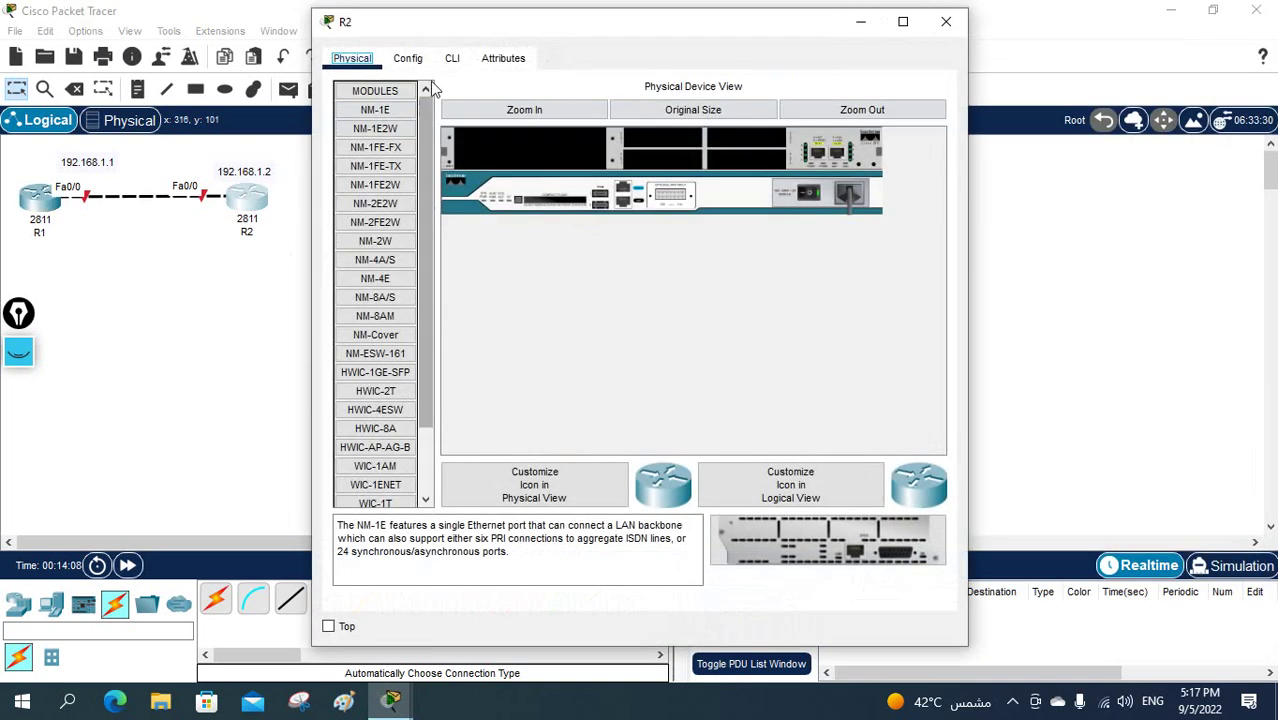
- In R2's CLI, skip the setup dialog, enter config mode and set hostname R2
left_click(452, 58)
left_click_drag(968, 212, 1268, 253)
type("no")
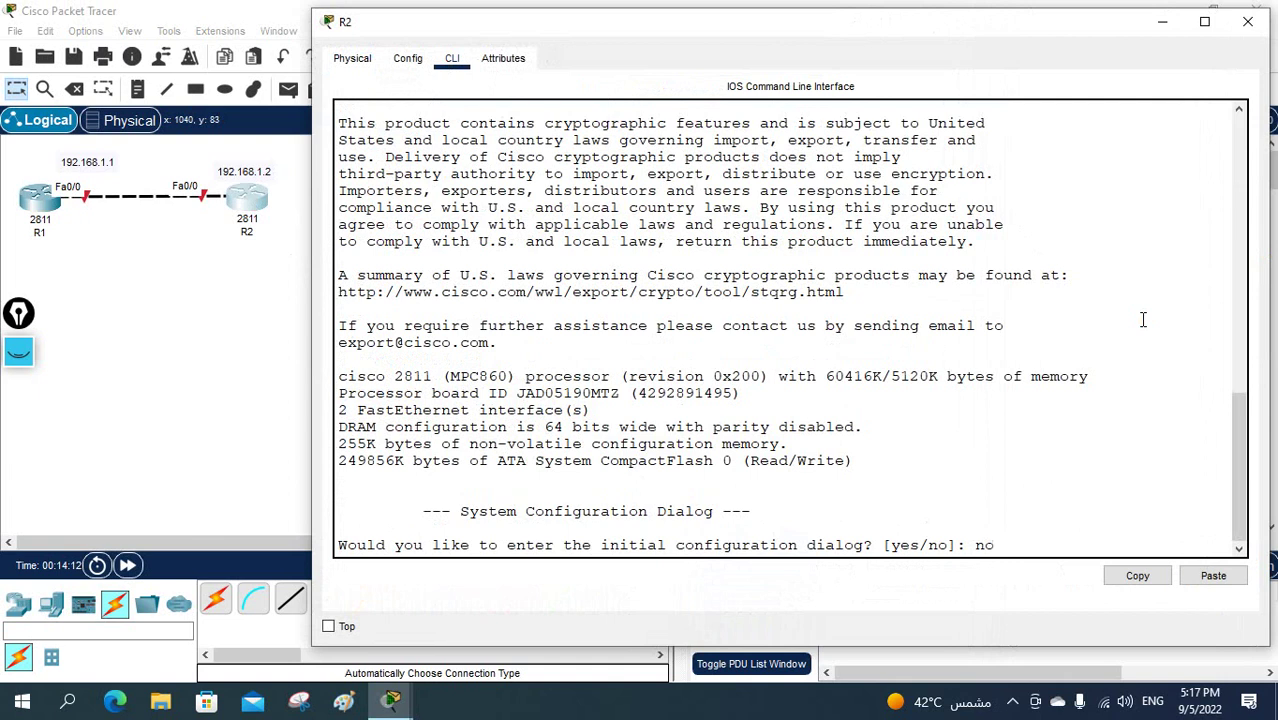
key("Return")
key("Return")
key("Return")
type("en")
key("Return")
type("confg")
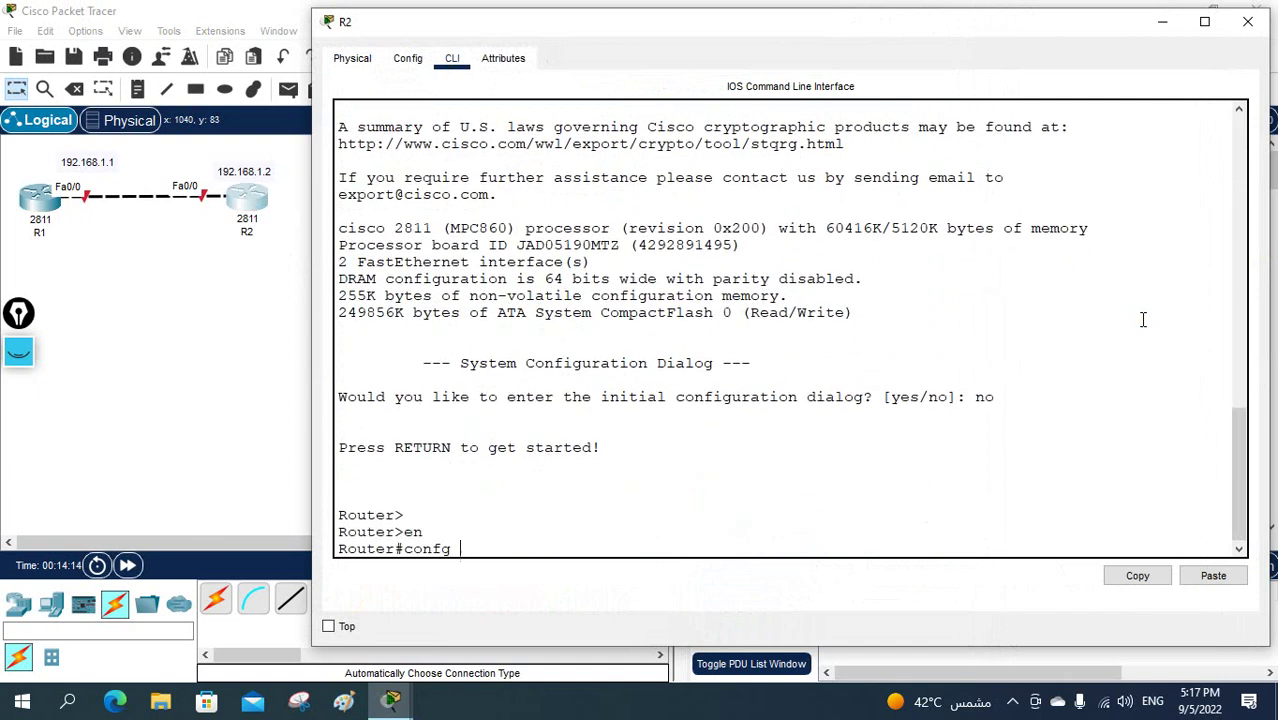
key("BackSpace")
key("BackSpace")
key("BackSpace")
type("ig t")
key("Return")
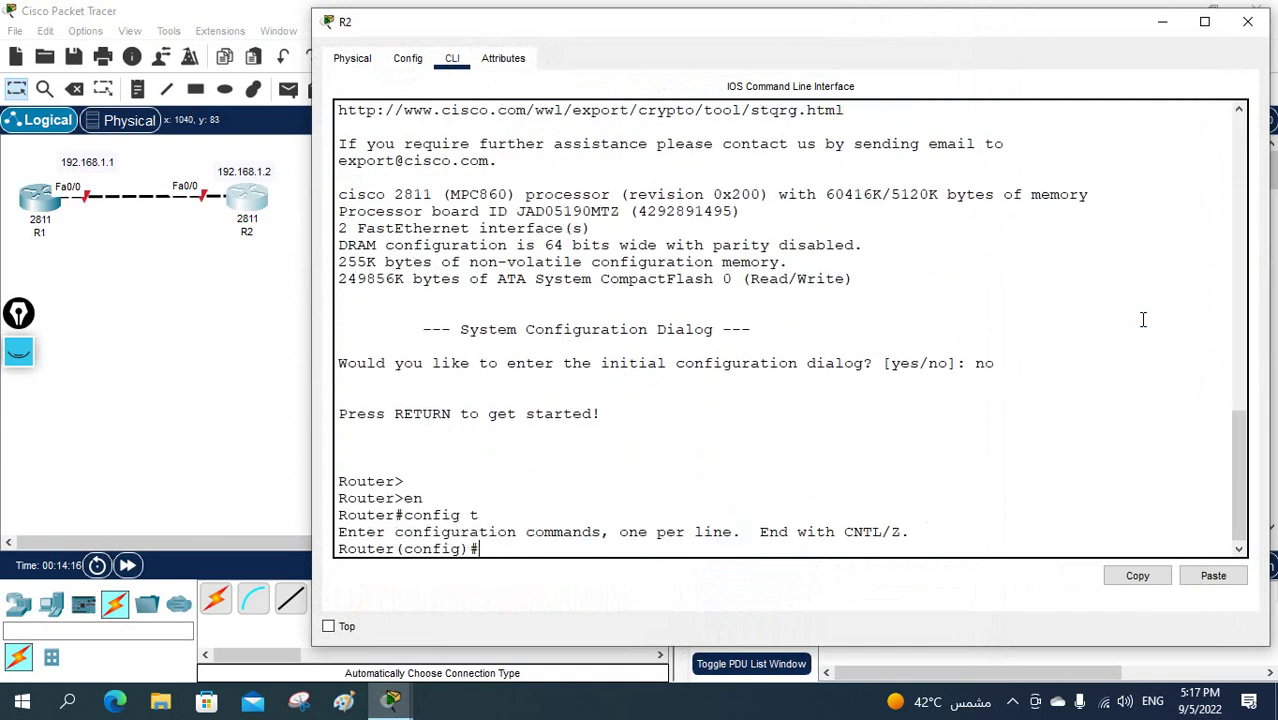
type("host")
key("Tab")
type("R")
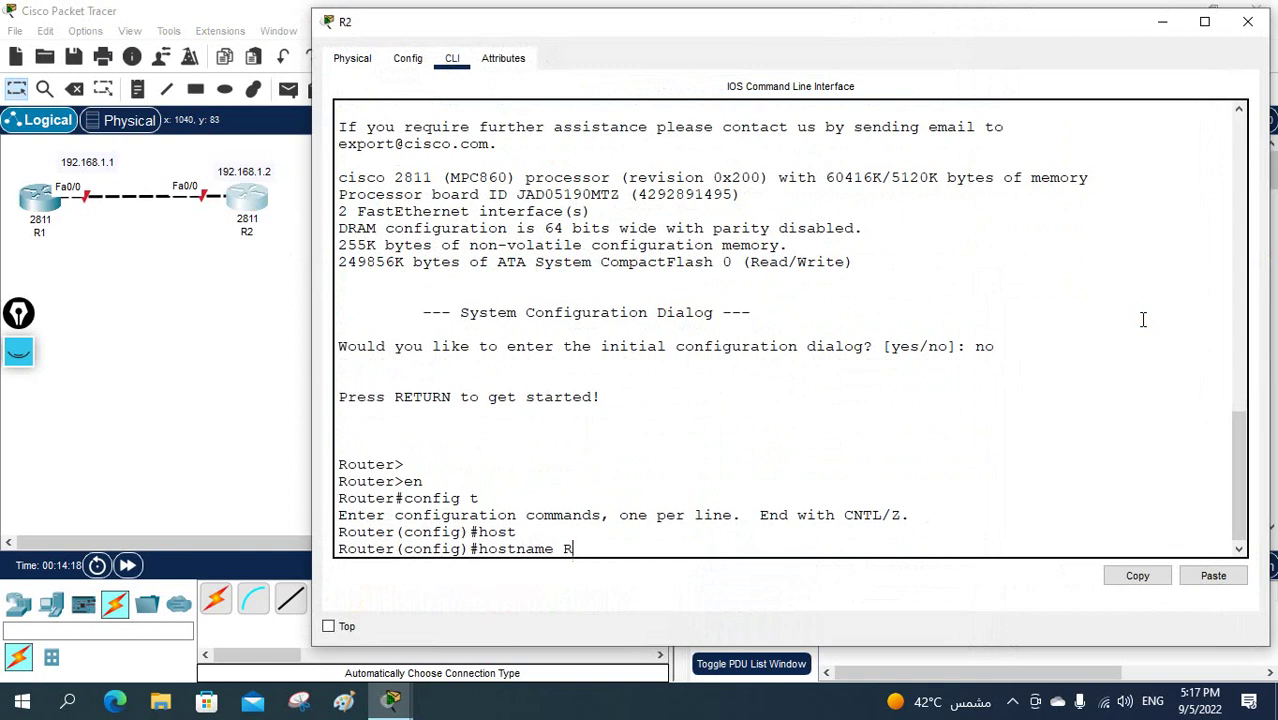
type("2")
key("Return")
key("Return")
- Assign 192.168.1.2 255.255.255.0 to R2's Fa0/0 and bring it up
type("int f")
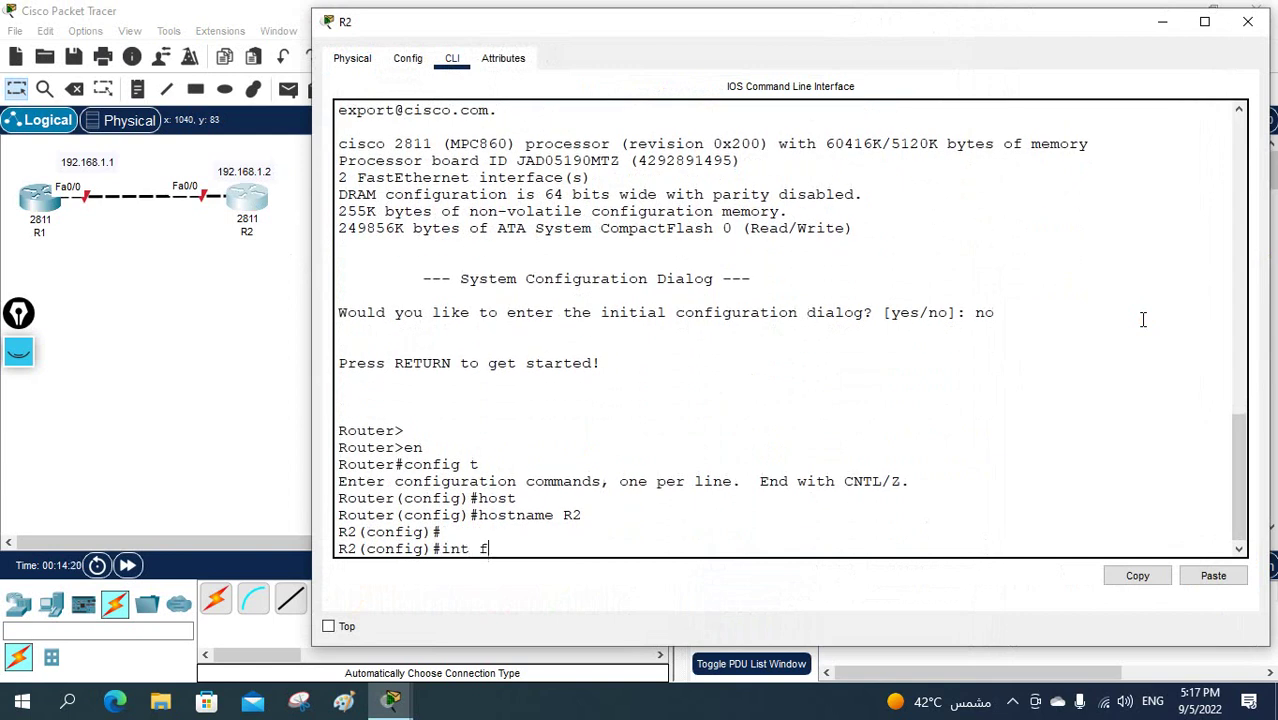
type("0/0")
key("Return")
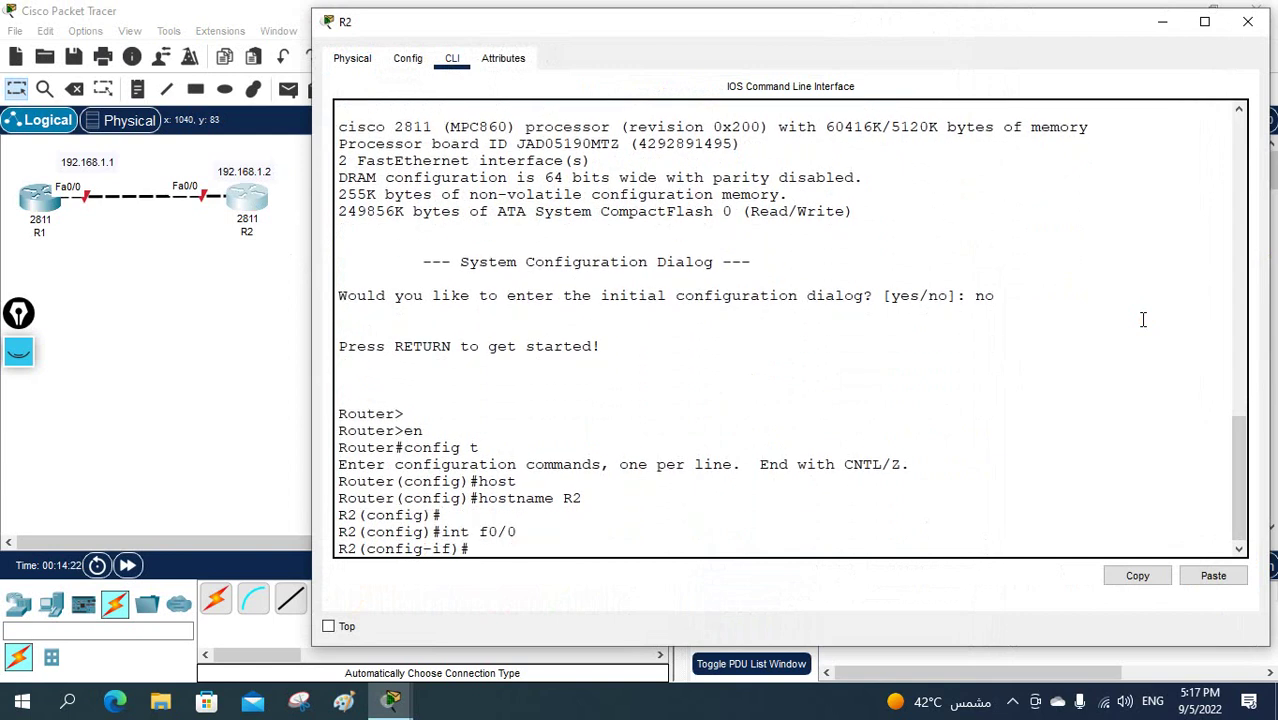
type("ip add")
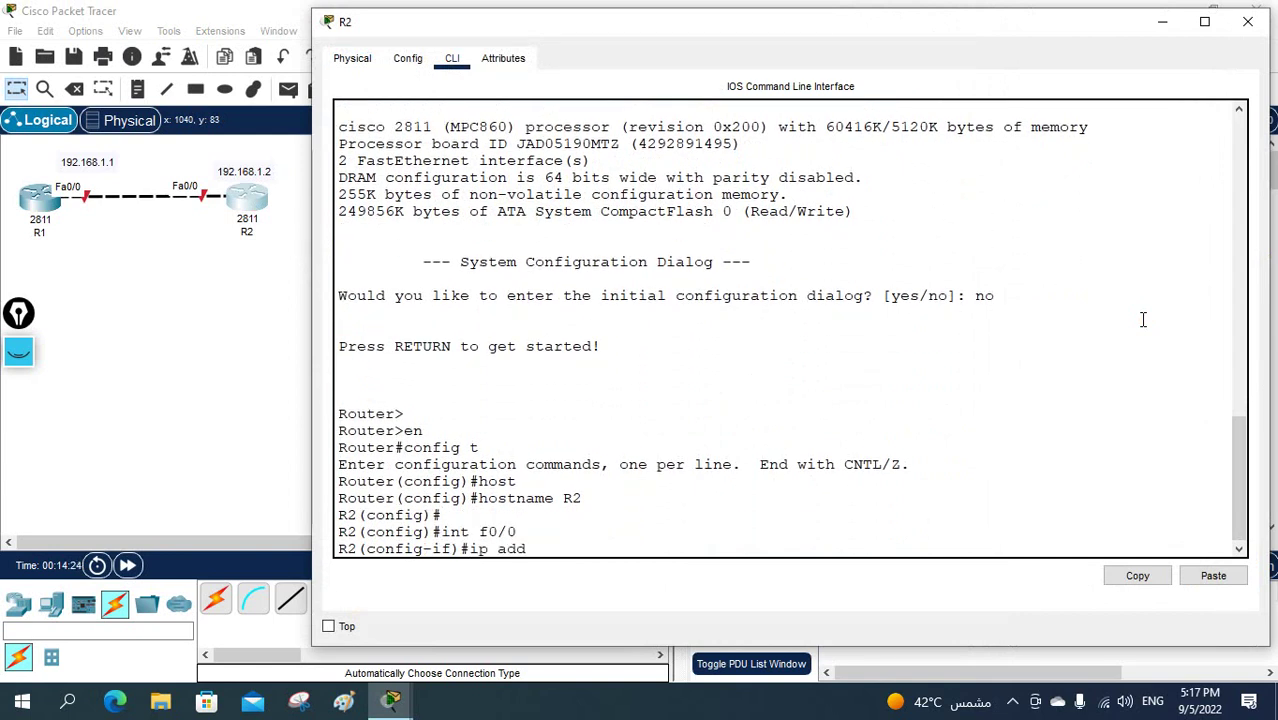
type(" 192.168.")
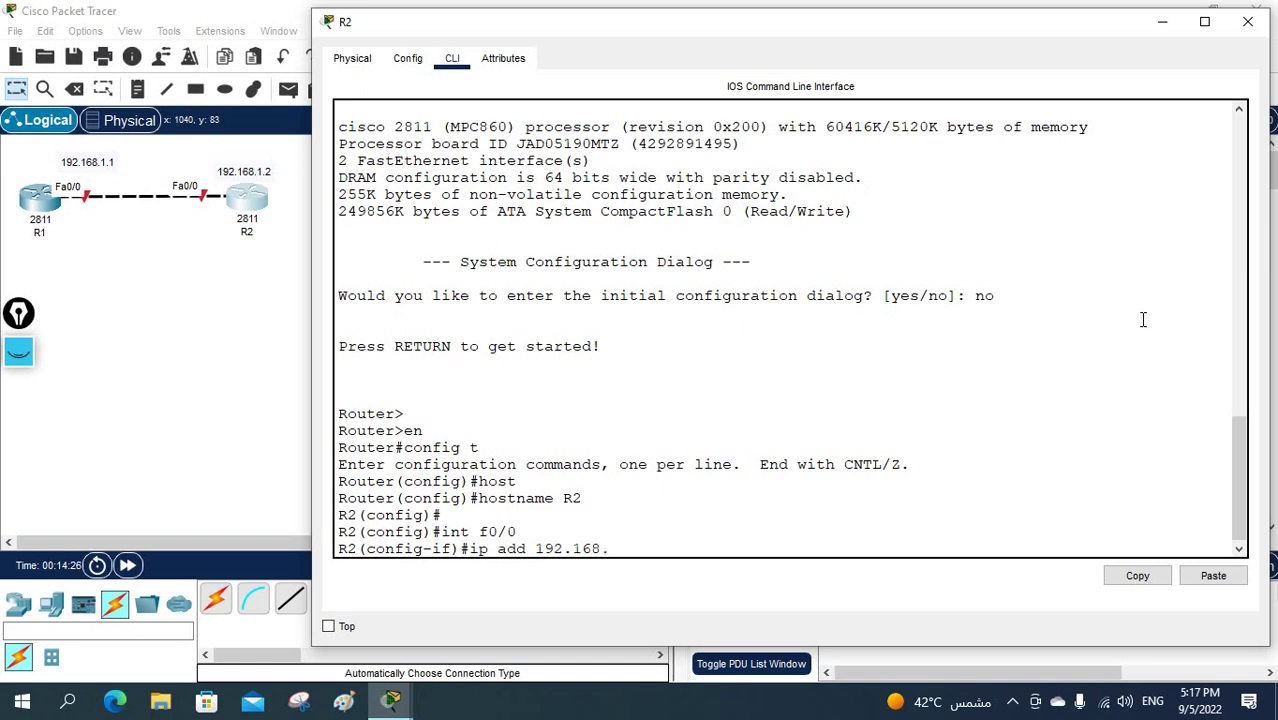
type("1.2 255.2")
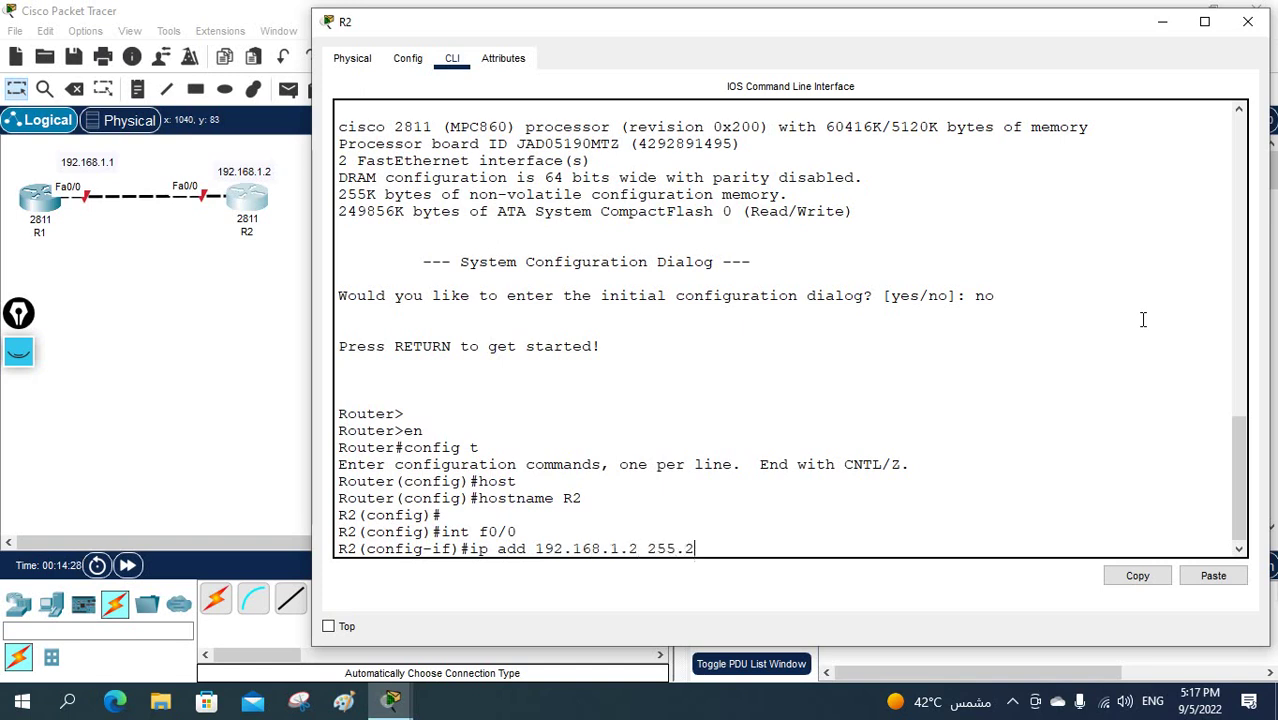
type("55.255.255.0")
key("Return")
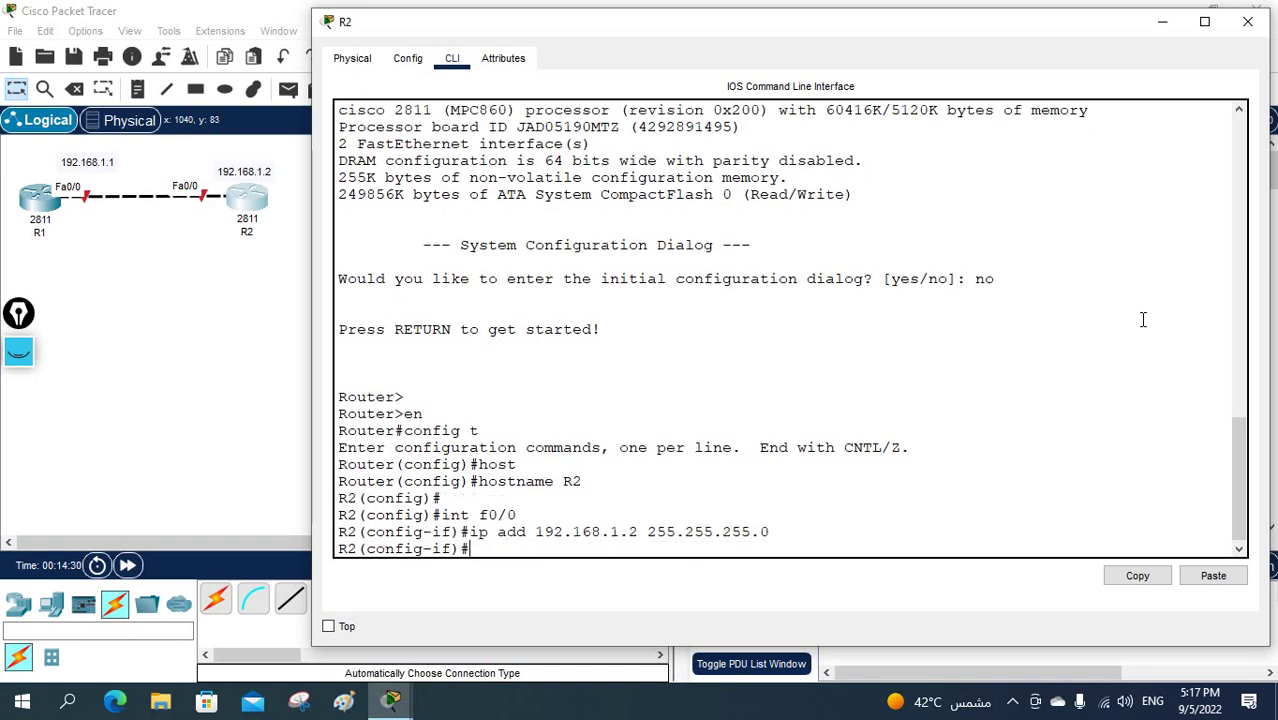
type("no sh")
key("Return")
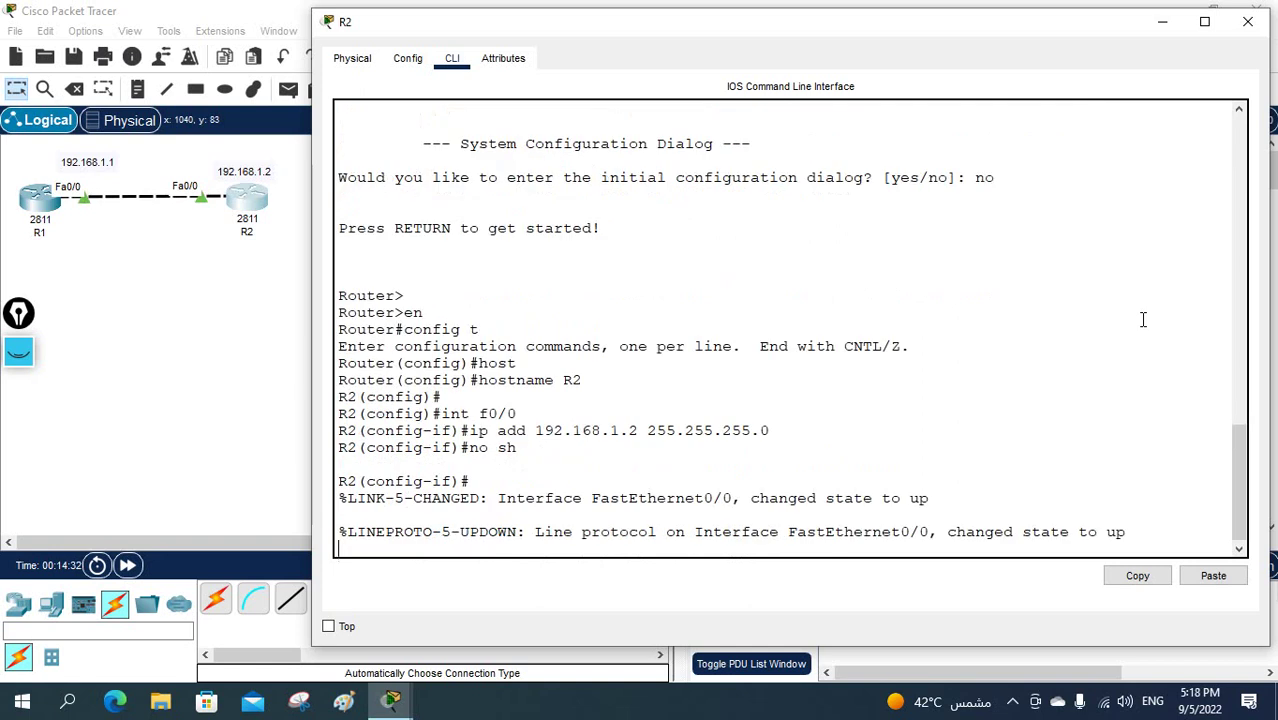
- Leave interface mode and start EIGRP process 1 on R2
key("Return")
key("Return")
type("e")
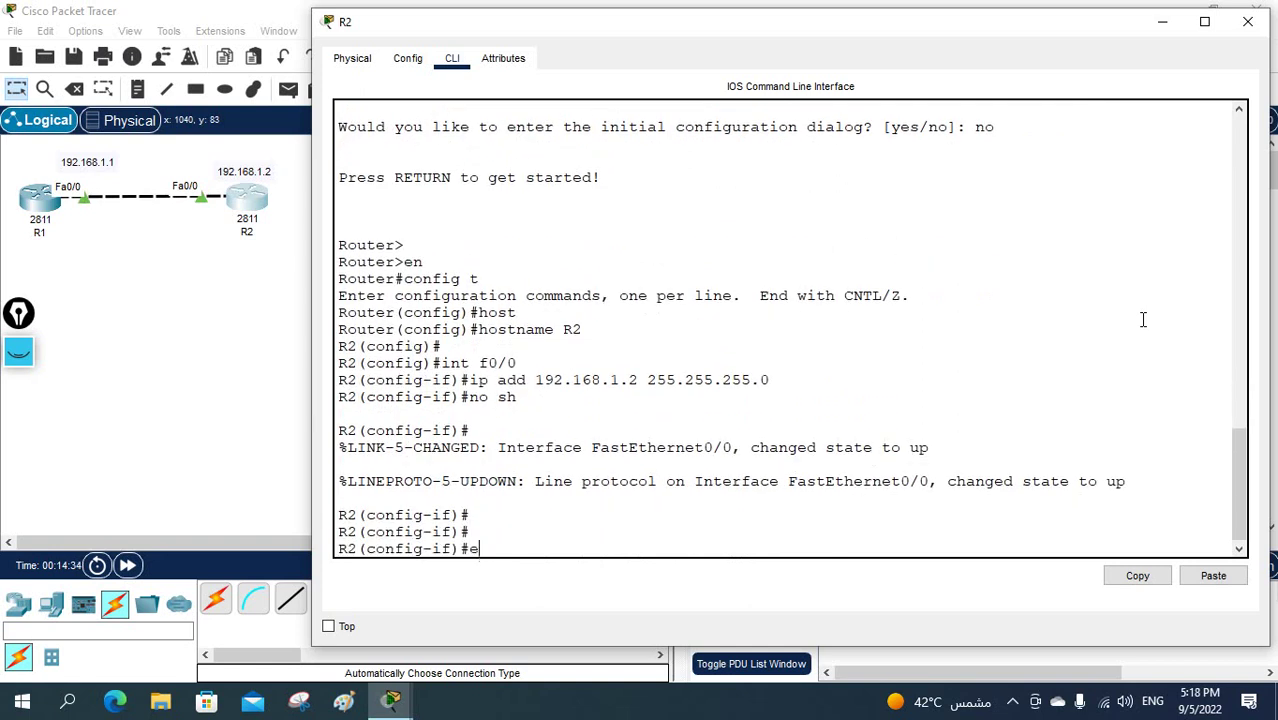
type("xit")
key("Return")
type("rout")
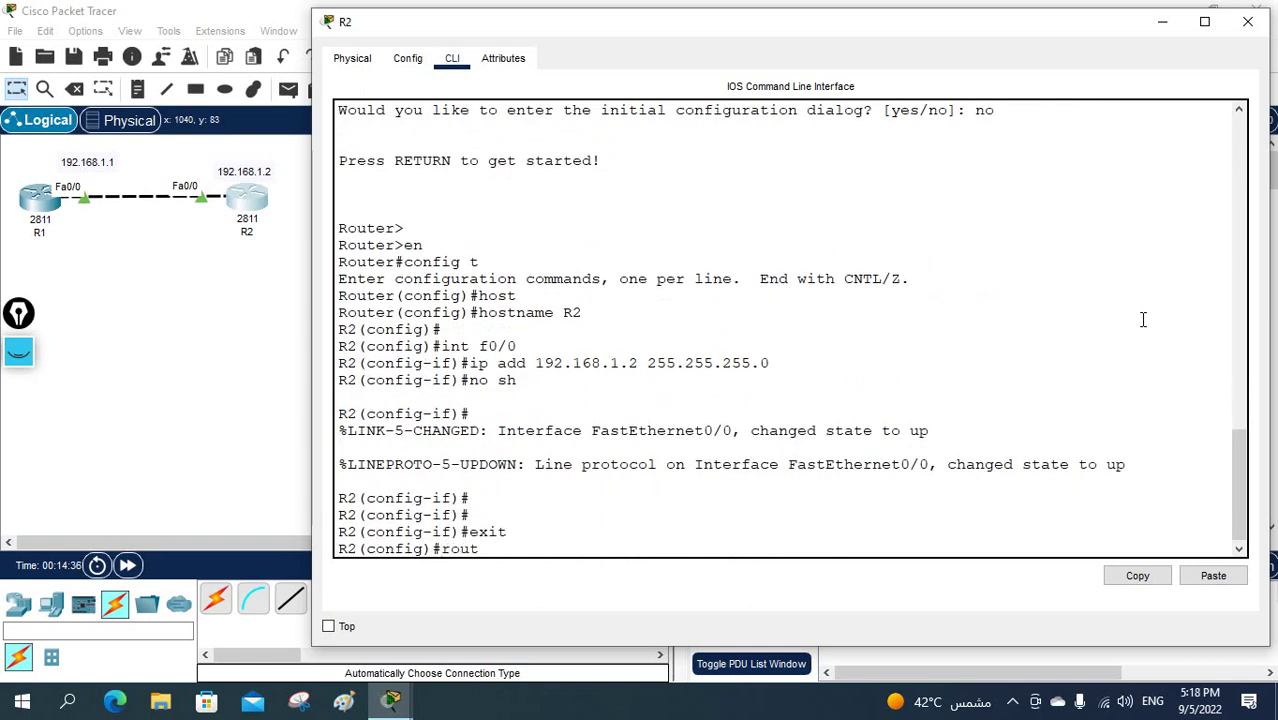
key("Tab")
type("ei")
key("Tab")
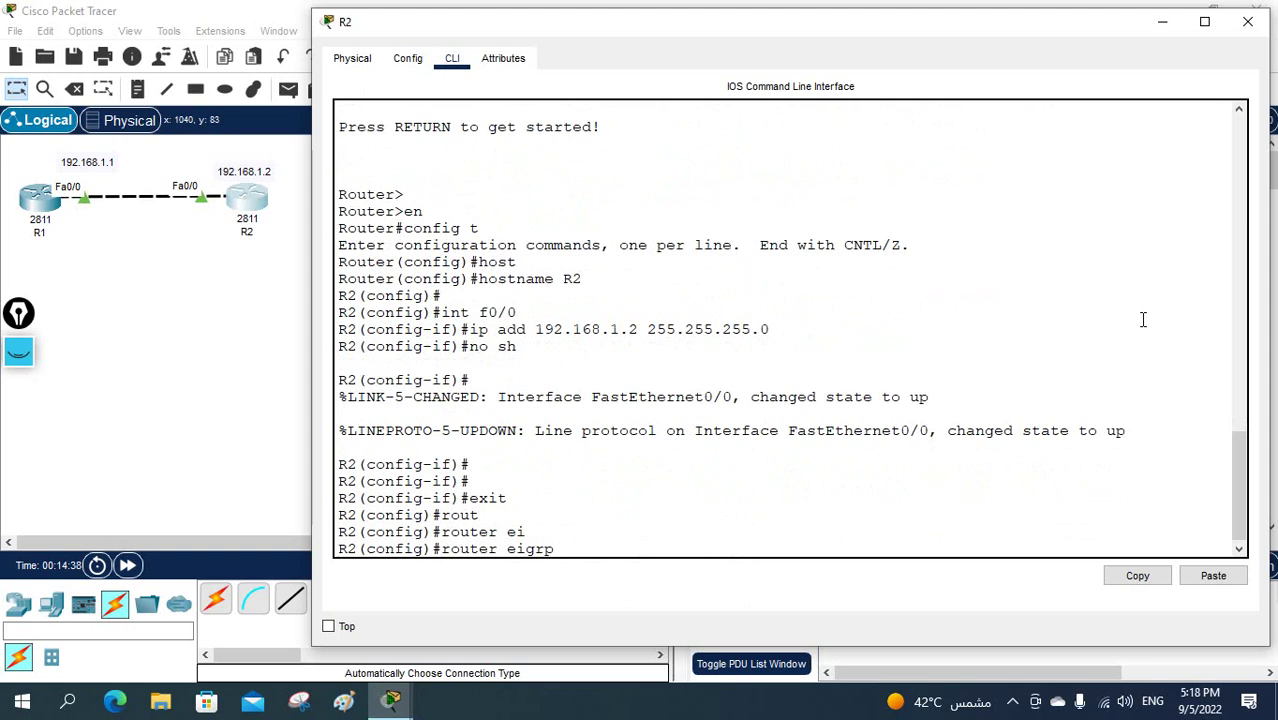
type("1")
key("Return")
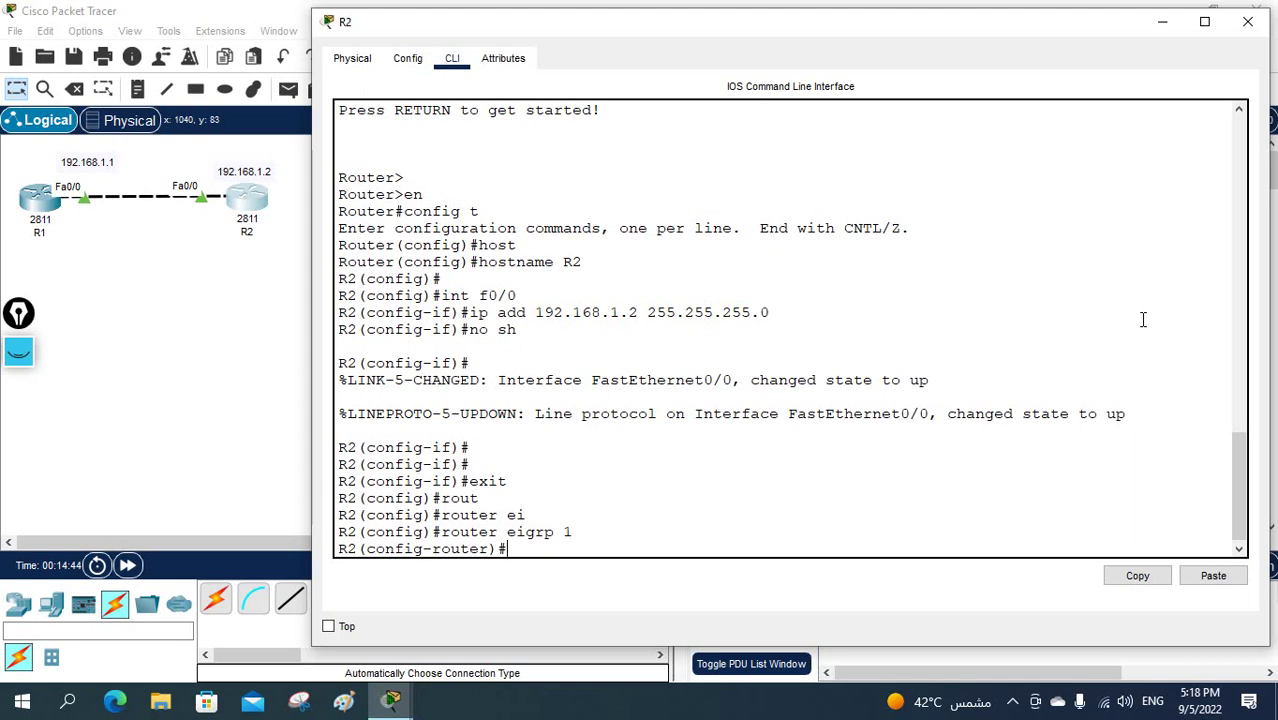
- Advertise network 192.168.1.0 0.0.0.255, bringing up the adjacency with 192.168.1.1
type("e")
key("Tab")
type("t")
key("Tab")
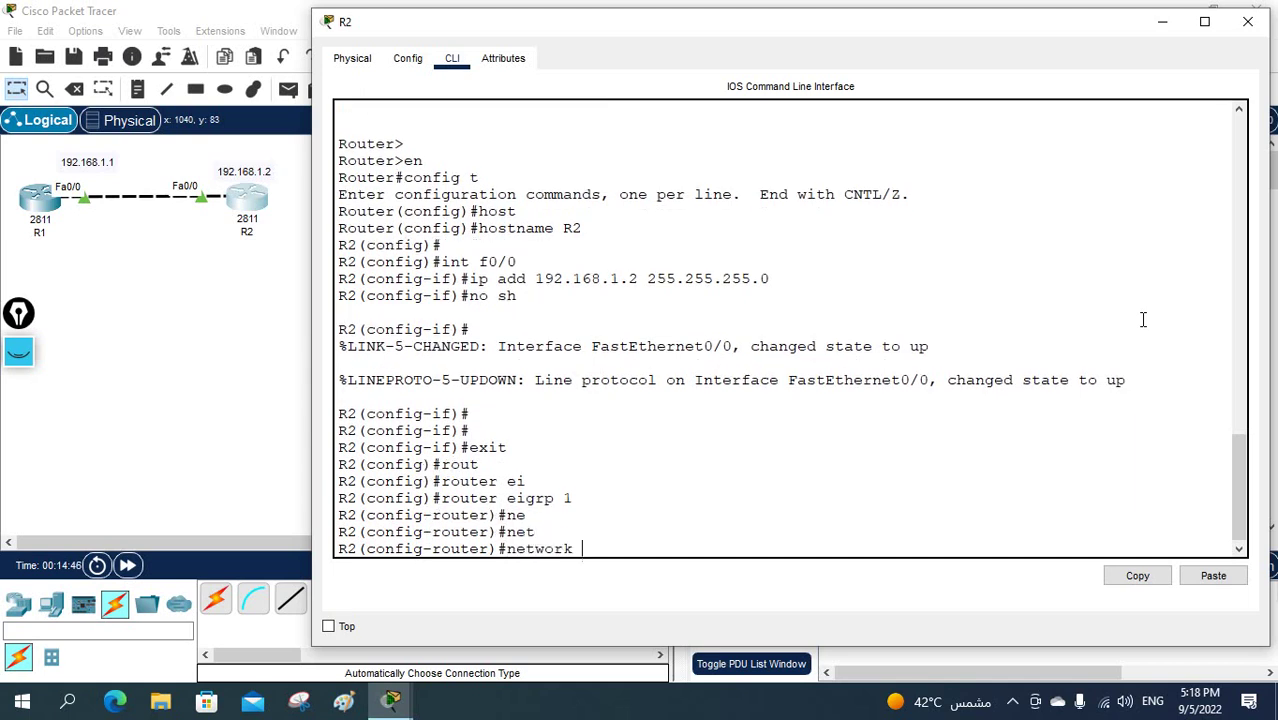
type("192")
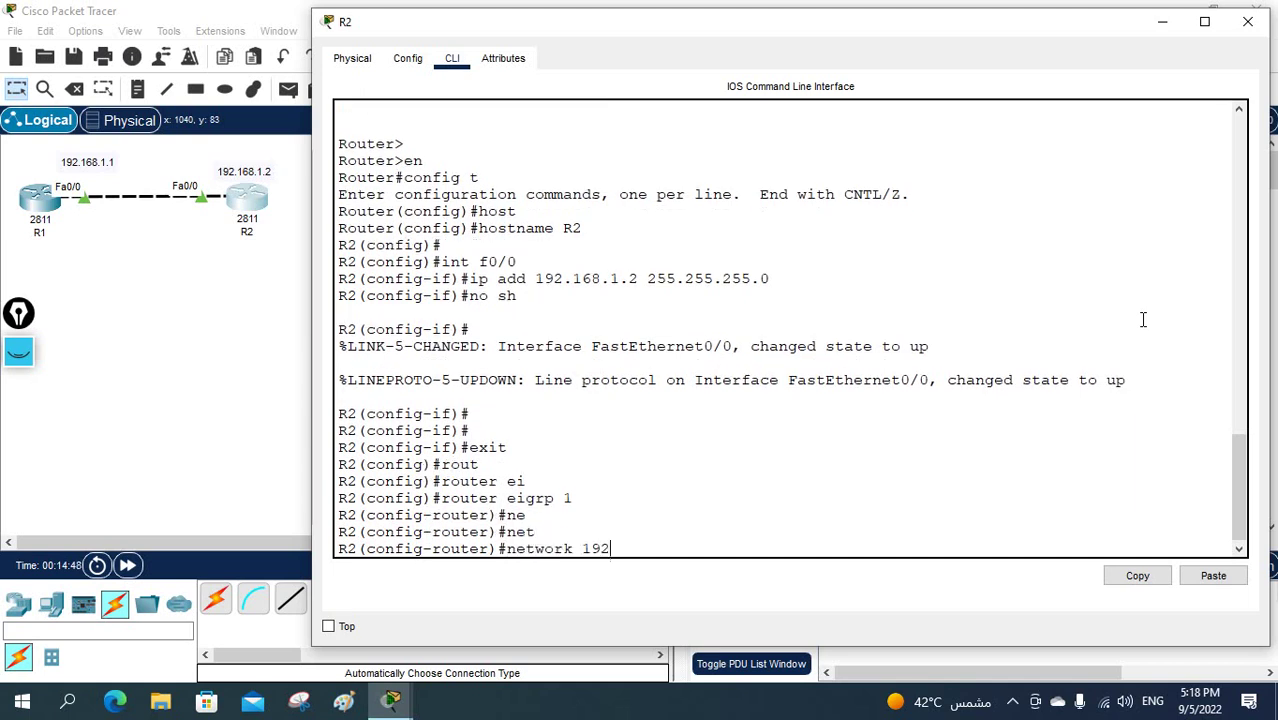
type(".168.1.0")
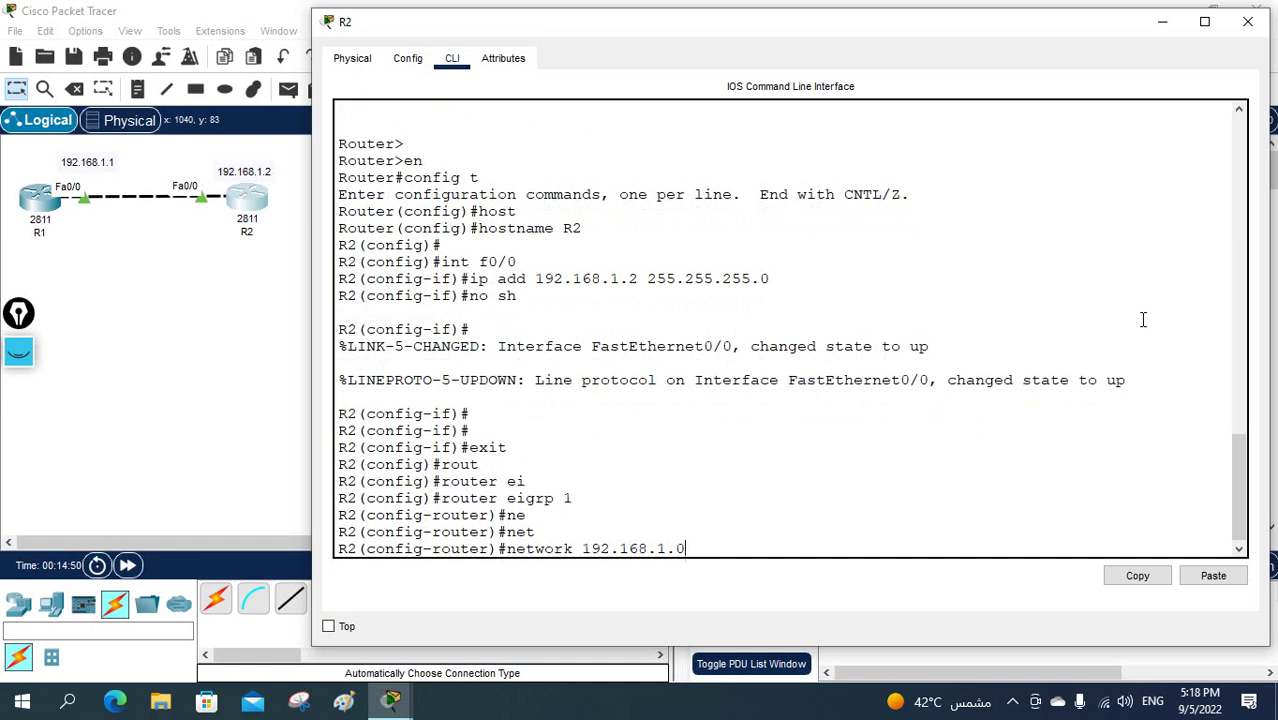
type(" 0.0.0.")
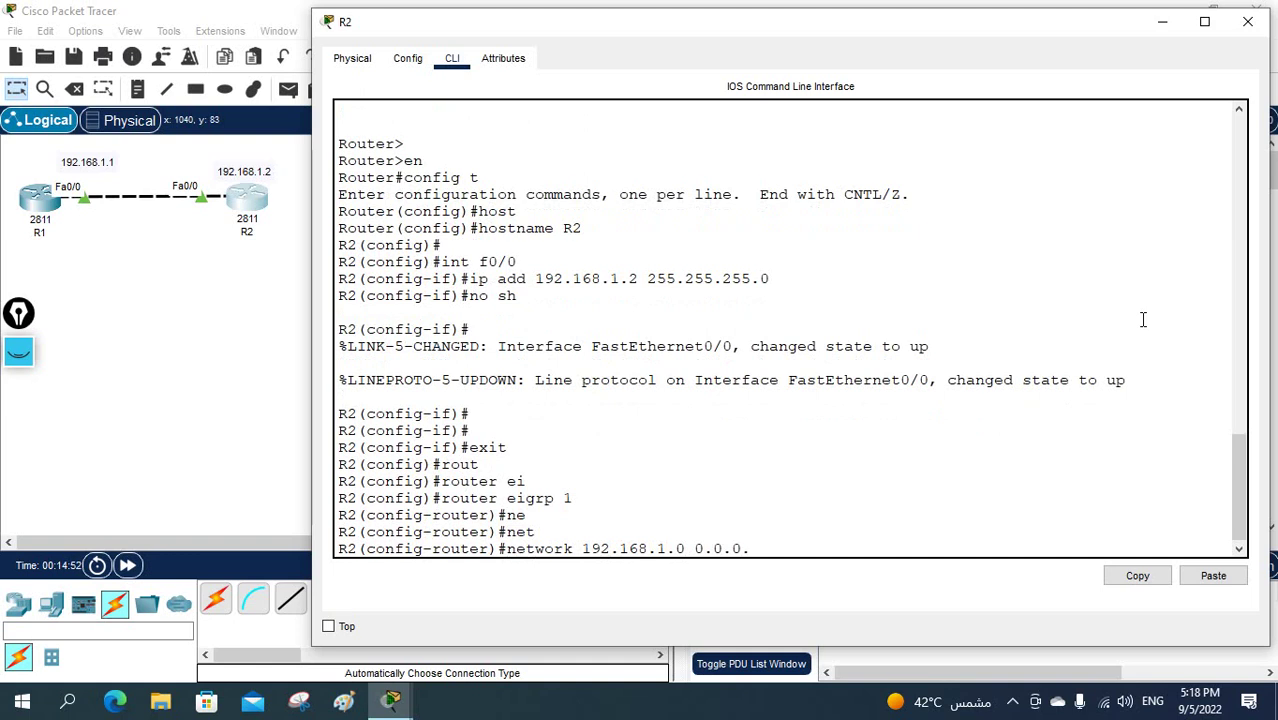
type("255")
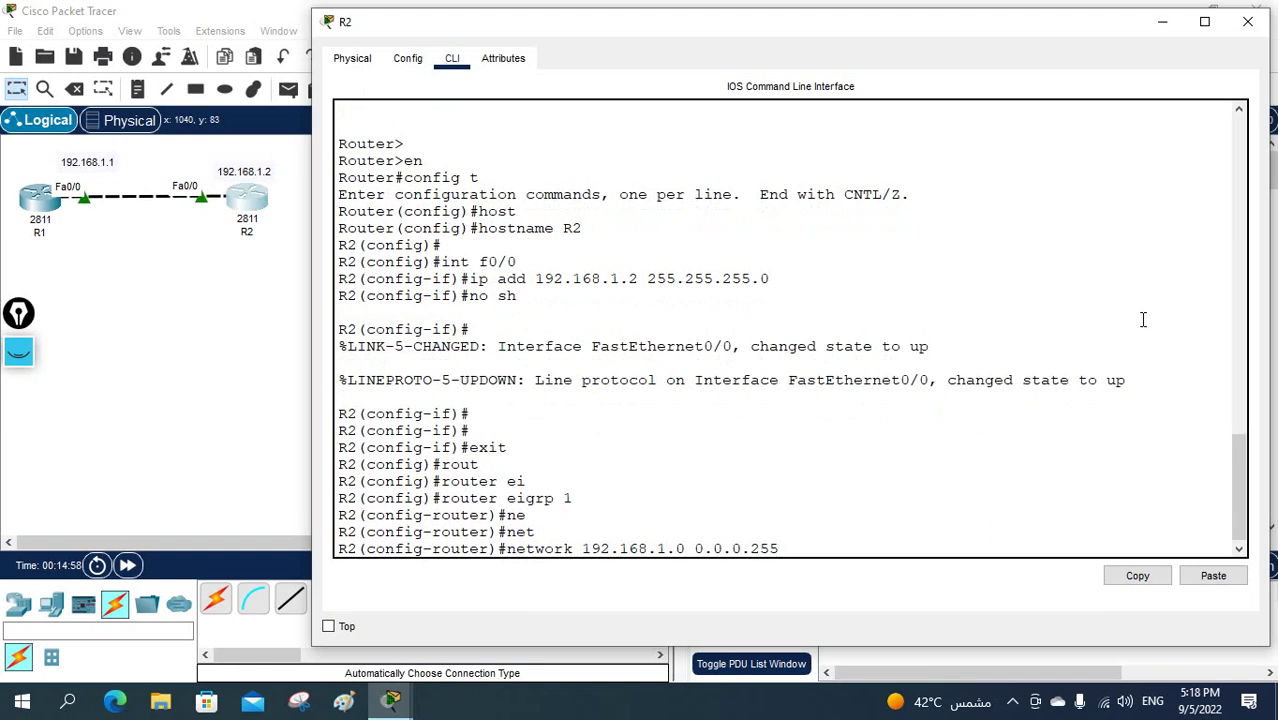
key("Return")
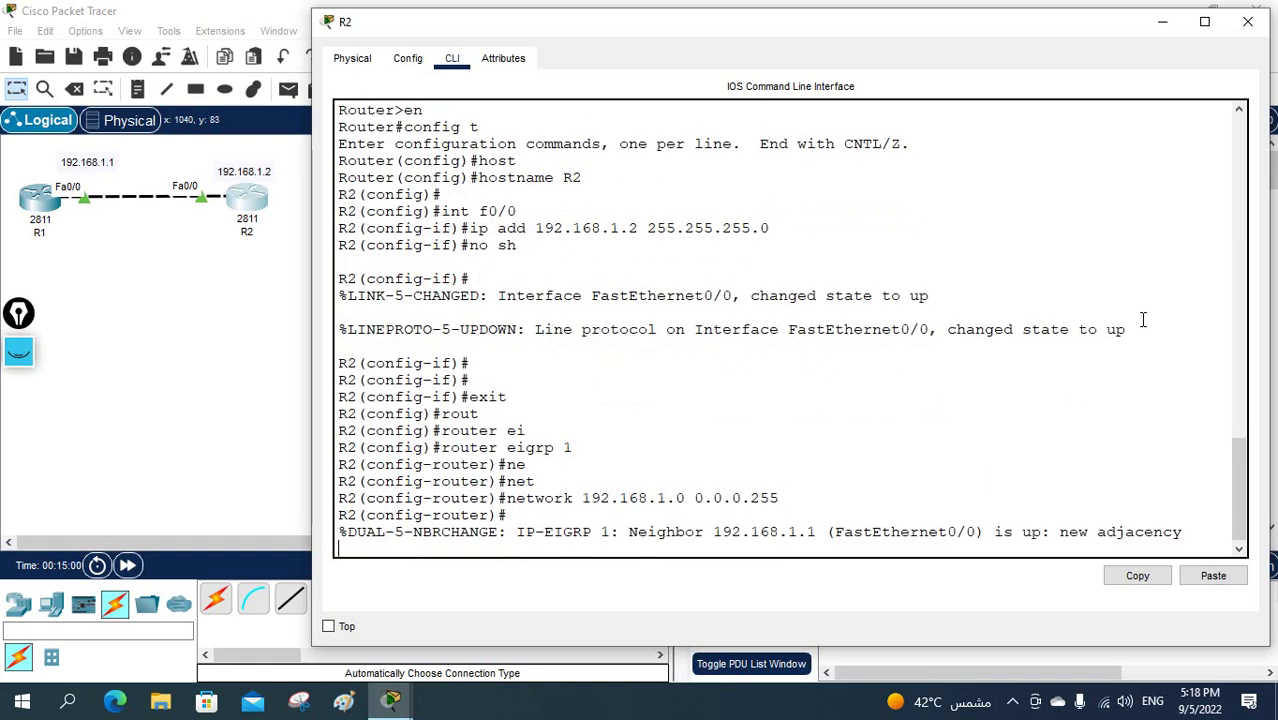
- Disable EIGRP automatic summarization on R2 with no auto-summary
key("Return")
type("no aut")
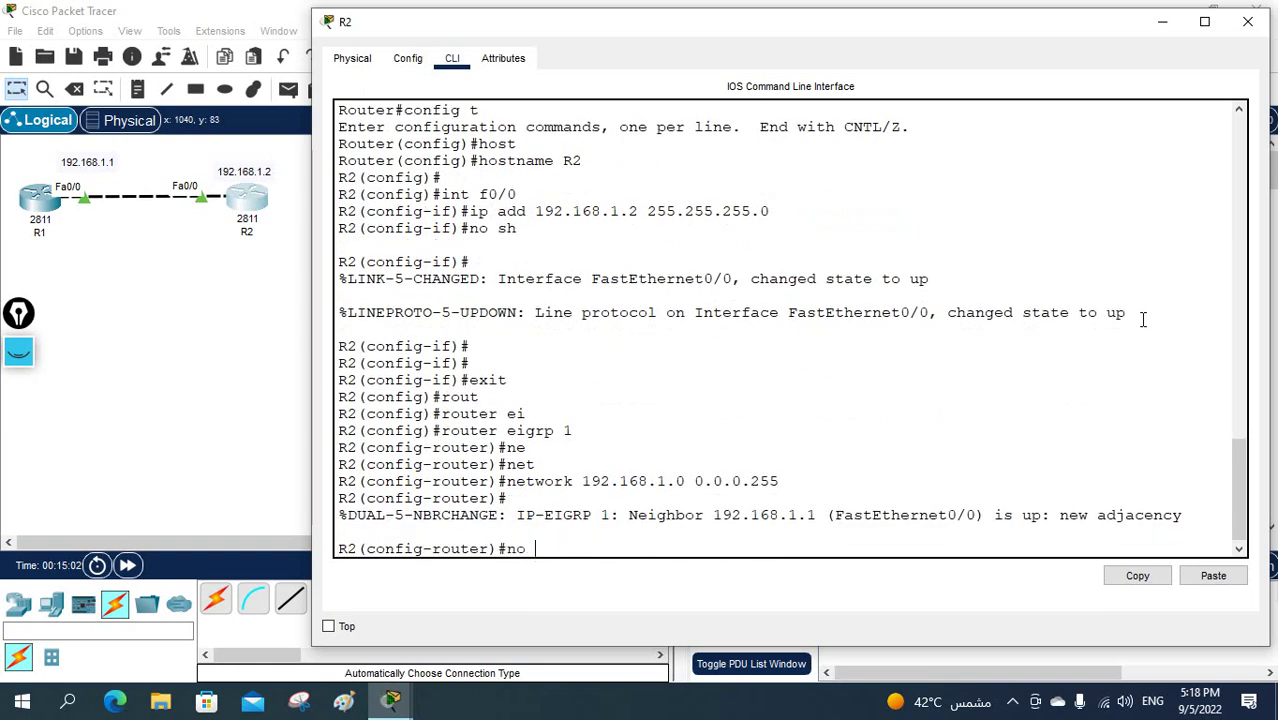
key("Tab")
key("Return")
key("Return")
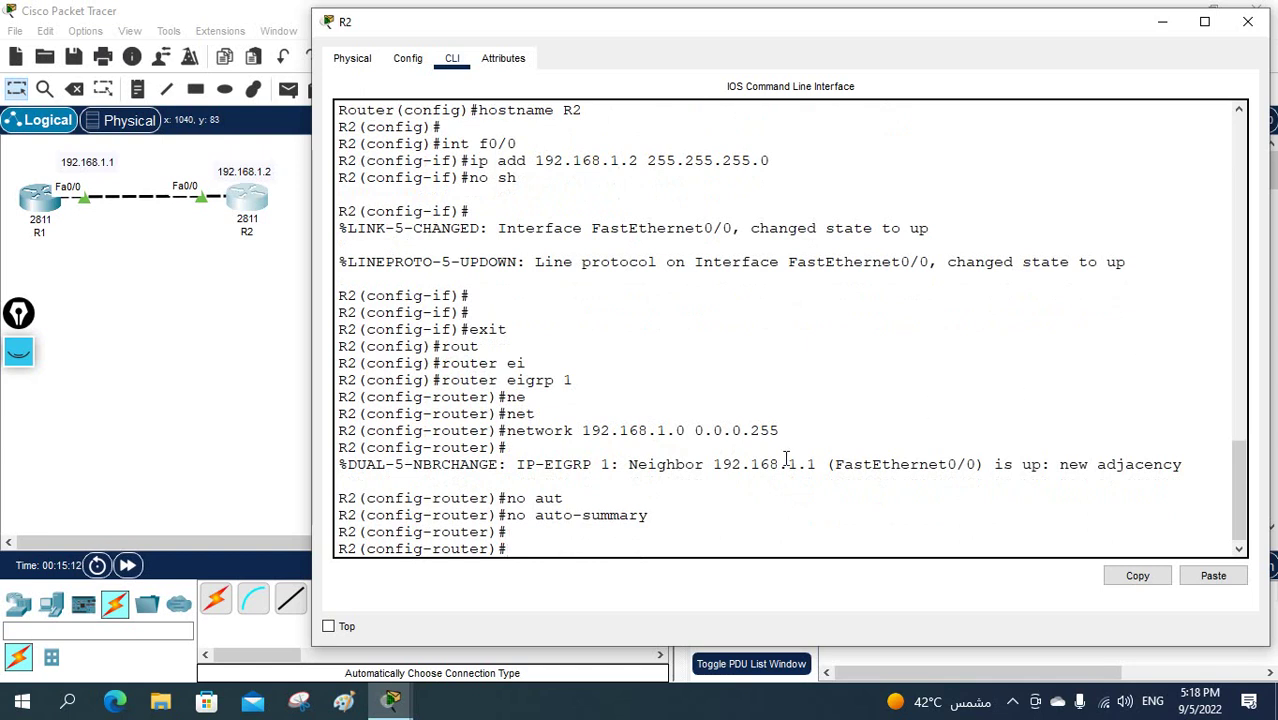
left_click_drag(779, 464, 516, 464)
left_click(720, 458)
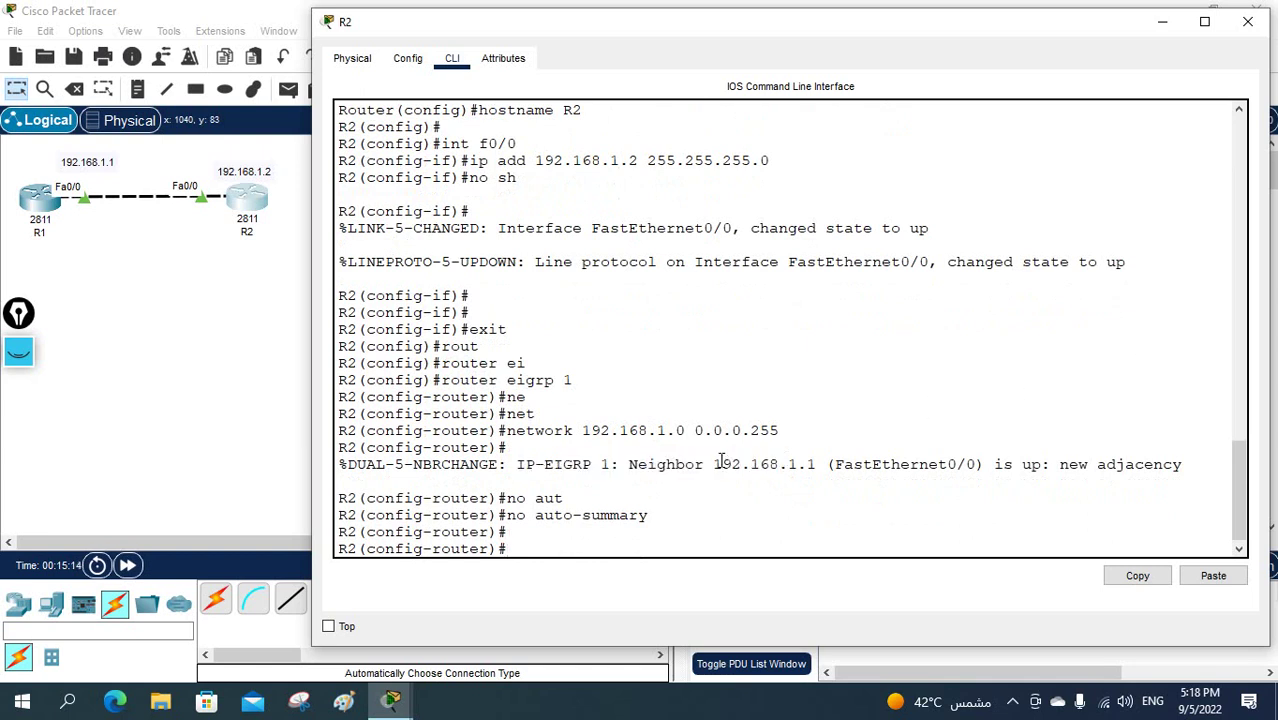
- Exit twice back to the R2# privileged prompt and begin a show command
type("exit")
key("Return")
key("Return")
type("exit")
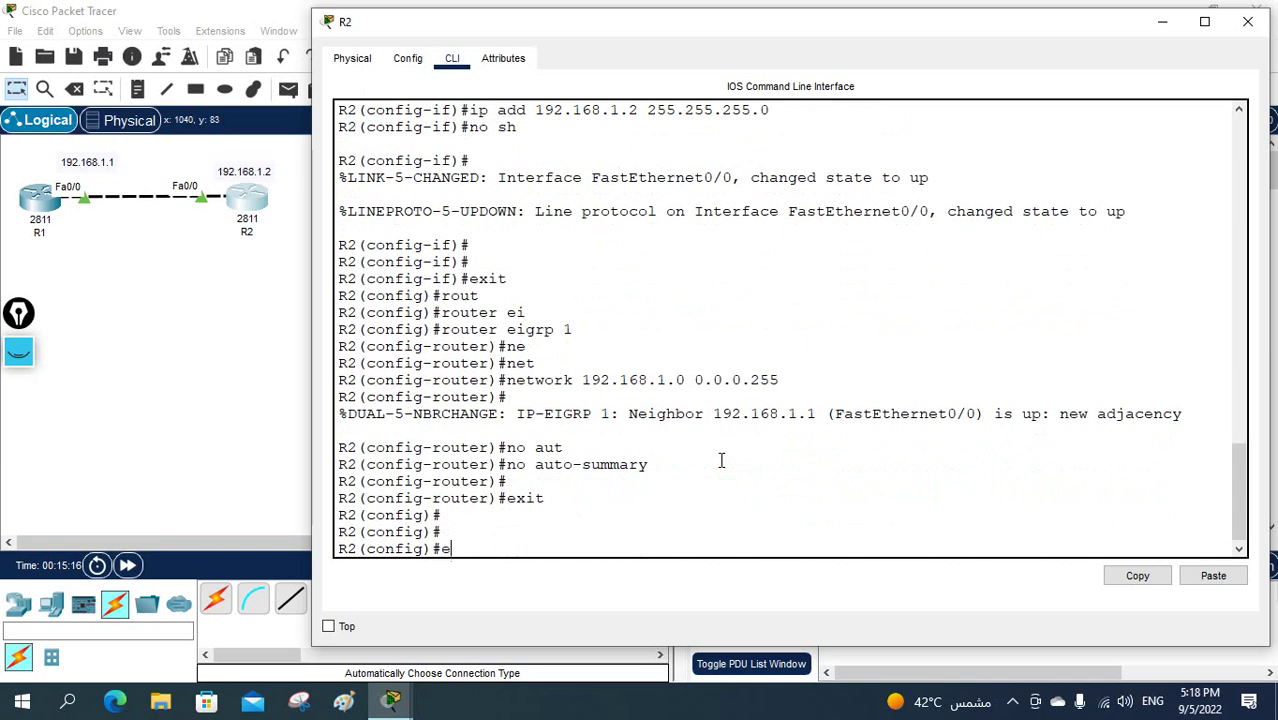
key("Return")
key("Return")
type("sh")
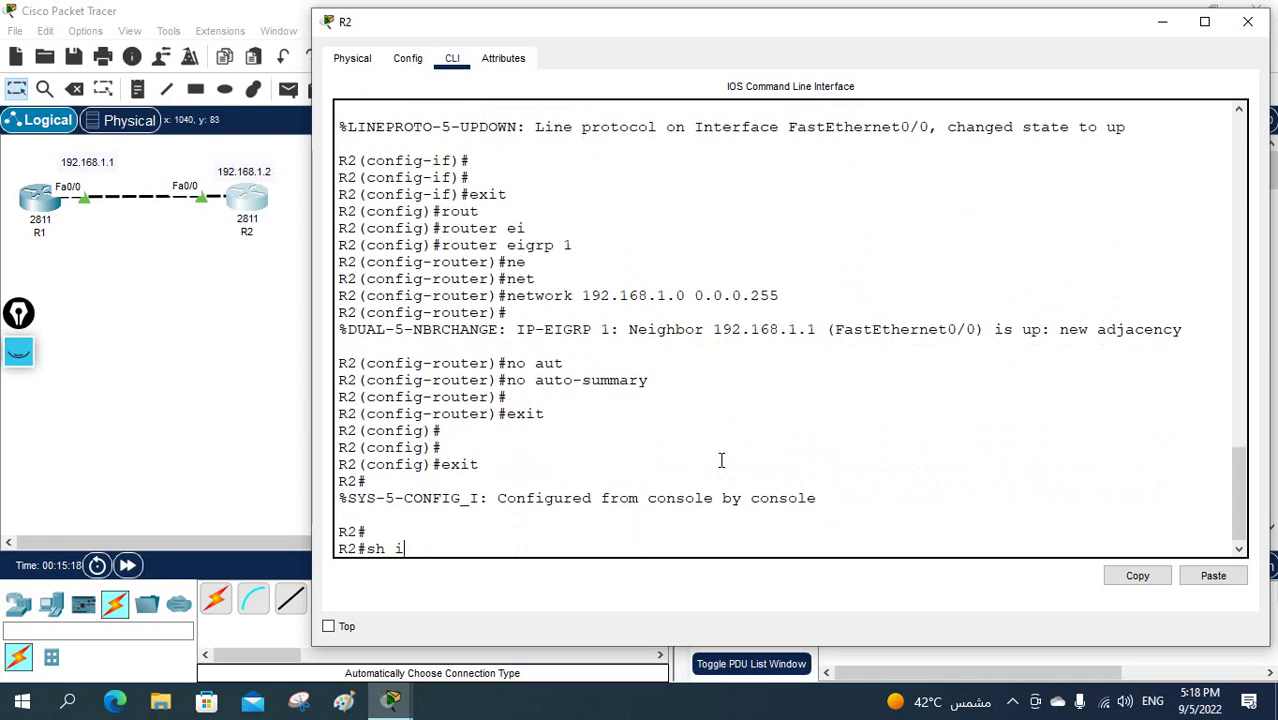
type(" i")
key("BackSpace")
- List R2's EIGRP neighbors with sh ip eigrp neighbors
type("ip ei")
key("Tab")
type("ne")
key("Tab")
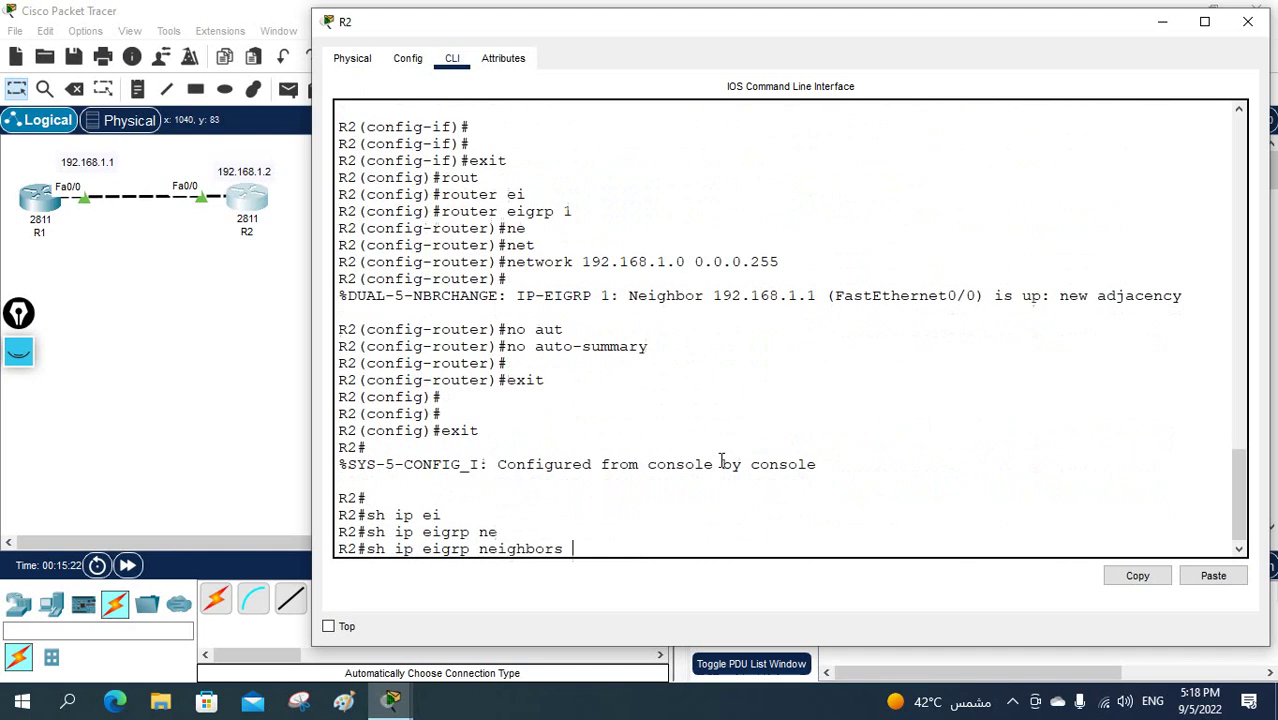
key("Return")
key("Return")
key("Return")
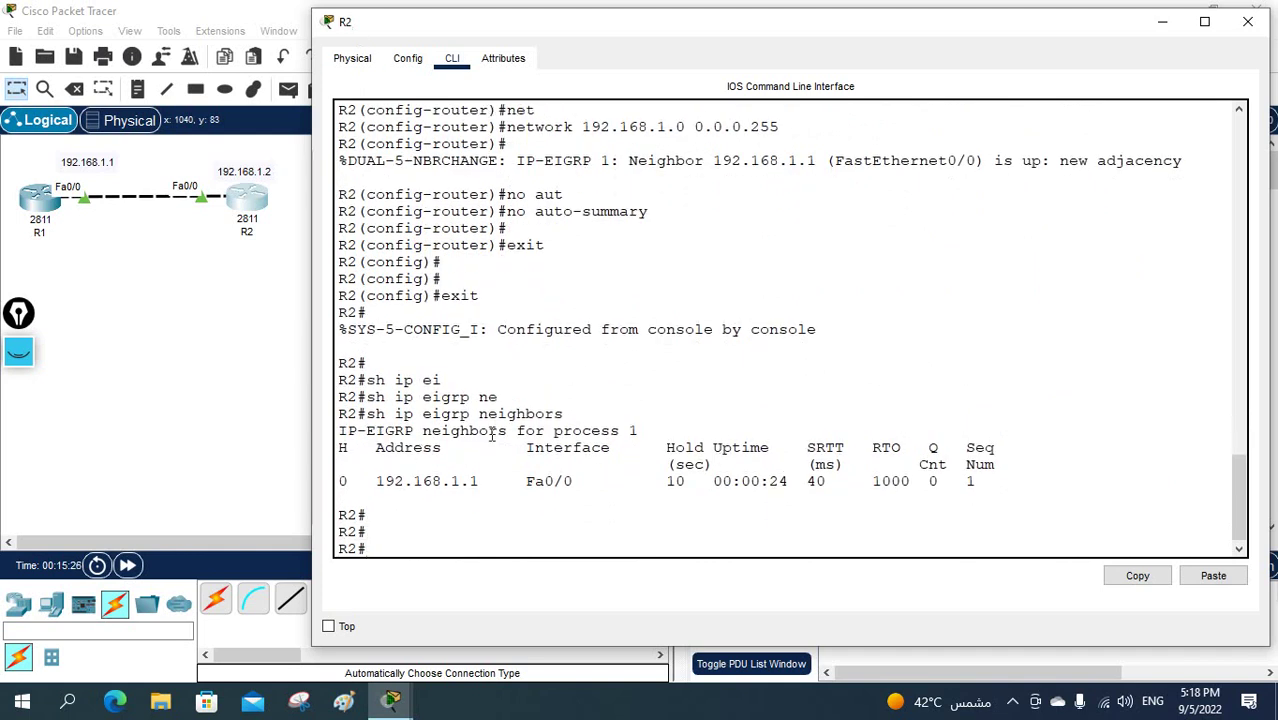
- Confirm neighbor 192.168.1.1 in R2's table, then switch to R1's command line
left_click_drag(492, 490, 341, 478)
left_click(340, 495)
left_click_drag(481, 481, 381, 481)
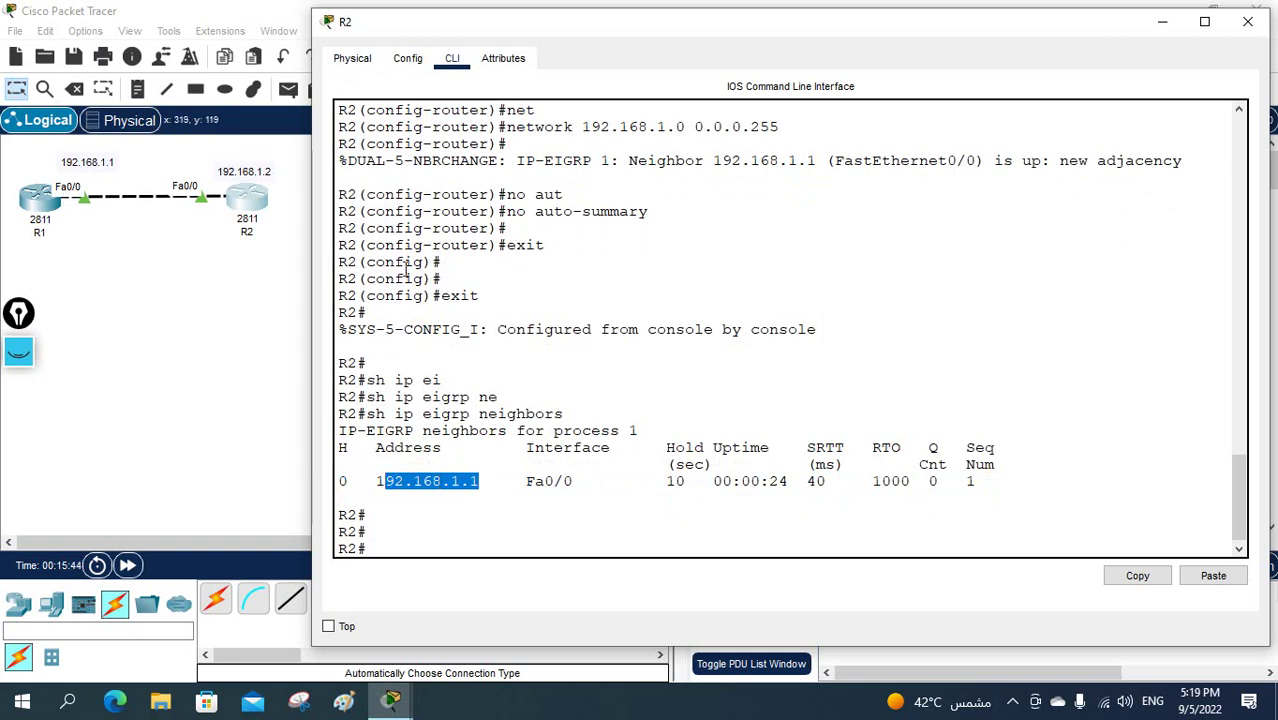
left_click(48, 200)
- Leave router mode on R1 and create key chain cisco
key("Return")
key("Return")
key("Return")
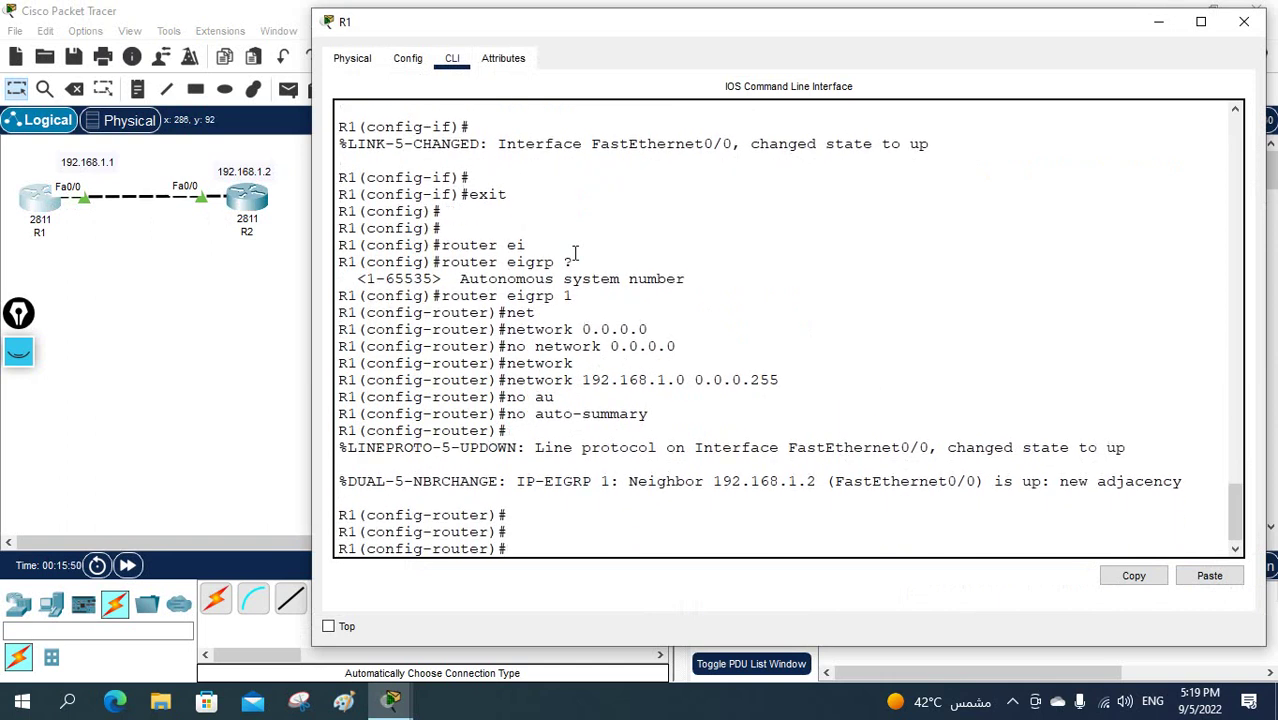
type("exit")
key("Return")
key("Return")
key("Return")
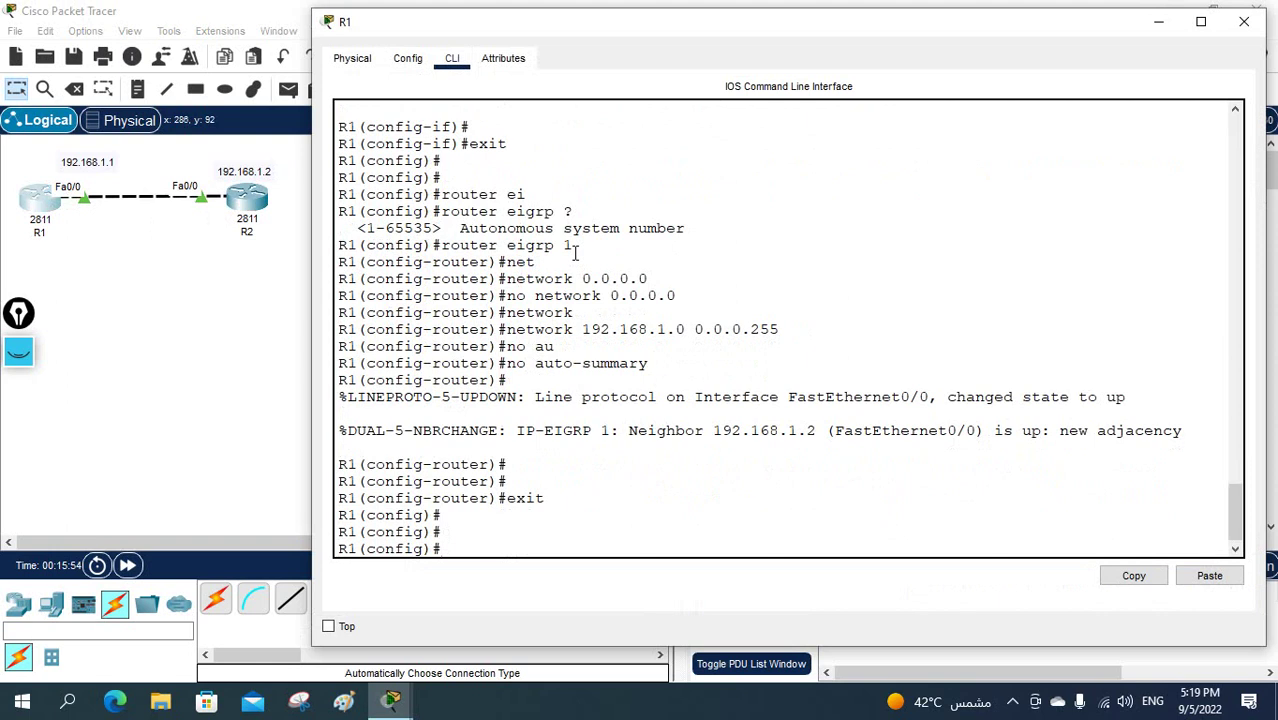
type("ke")
key("Tab")
type("c")
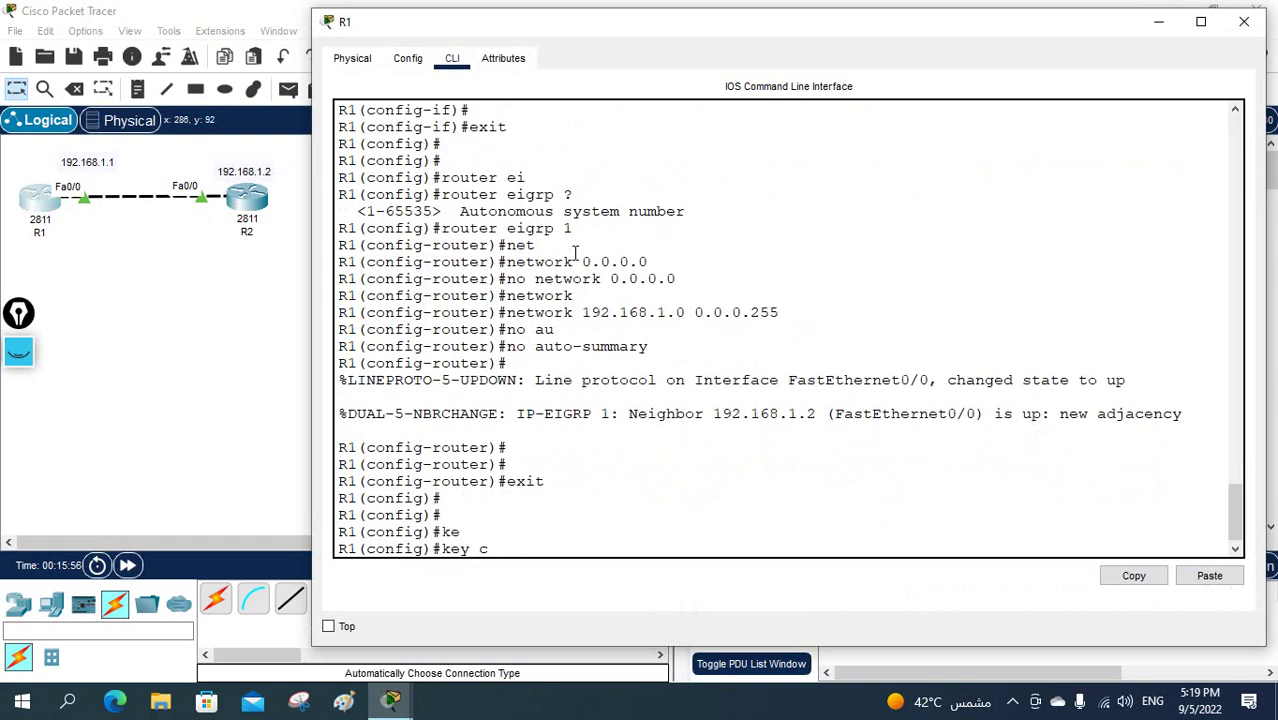
key("Tab")
type("?")
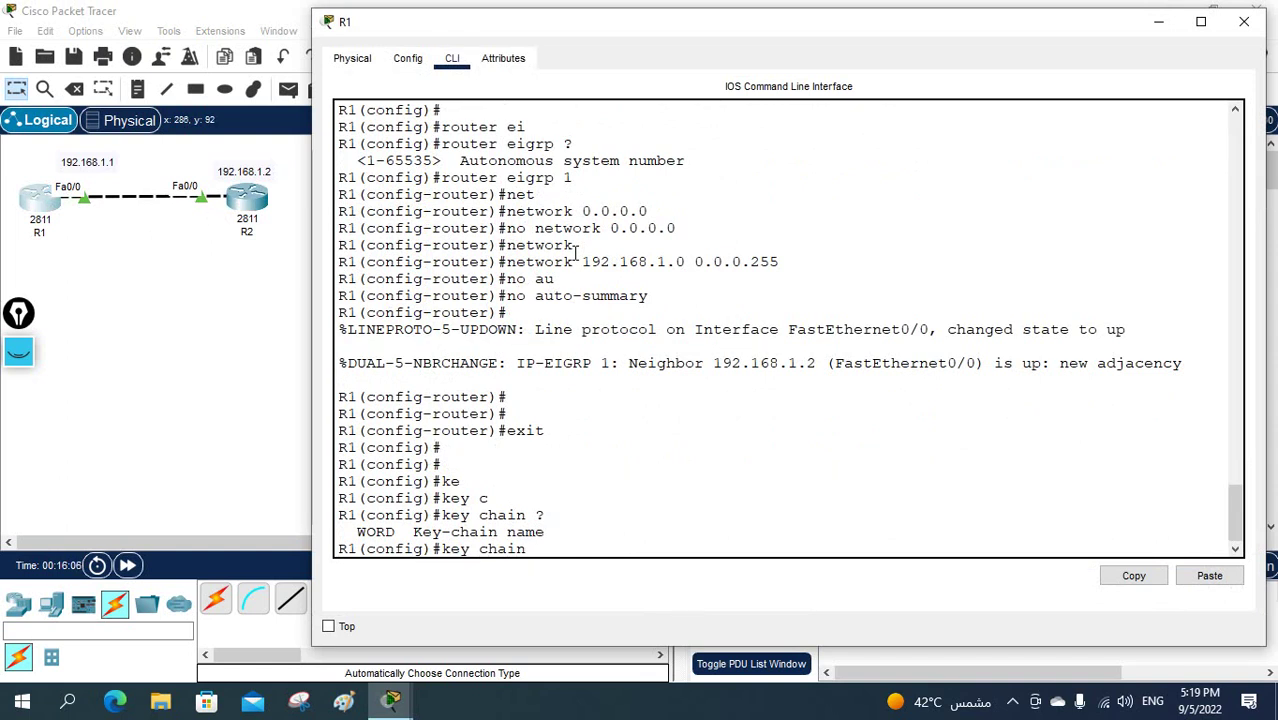
type("cisco")
key("Return")
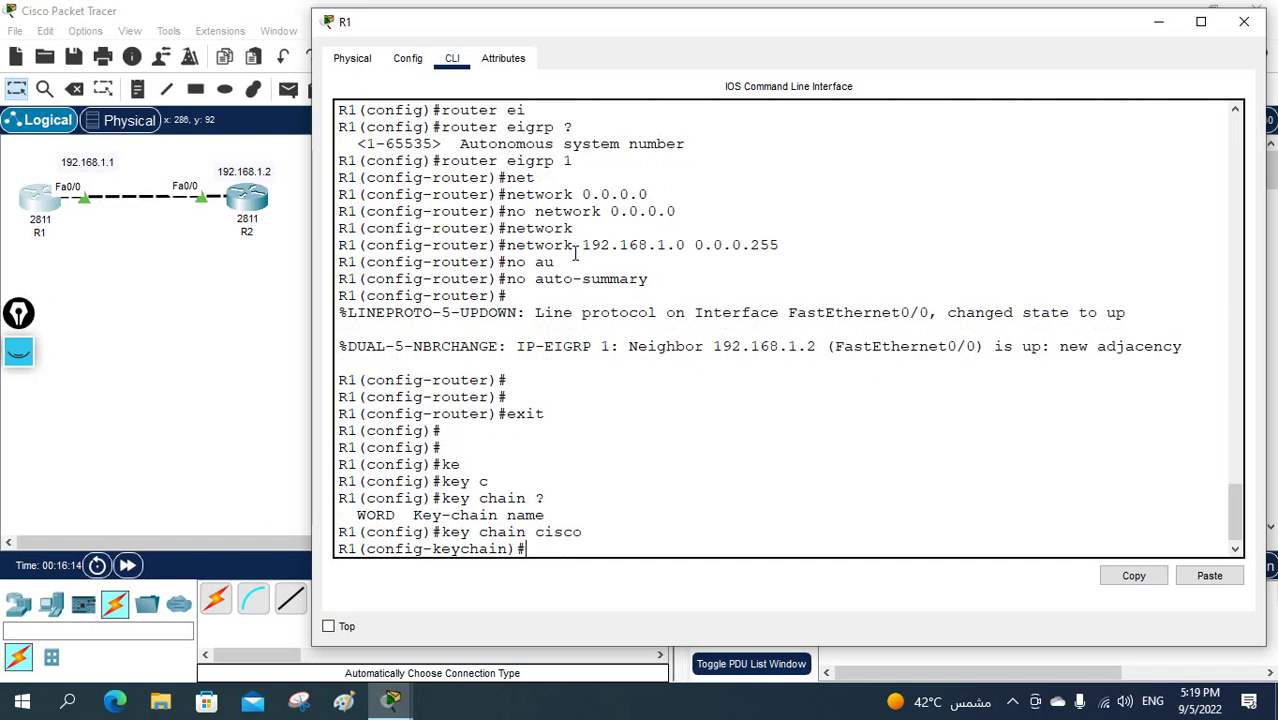
- Add key 1 with its authentication key string, returning to key chain mode
type("ke")
key("Tab")
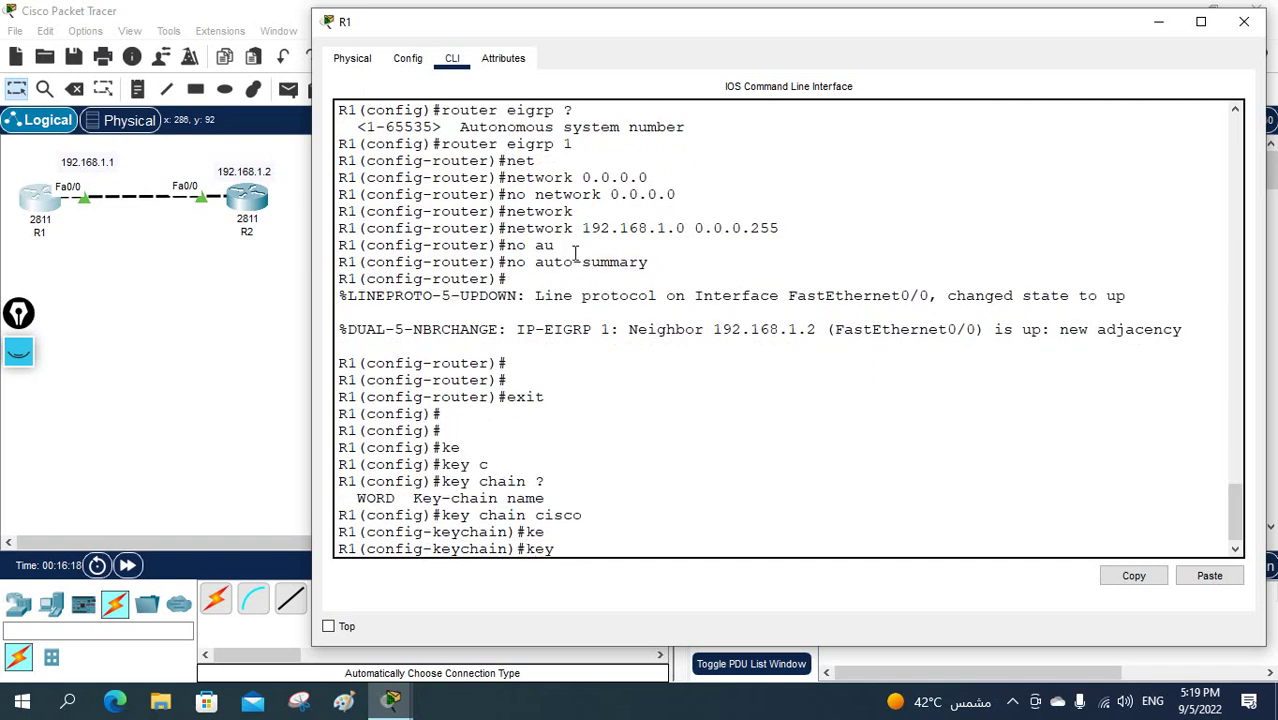
type("?")
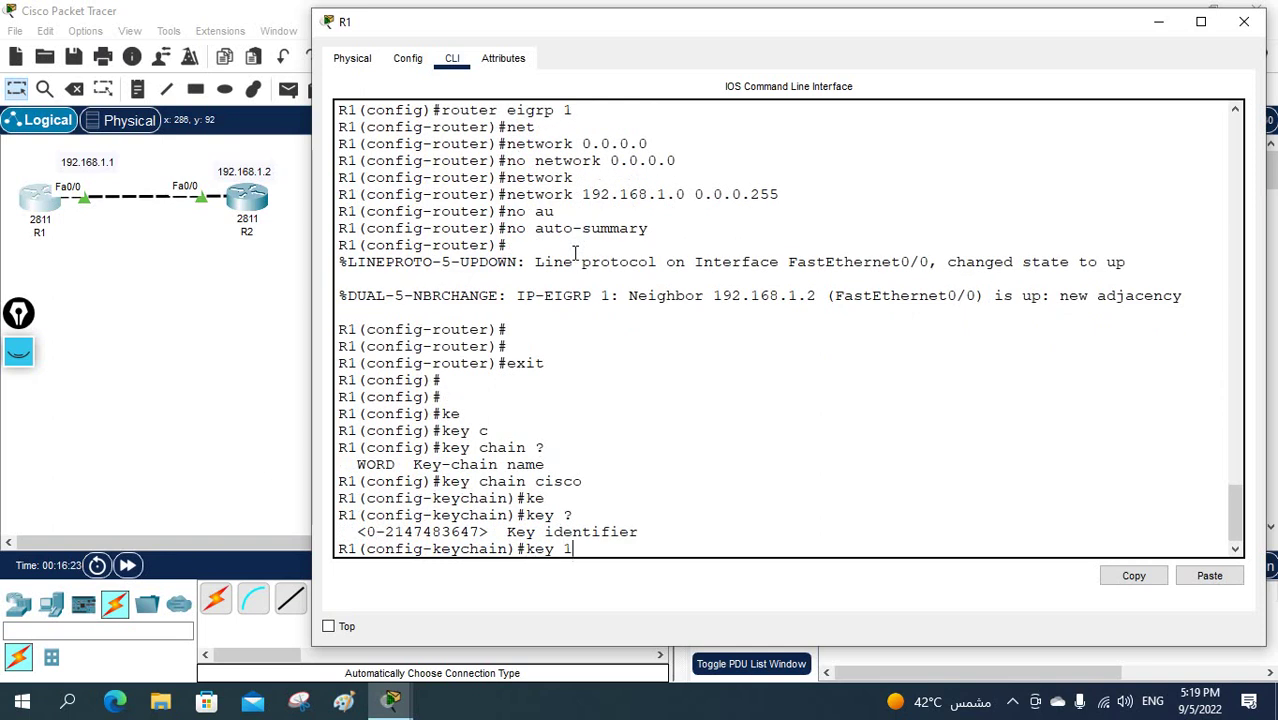
key("Return")
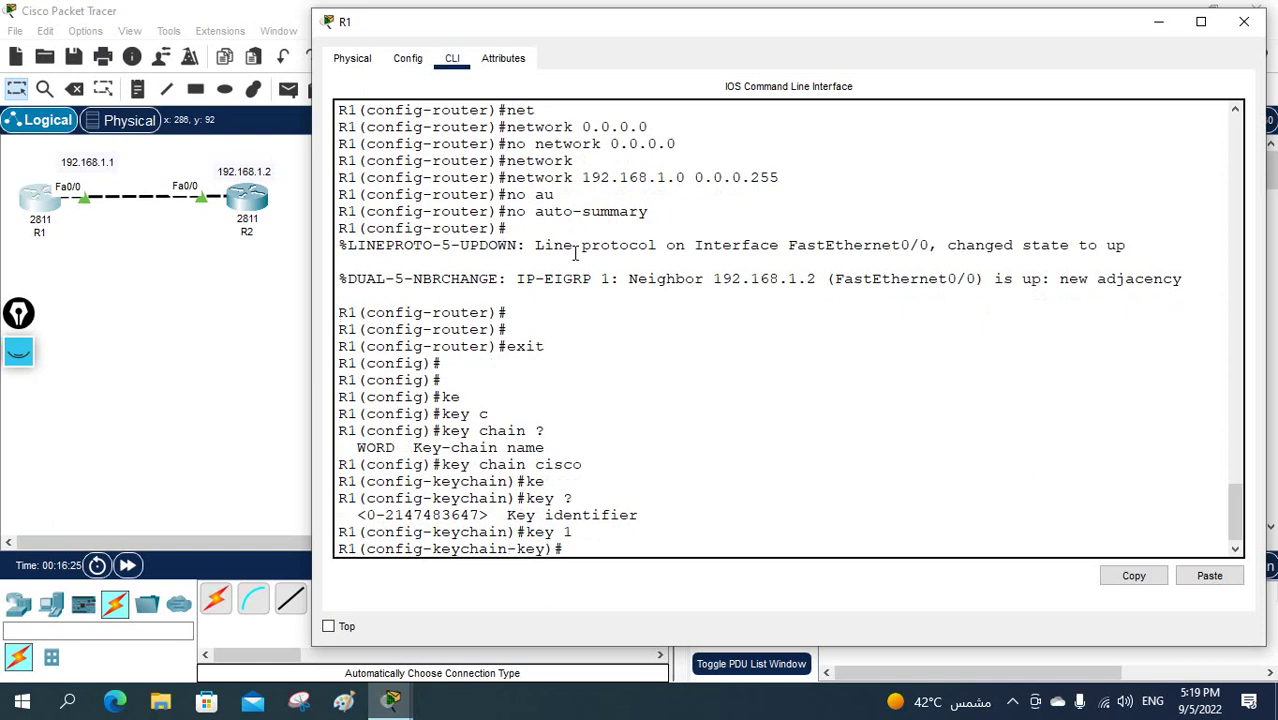
type("ke")
key("Tab")
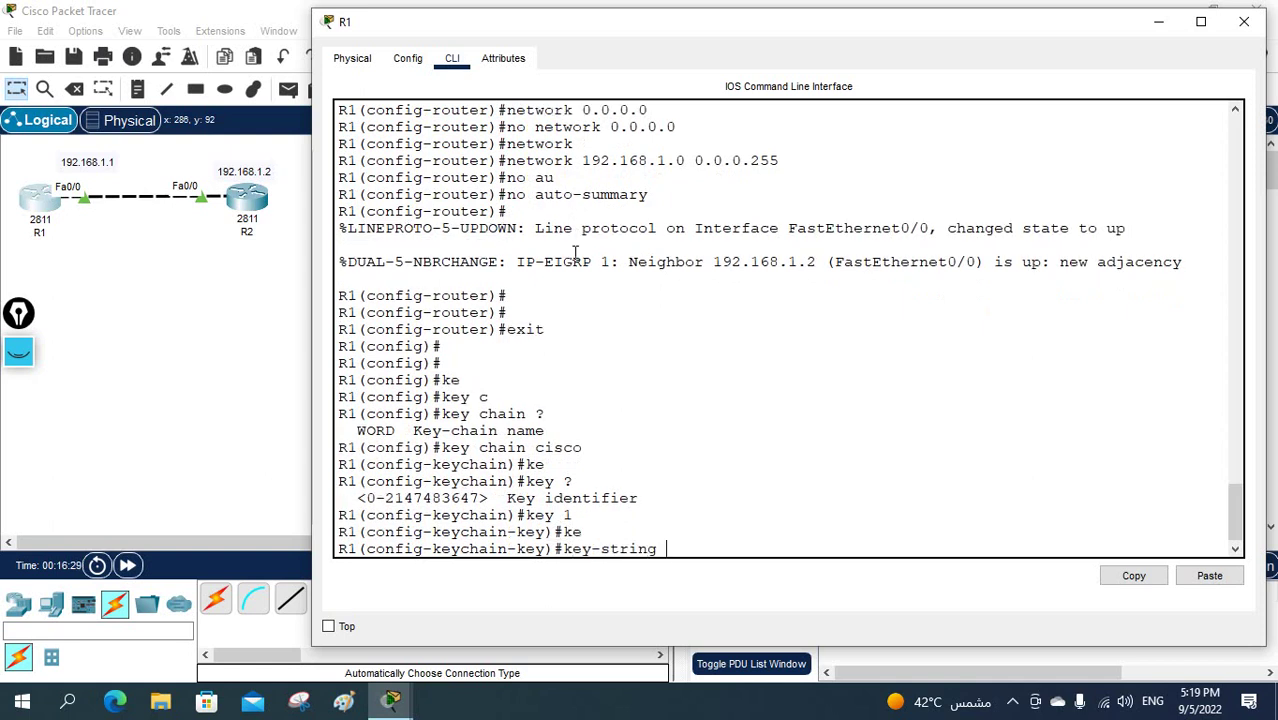
type("cisco1")
key("Return")
type("exit")
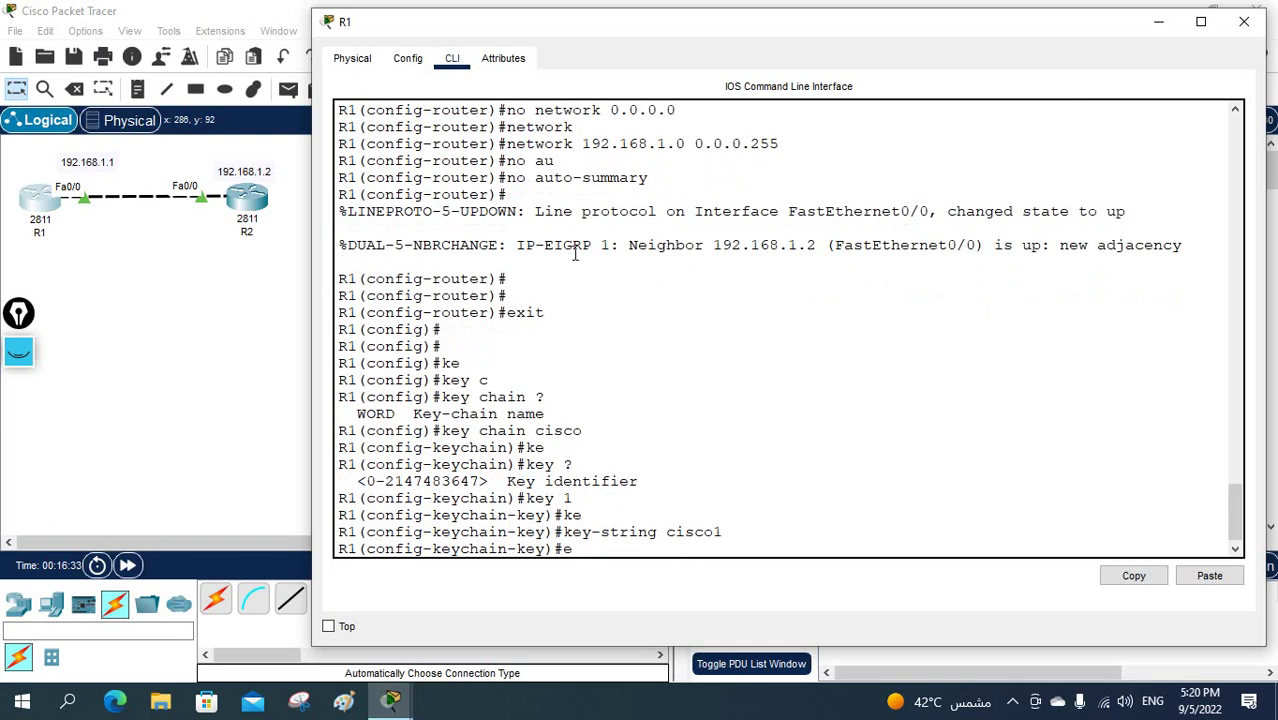
key("Return")
key("Return")
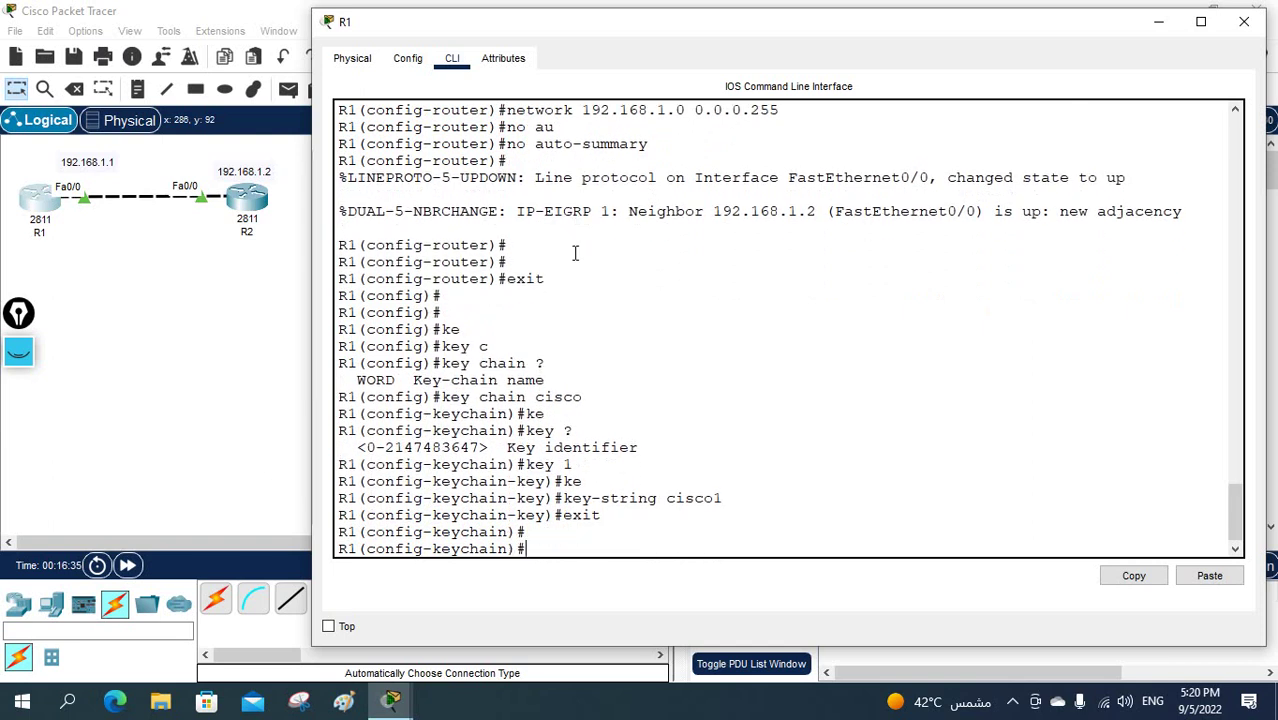
- Review R1's key chain cisco, key 1 and key-string lines in the console
left_click_drag(546, 363, 441, 364)
left_click_drag(583, 398, 540, 402)
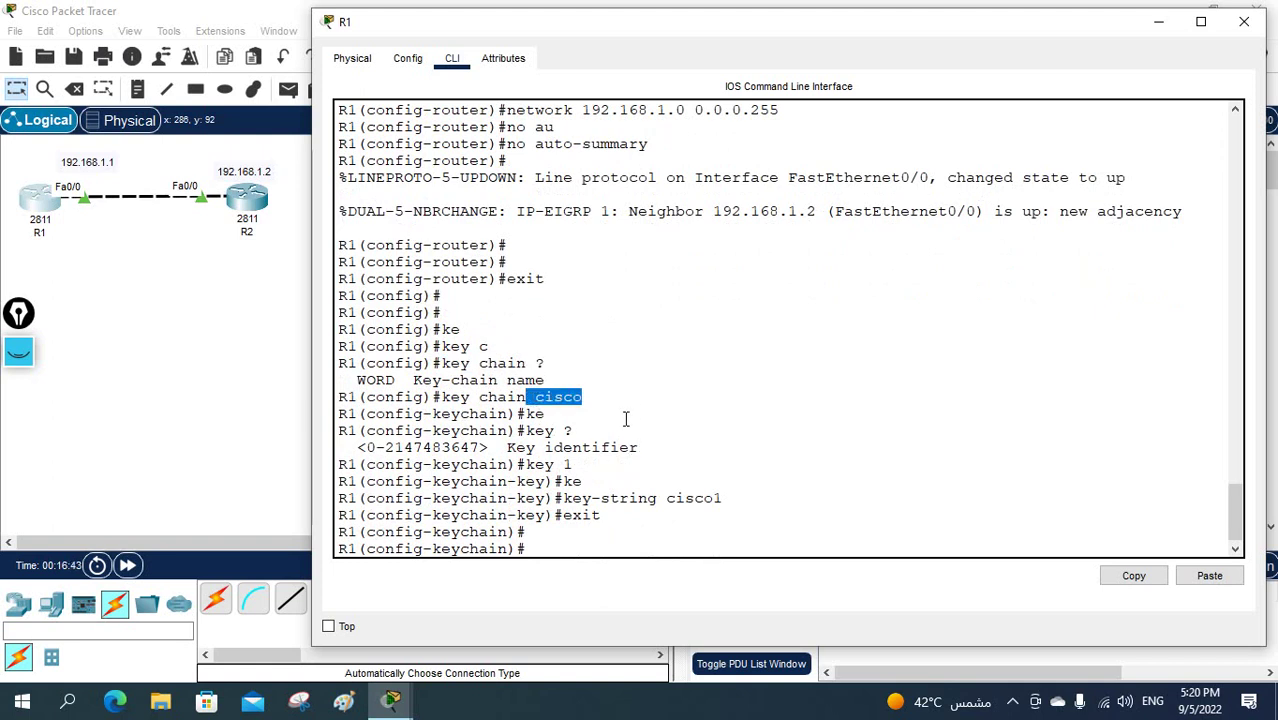
left_click_drag(588, 467, 525, 466)
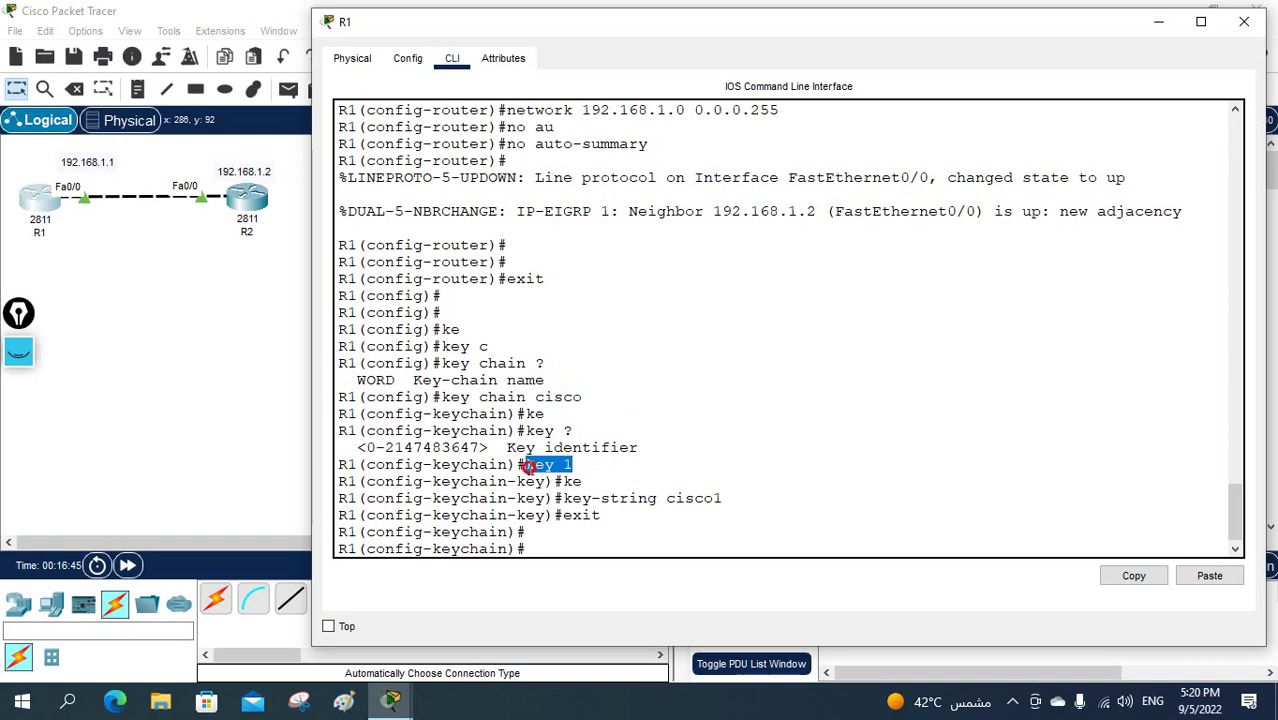
left_click_drag(724, 498, 667, 501)
left_click(701, 513)
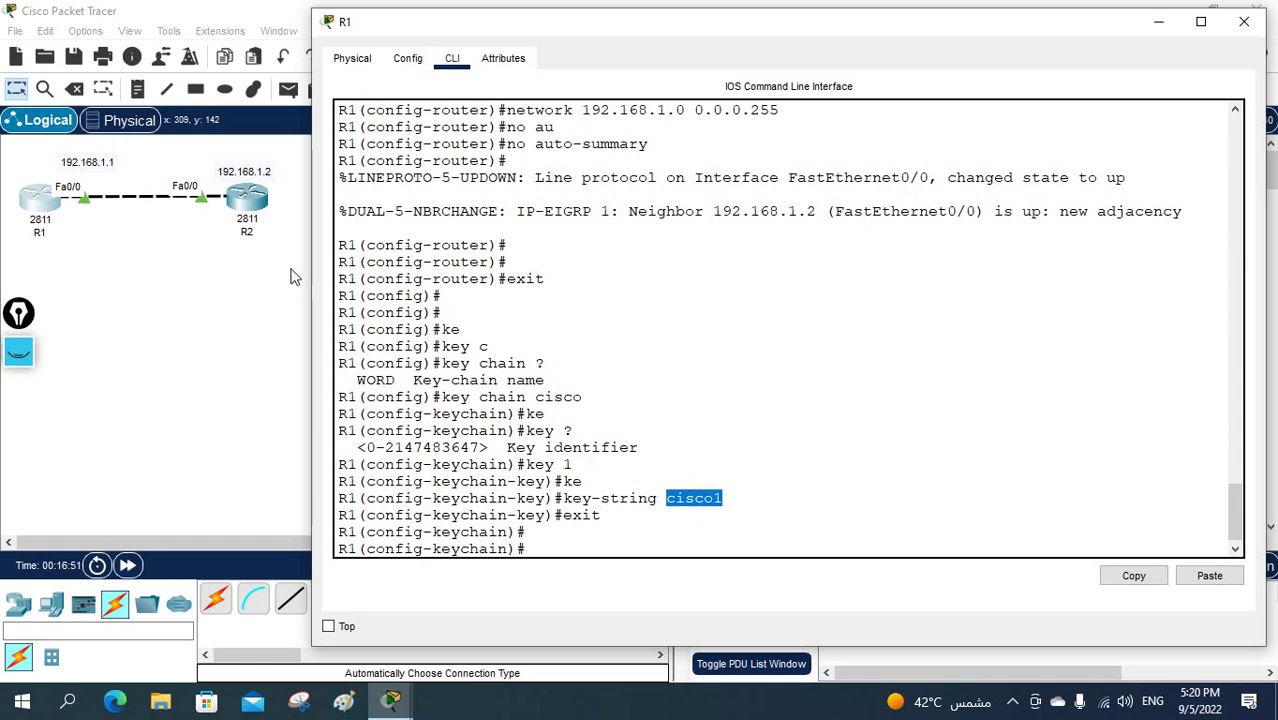
left_click(739, 414)
- Return R1 to global configuration and start the int f0/0 command
type("e")
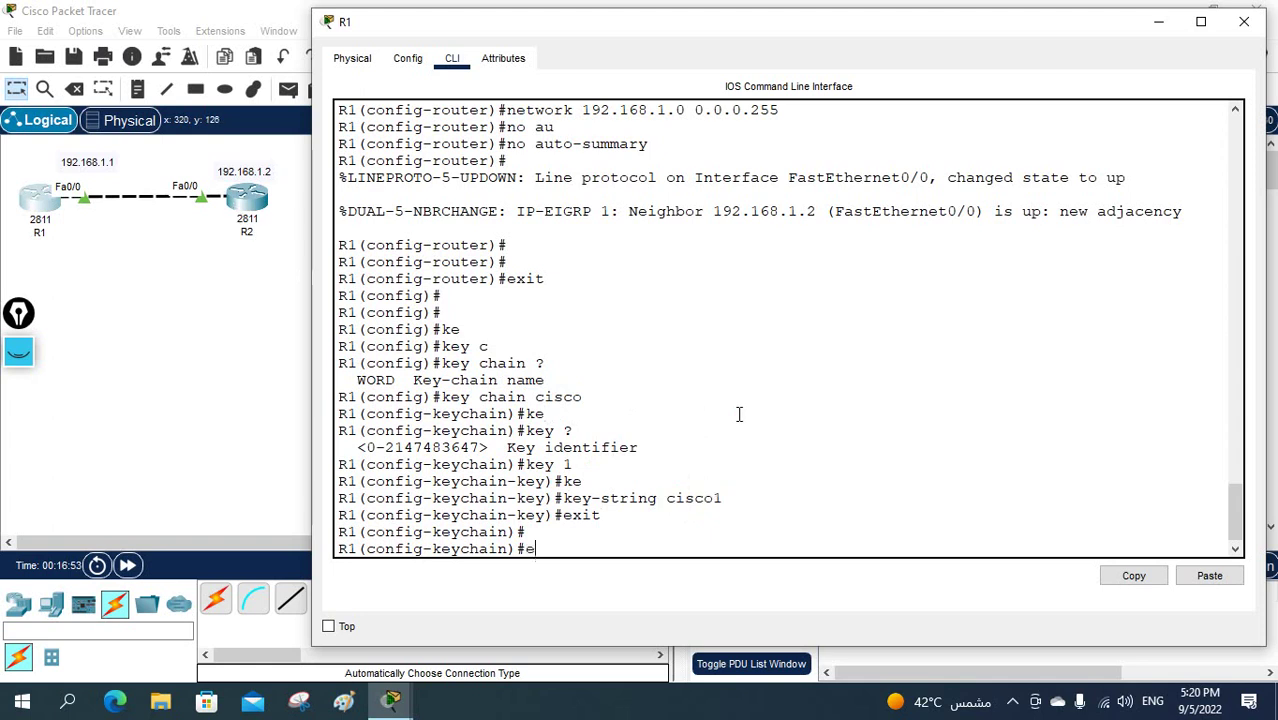
type("xit")
key("Return")
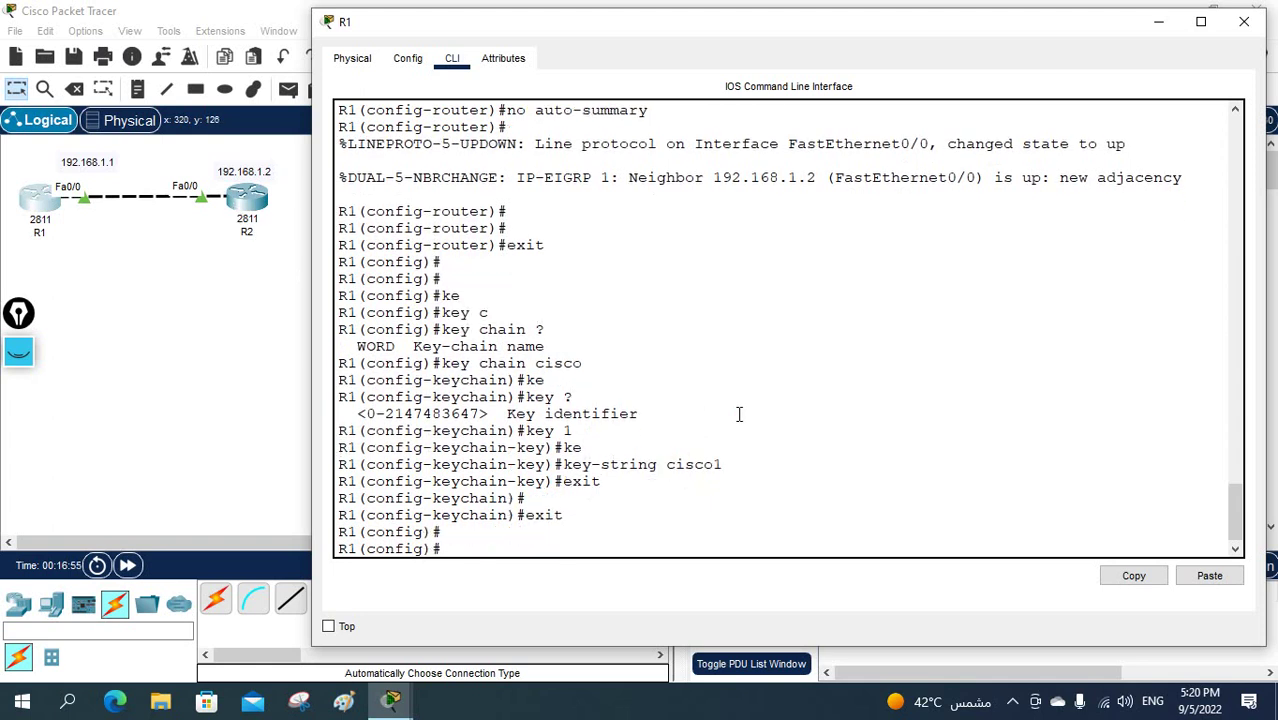
type("int ")
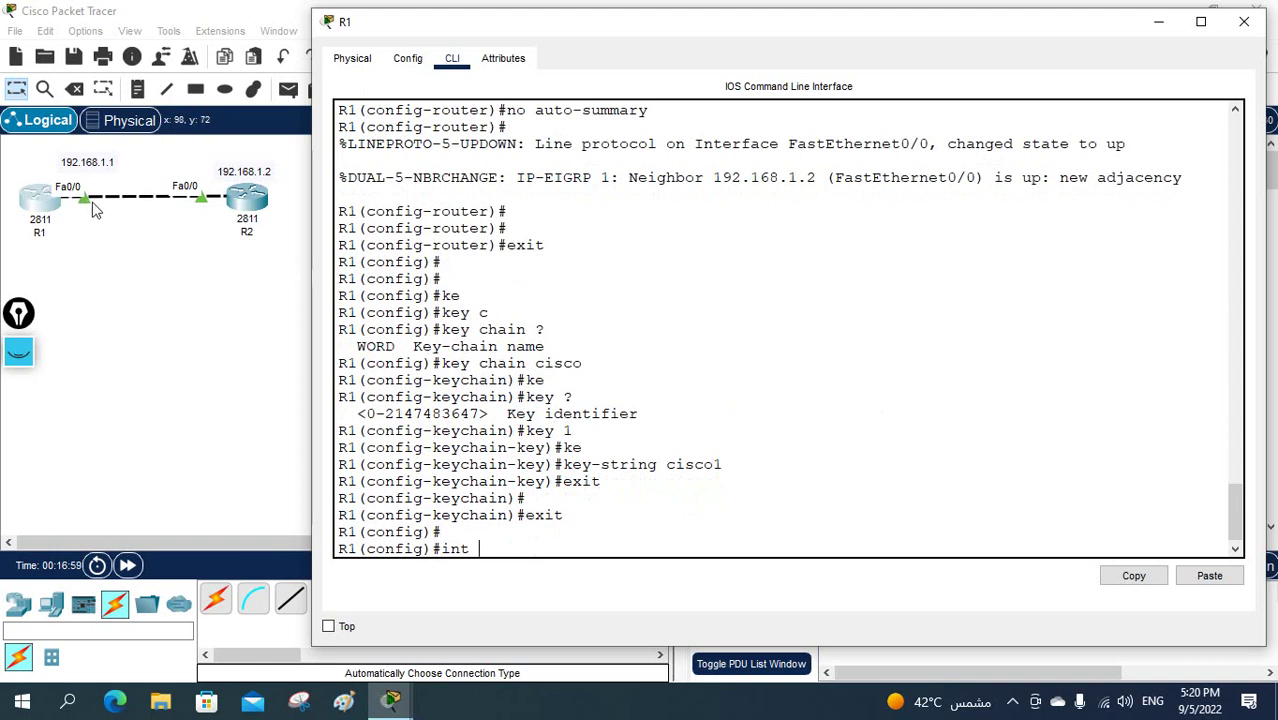
type("f0/0")
- On R1's Fa0/0, set EIGRP 1 authentication mode to MD5
key("Return")
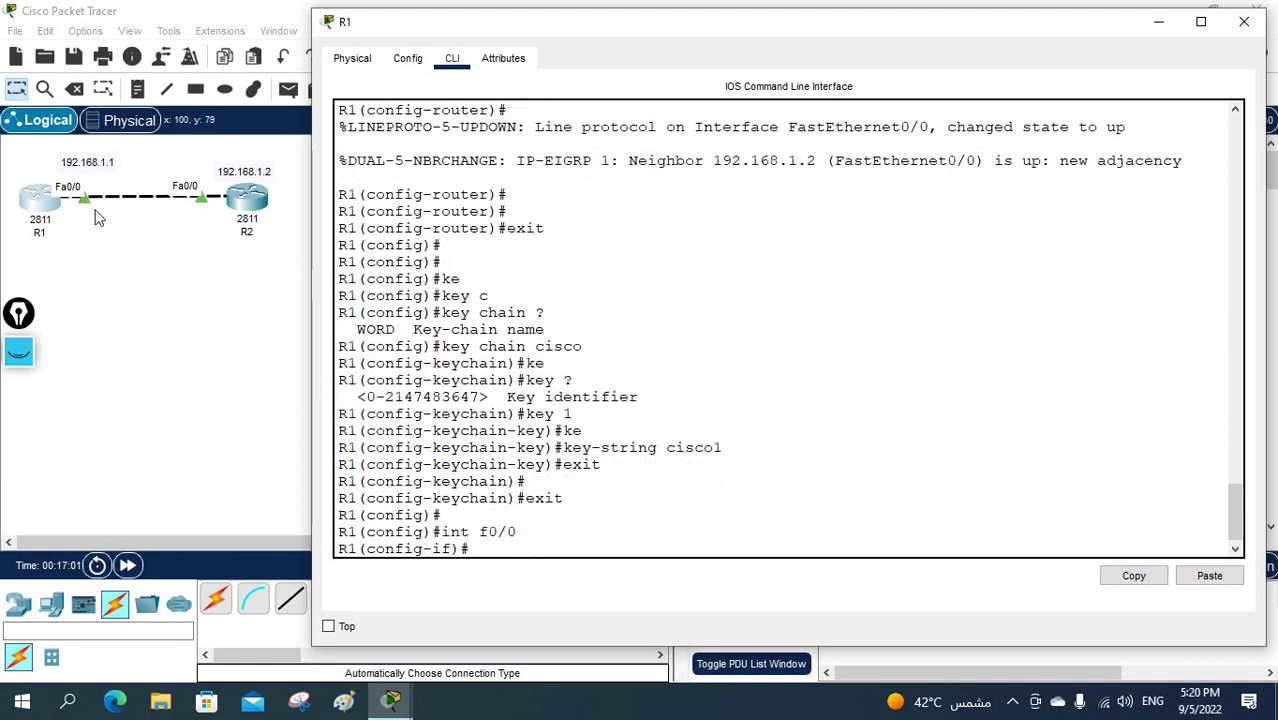
type("ip au")
key("Tab")
type("m")
key("Tab")
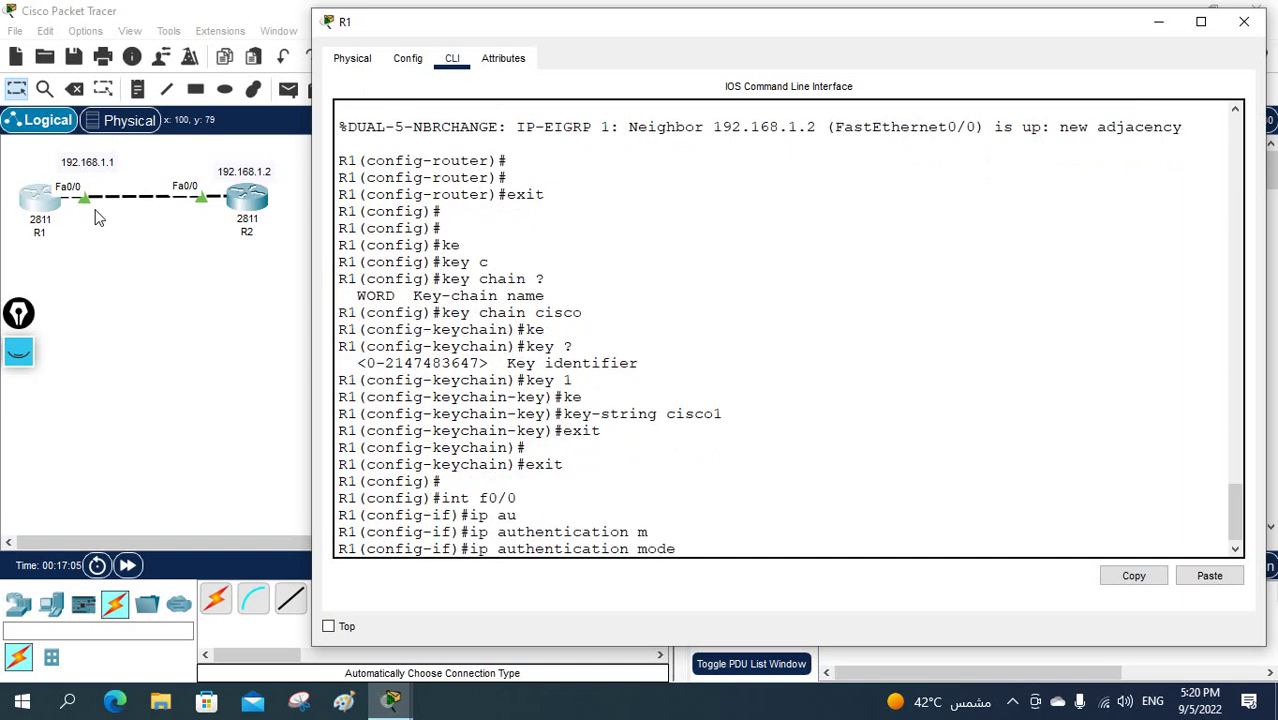
type("e")
key("Tab")
type("1")
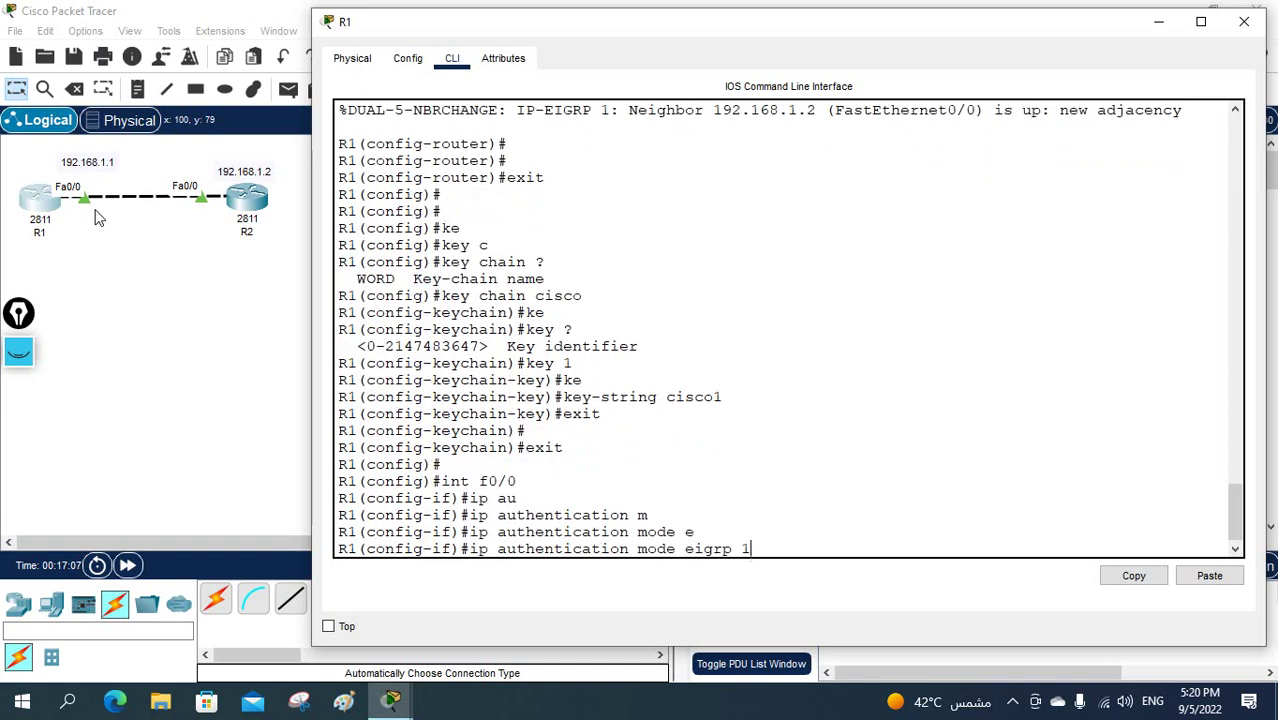
type(" ?")
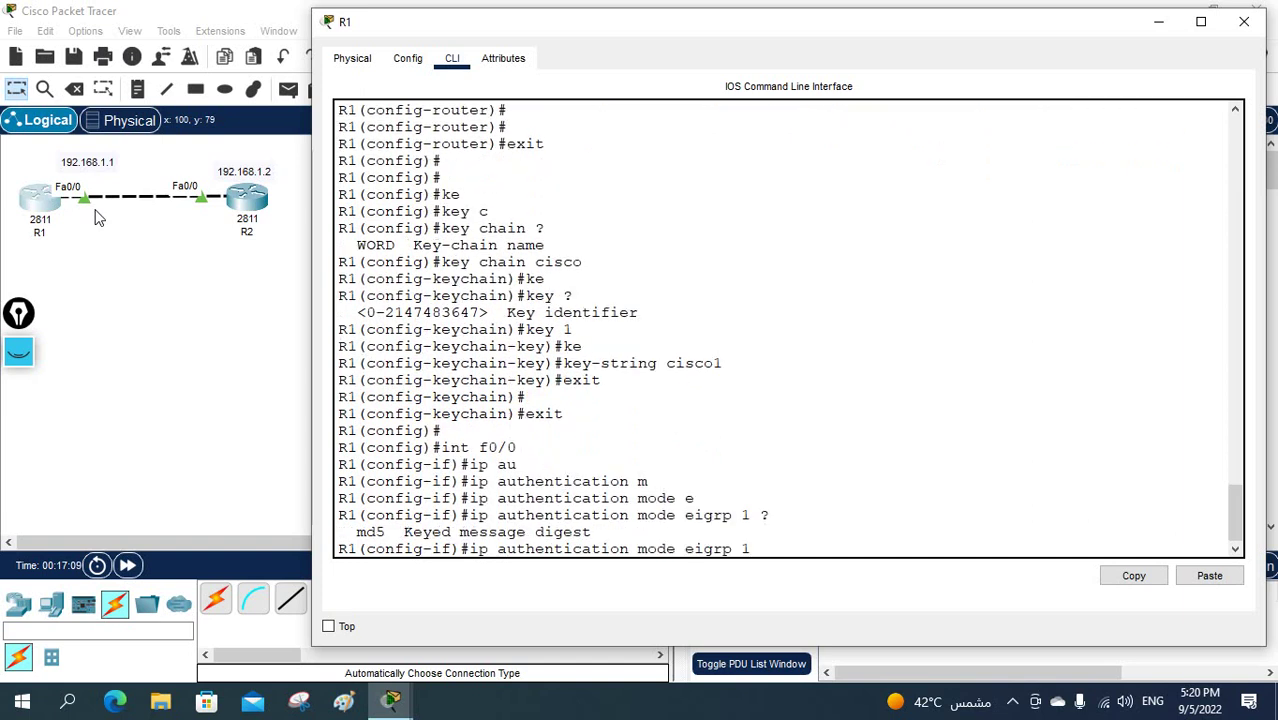
type("md")
key("Tab")
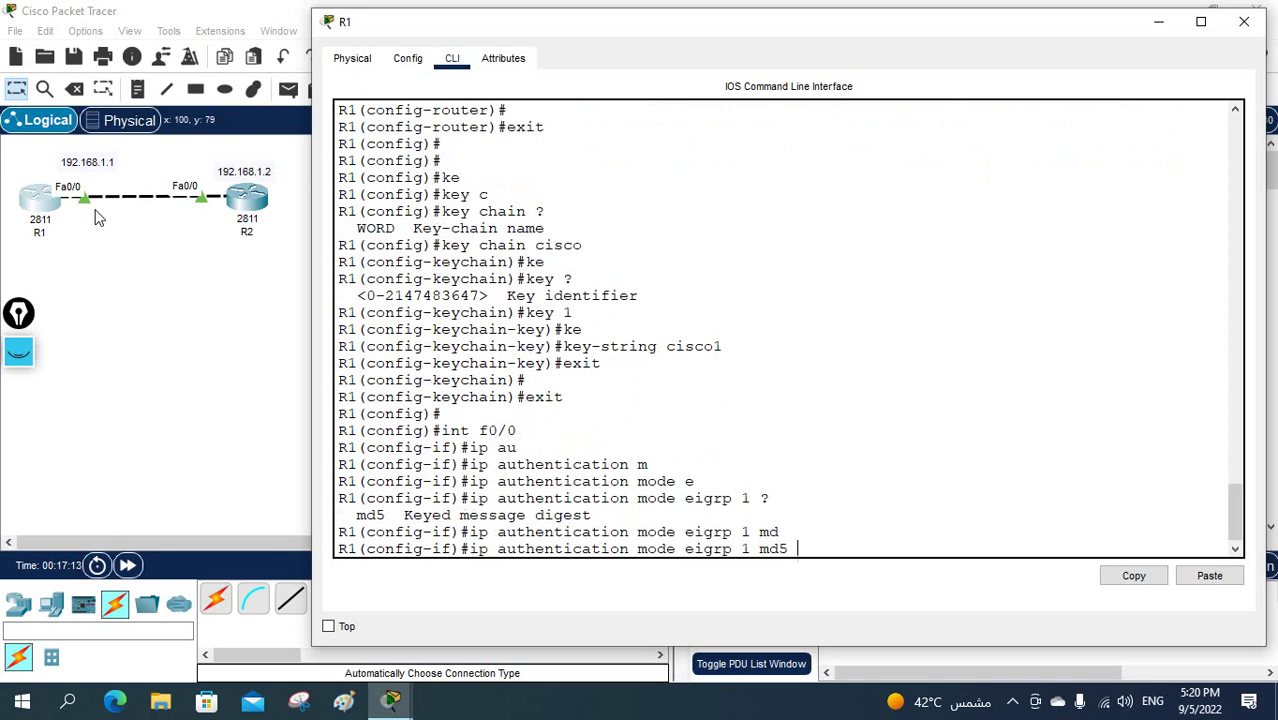
key("Return")
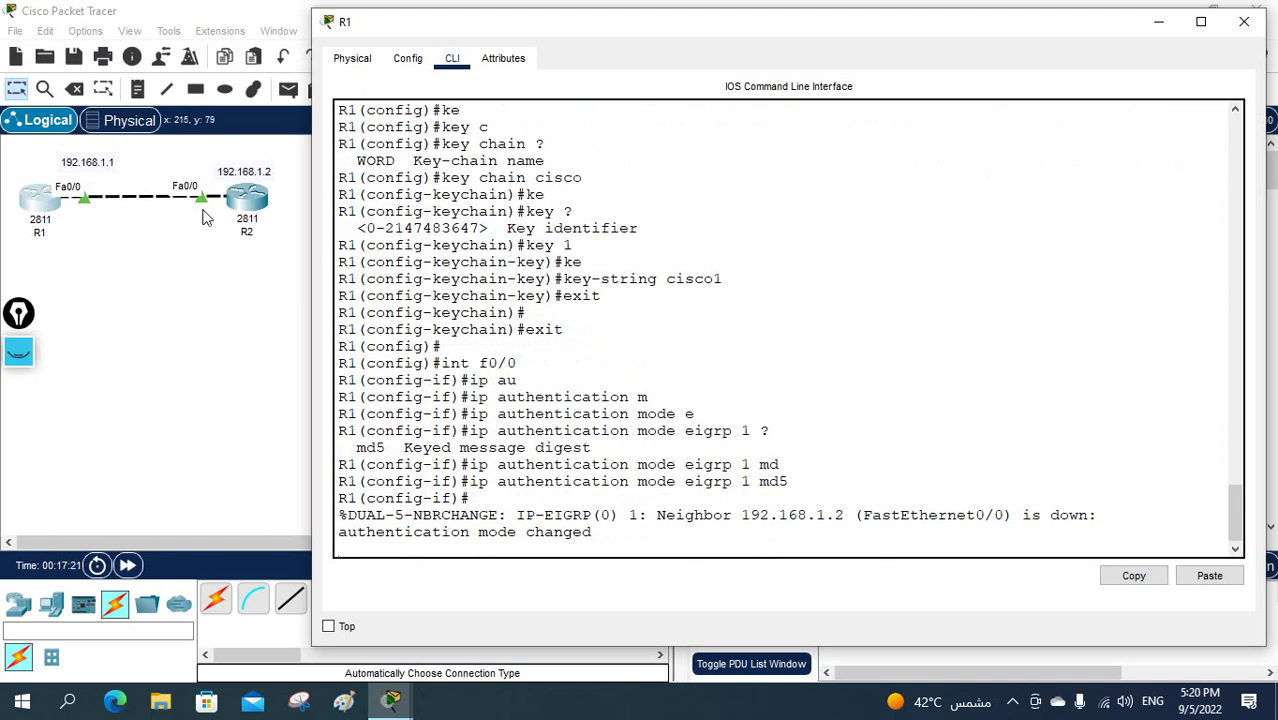
- Attach key chain cisco to EIGRP 1 authentication on Fa0/0
key("Return")
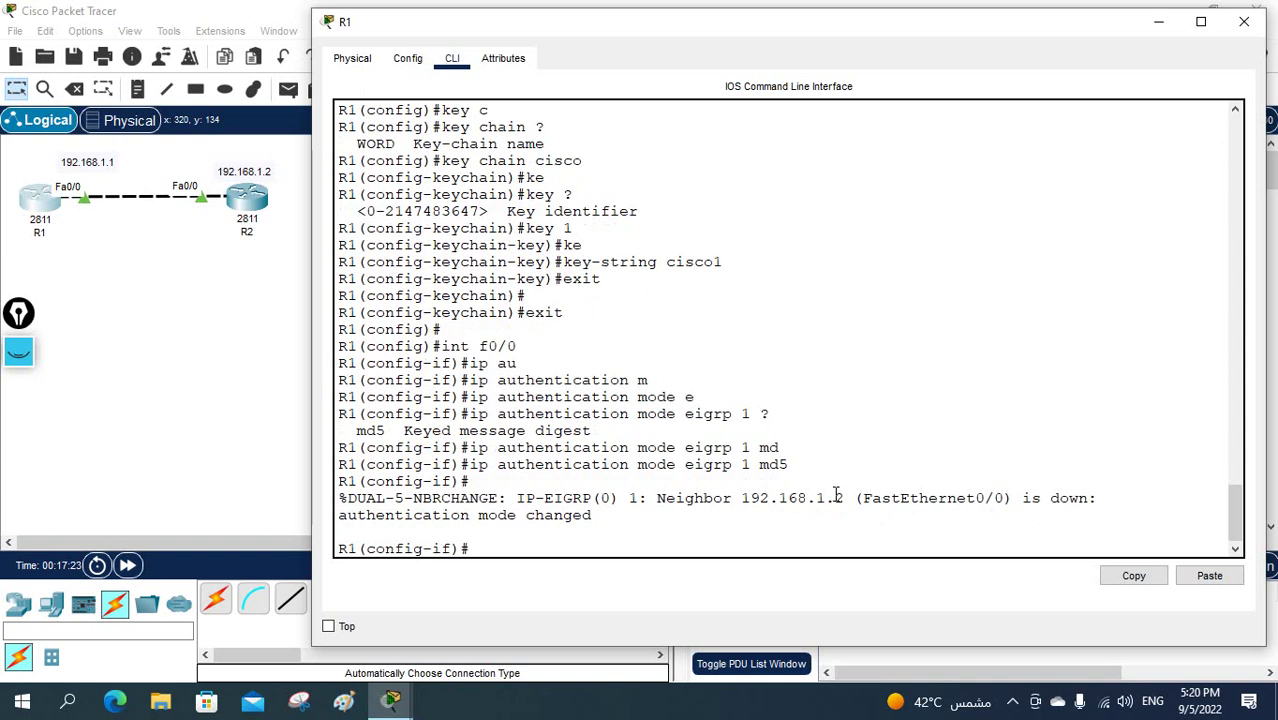
type("ip au")
key("Tab")
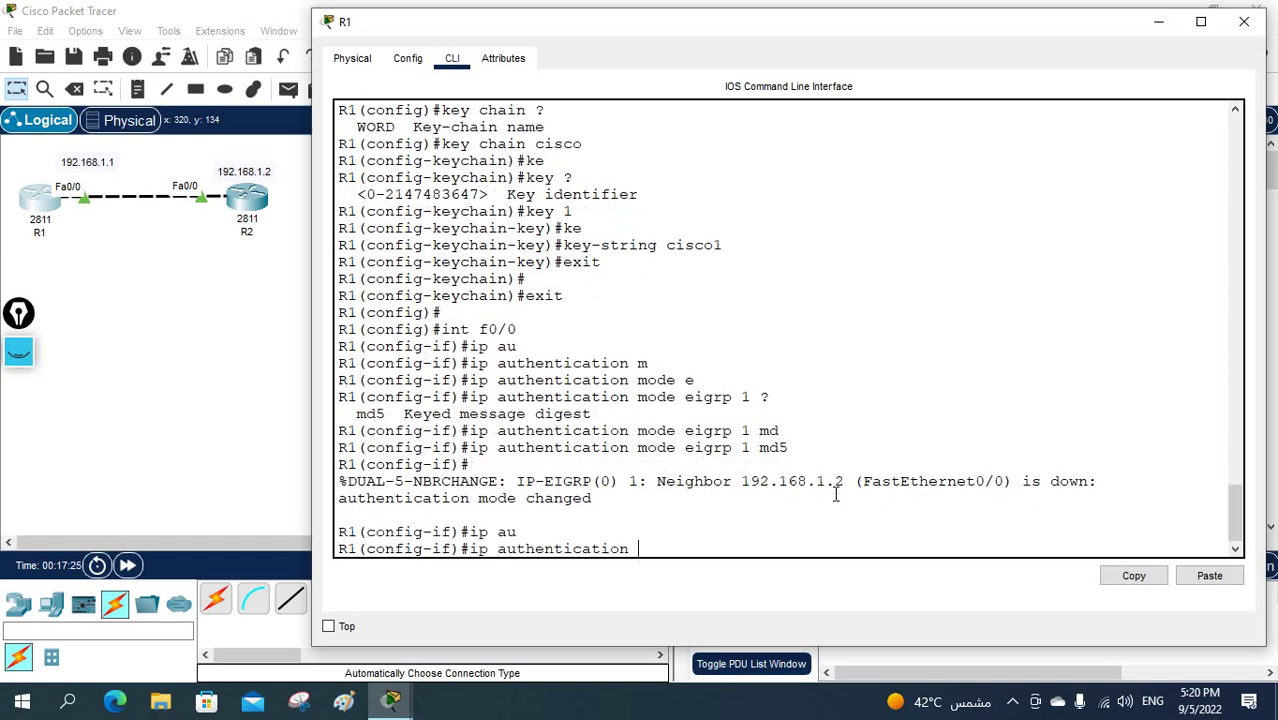
type("k")
key("Tab")
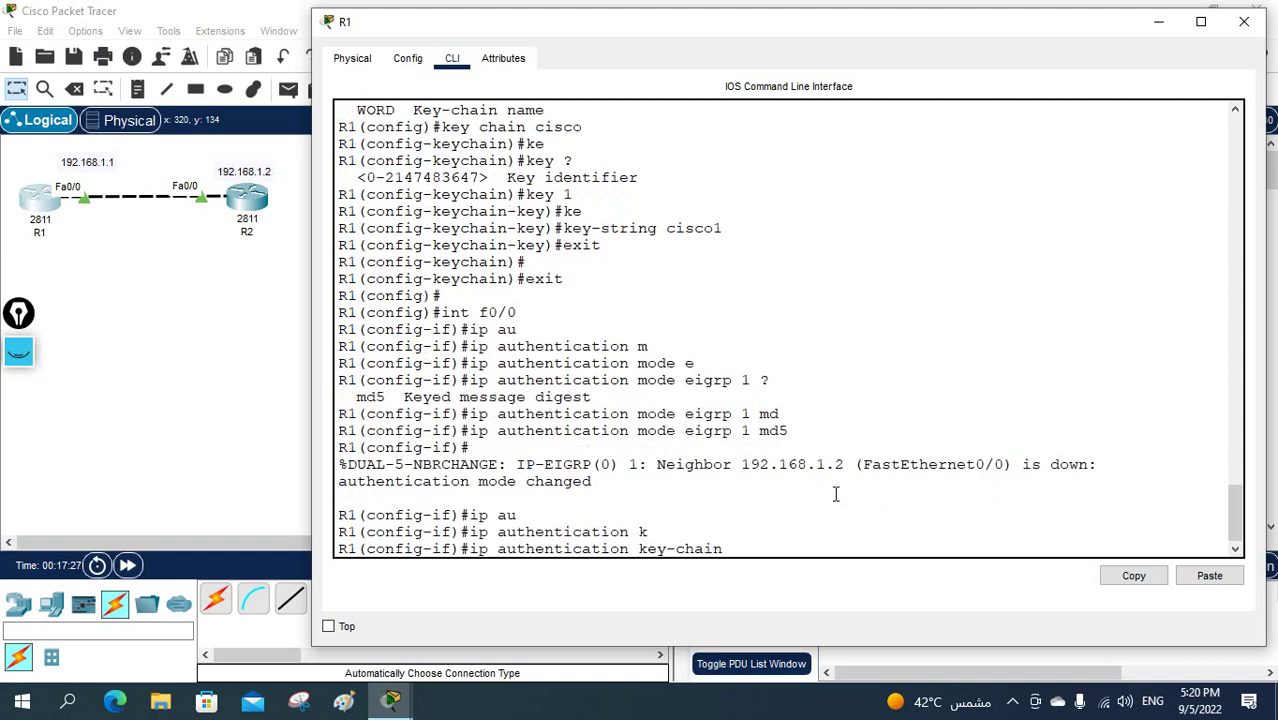
type("ei")
key("Tab")
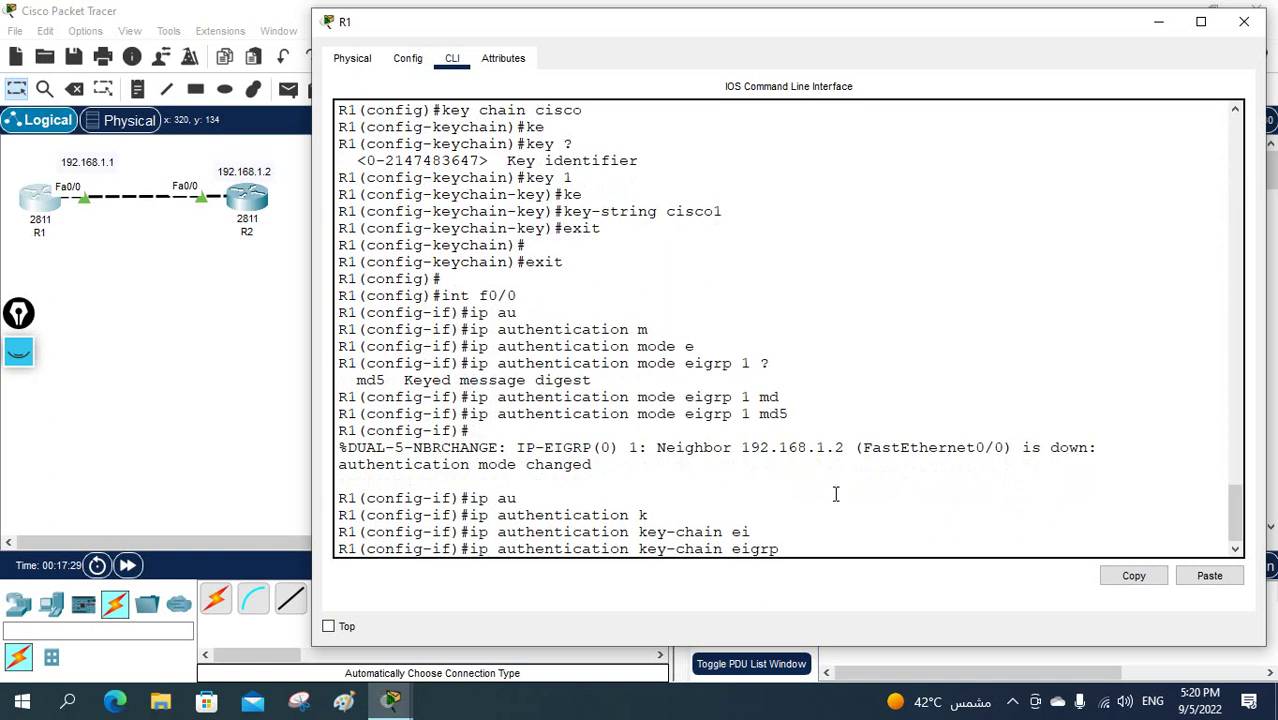
type("1")
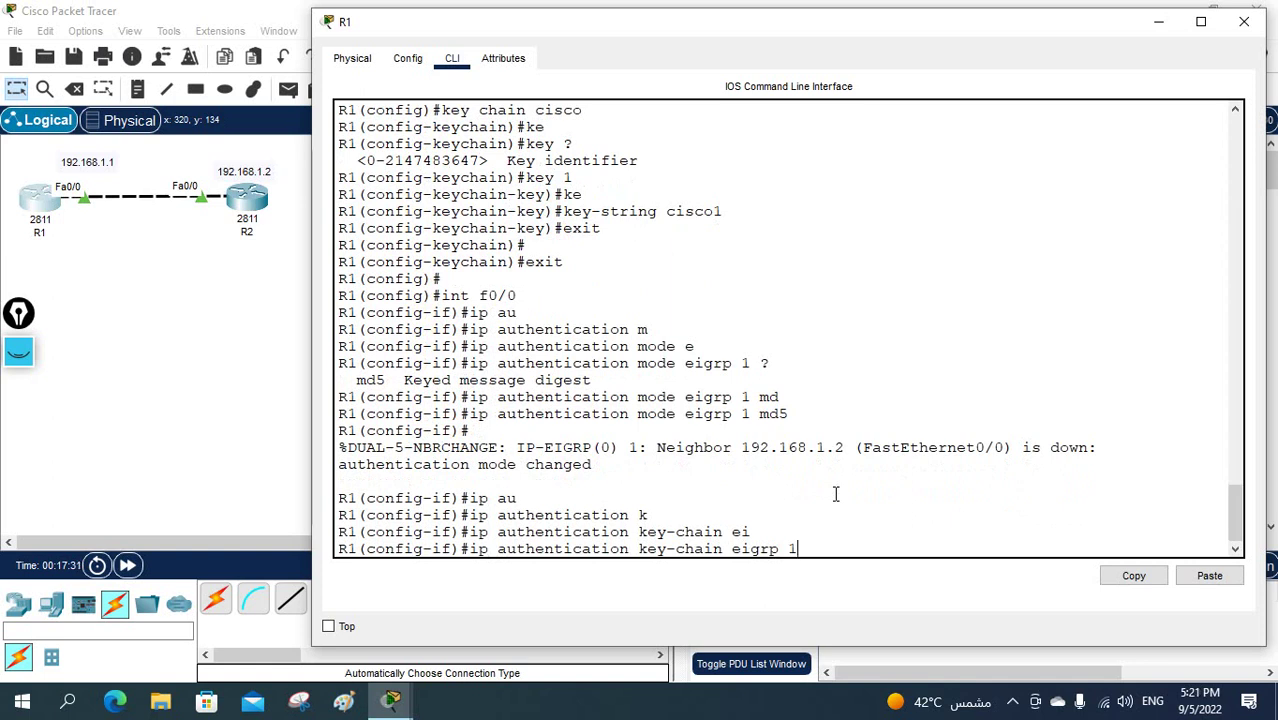
type(" cisco")
key("Return")
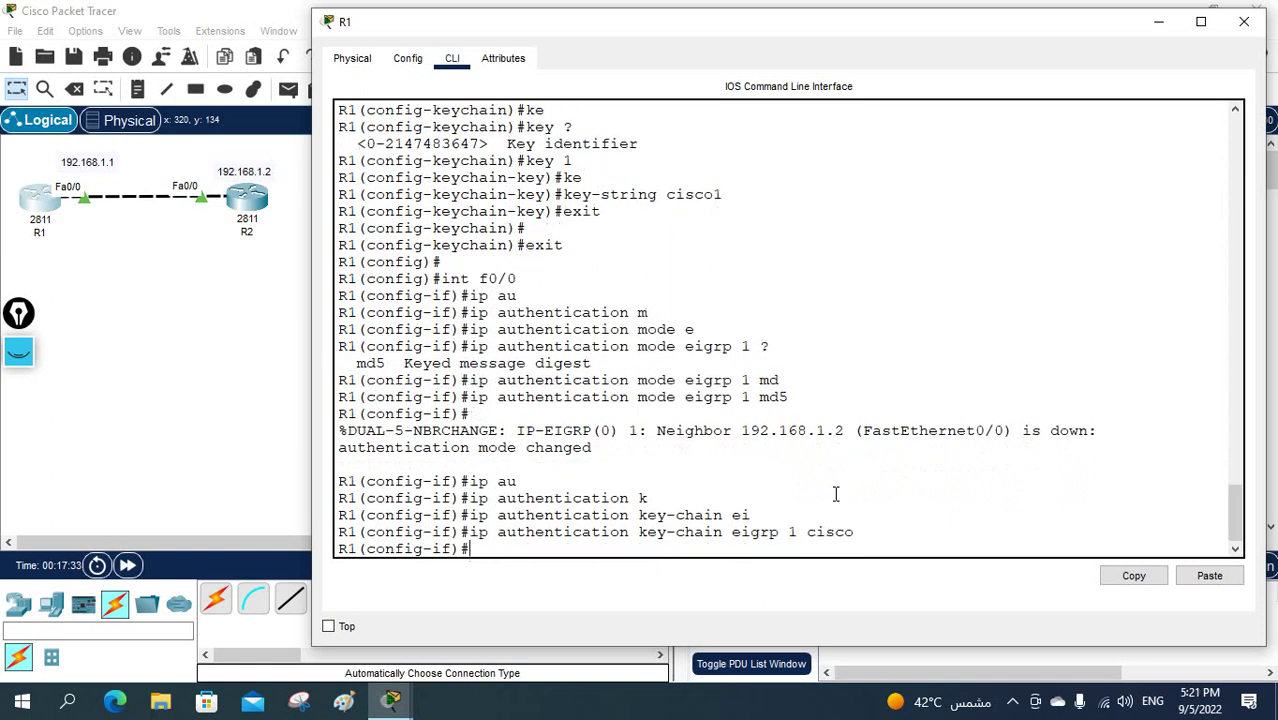
scroll(785, 457, "up", 2)
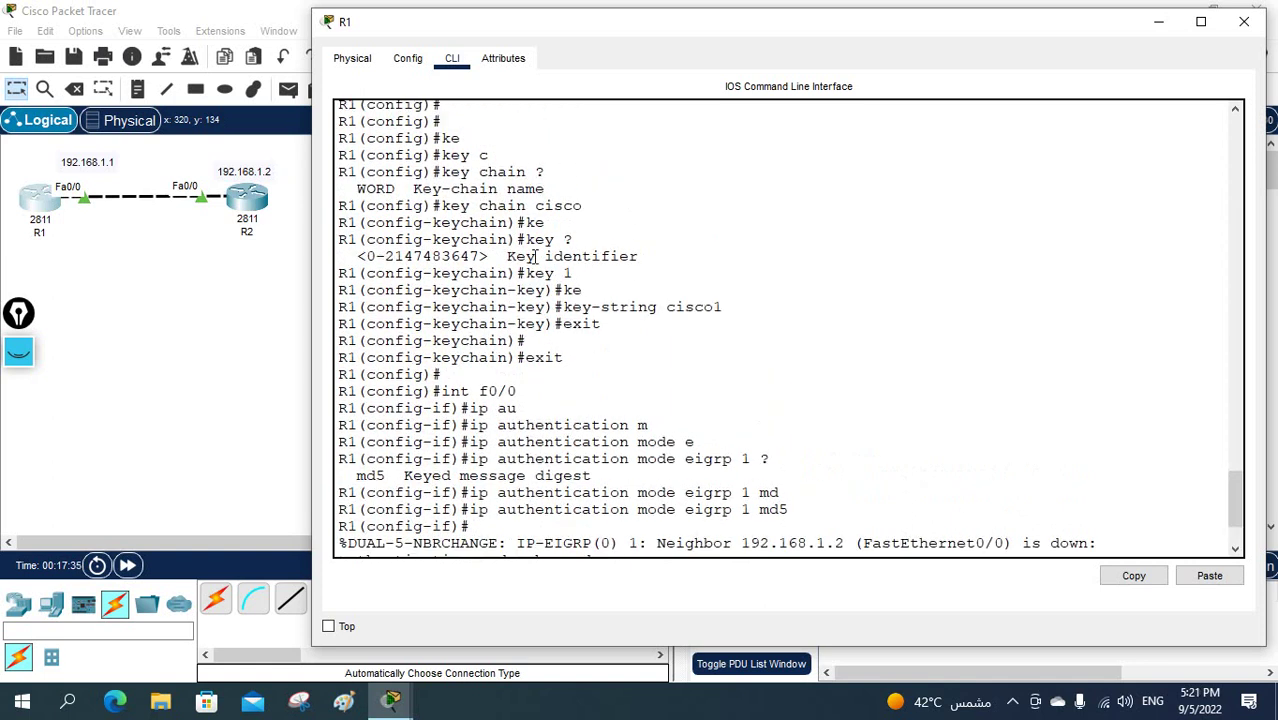
- Re-check R1's key chain cisco, key 1 and key-string lines, then switch to R2's CLI
left_click_drag(591, 205, 432, 206)
left_click(539, 210)
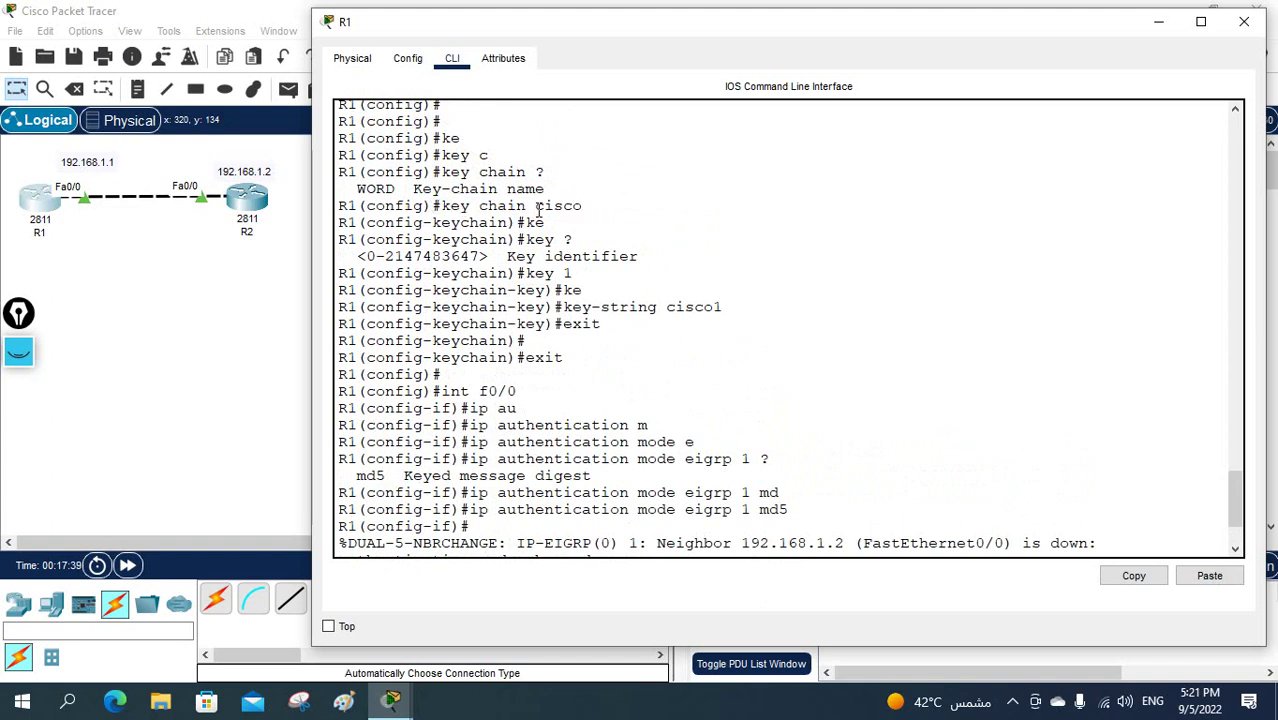
left_click_drag(535, 209, 601, 213)
left_click_drag(572, 273, 523, 273)
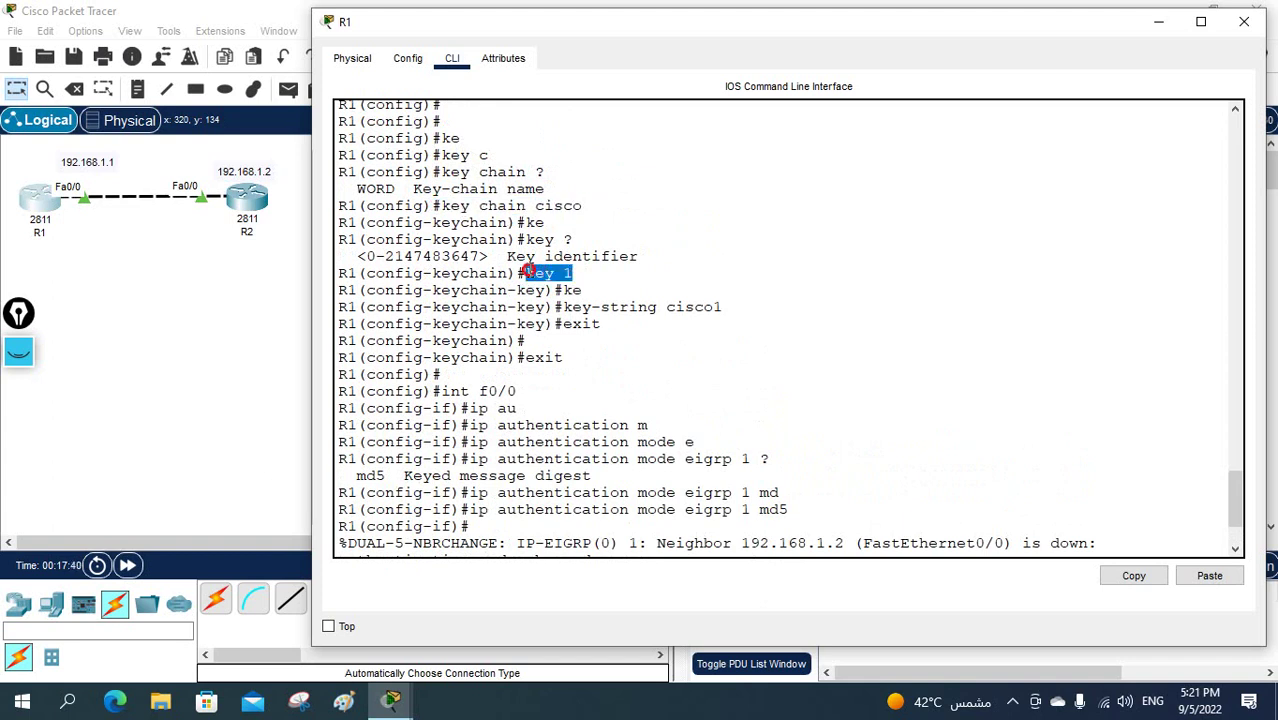
left_click_drag(667, 308, 723, 310)
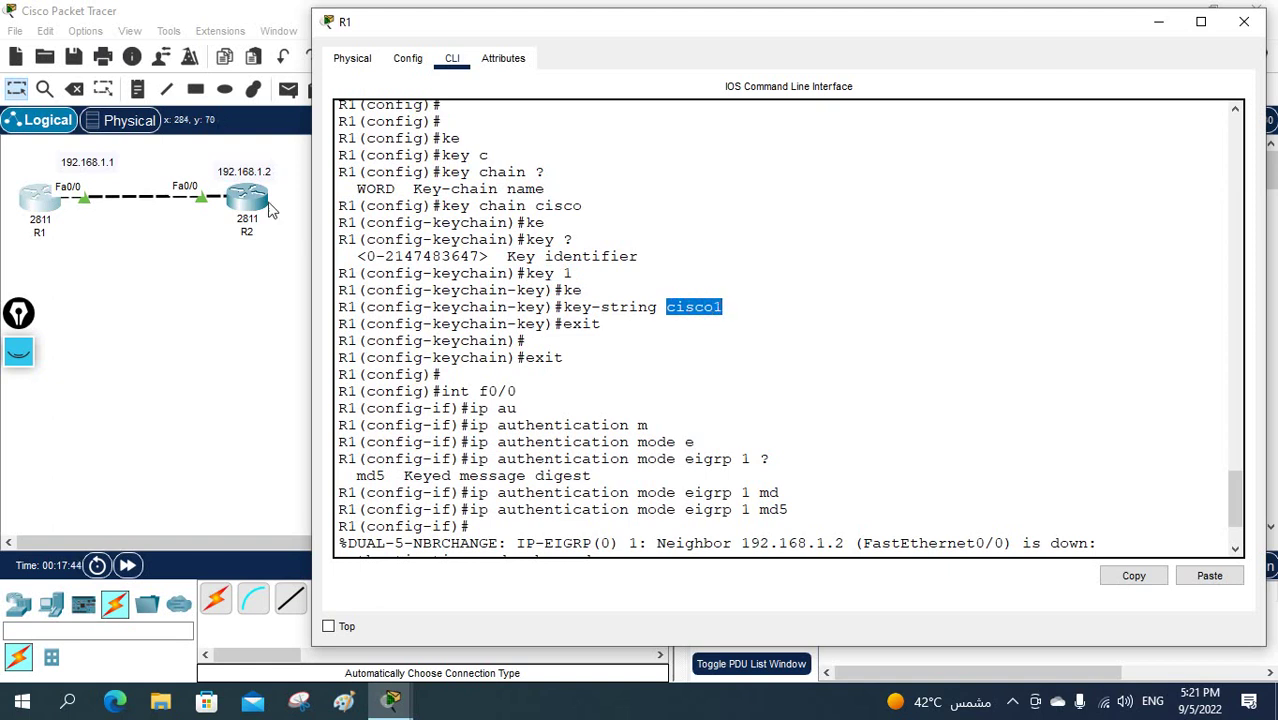
left_click_drag(746, 309, 661, 305)
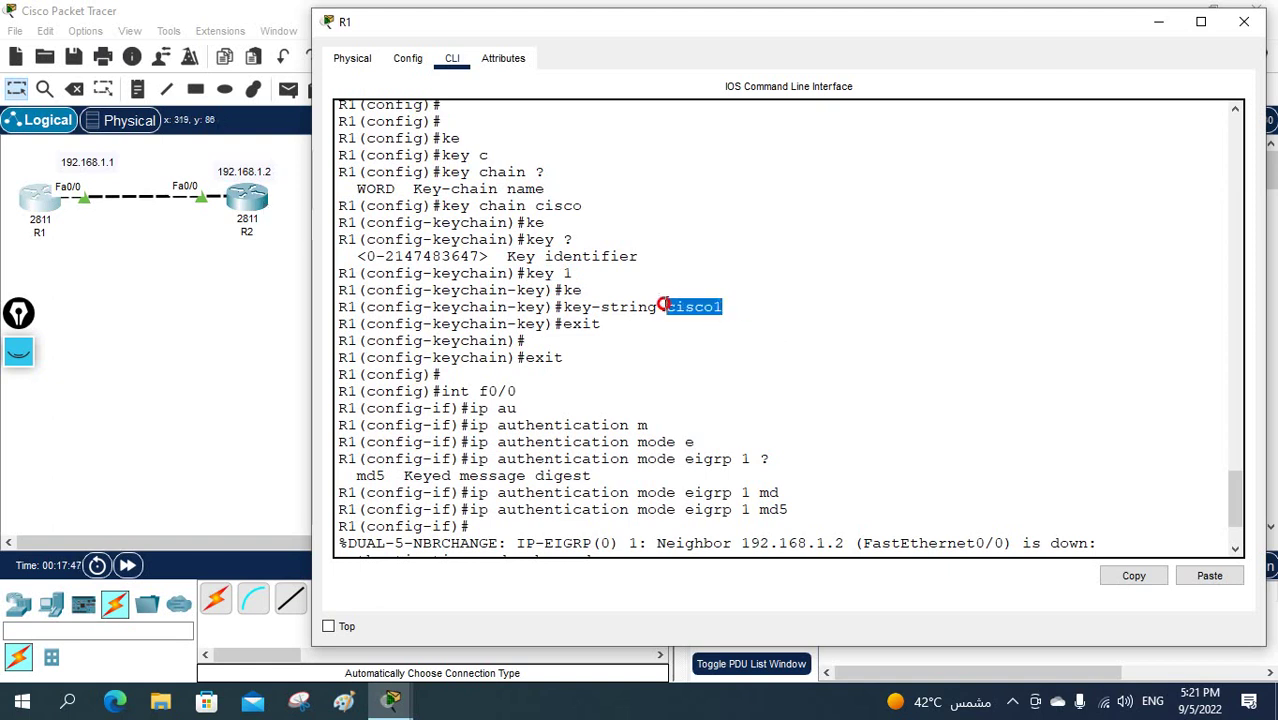
left_click(269, 207)
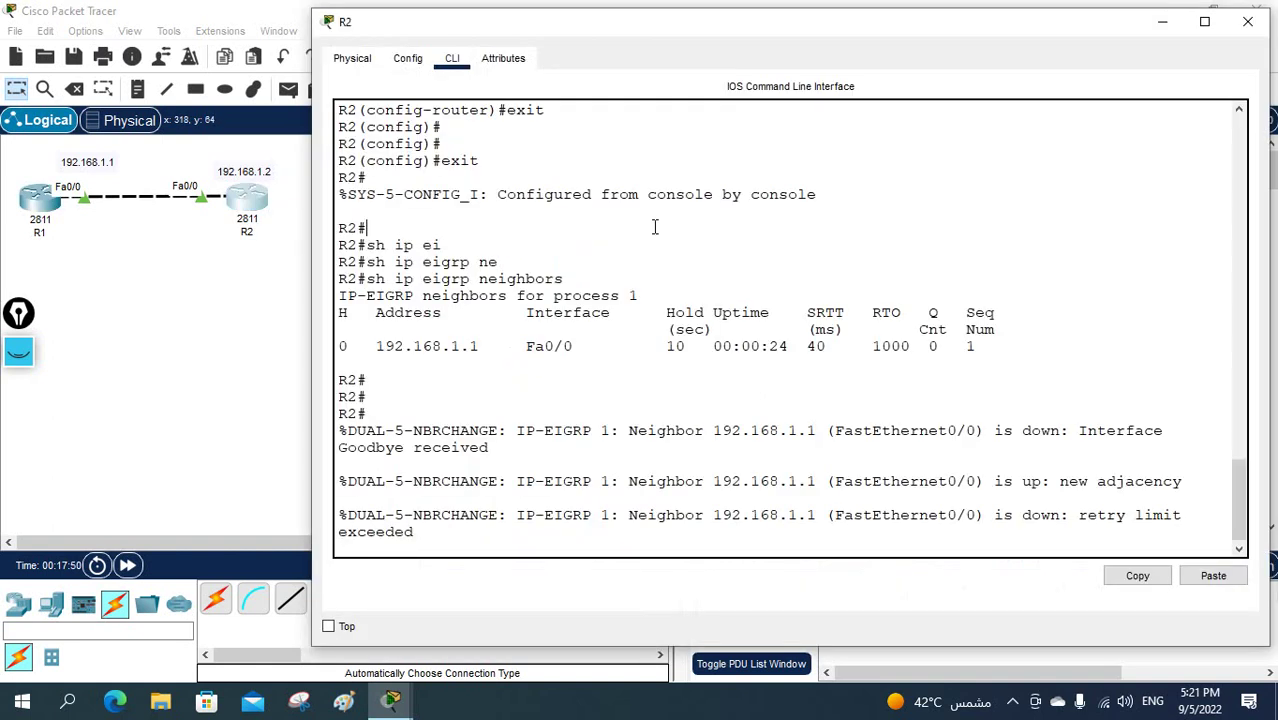
- Run sh ip eigrp neighbors on R2, which shows an empty neighbor table
key("Return")
key("Return")
key("Return")
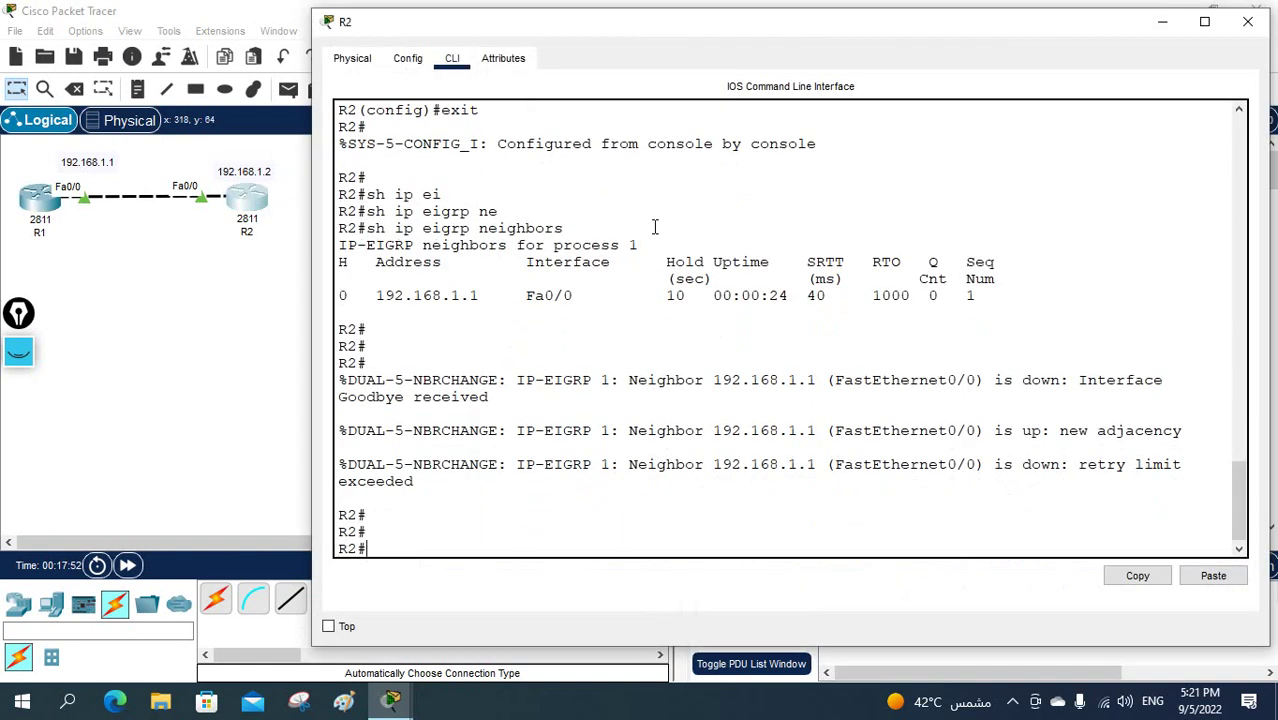
type("sh ip ei")
key("Tab")
type("ne")
key("Tab")
key("Return")
key("Return")
key("Return")
key("Return")
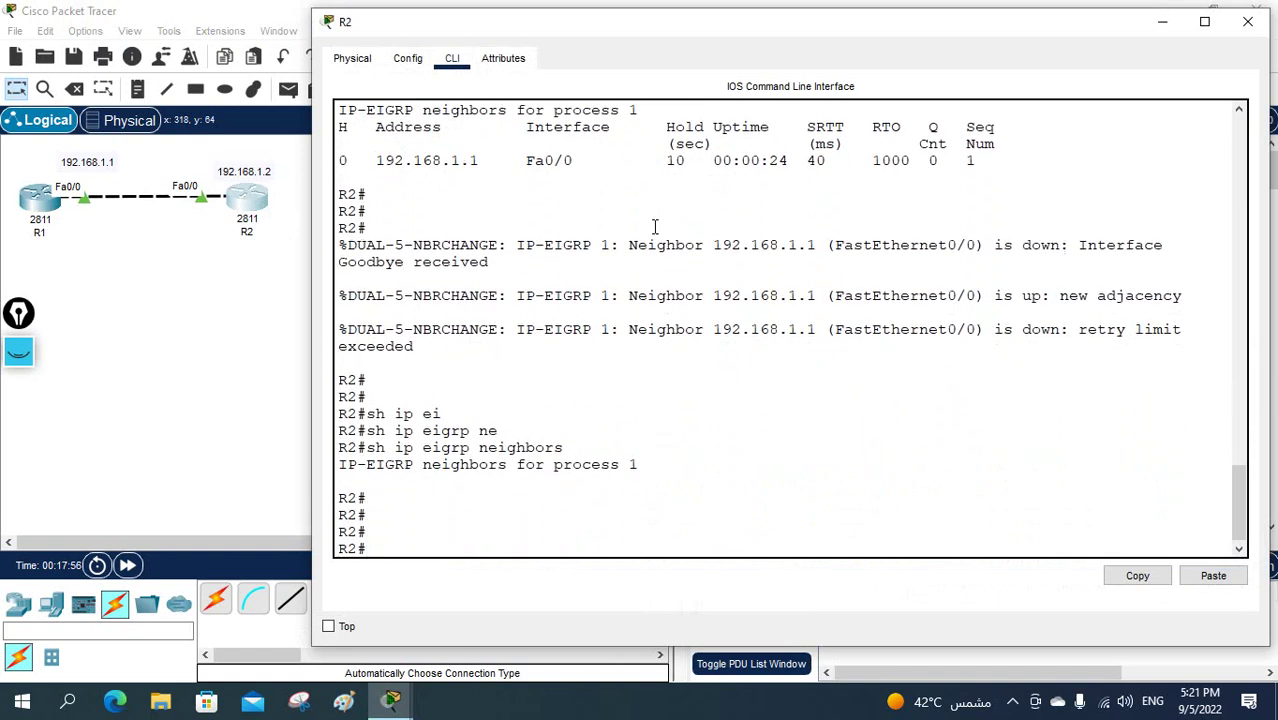
key("Return")
key("Return")
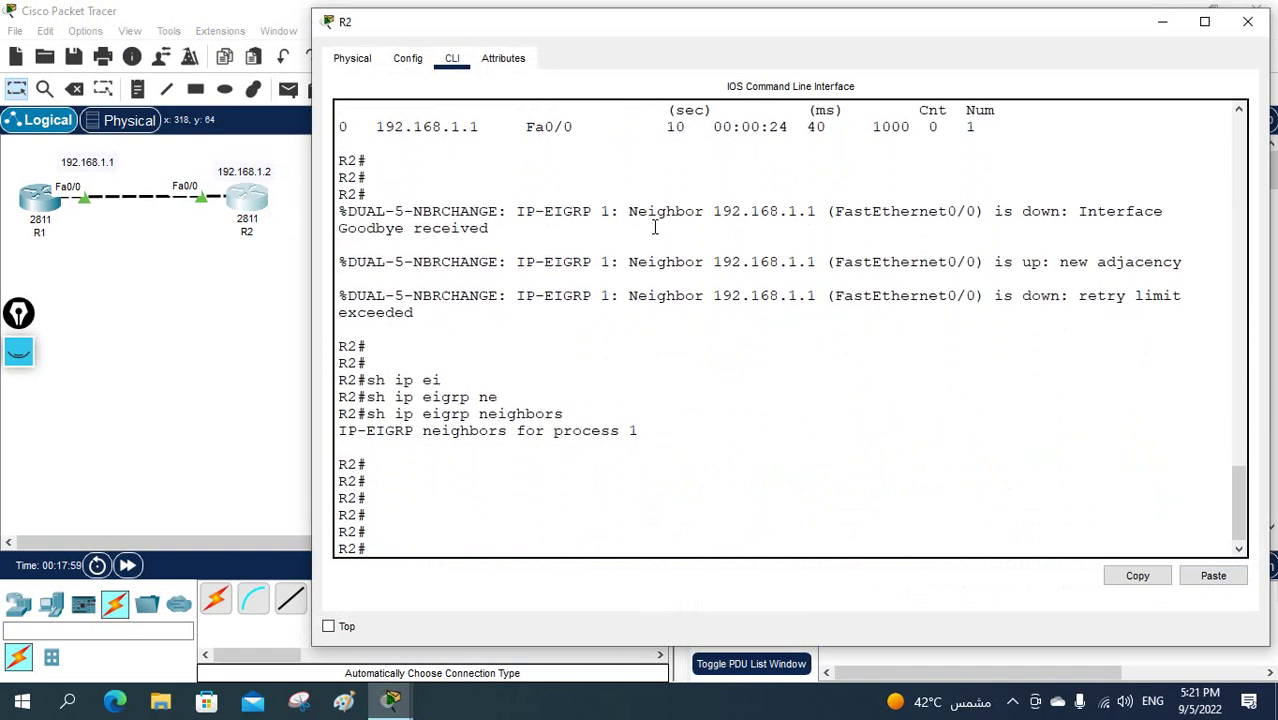
- Re-list R2's EIGRP neighbors, then enter global configuration with config t
type("sh ip ei")
key("Tab")
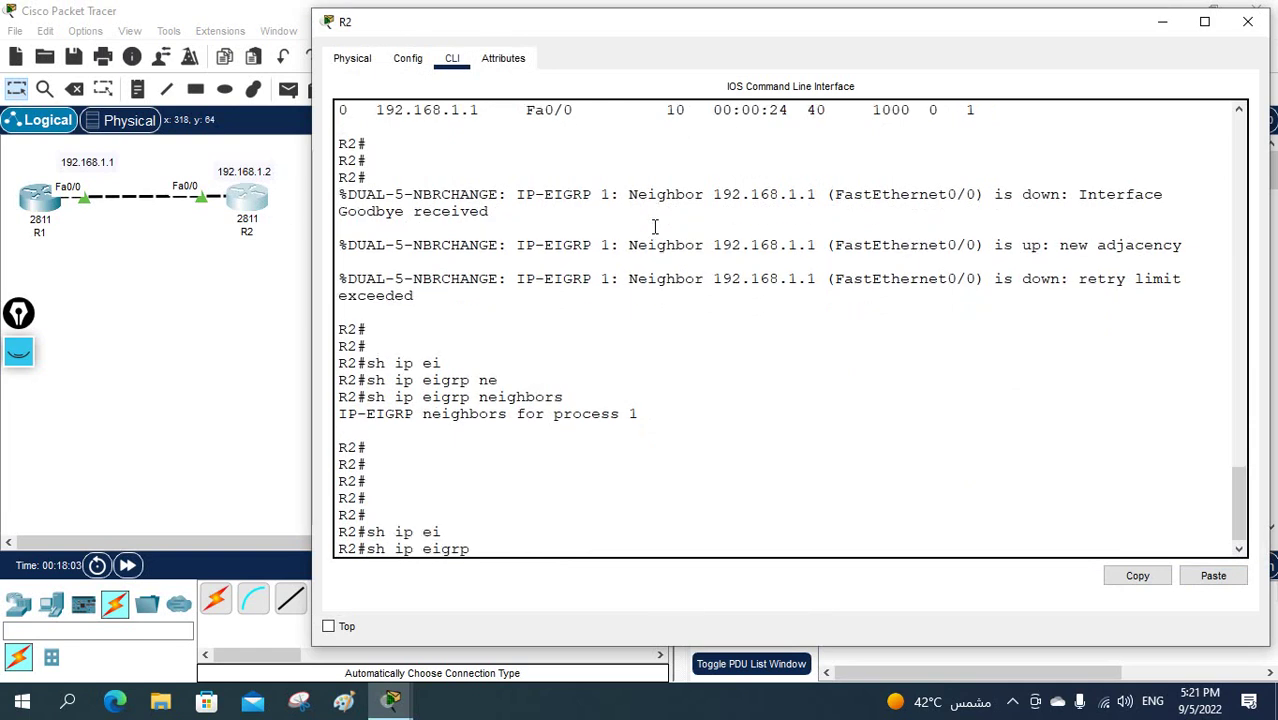
type("n")
key("Tab")
key("Return")
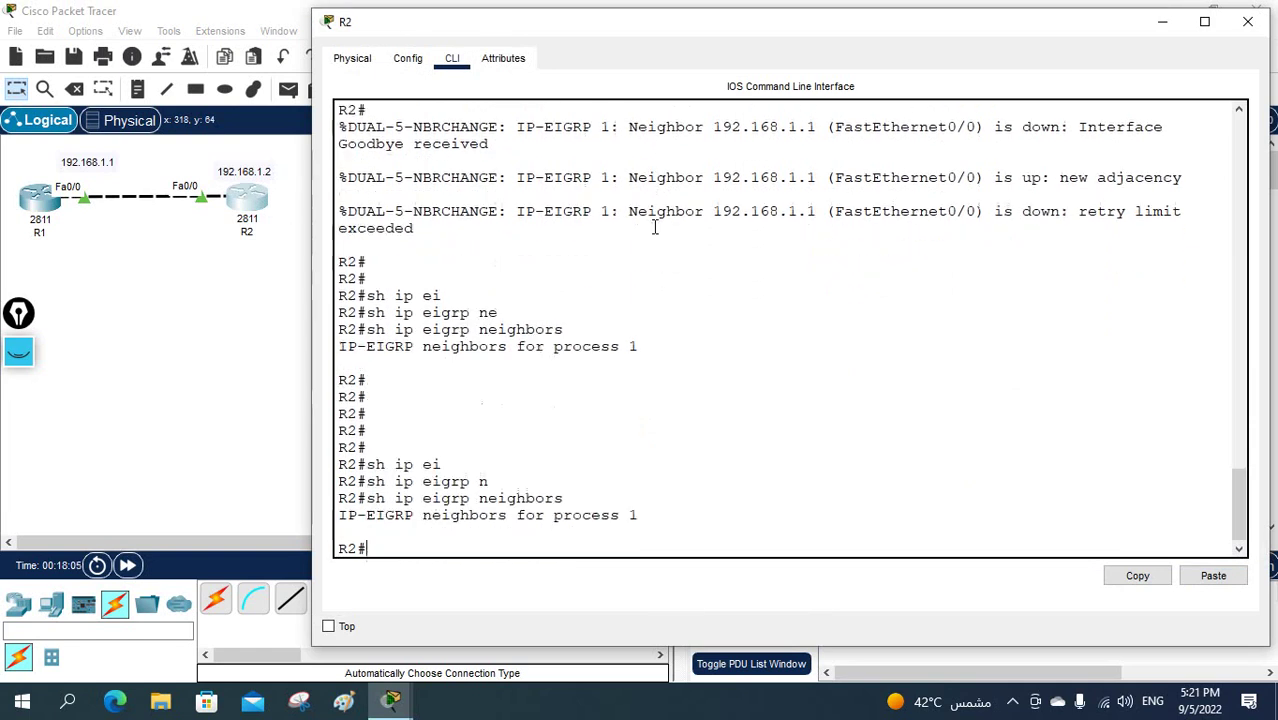
type("config t")
key("Return")
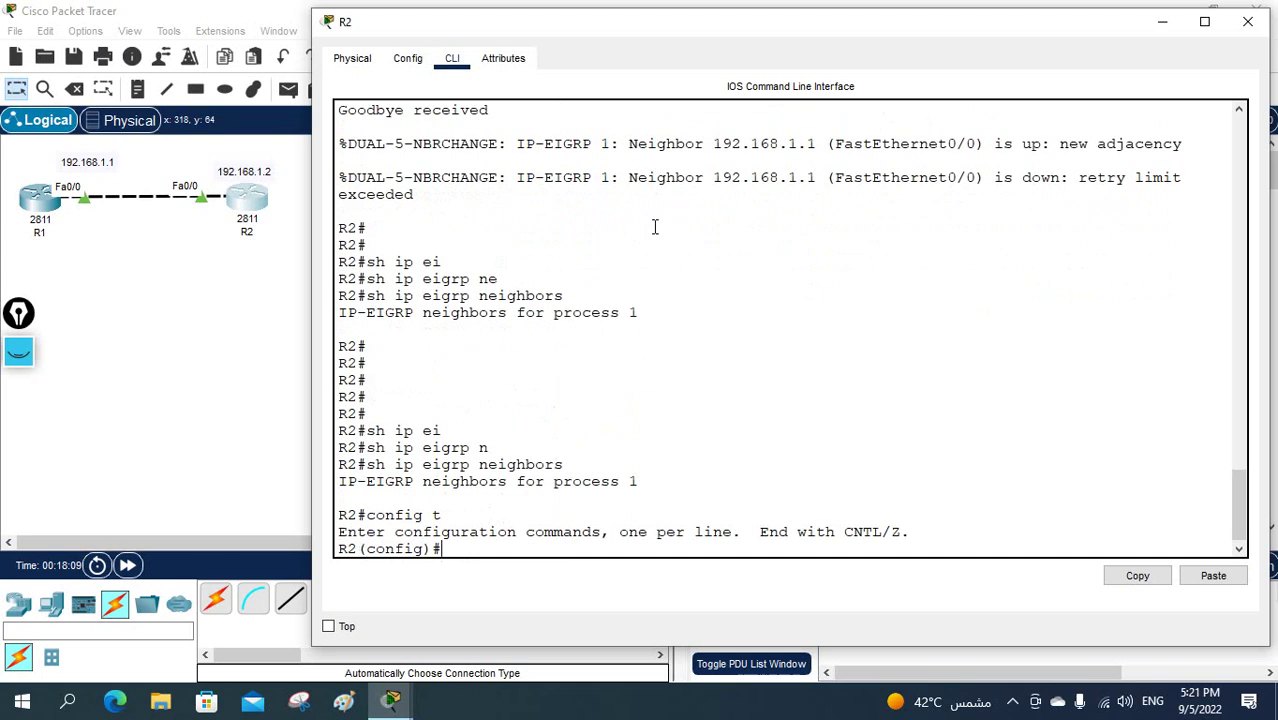
- Create key chain abc on R2
type("ke")
key("Tab")
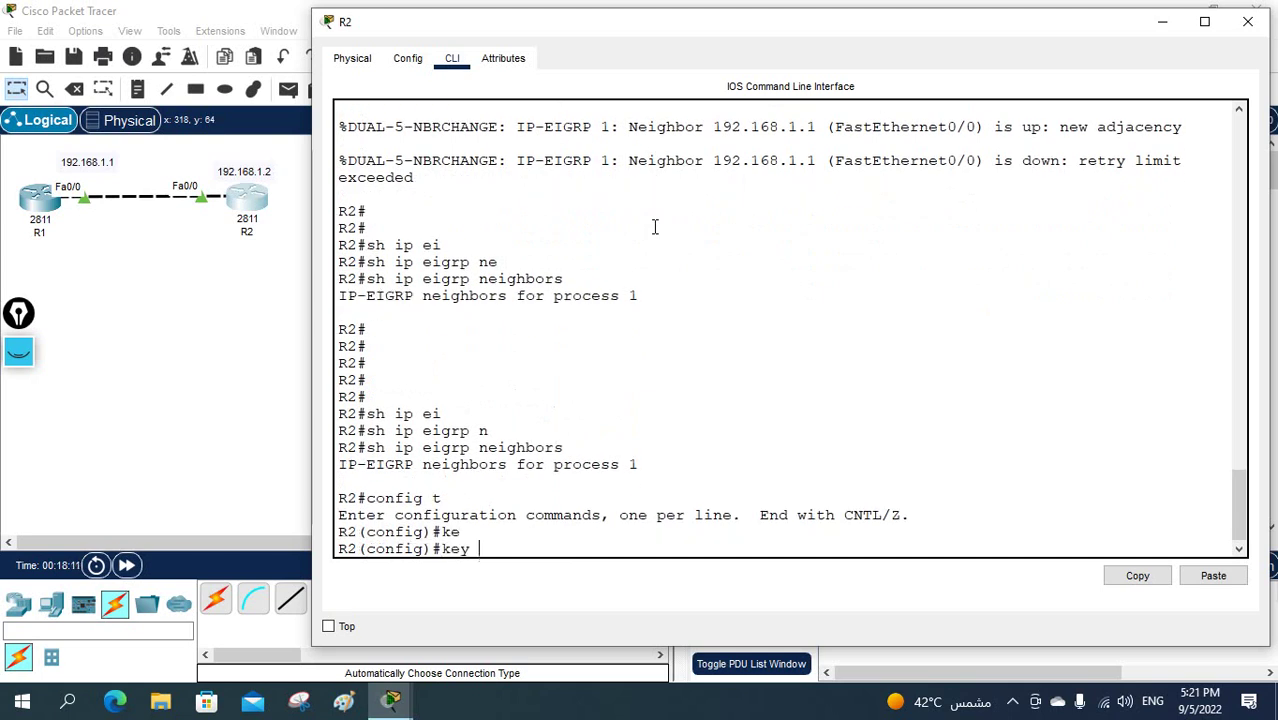
type("ch")
key("Tab")
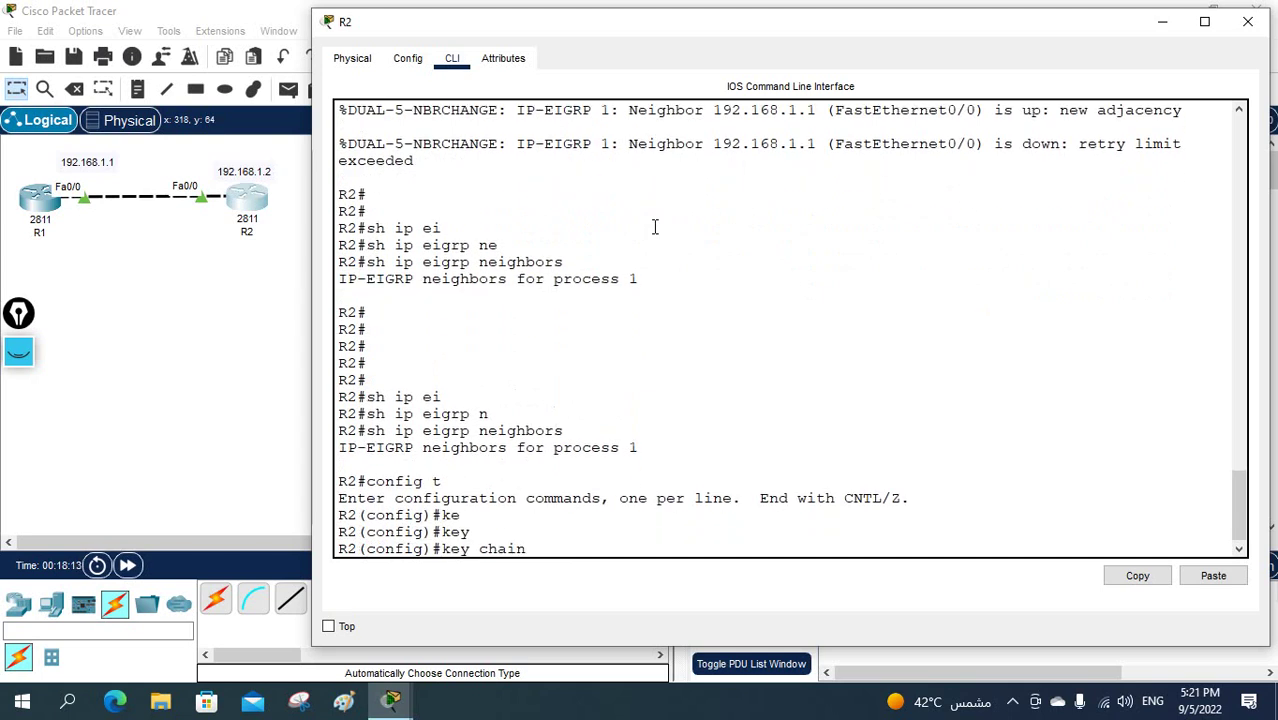
type("?")
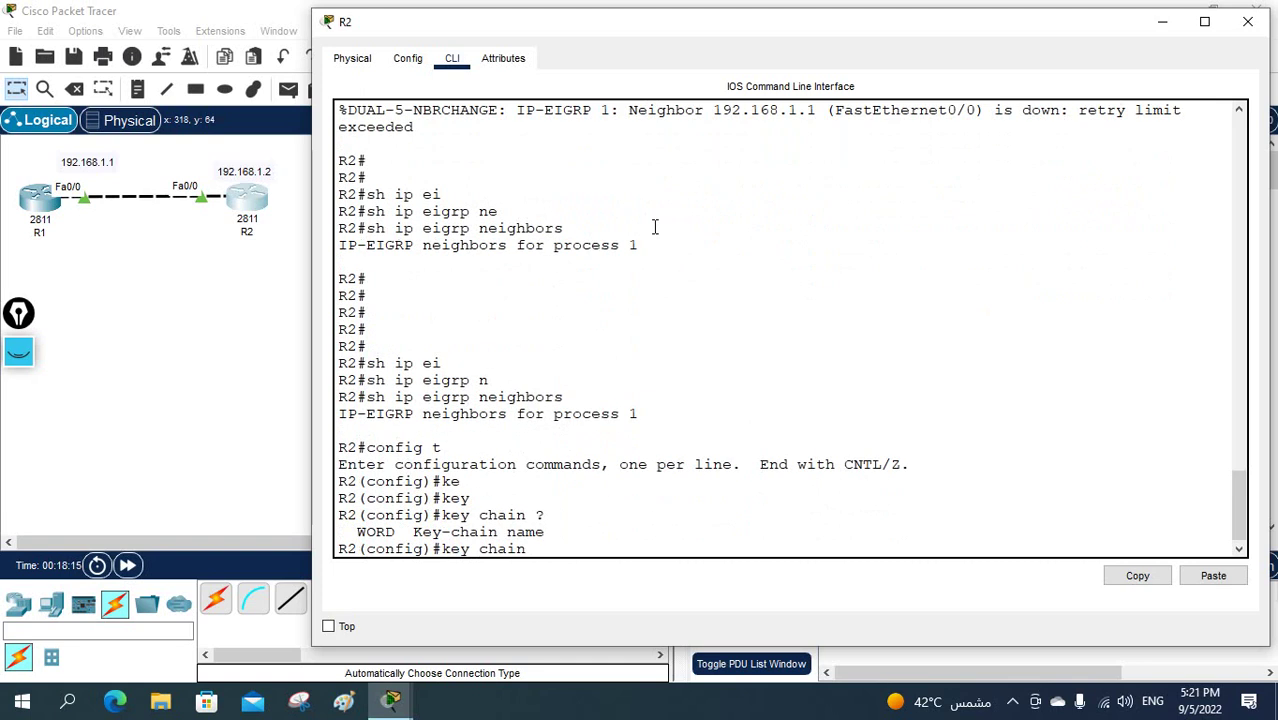
type("abc")
key("Return")
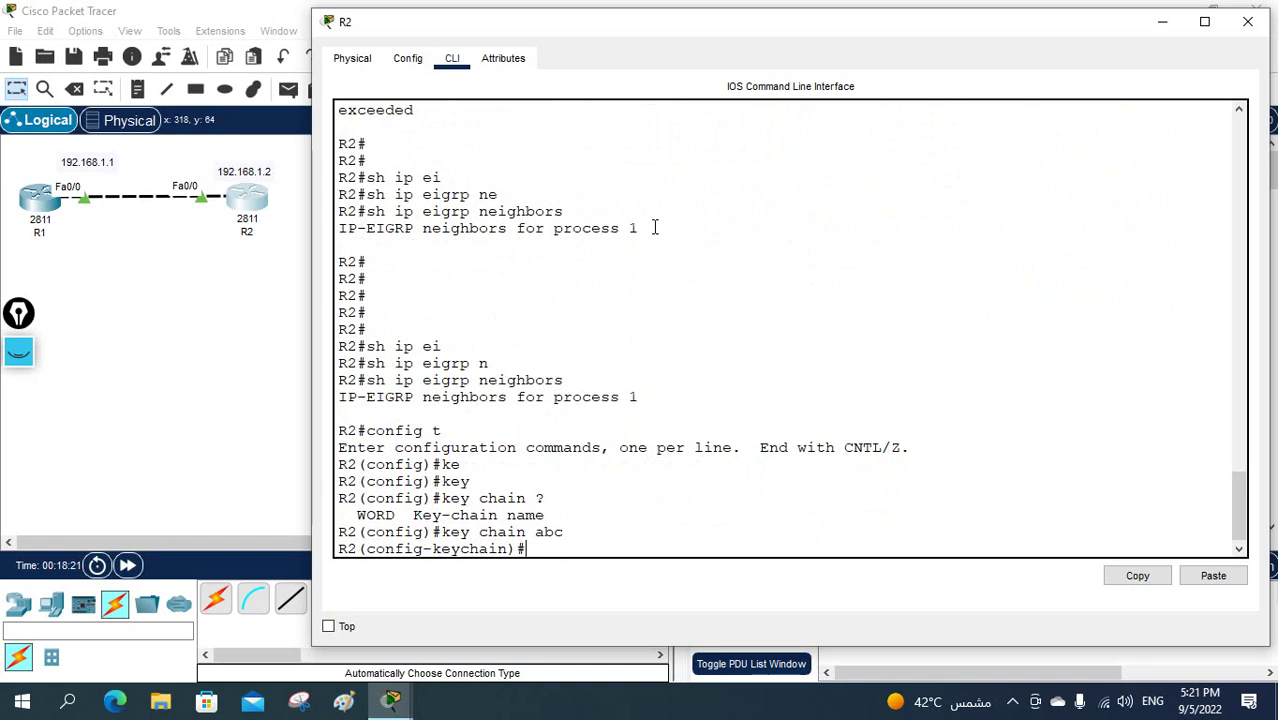
- Add key 1 with its authentication key string to chain abc, then exit back out
type("ke")
key("Tab")
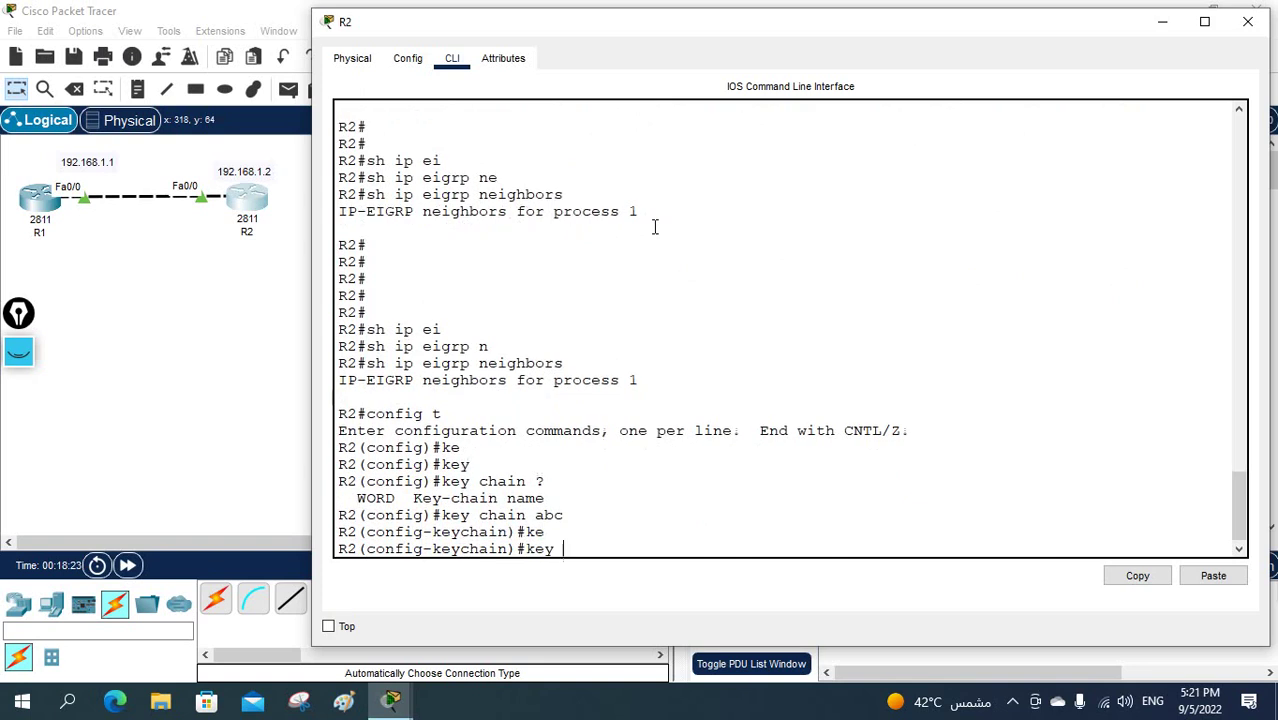
type("1")
key("Return")
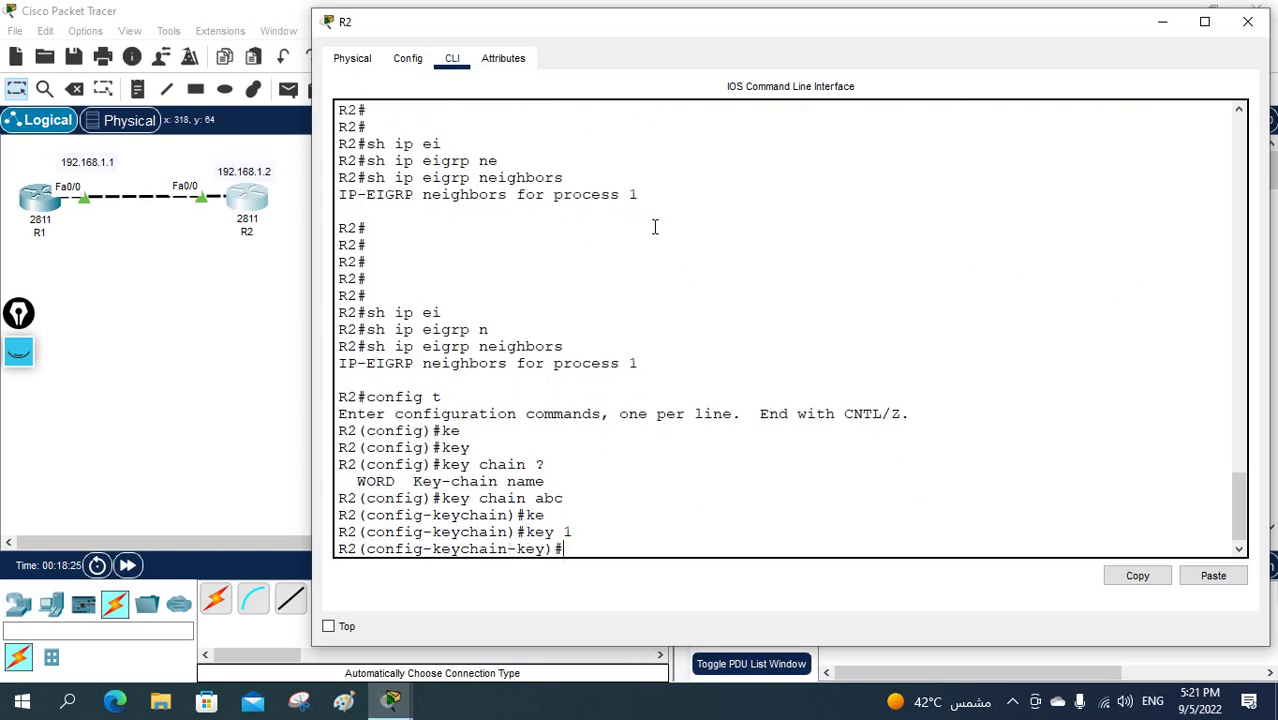
type("k")
key("Tab")
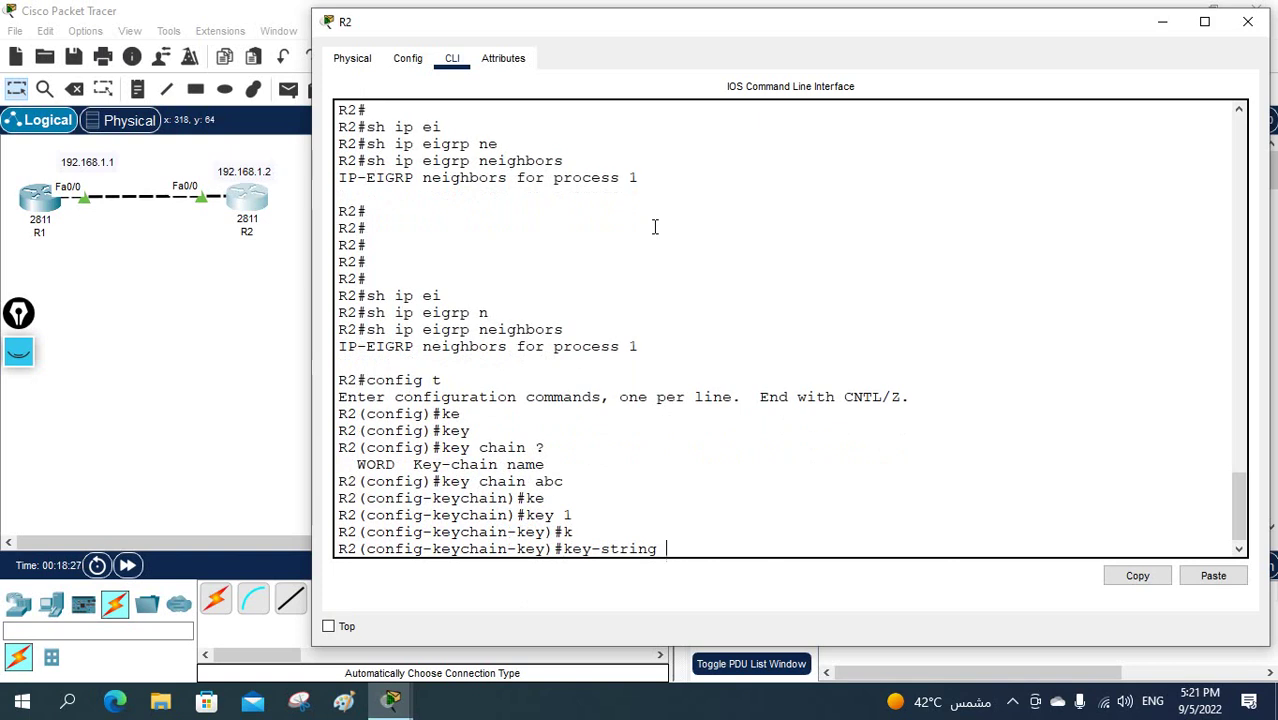
type("cisco1")
key("Return")
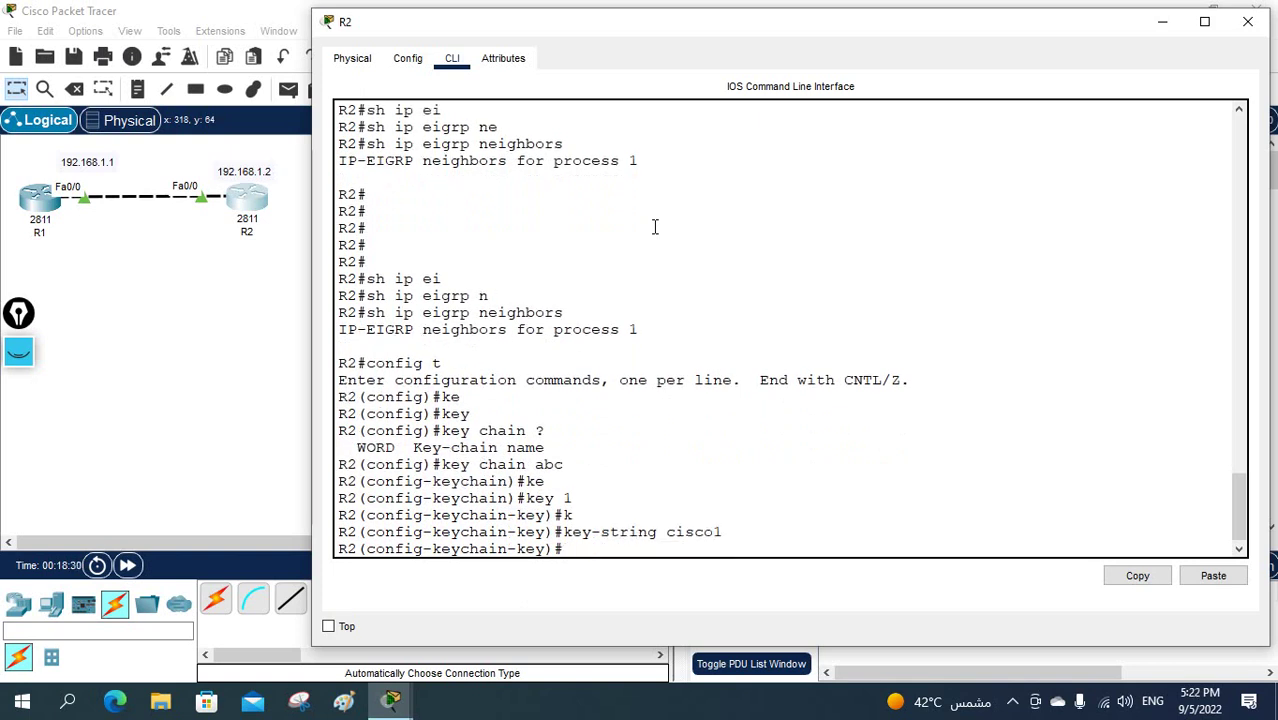
type("exi")
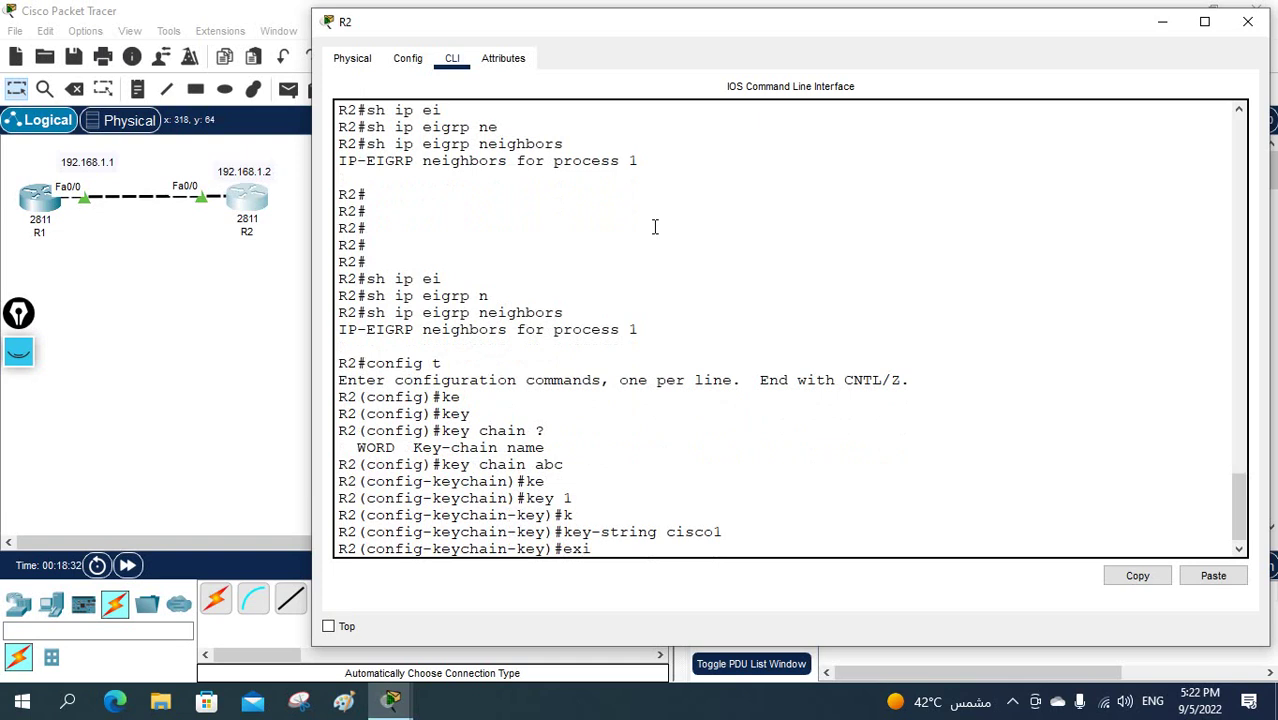
type("t")
key("Return")
type("exit")
key("Return")
- On R2's Fa0/0, set EIGRP 1 authentication mode to MD5
type("int")
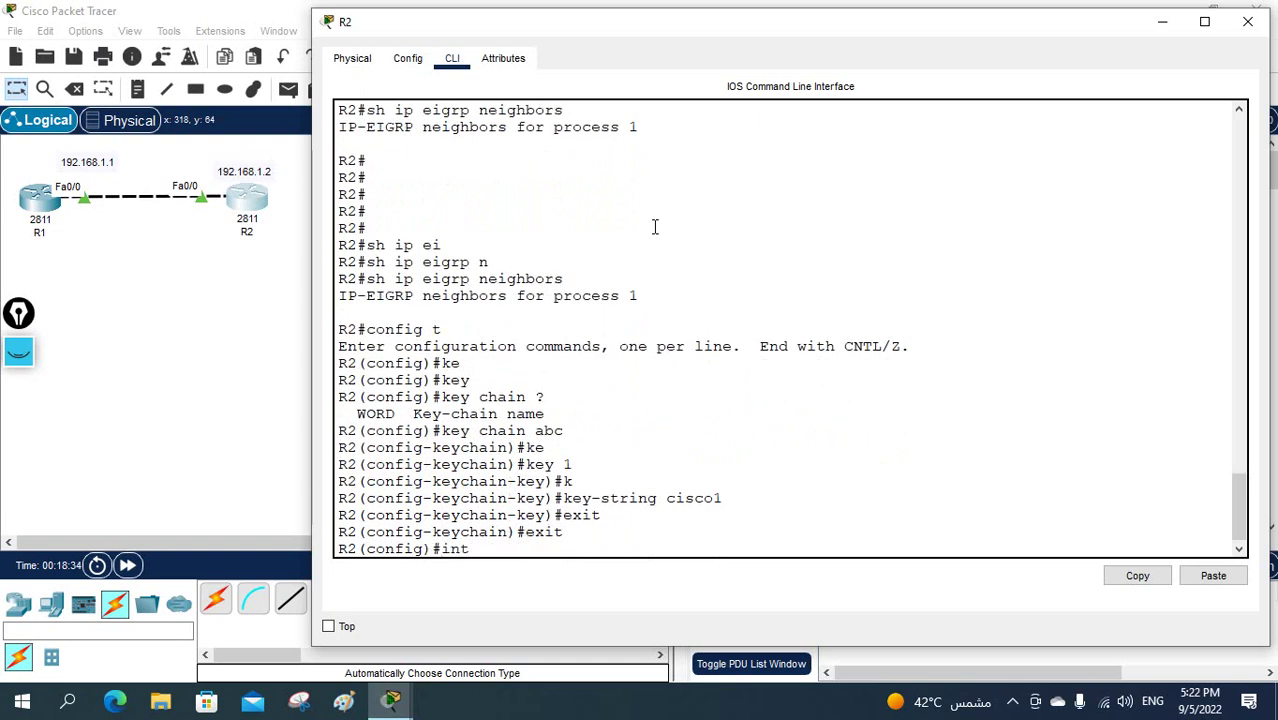
type(" f0/0")
key("Return")
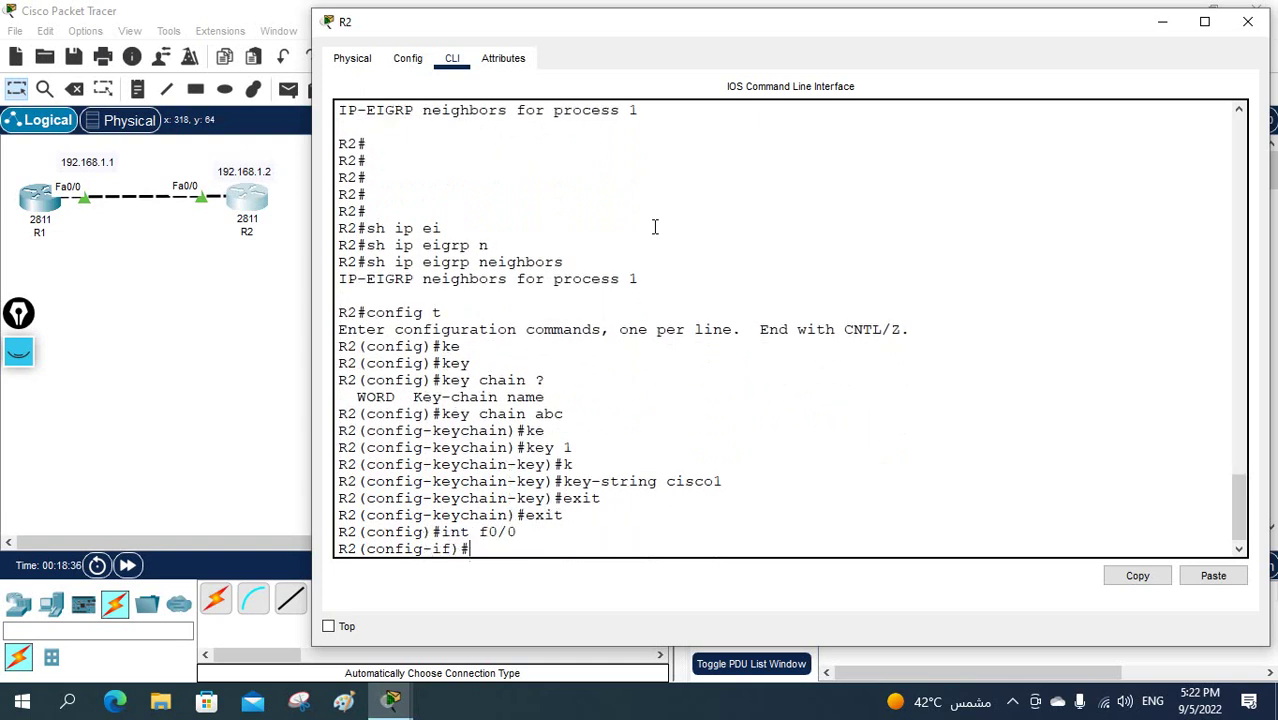
type("ip au")
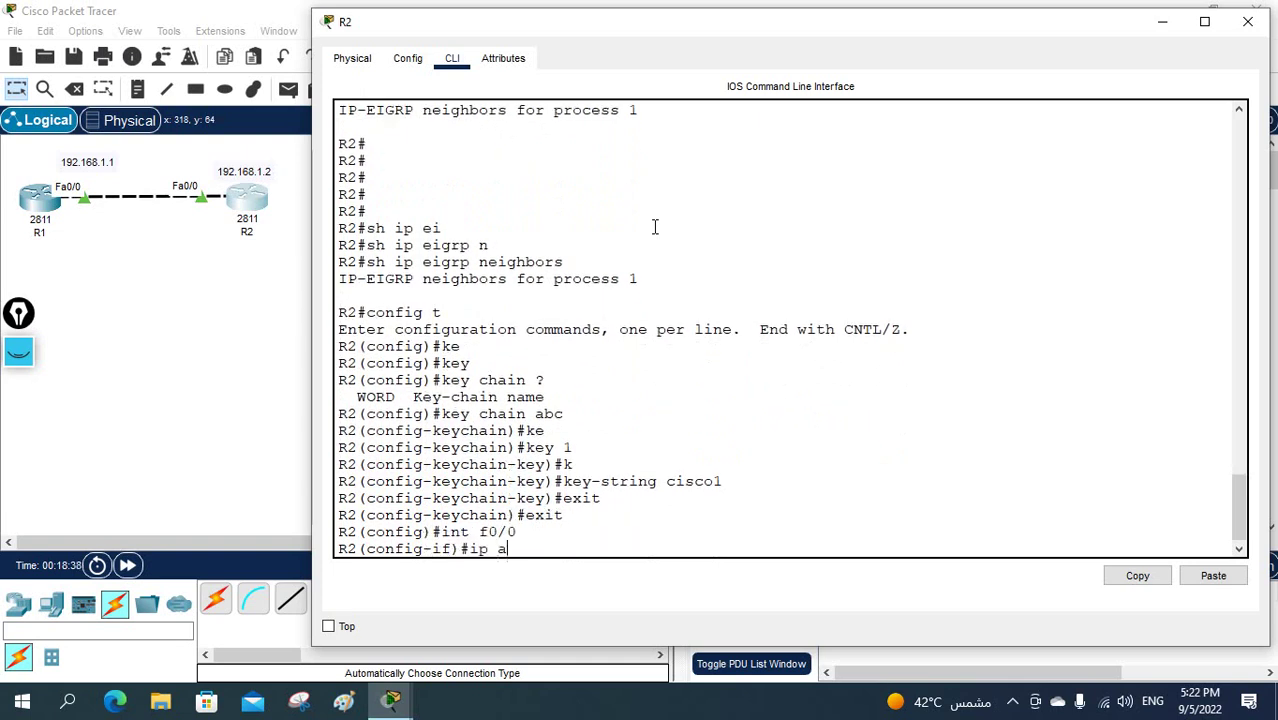
key("Tab")
type("m")
key("Tab")
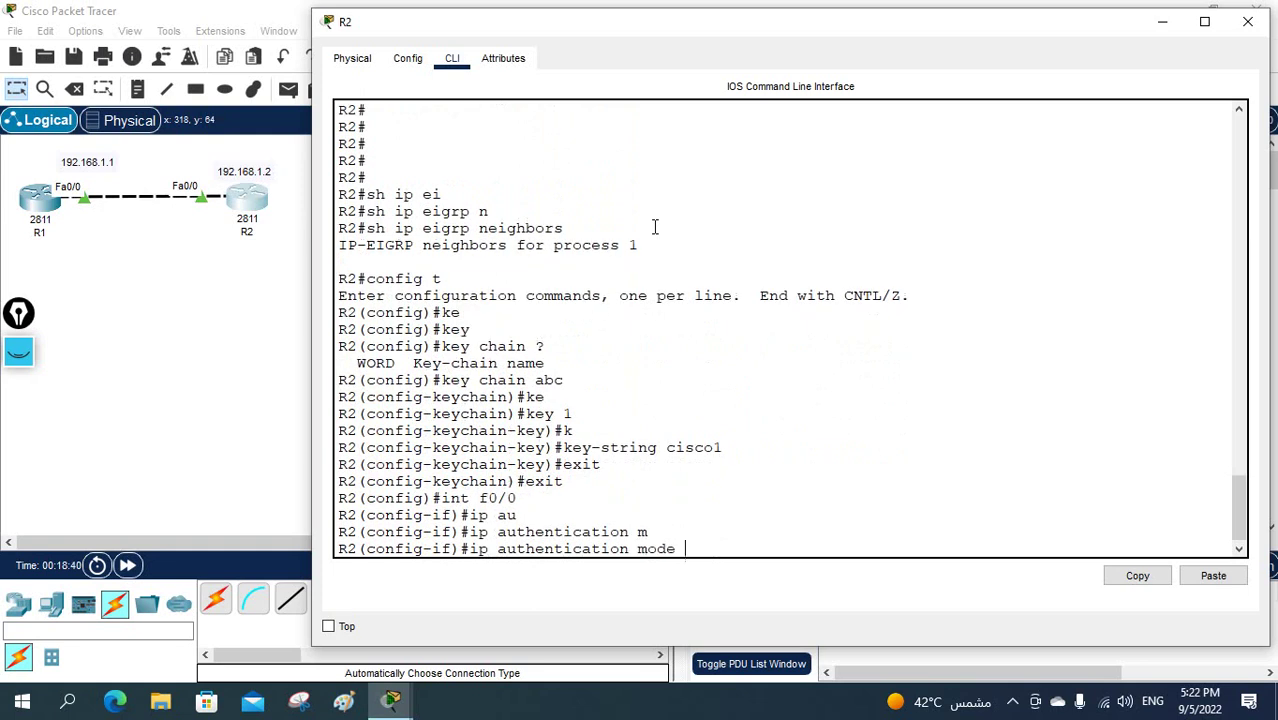
type("ei")
key("Tab")
type("1 m")
key("Tab")
key("Return")
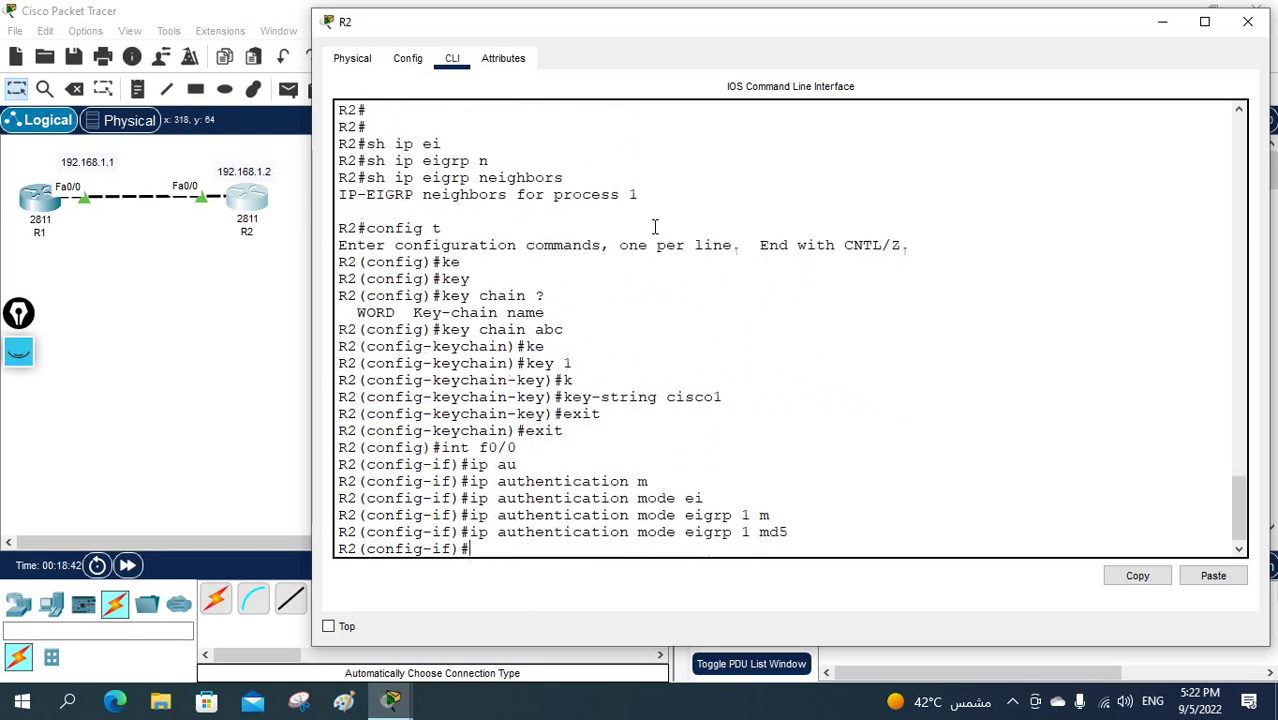
- Attach key chain abc to EIGRP 1 on Fa0/0, fixing the attempt missing the AS number
type("ip au")
key("Tab")
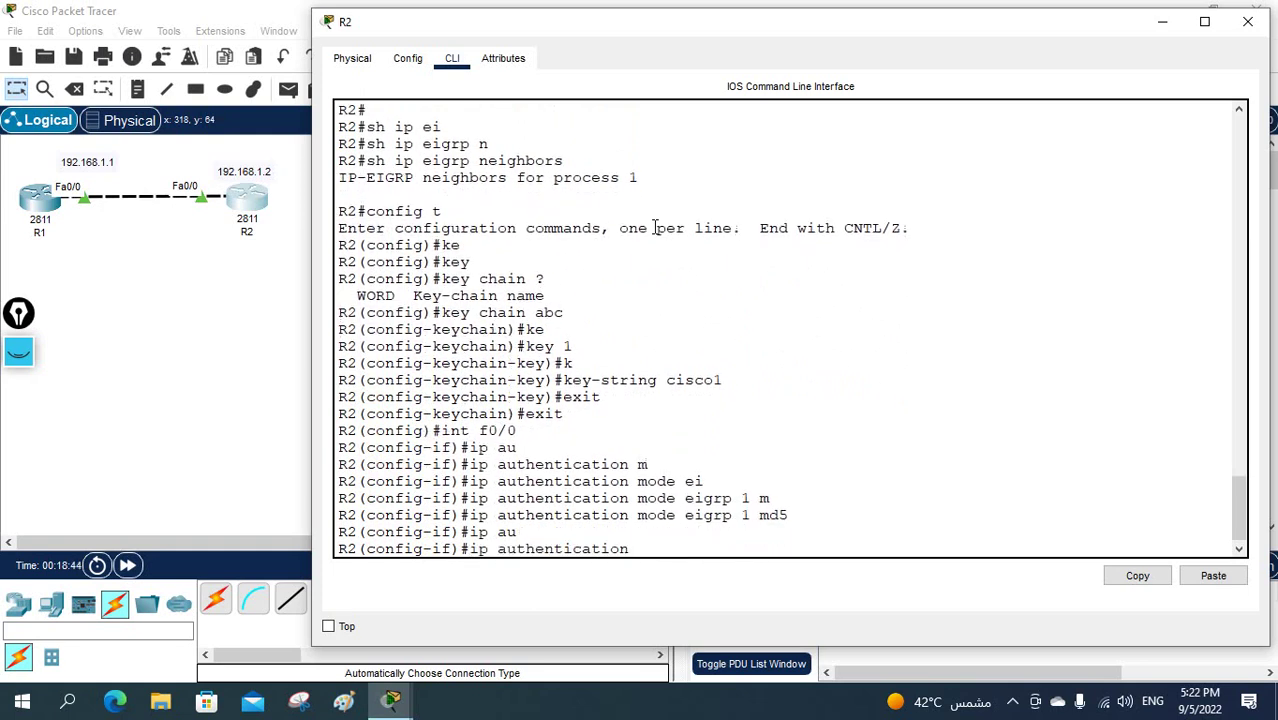
type("k")
key("Tab")
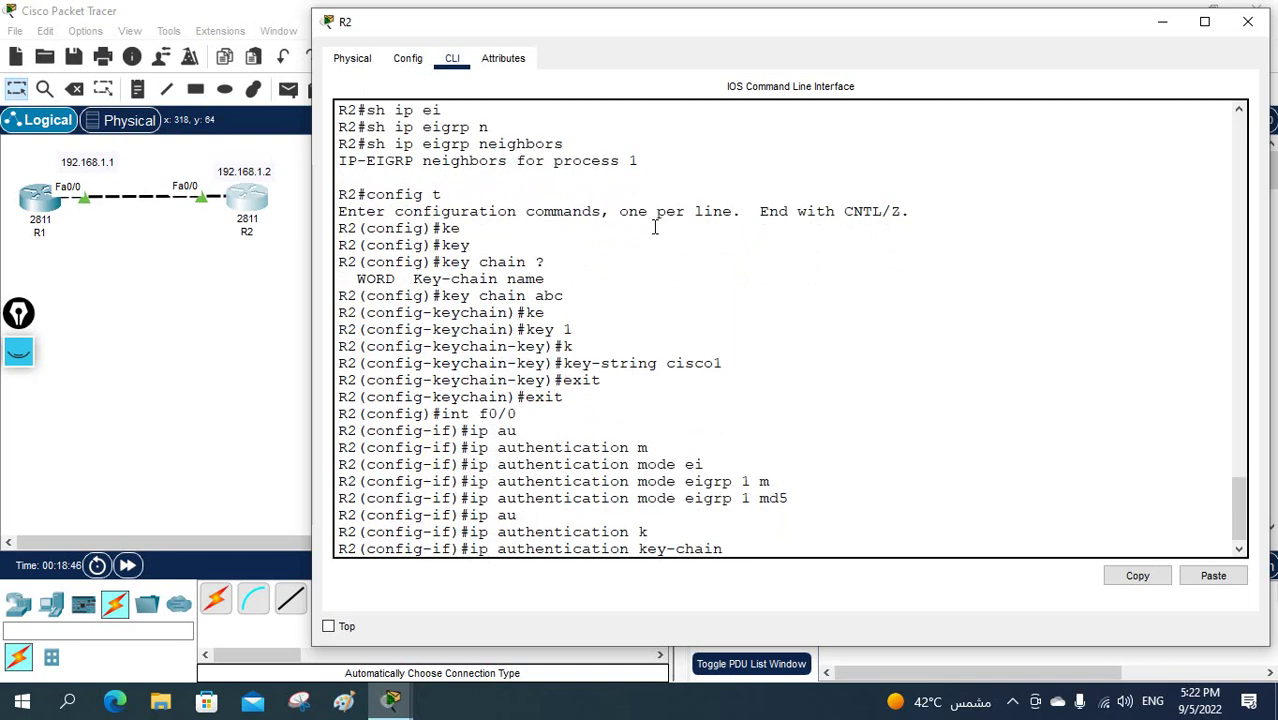
type("ei")
key("Tab")
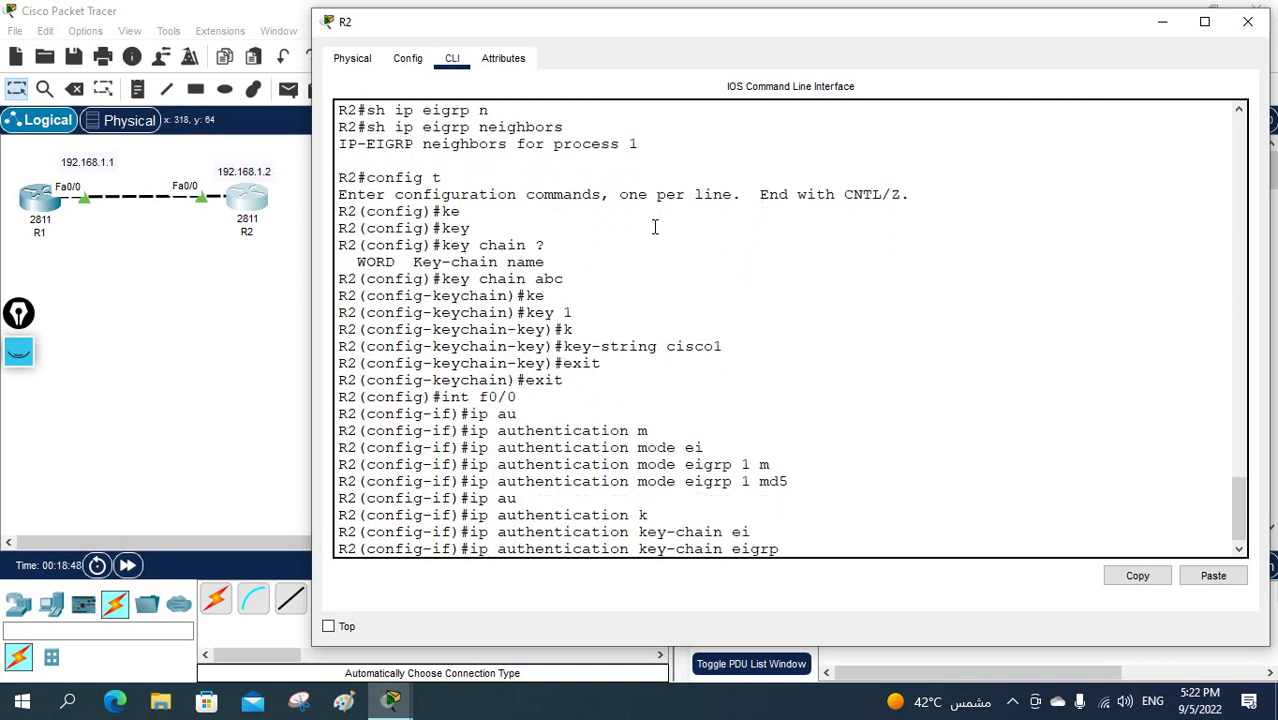
type("abc")
key("Return")
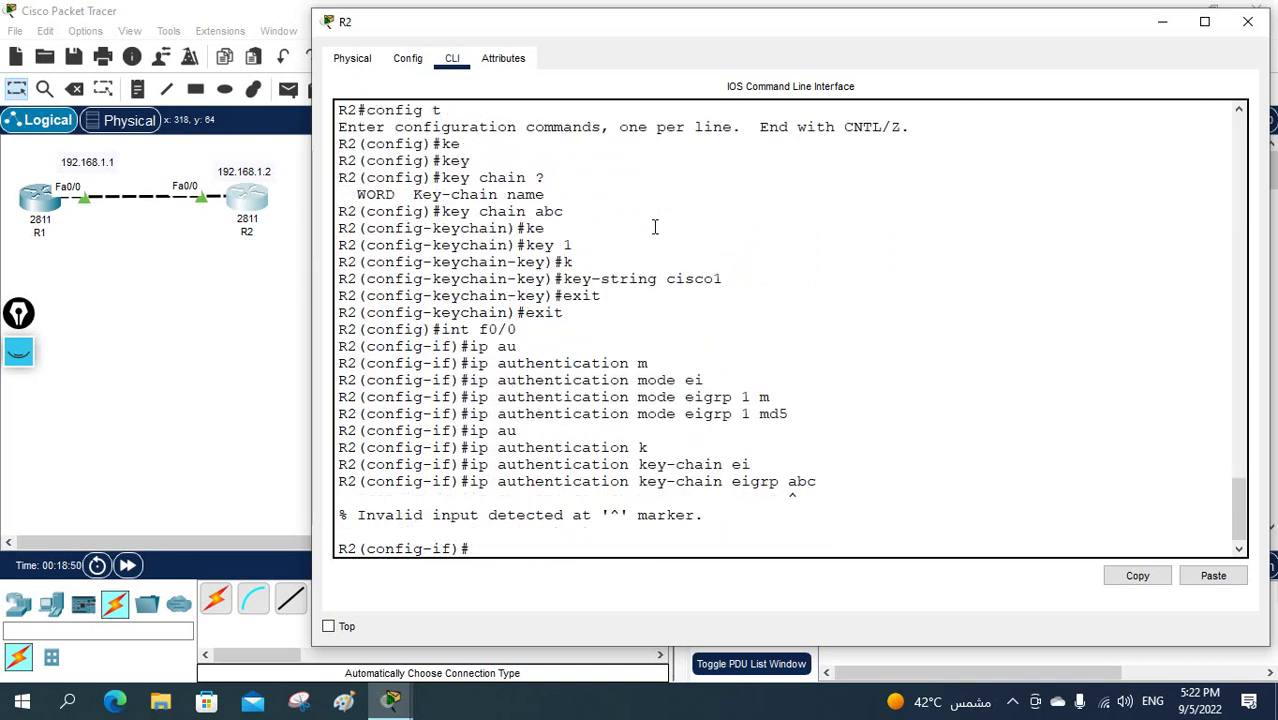
key("Up")
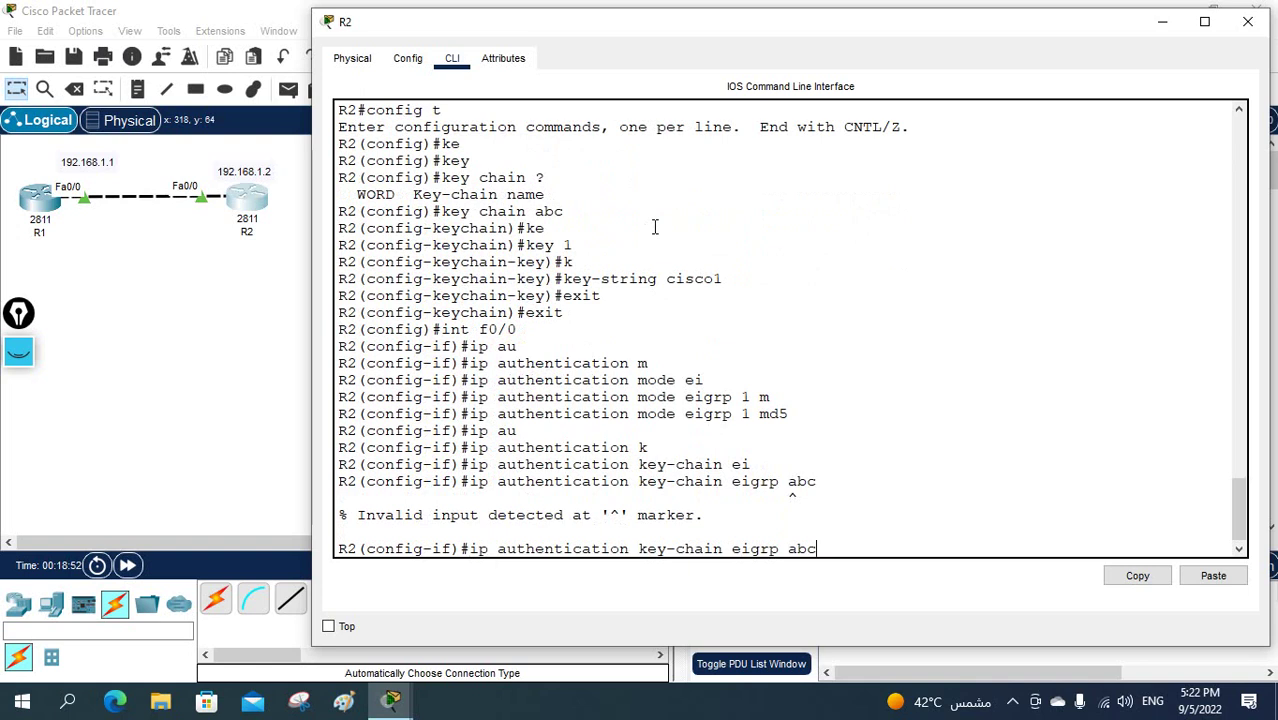
key("BackSpace")
key("BackSpace")
key("BackSpace")
type("1 abc")
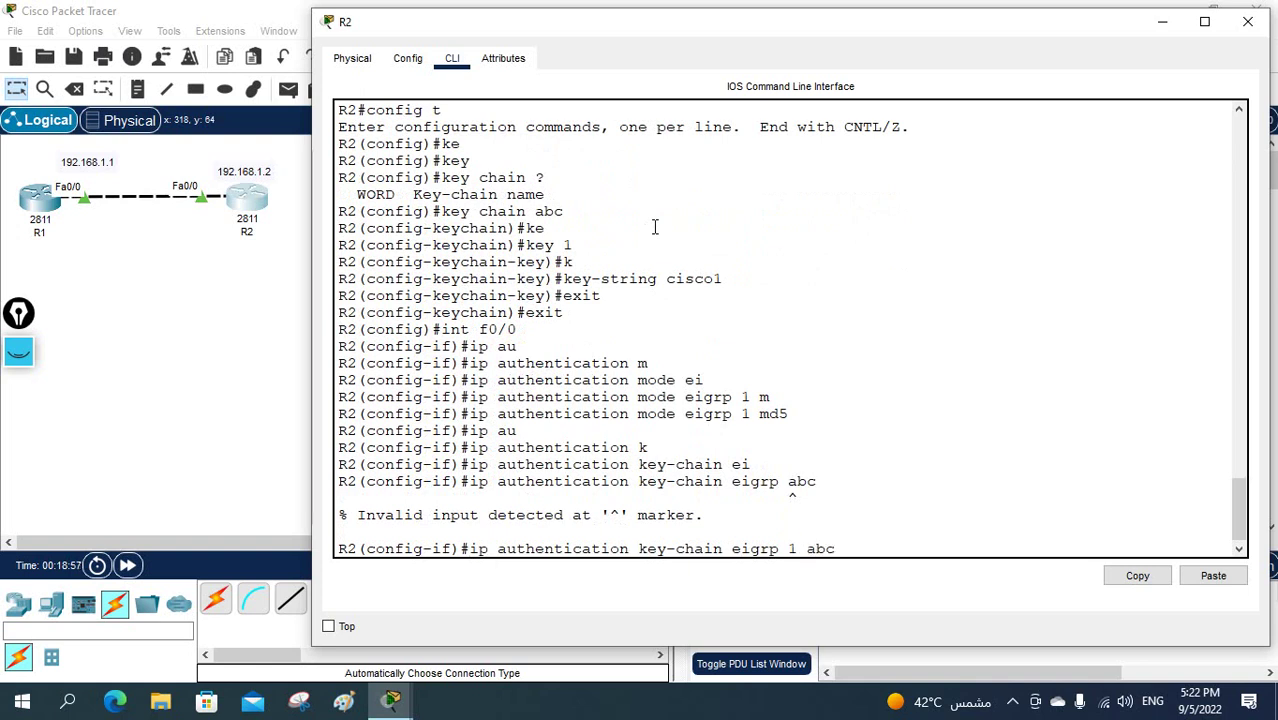
key("Return")
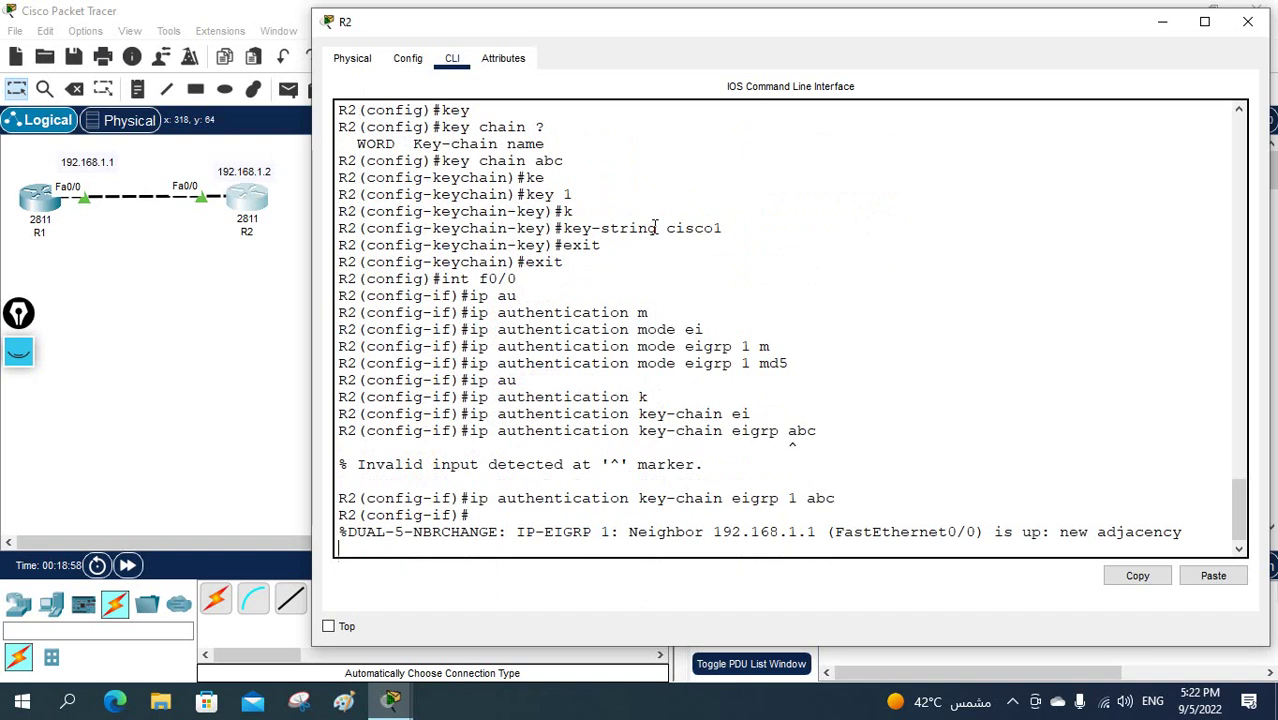
- Highlight the key chain name abc and the neighbor-up adjacency message in R2's console
left_click(842, 497)
left_click_drag(842, 497, 805, 497)
left_click_drag(1200, 532, 364, 513)
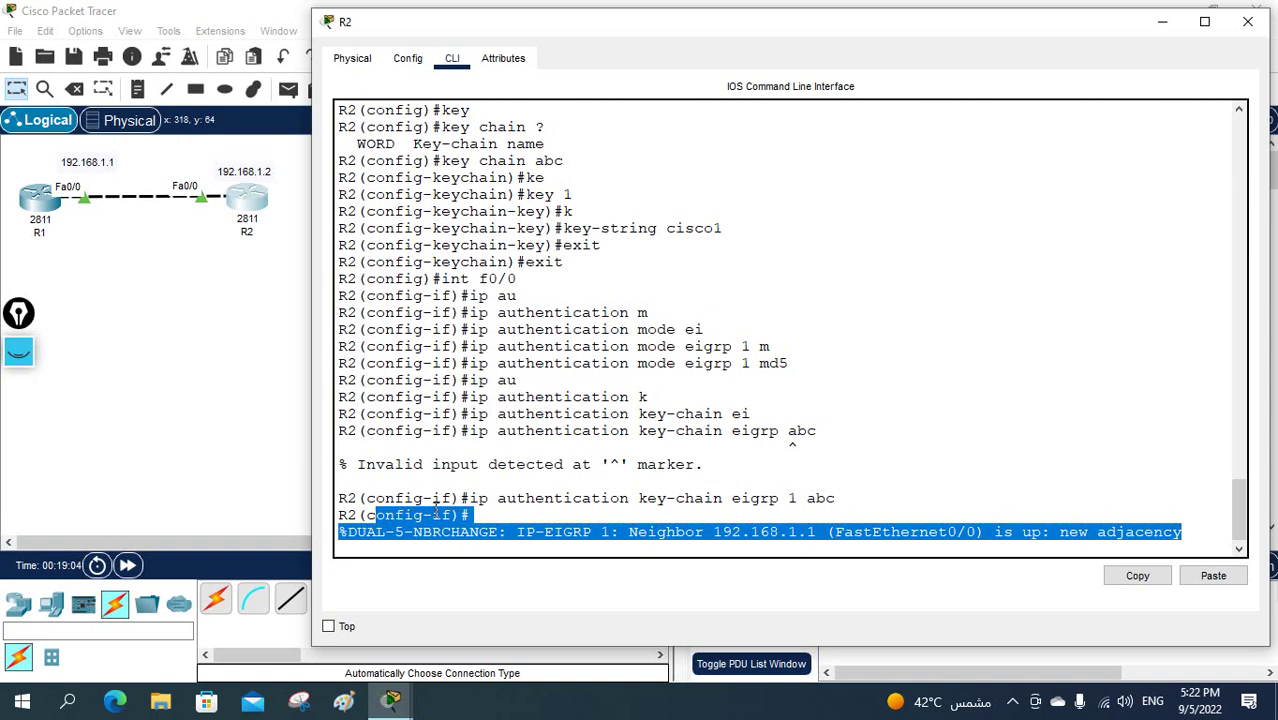
left_click(640, 483)
- Return R2 to privileged mode and run 'sh ip eigrp neighbors', showing 192.168.1.1 on Fa0/0
key("Return")
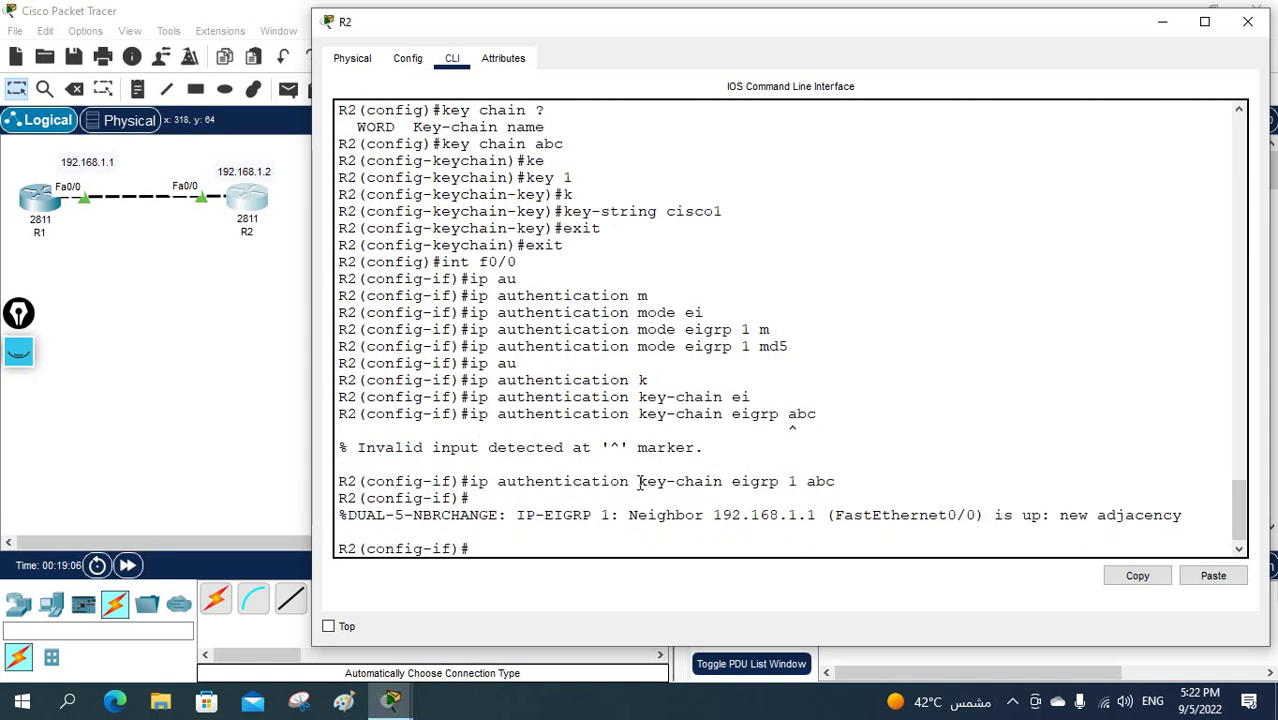
key("ctrl+z")
key("Return")
type("sh")
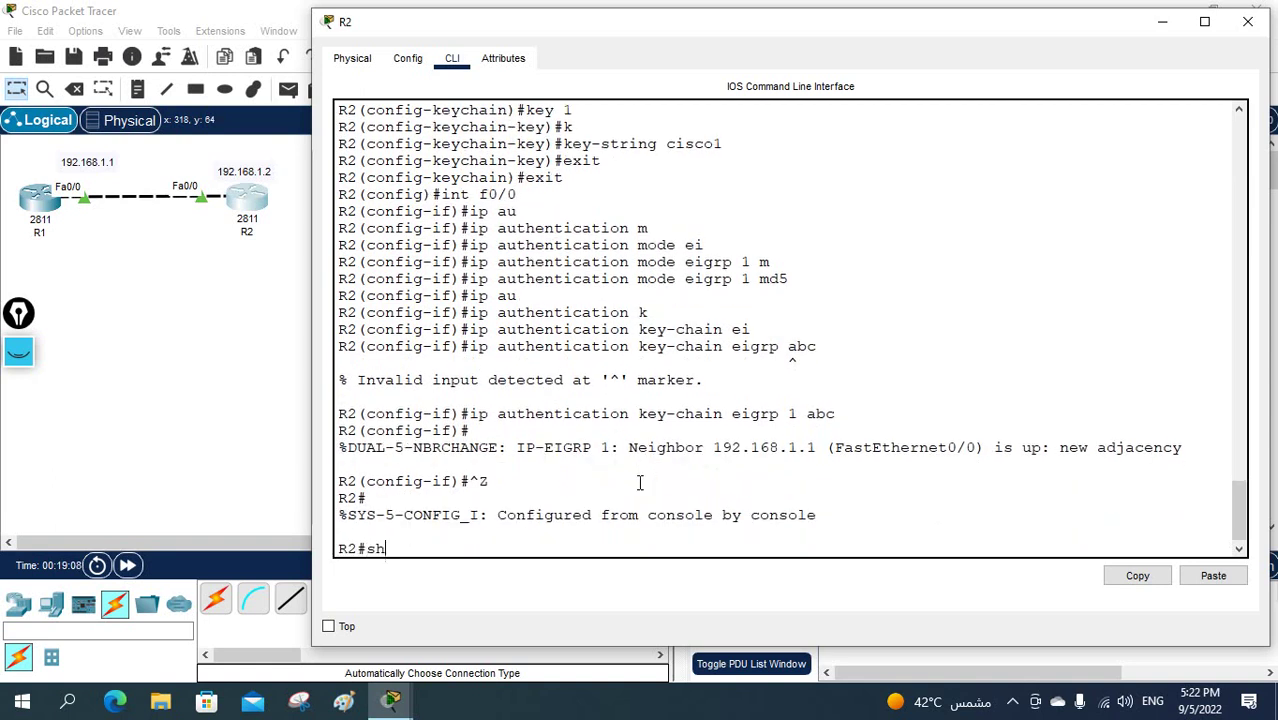
type(" ip eig")
key("Tab")
type("ne")
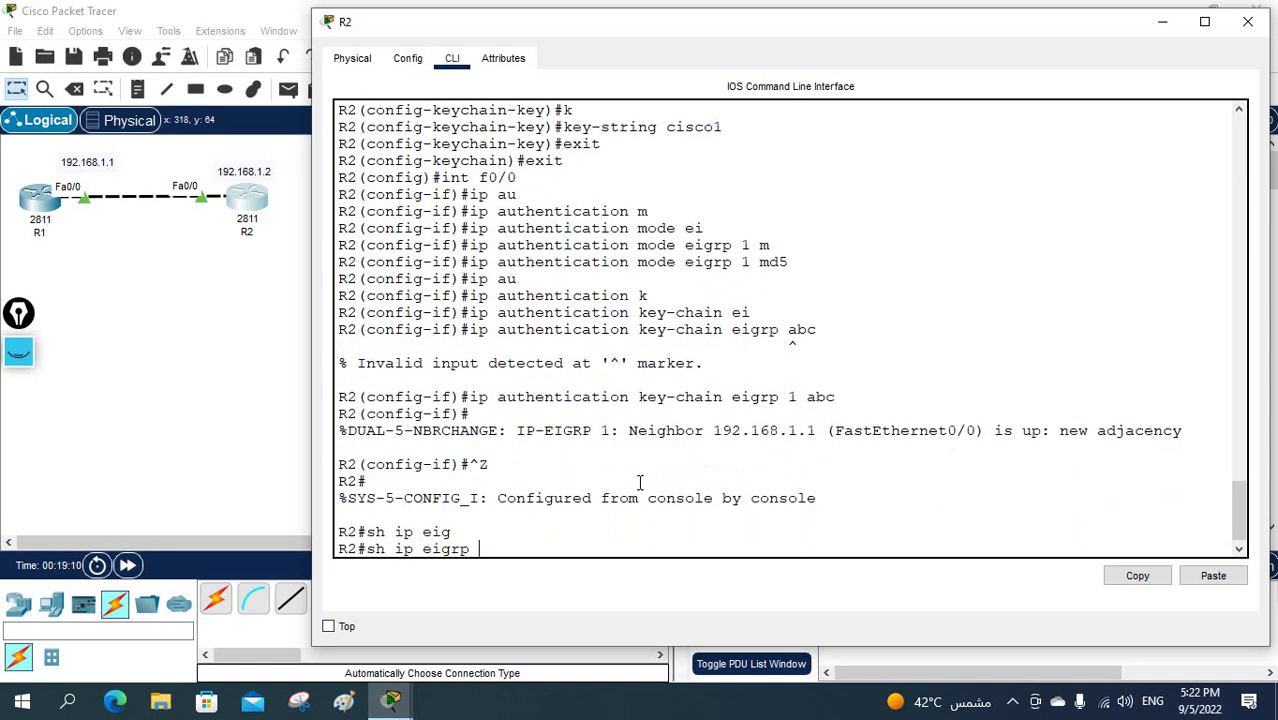
key("Tab")
key("Return")
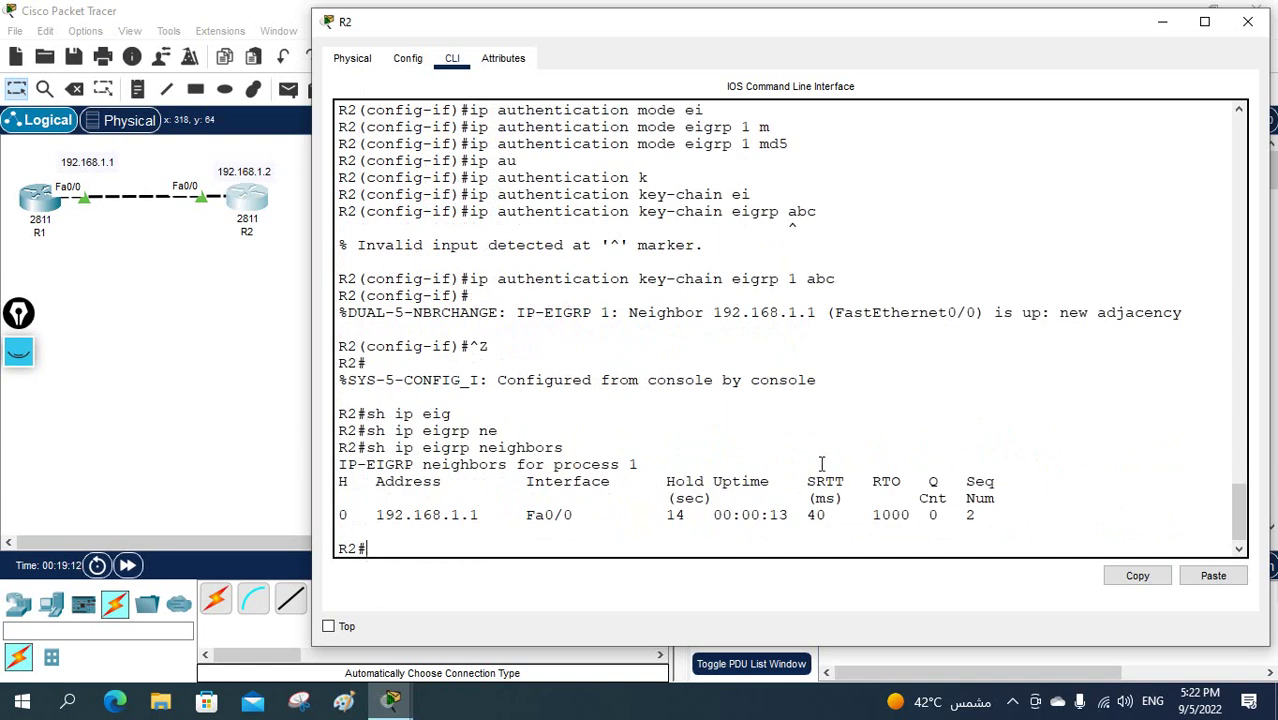
- Scroll back through R2's log to highlight key chain name abc, then switch to R1's CLI
scroll(822, 467, "up", 1)
scroll(820, 425, "up", 3)
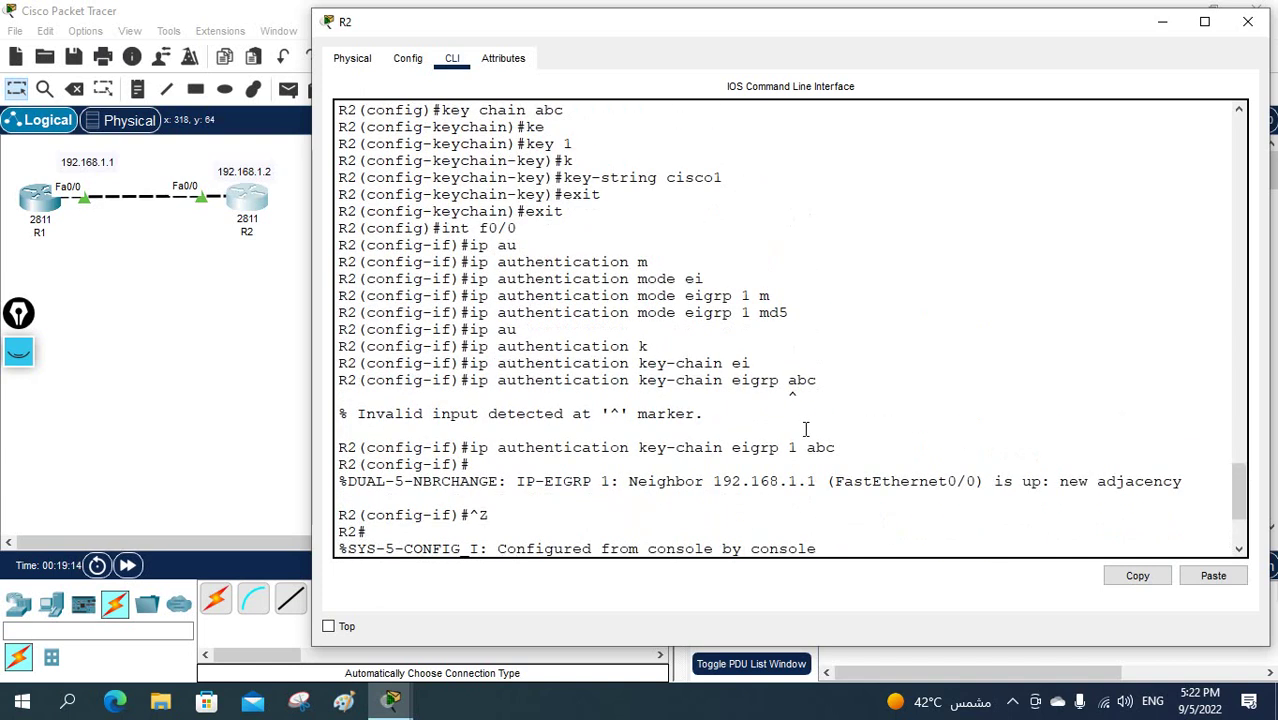
scroll(622, 220, "up", 2)
scroll(625, 225, "down", 2)
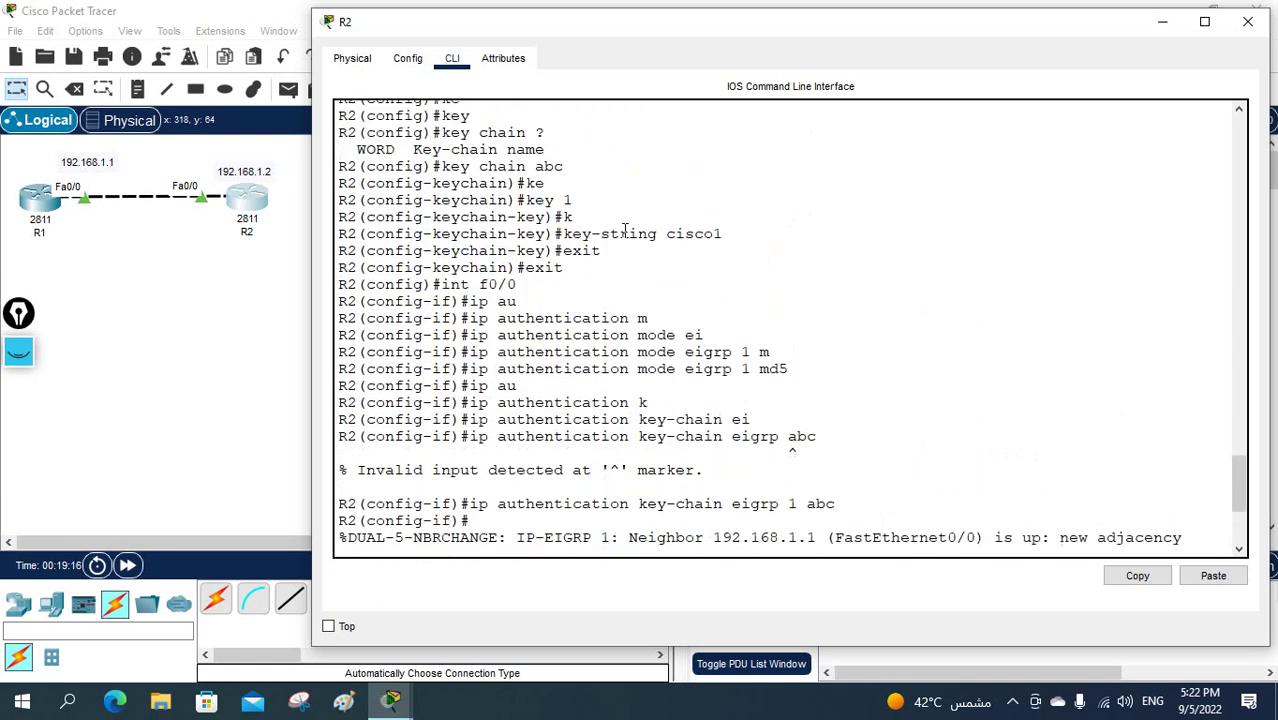
scroll(562, 245, "up", 2)
left_click_drag(441, 279, 523, 279)
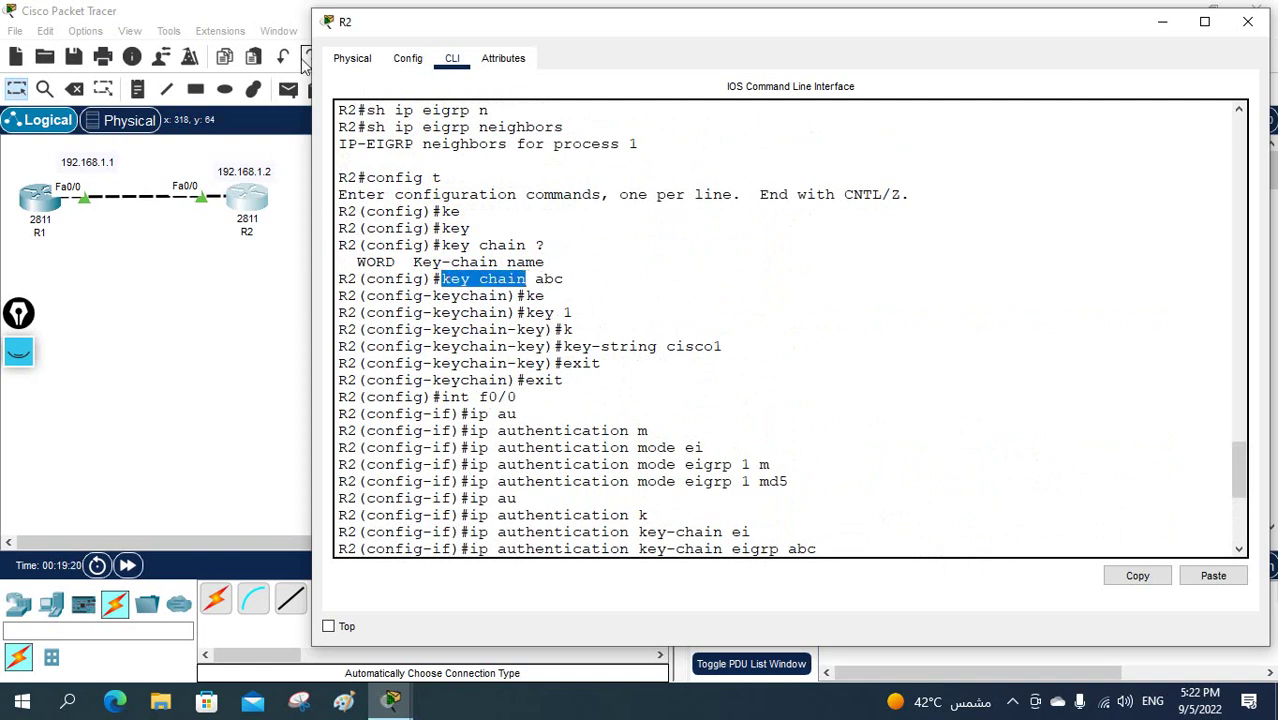
double_click(545, 280)
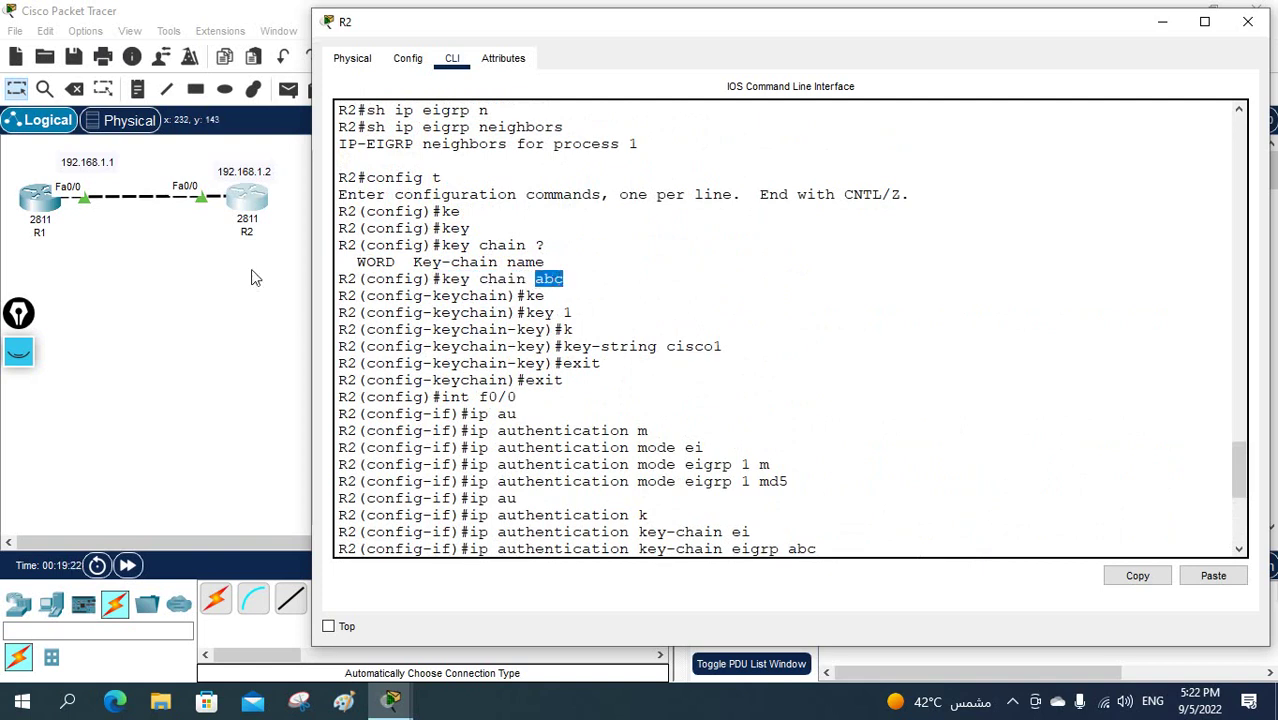
left_click(47, 213)
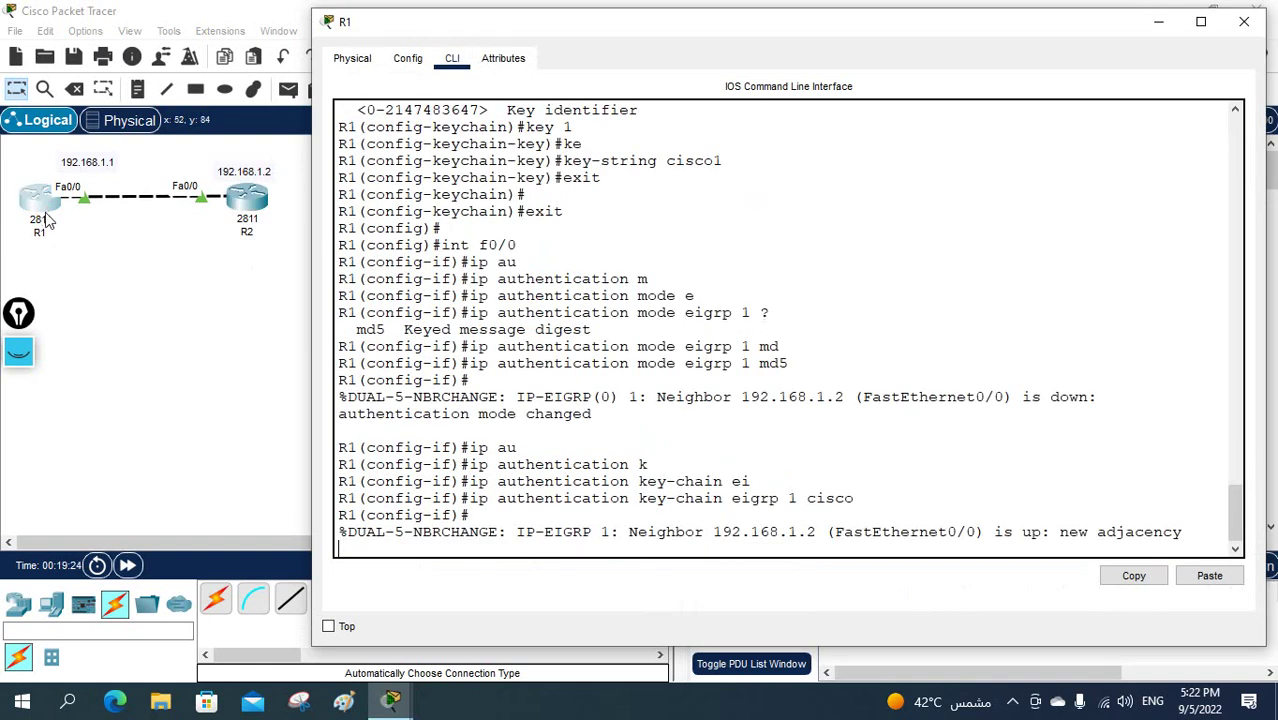
- Highlight R1's key chain cisco, key 1 and key string, then return to R2's console
scroll(563, 230, "up", 1)
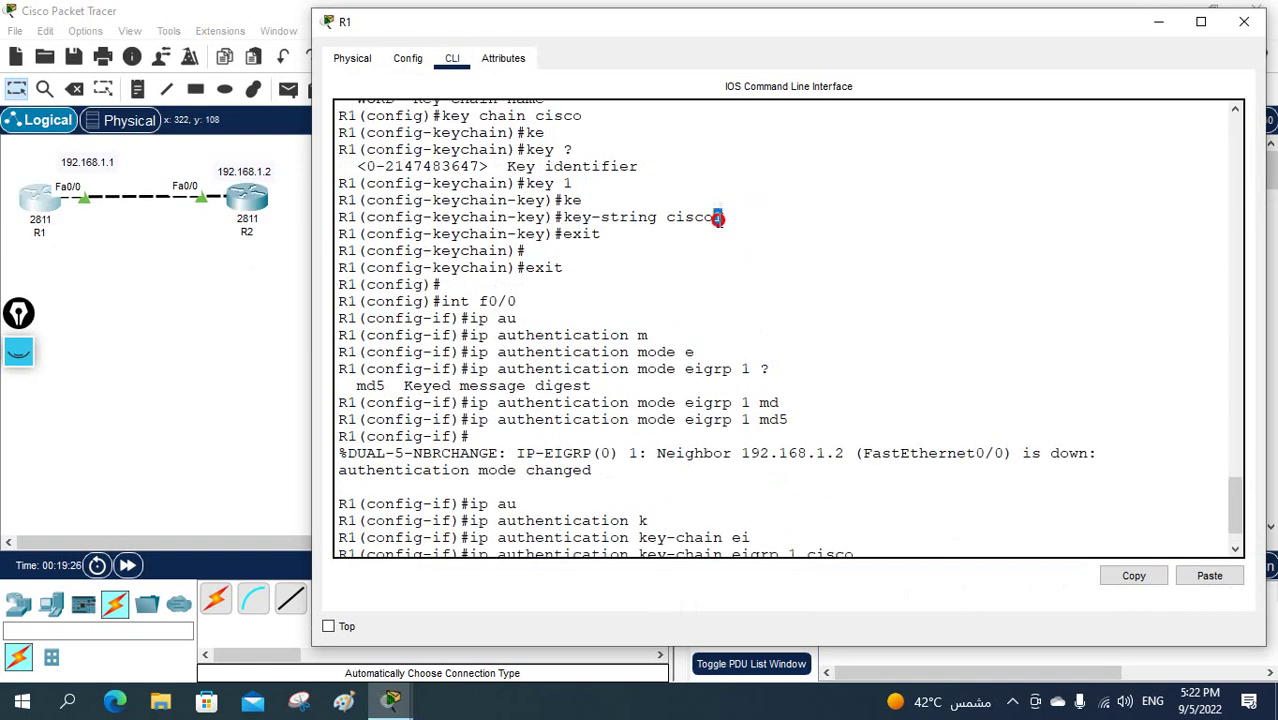
scroll(700, 222, "up", 1)
left_click_drag(582, 172, 536, 173)
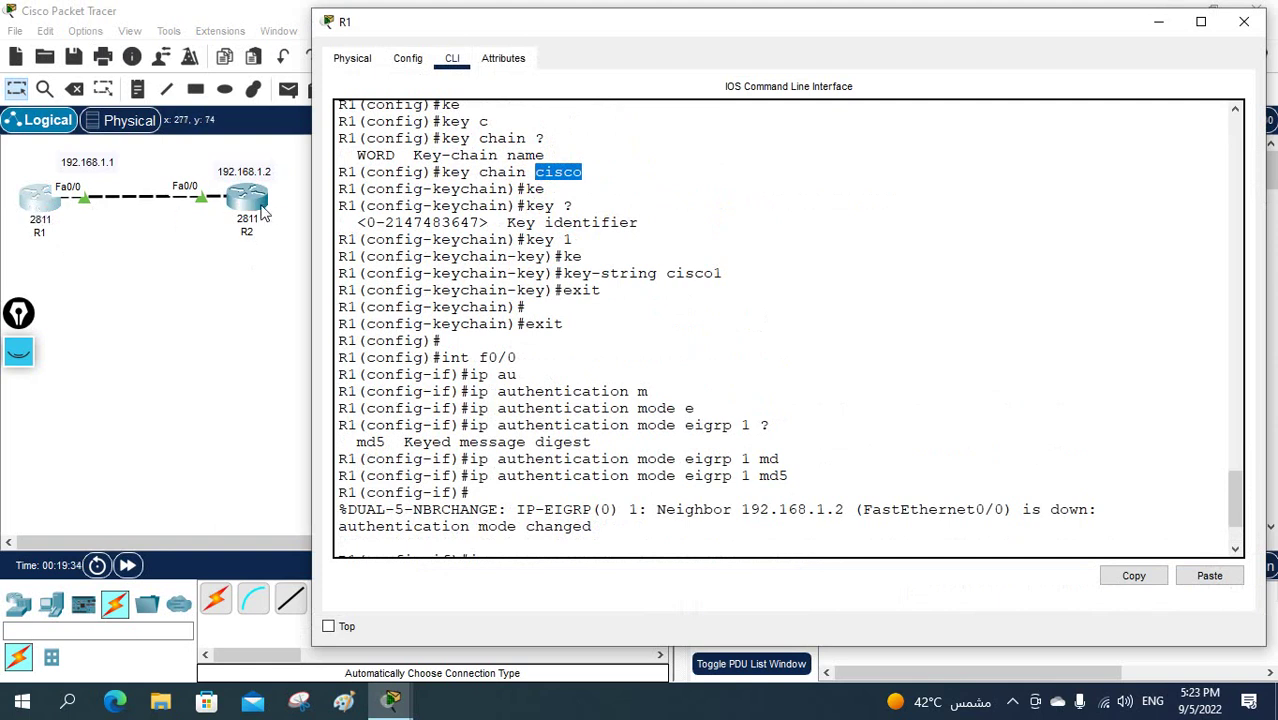
left_click_drag(578, 233, 522, 240)
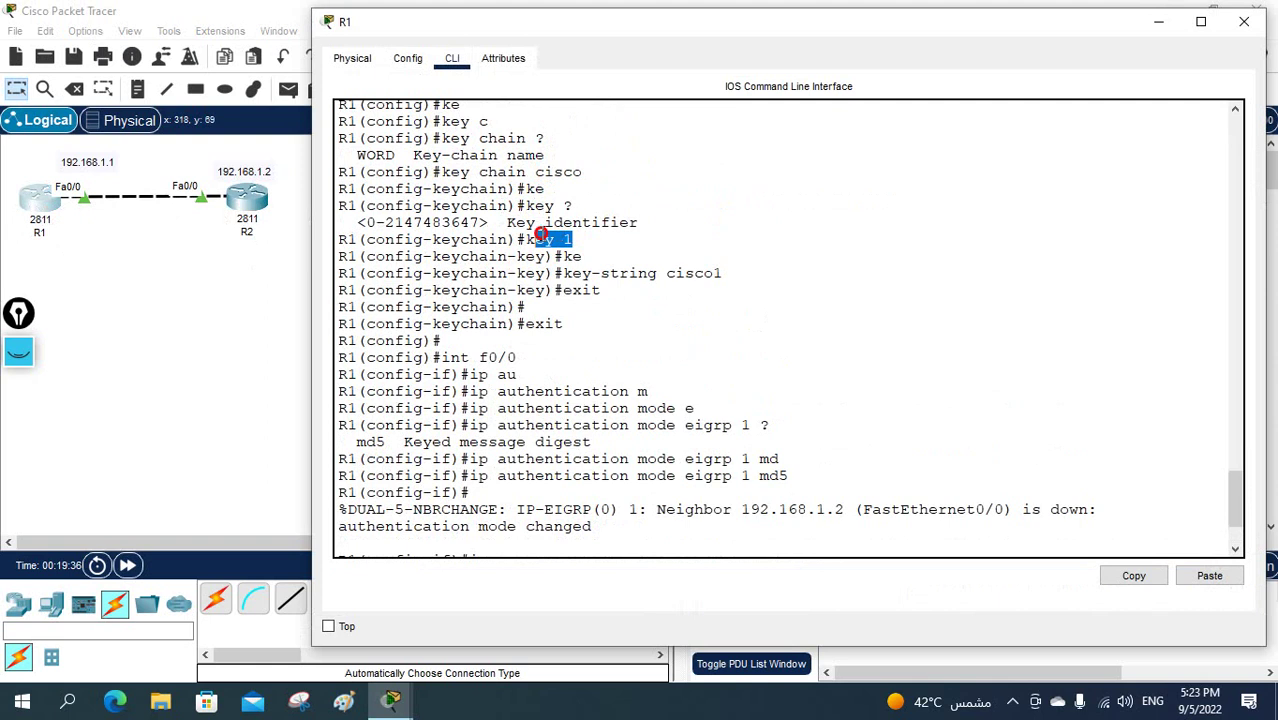
left_click_drag(664, 273, 726, 273)
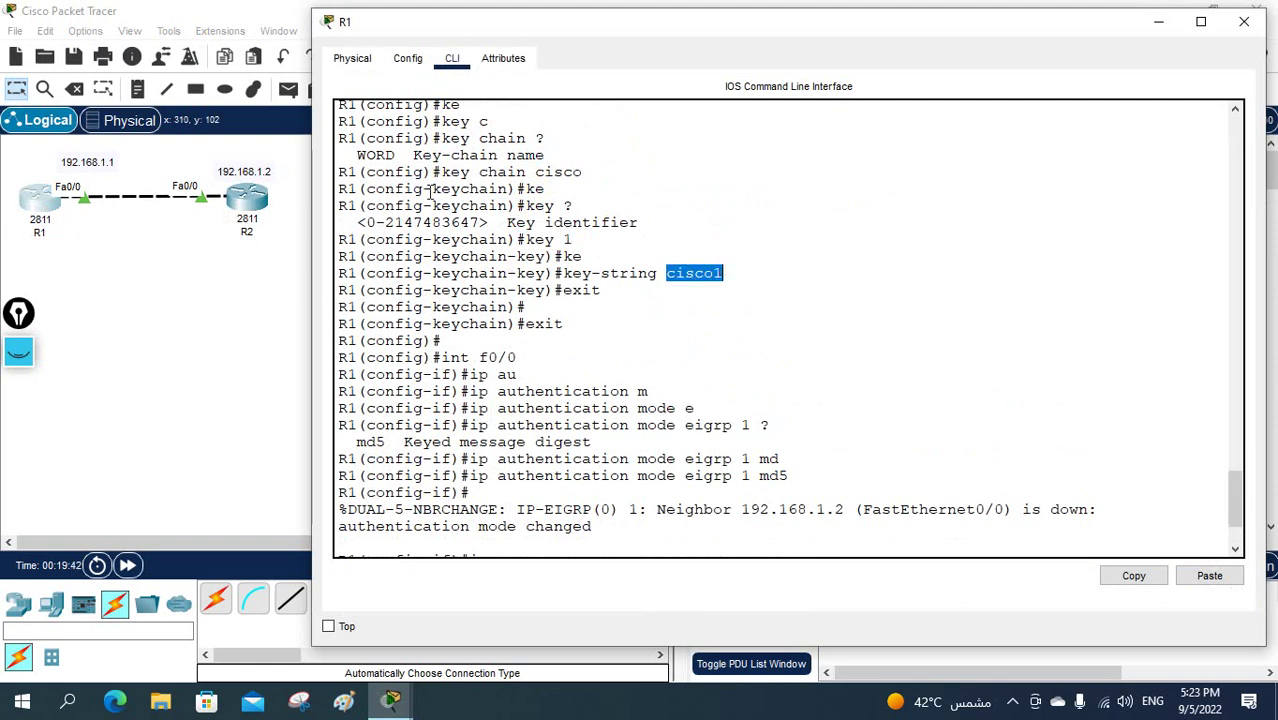
left_click(240, 224)
scroll(716, 295, "down", 1)
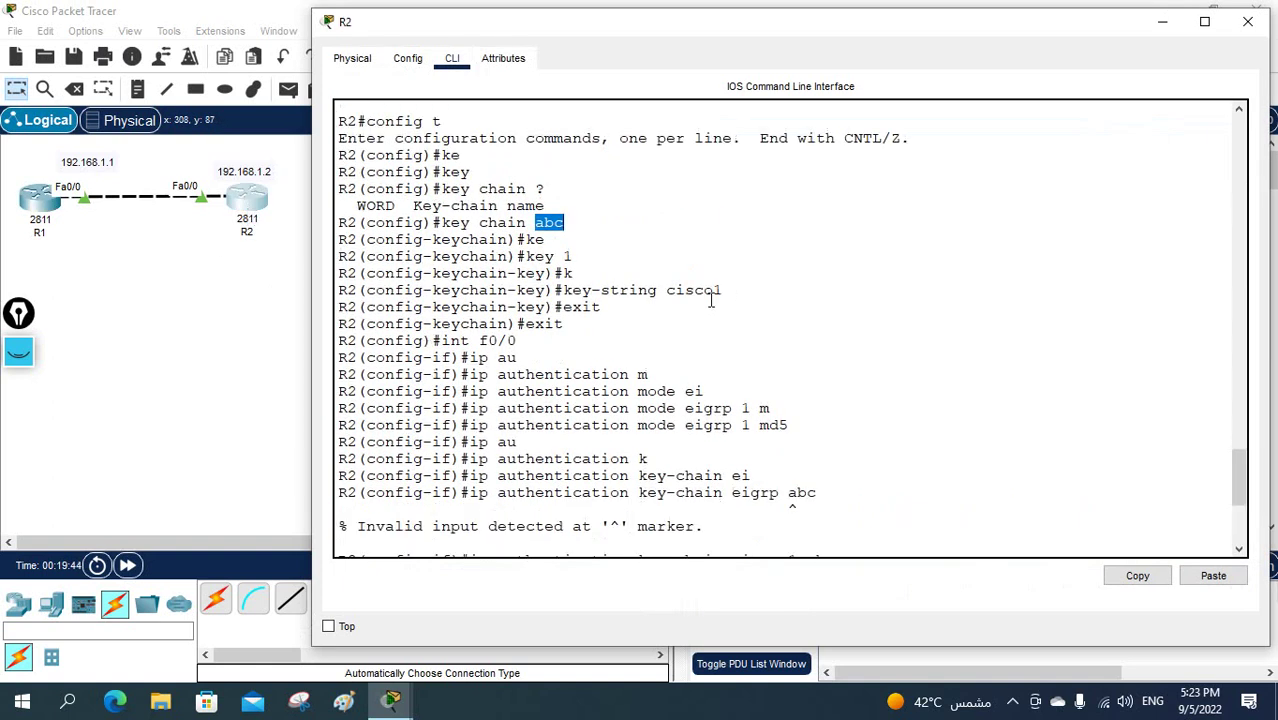
left_click_drag(573, 257, 516, 257)
left_click_drag(667, 290, 733, 290)
scroll(740, 285, "down", 6)
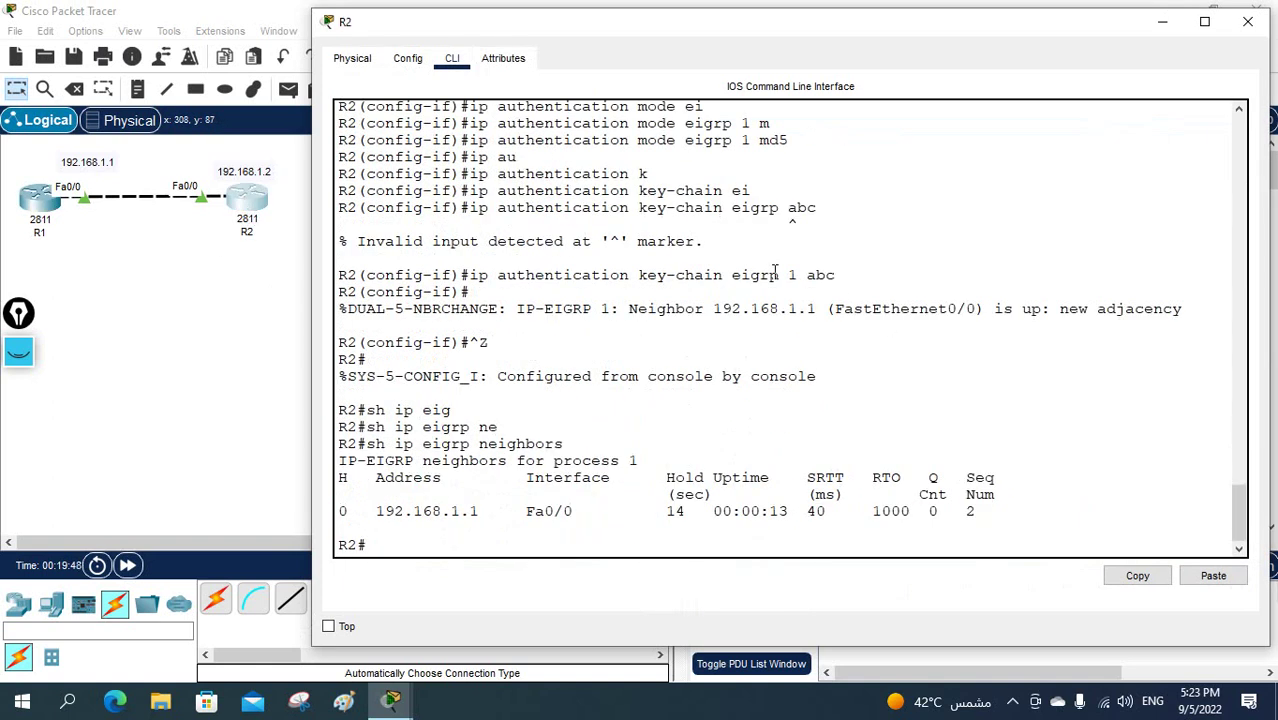
scroll(775, 270, "up", 1)
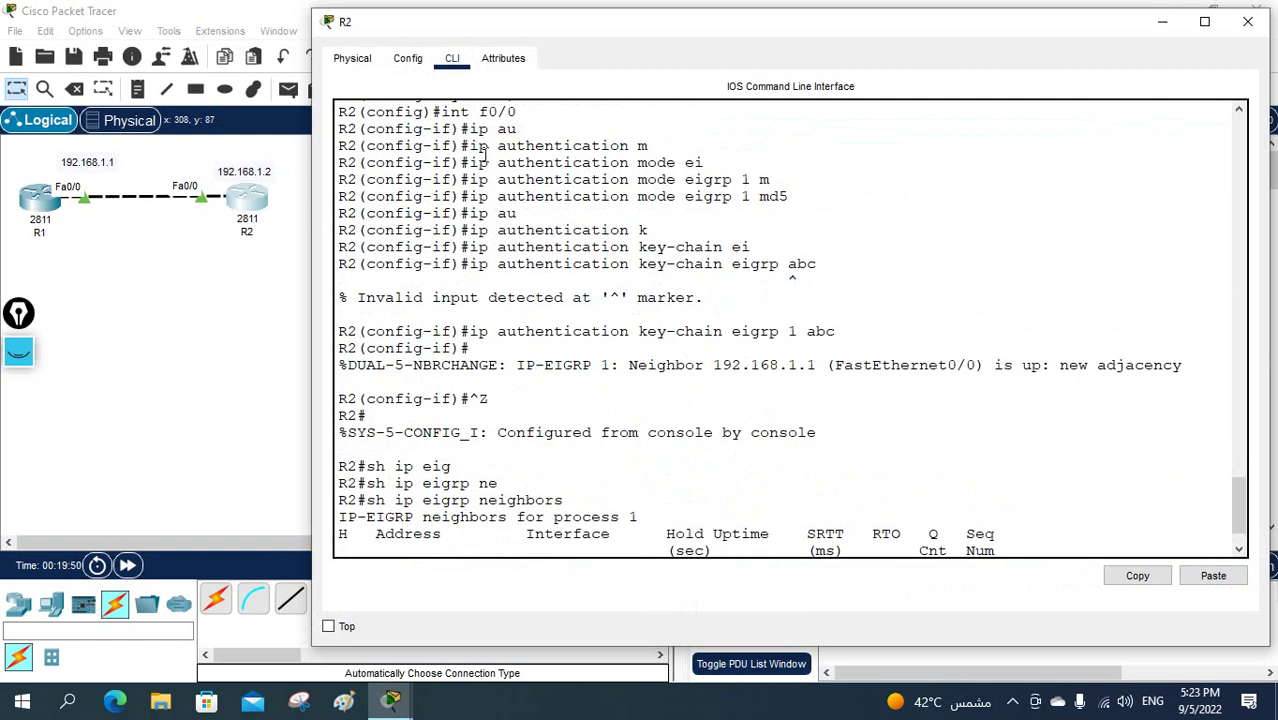
left_click_drag(518, 112, 439, 111)
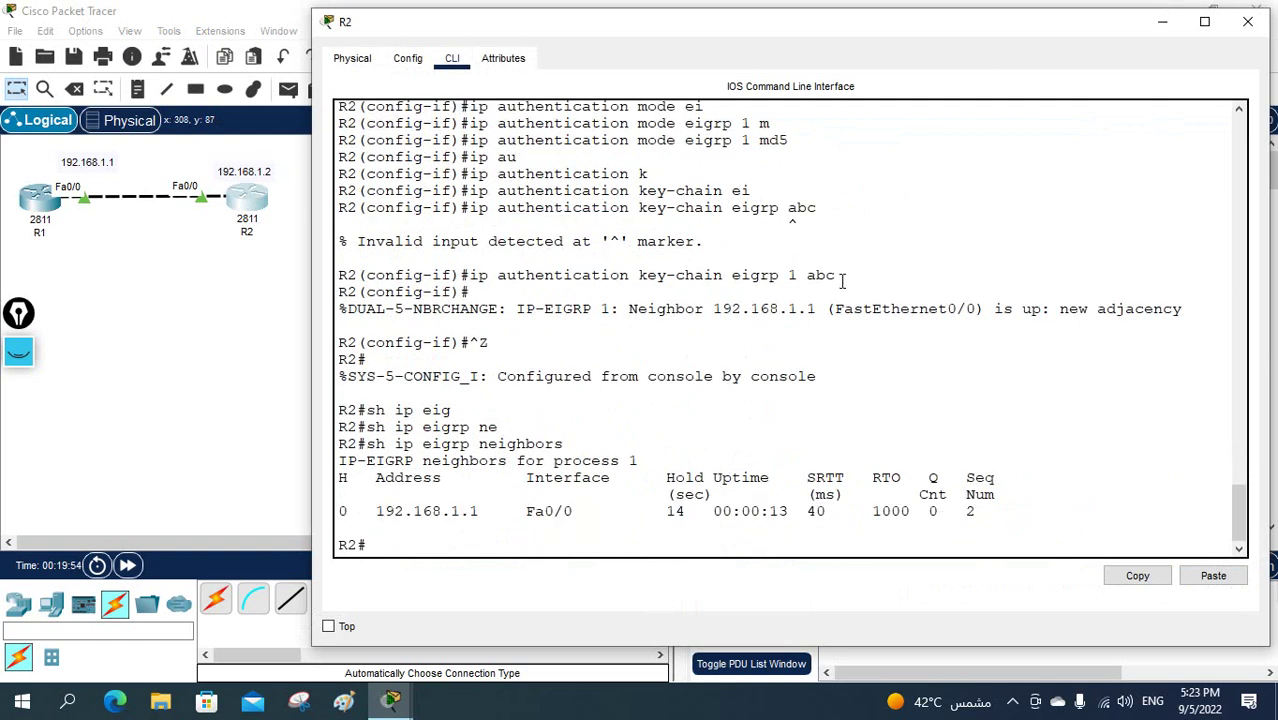
left_click_drag(842, 281, 494, 281)
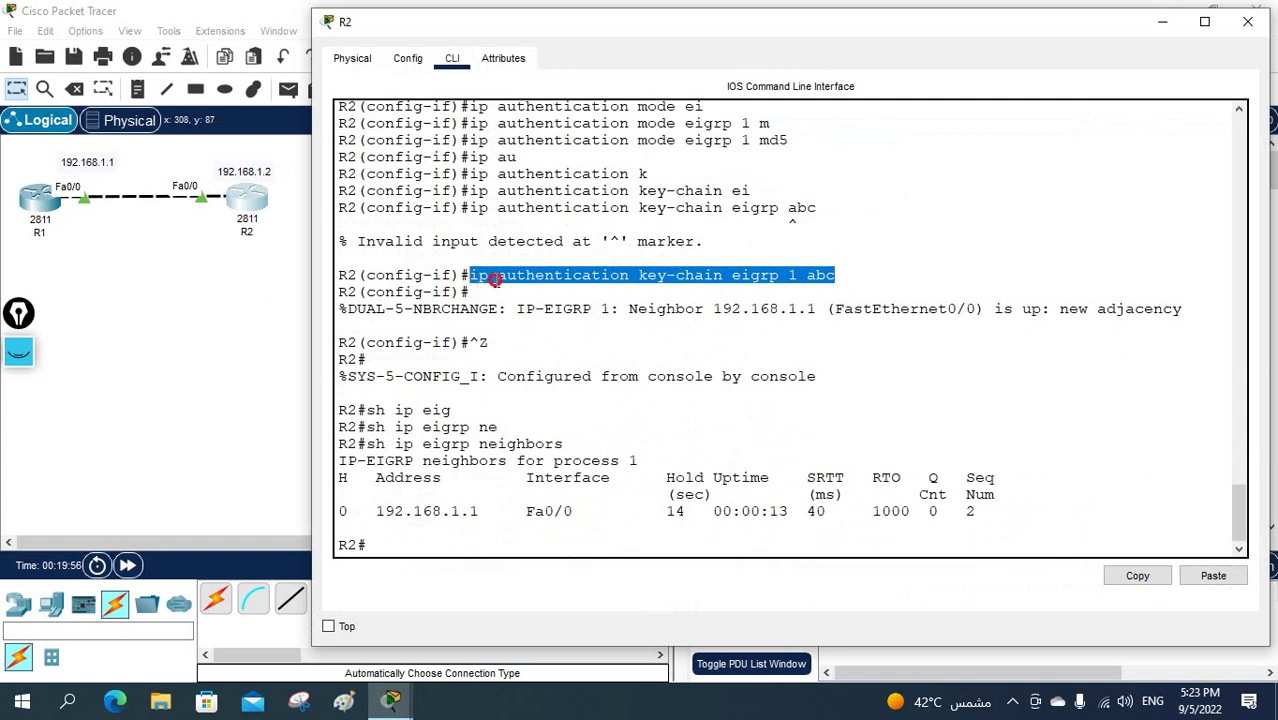
left_click(494, 281)
scroll(484, 190, "up", 1)
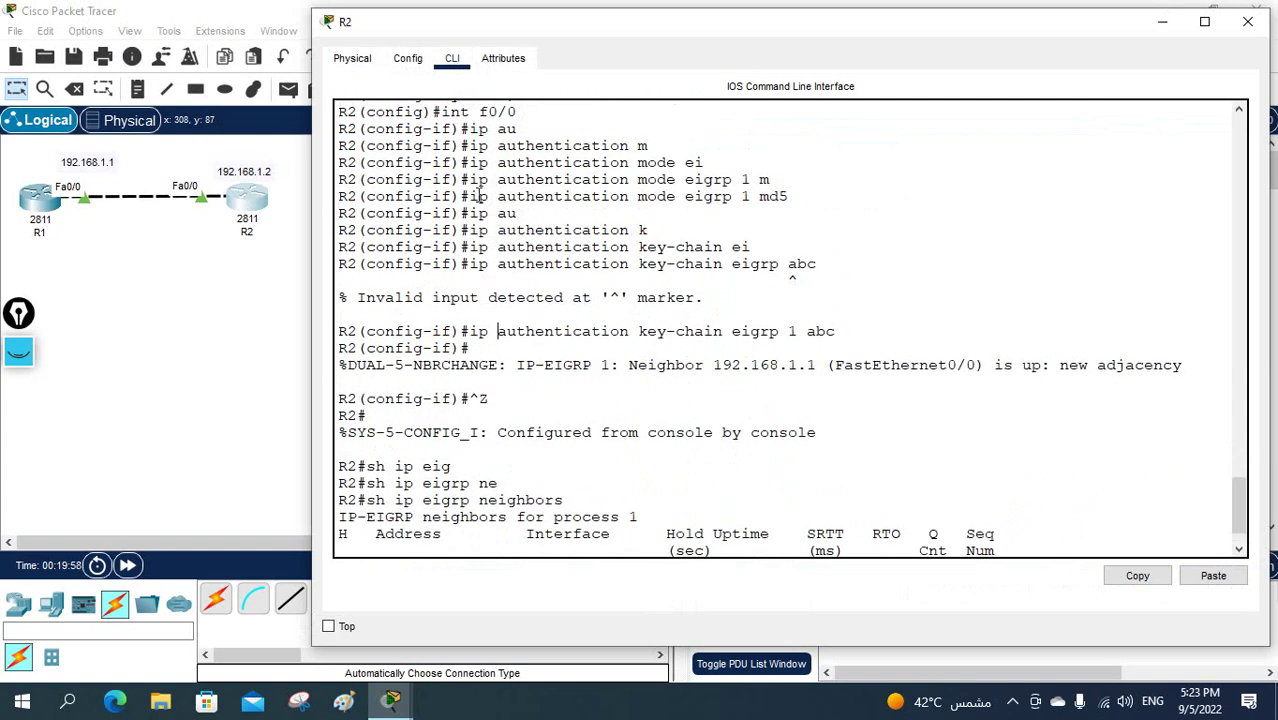
left_click_drag(478, 196, 795, 197)
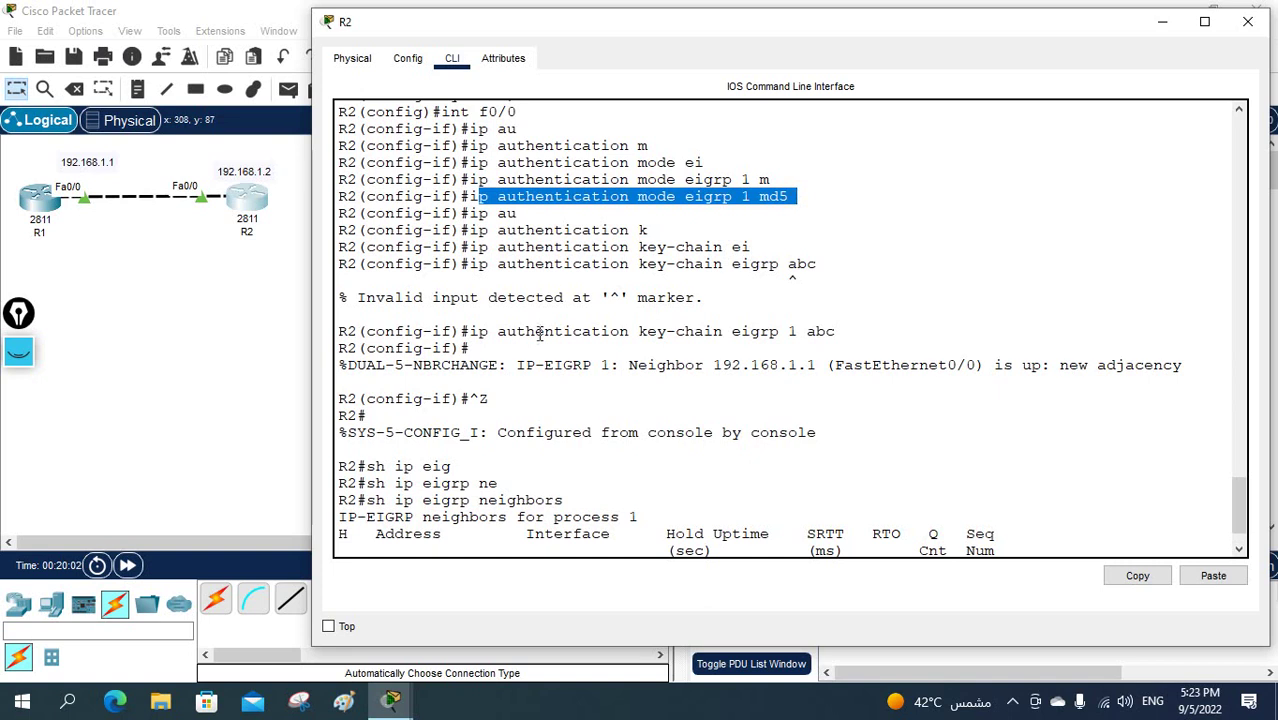
left_click_drag(470, 331, 795, 331)
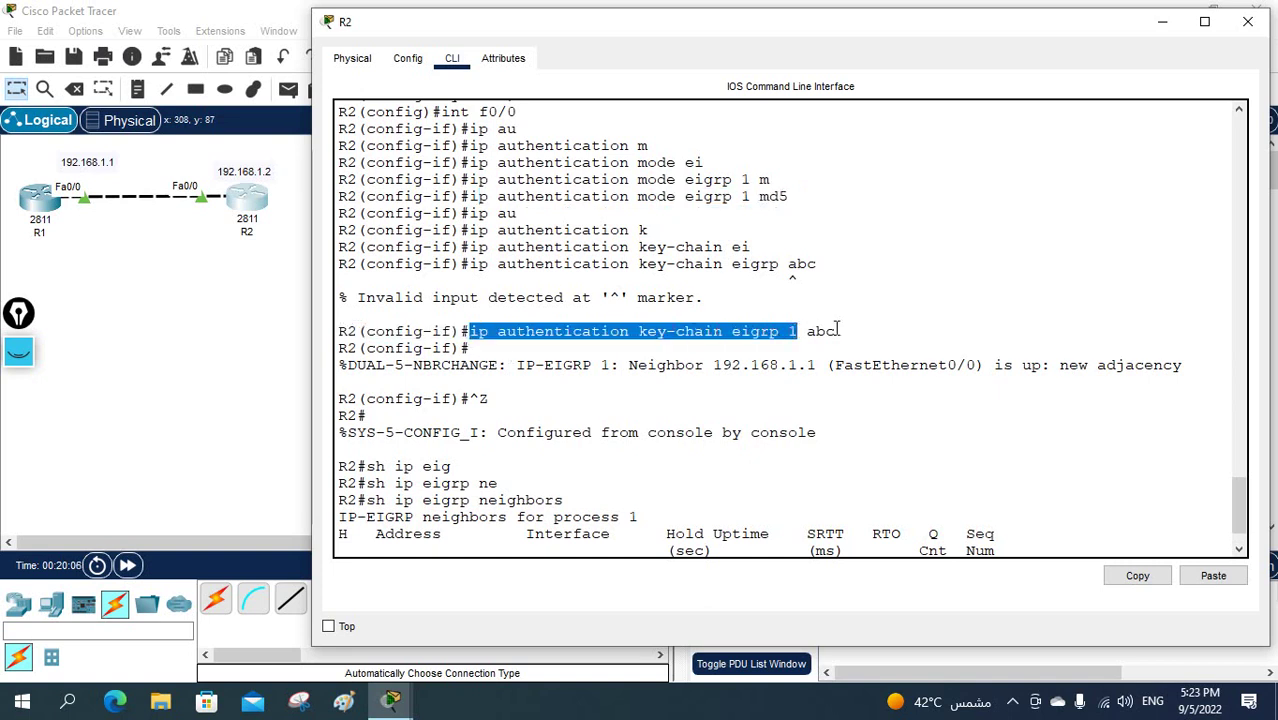
double_click(822, 331)
scroll(770, 388, "up", 5)
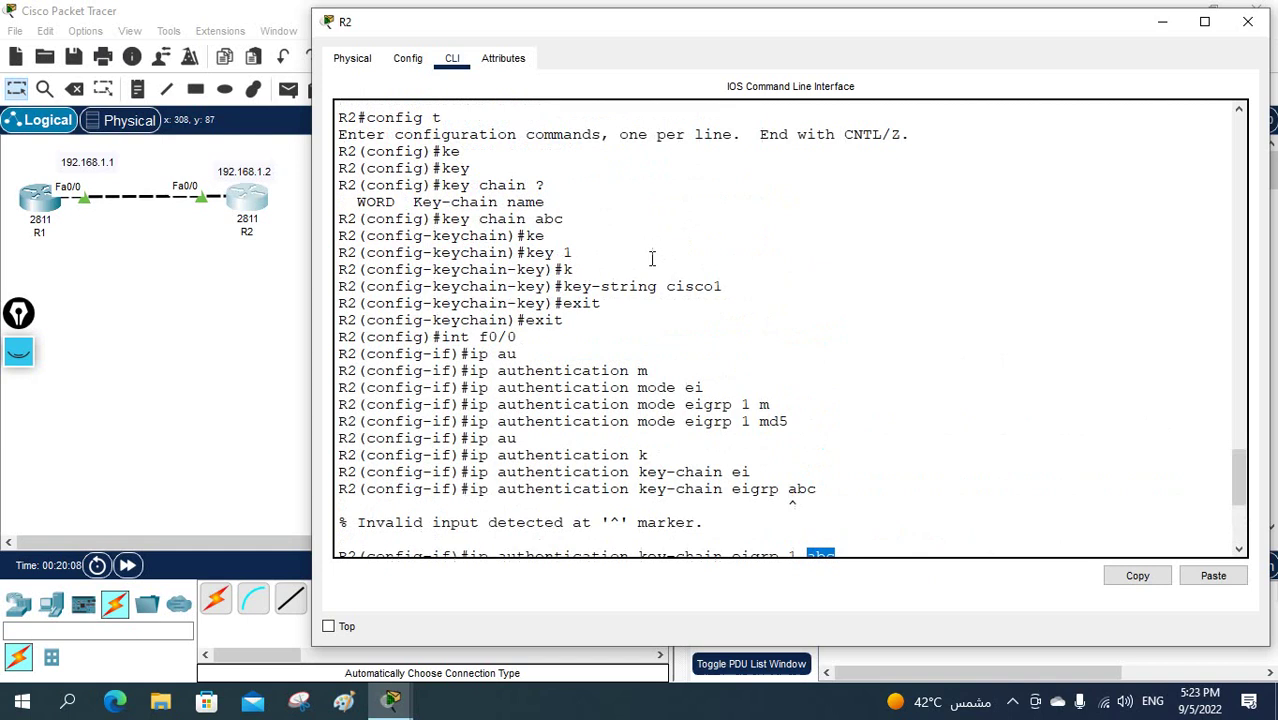
scroll(560, 218, "down", 6)
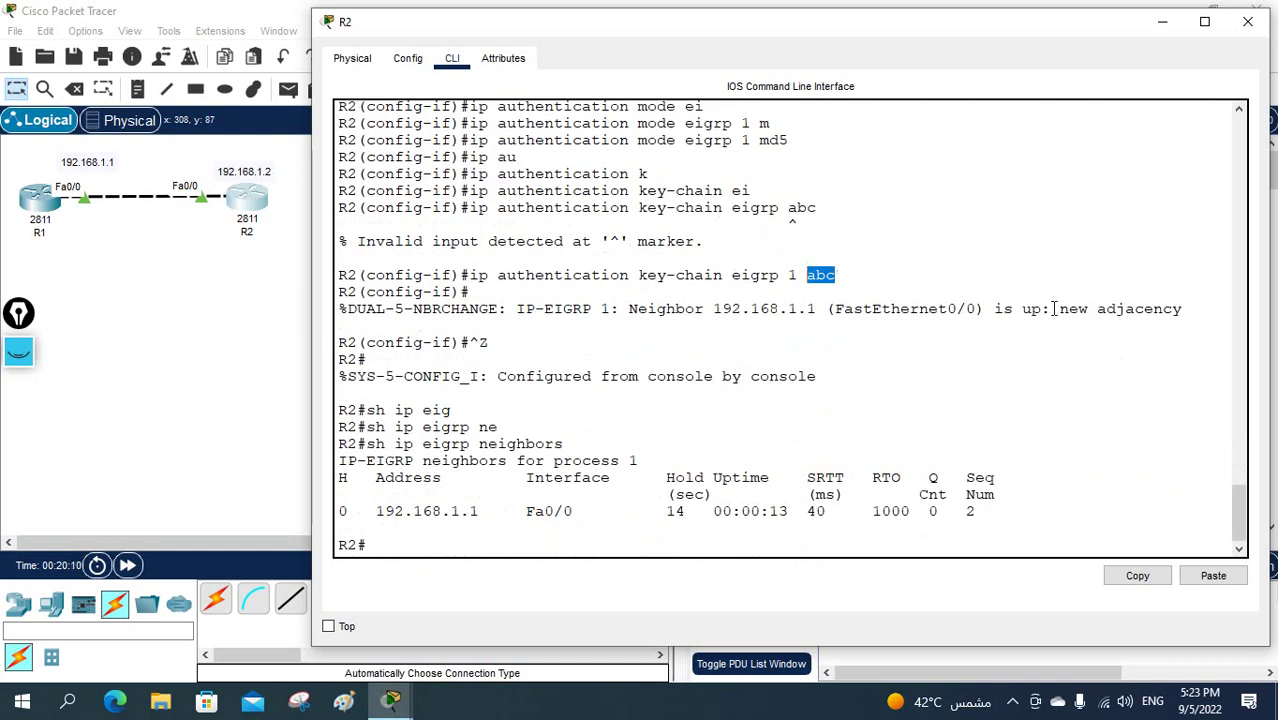
left_click_drag(1207, 307, 348, 308)
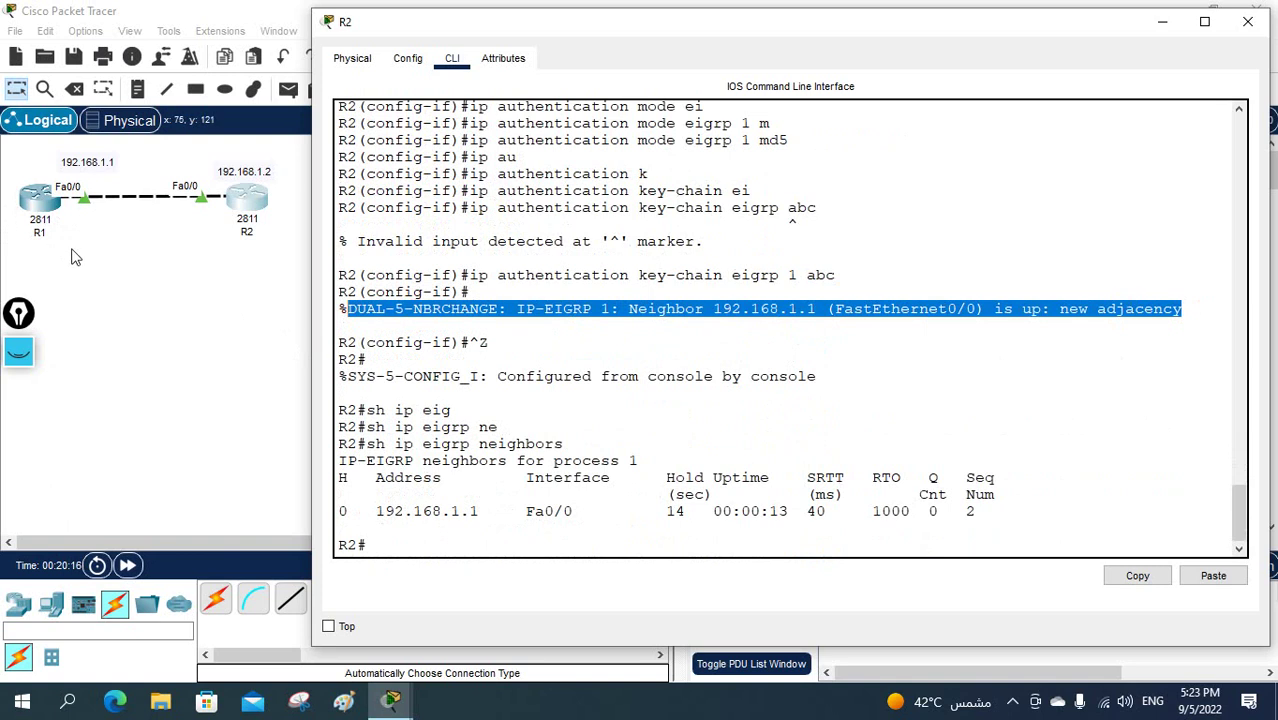
- Place a 2960 switch below R1 and cable it automatically to R1's Fa0/1
left_click(107, 300)
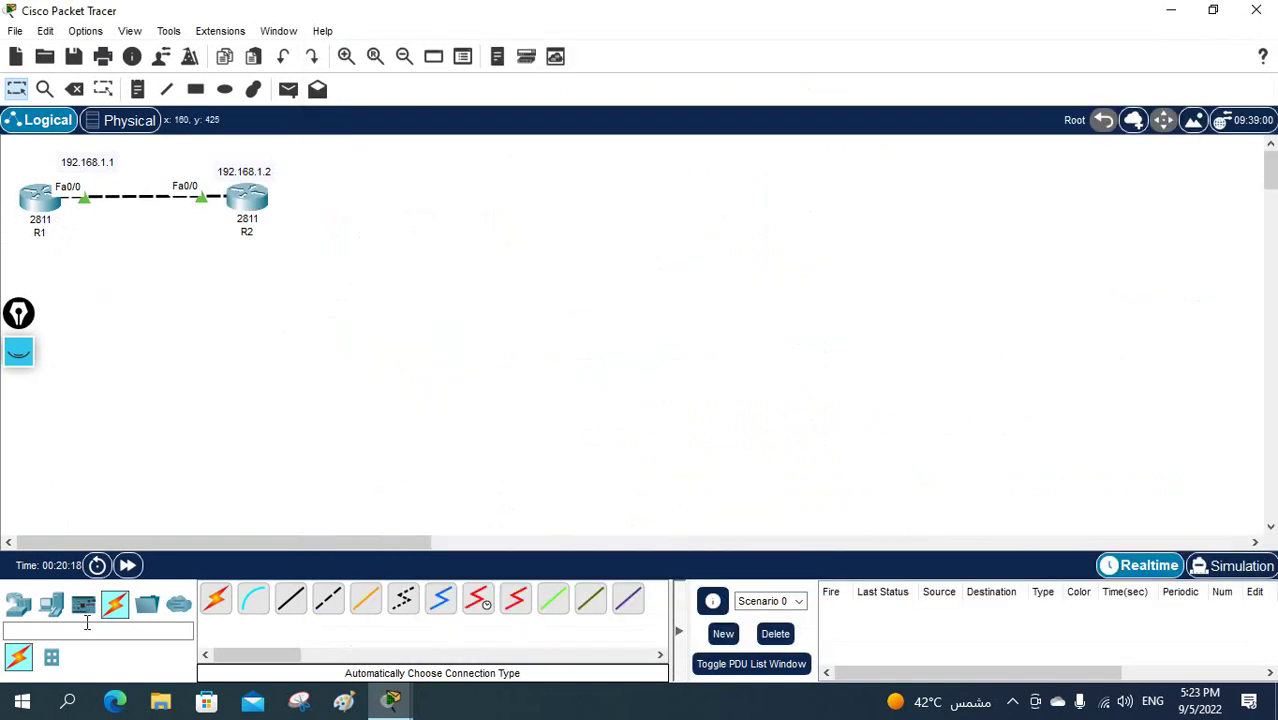
left_click(12, 610)
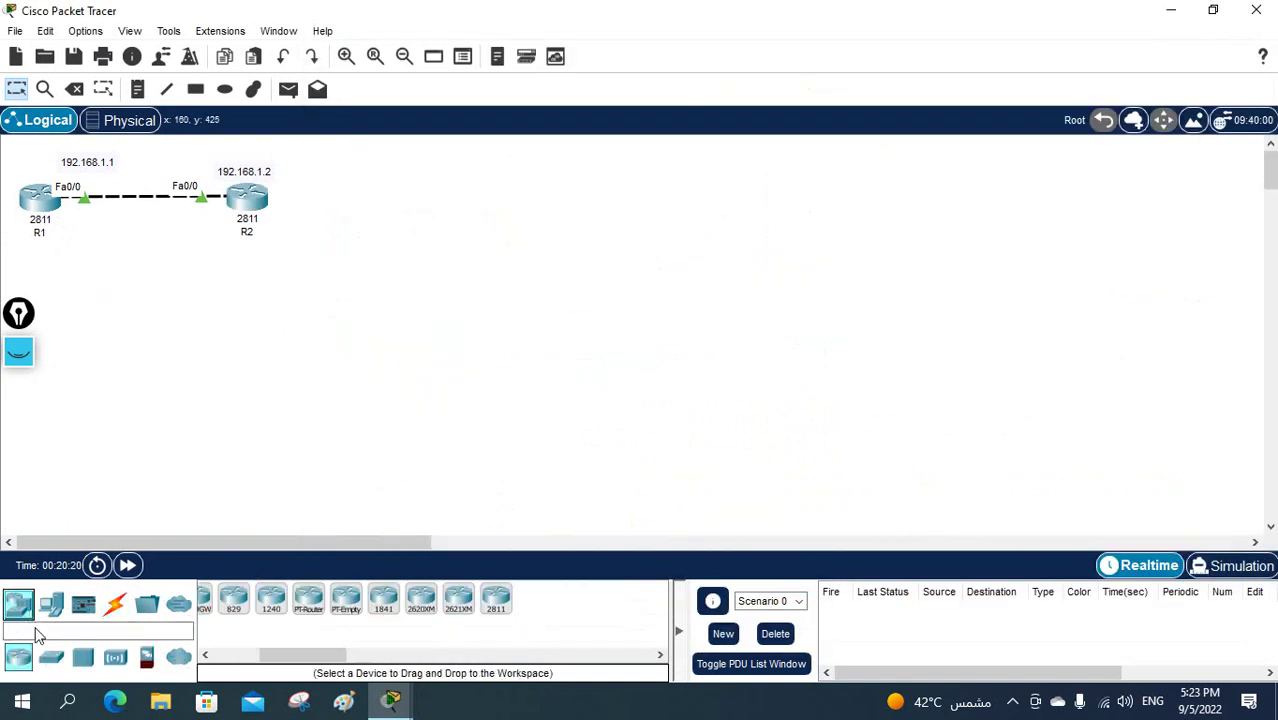
left_click_drag(51, 657, 100, 288)
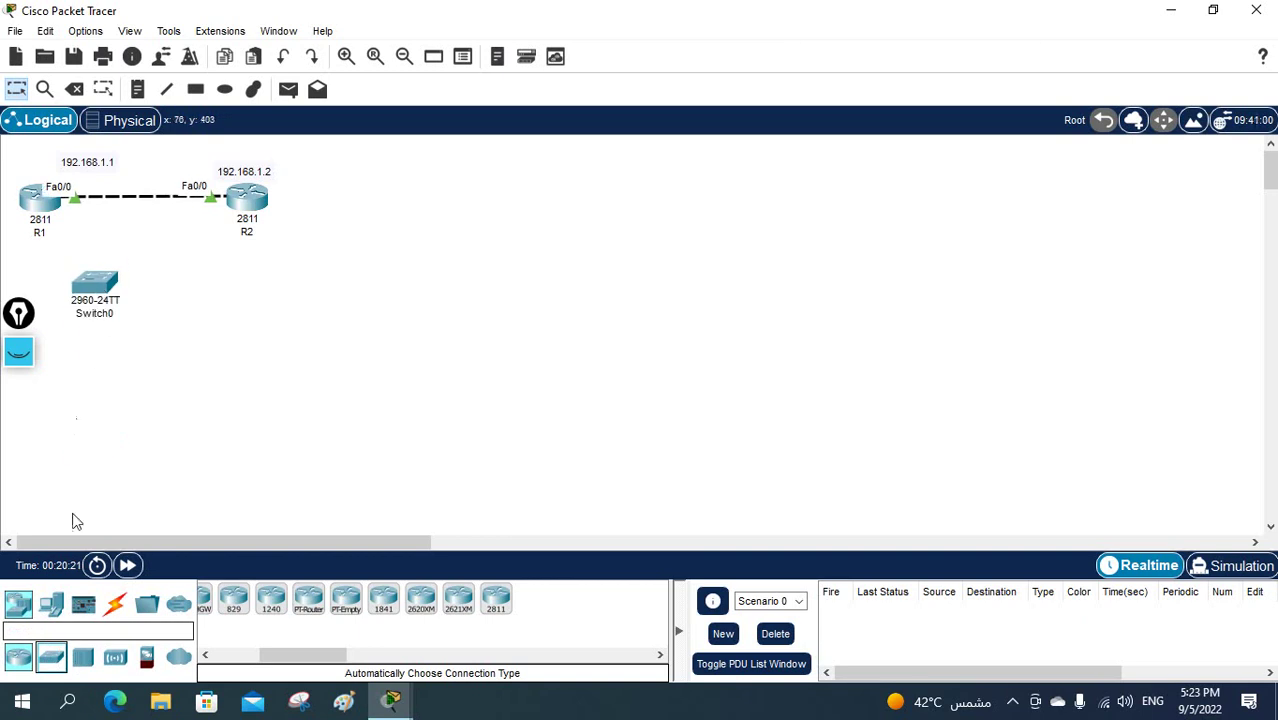
left_click(114, 604)
left_click(218, 603)
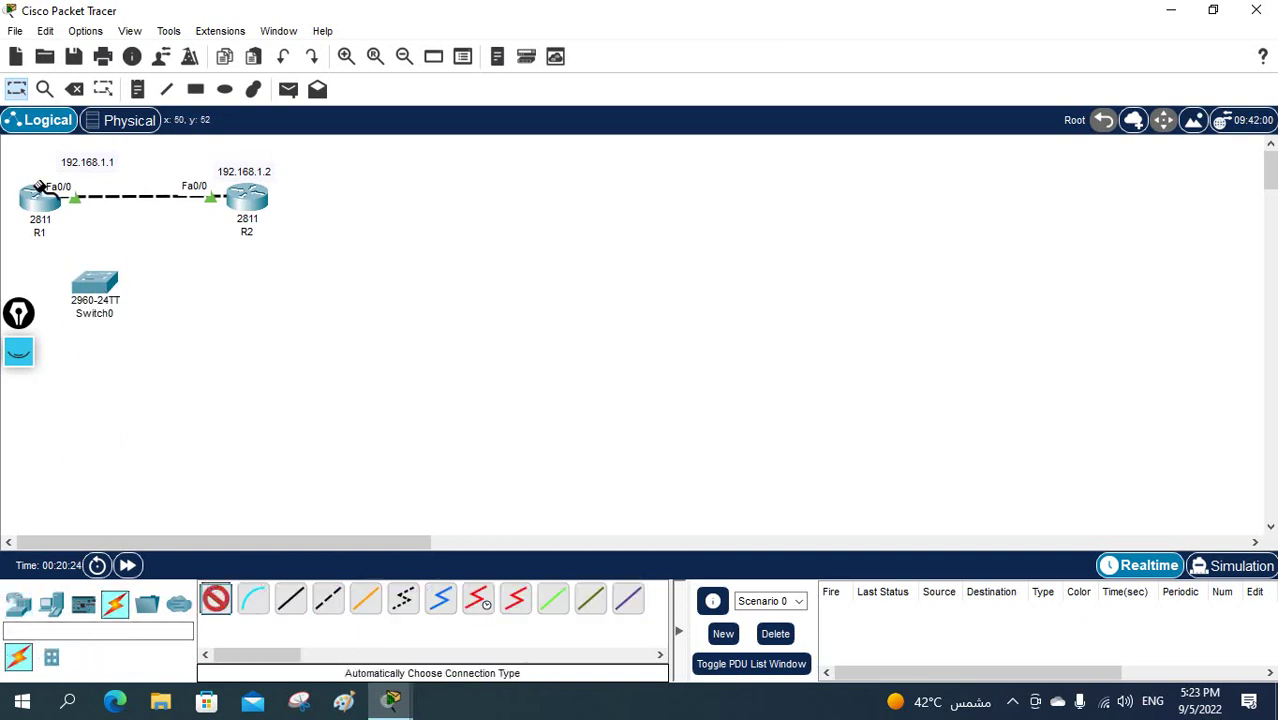
left_click(38, 208)
left_click(96, 285)
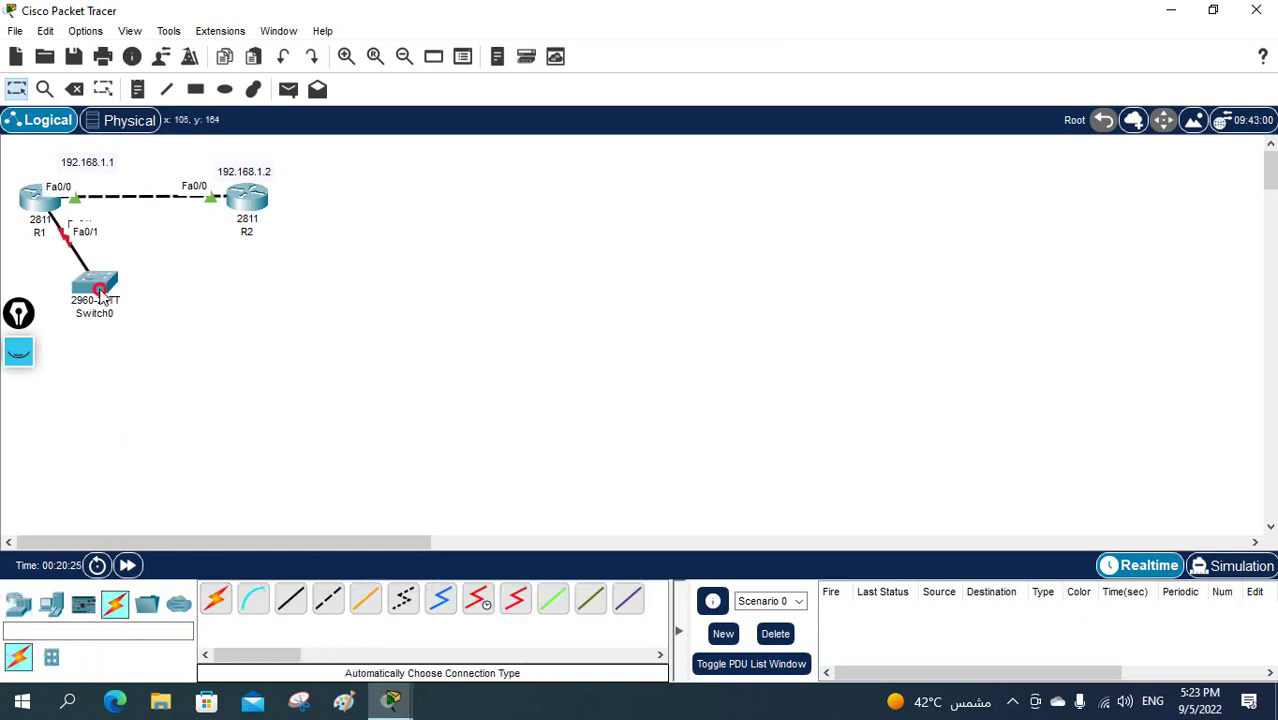
left_click_drag(96, 285, 181, 338)
- Add a 2811 Router2 cabled to Switch0, then reopen R1's command line
left_click(18, 604)
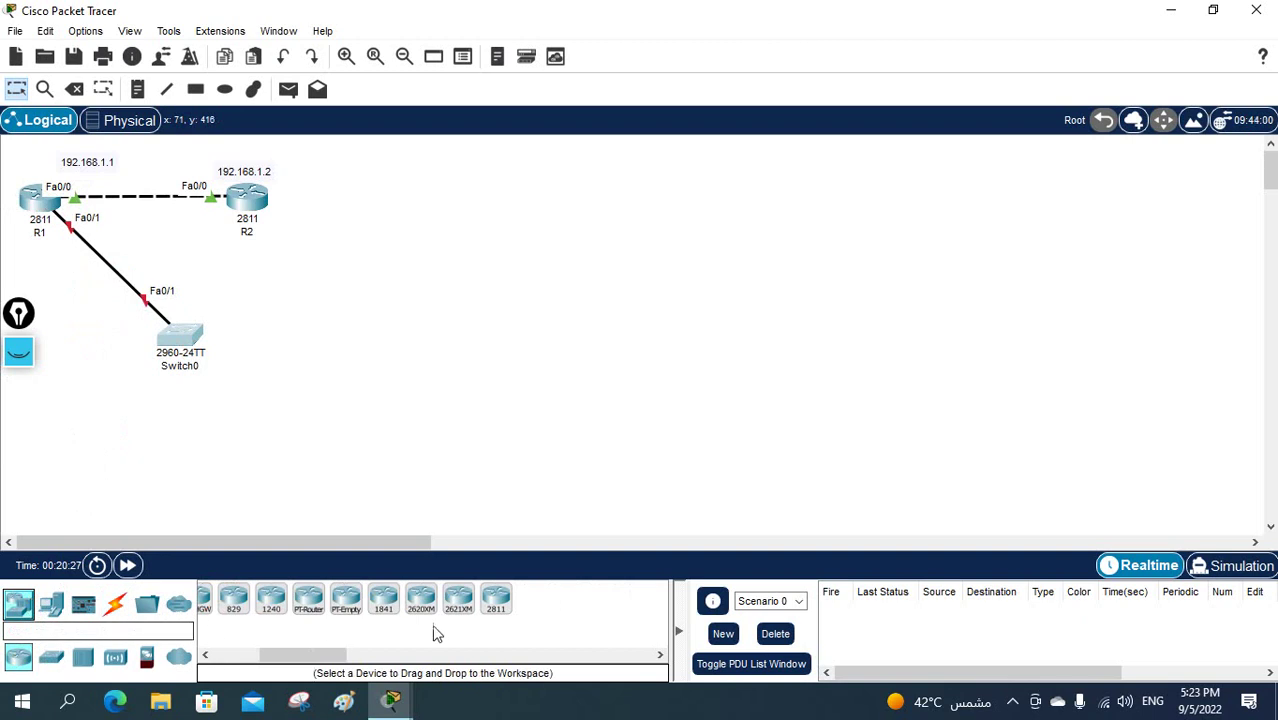
left_click(496, 600)
left_click(260, 490)
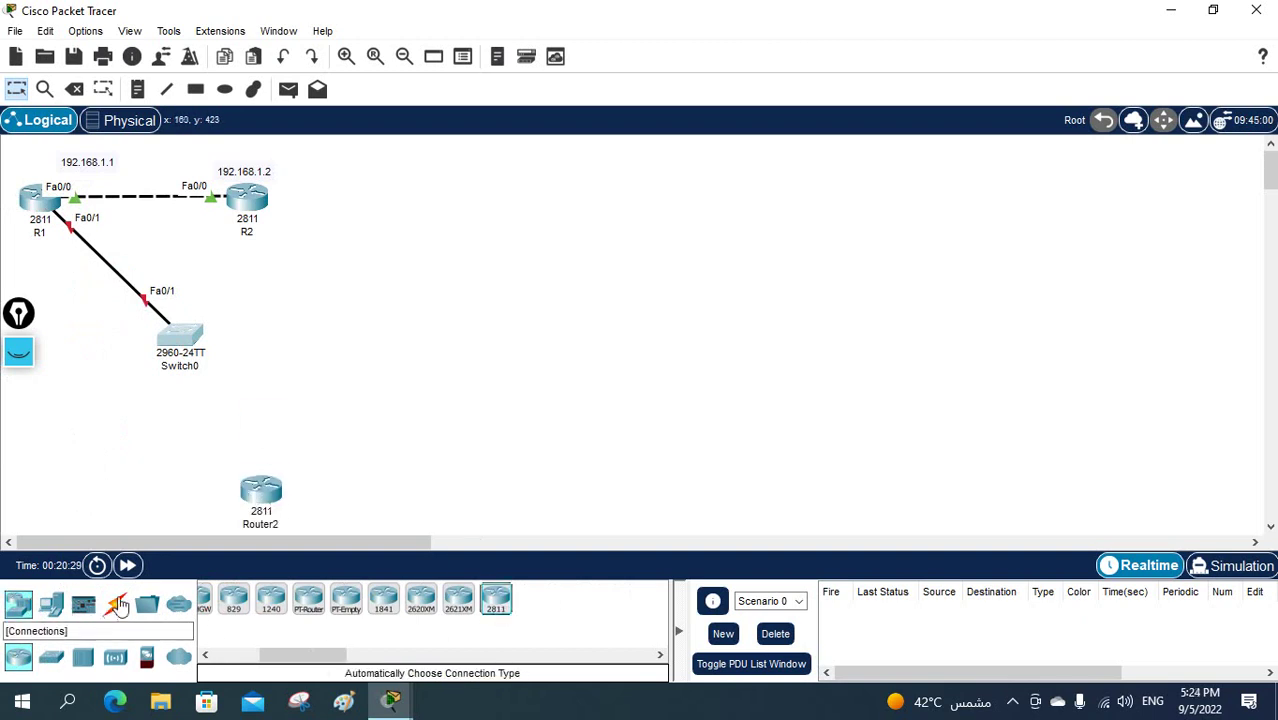
left_click(114, 603)
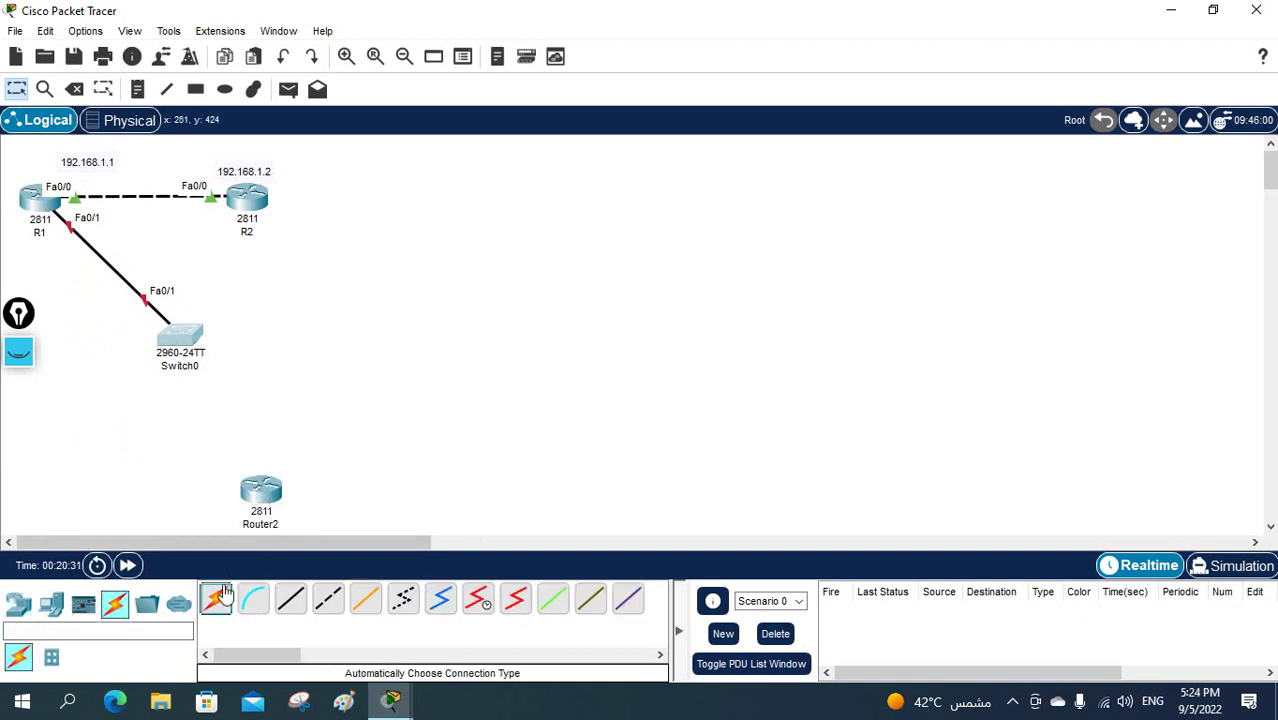
left_click(216, 598)
left_click(262, 490)
left_click(186, 341)
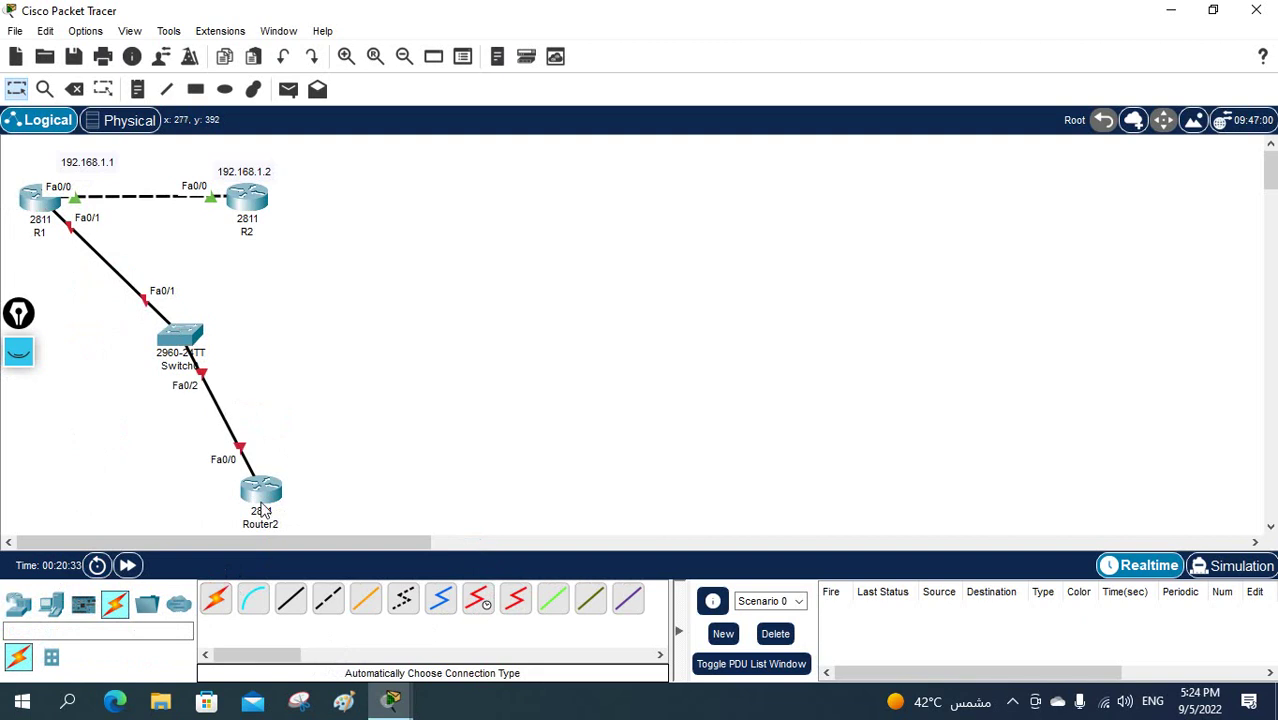
left_click_drag(262, 492, 469, 477)
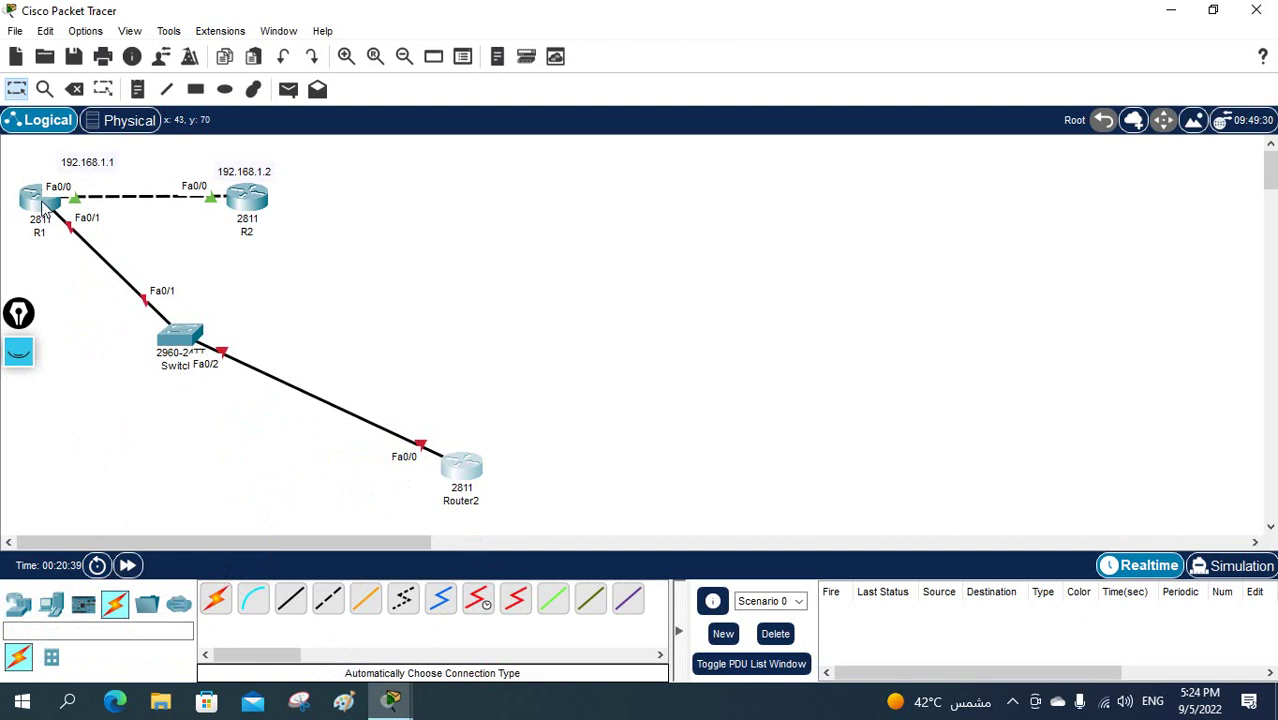
left_click(44, 208)
left_click(597, 337)
- On R1, address Fa0/1 as 192.168.2.1 255.255.255.0 and enable it with 'no sh'
key("Return")
key("Return")
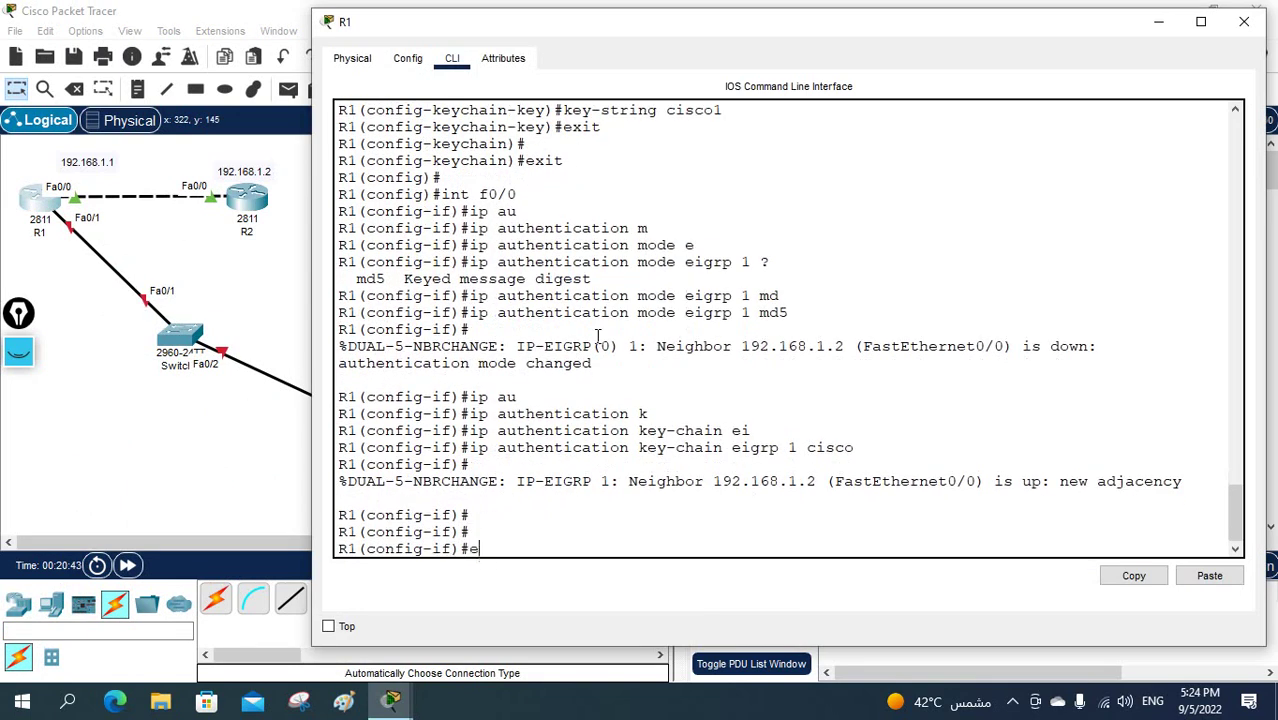
type("exit")
key("Return")
type("int ")
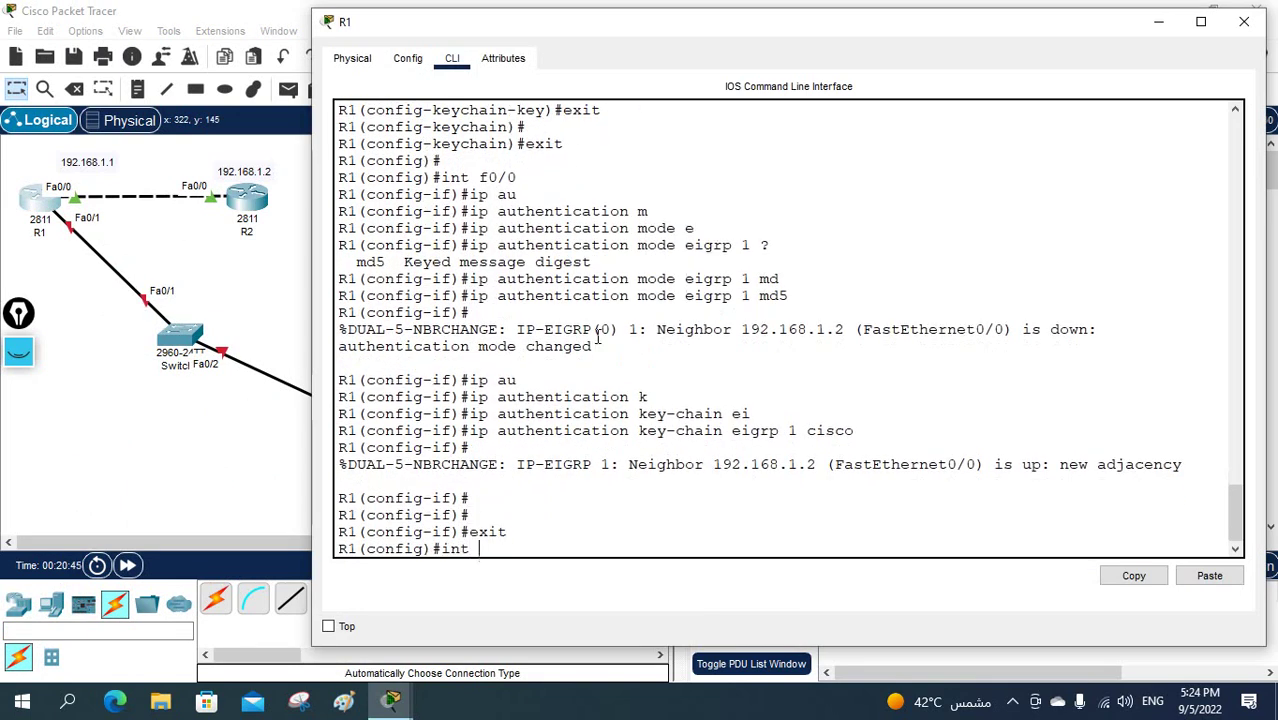
type("f0/1")
key("Return")
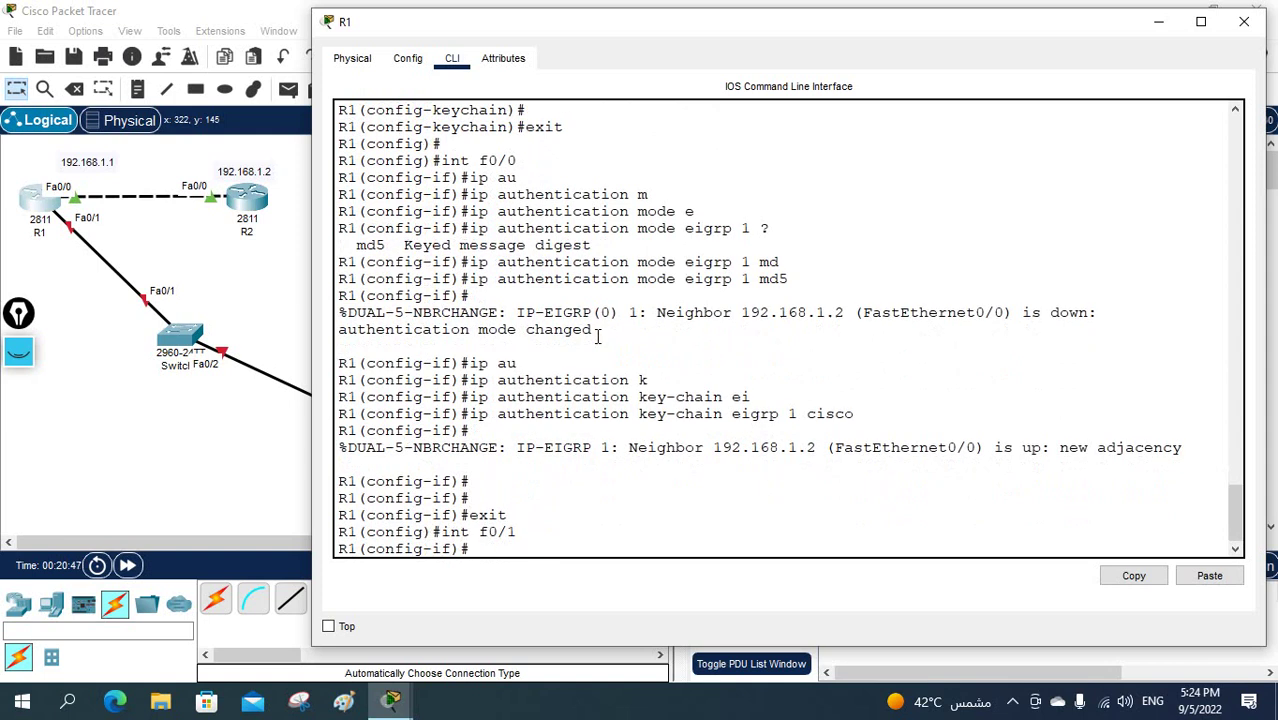
type("ip add")
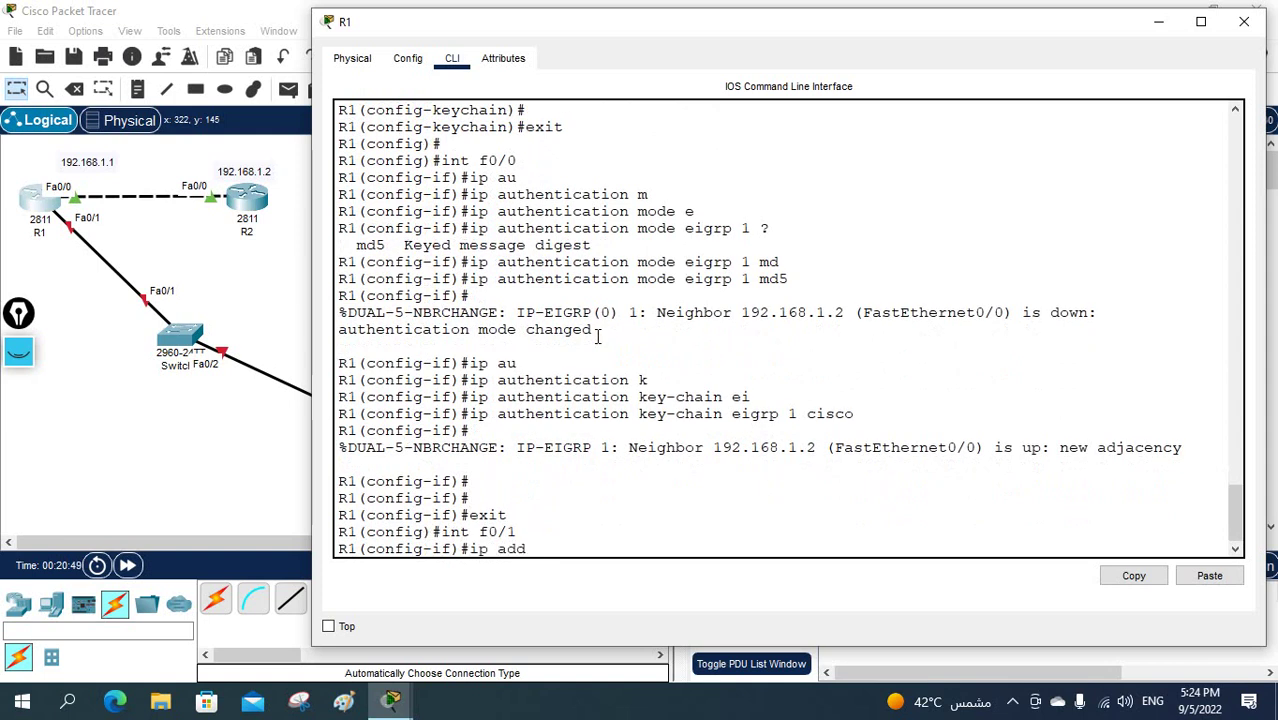
type(" 192.168.2.1 255.255")
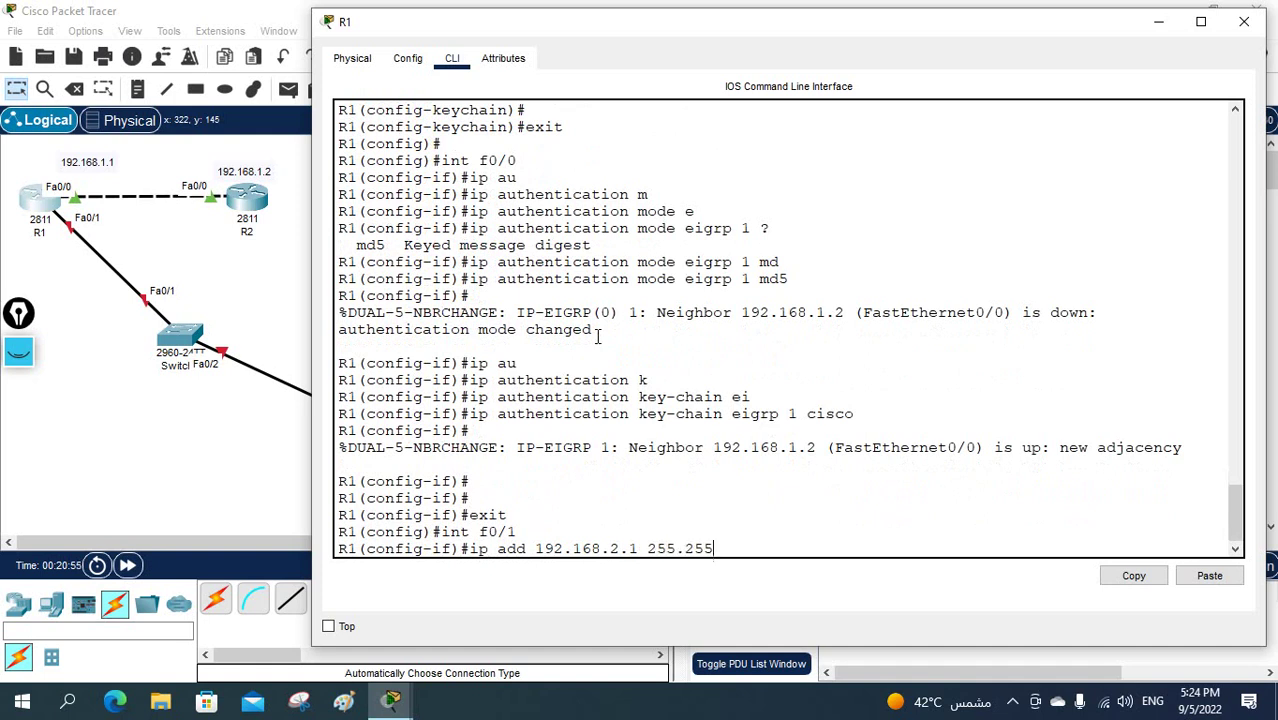
type(".255.0")
key("Return")
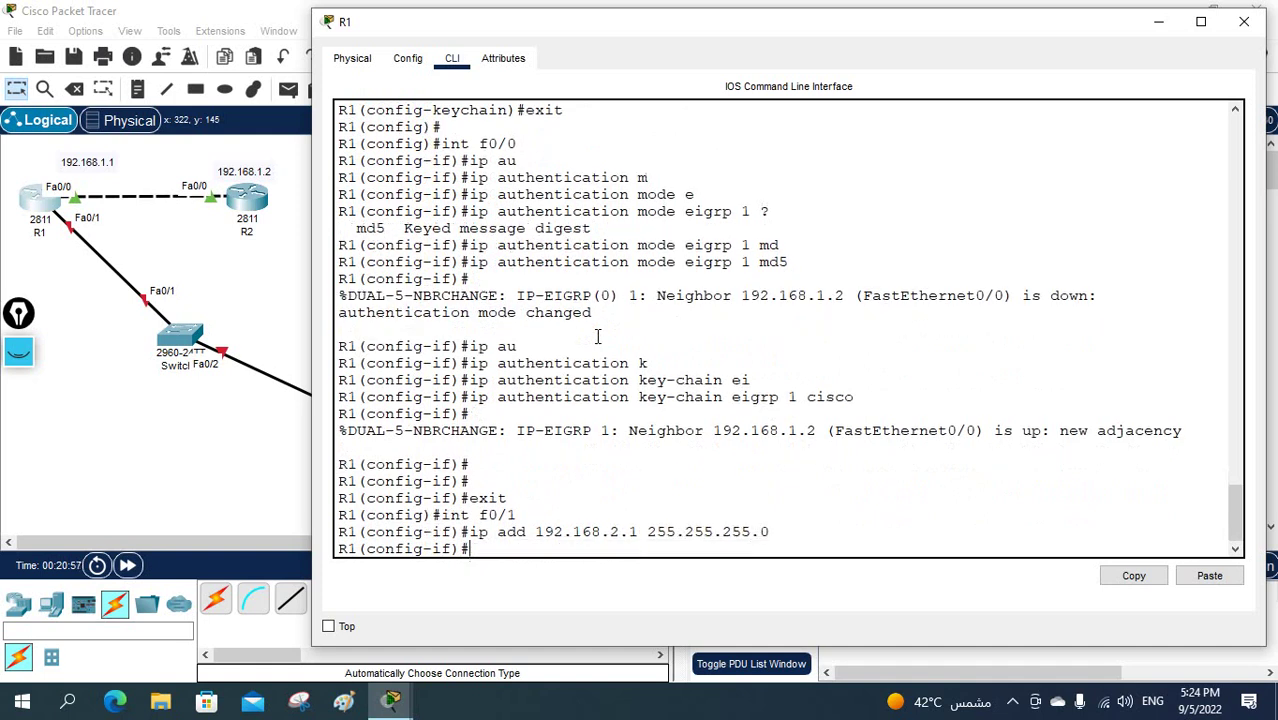
type("no sh")
key("Return")
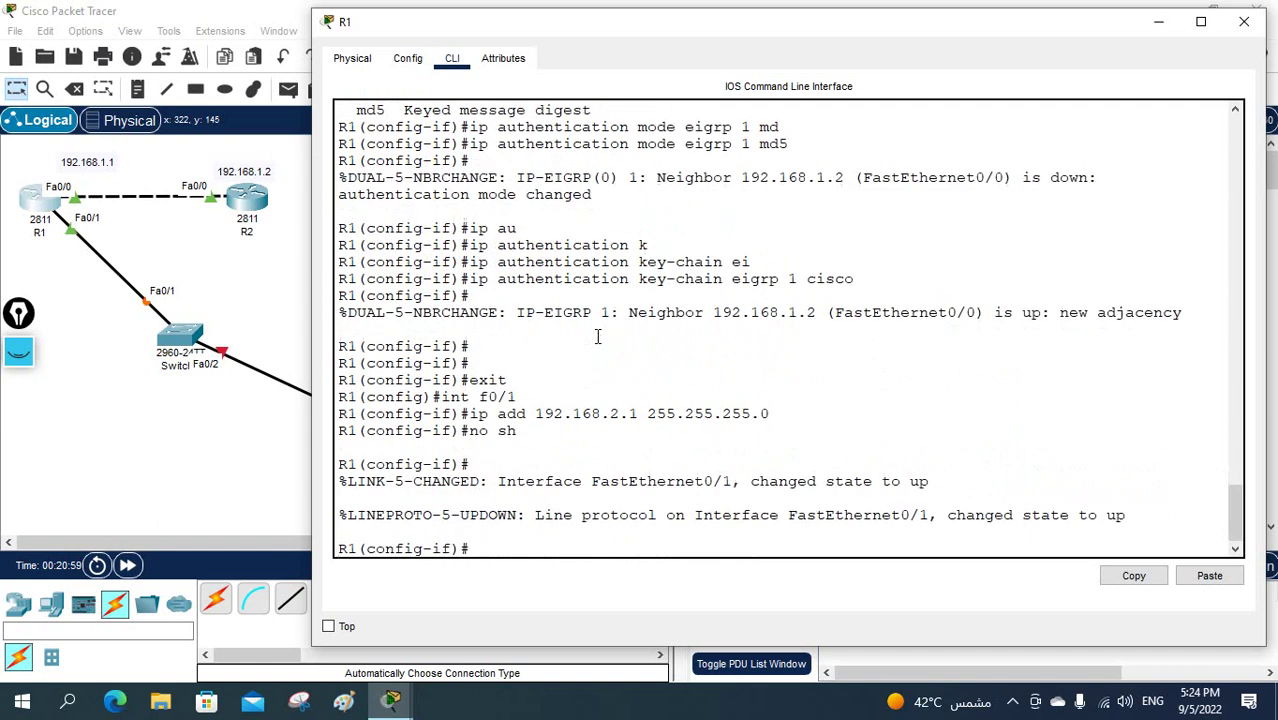
key("Return")
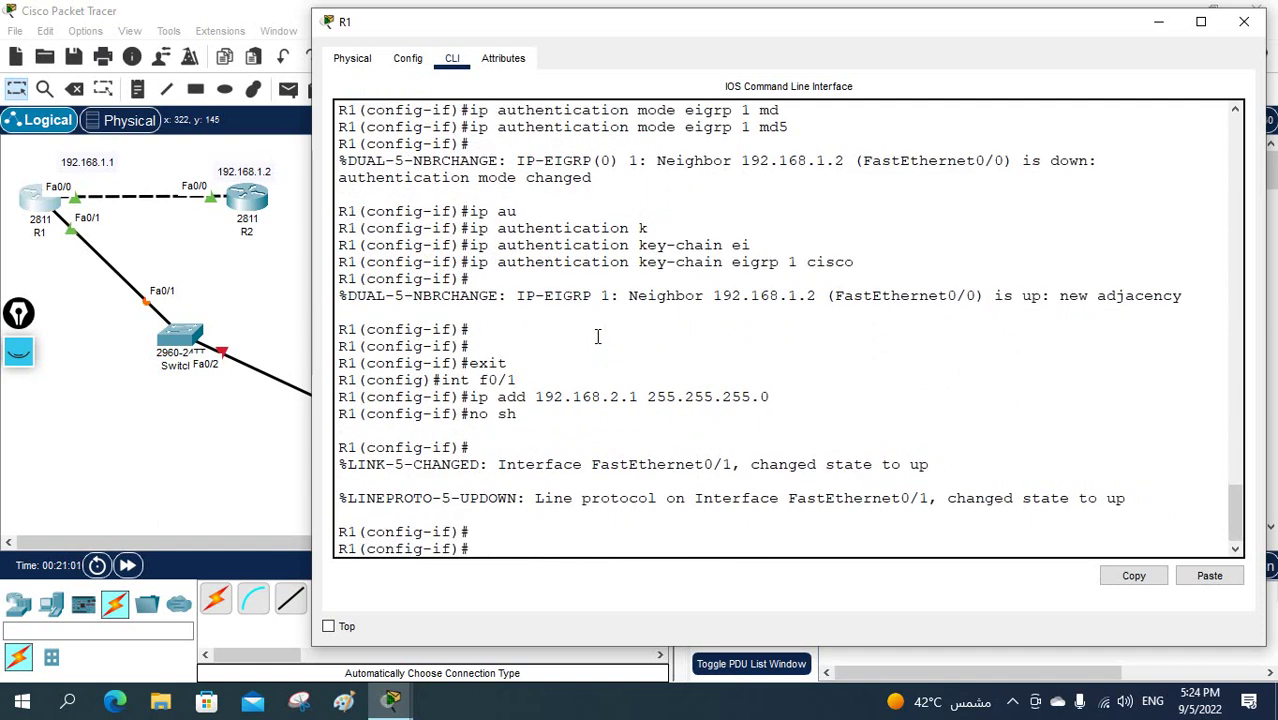
- Leave interface mode and enter R1's 'router eigrp 1' configuration
type("exit")
key("Return")
type("r")
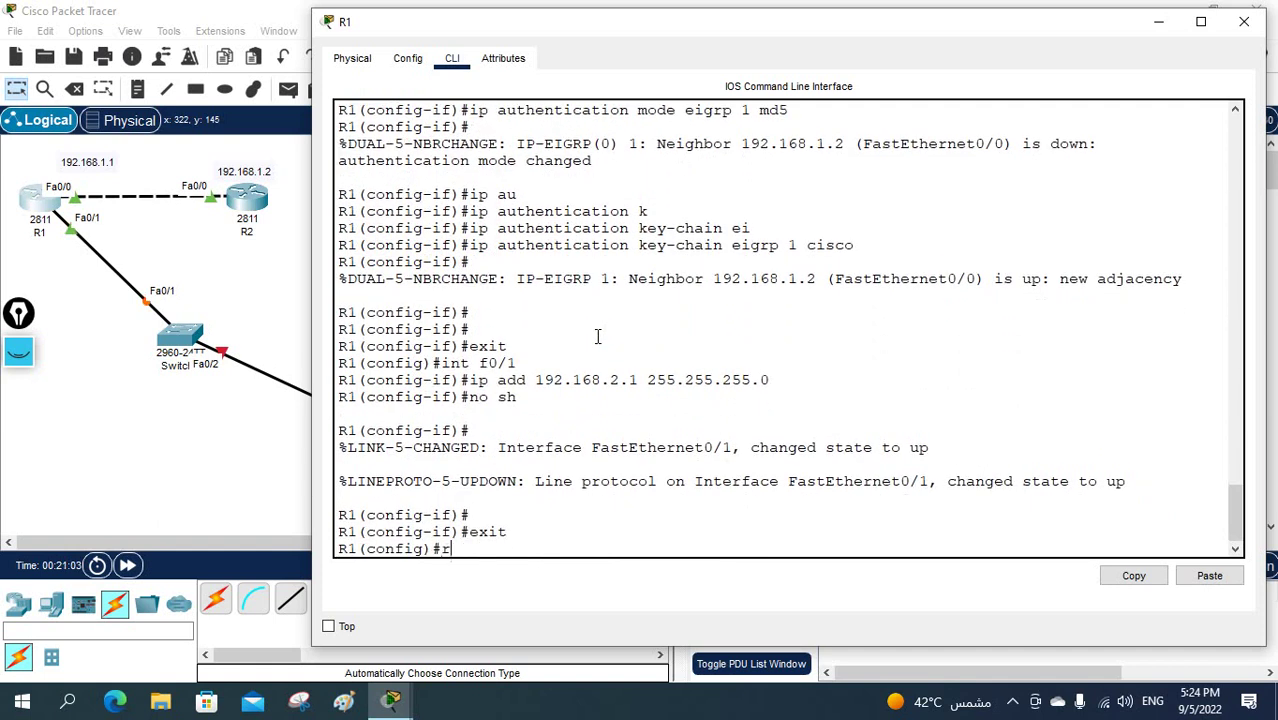
type("out")
key("Tab")
type("ei")
key("Tab")
type("1")
key("Return")
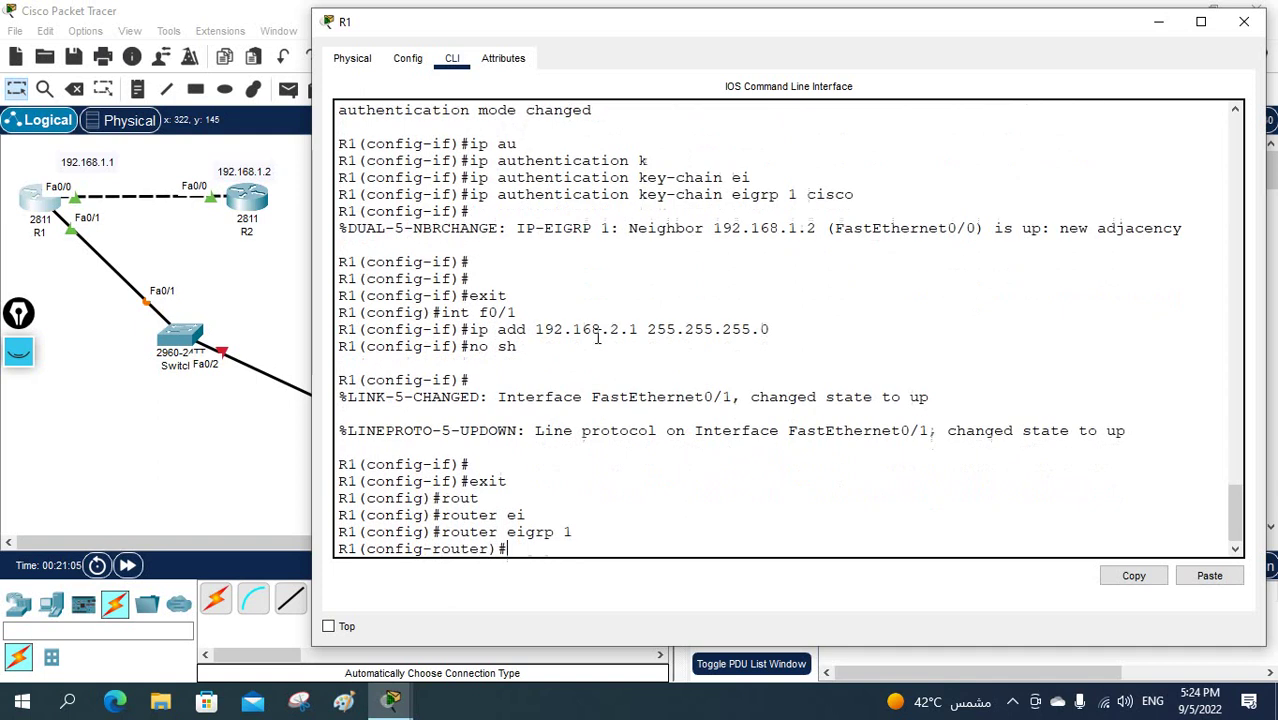
- Add network 192.168.2.0 0.0.0.255 to EIGRP 1, return to privileged mode, and open R2's CLI
type("ne")
key("Tab")
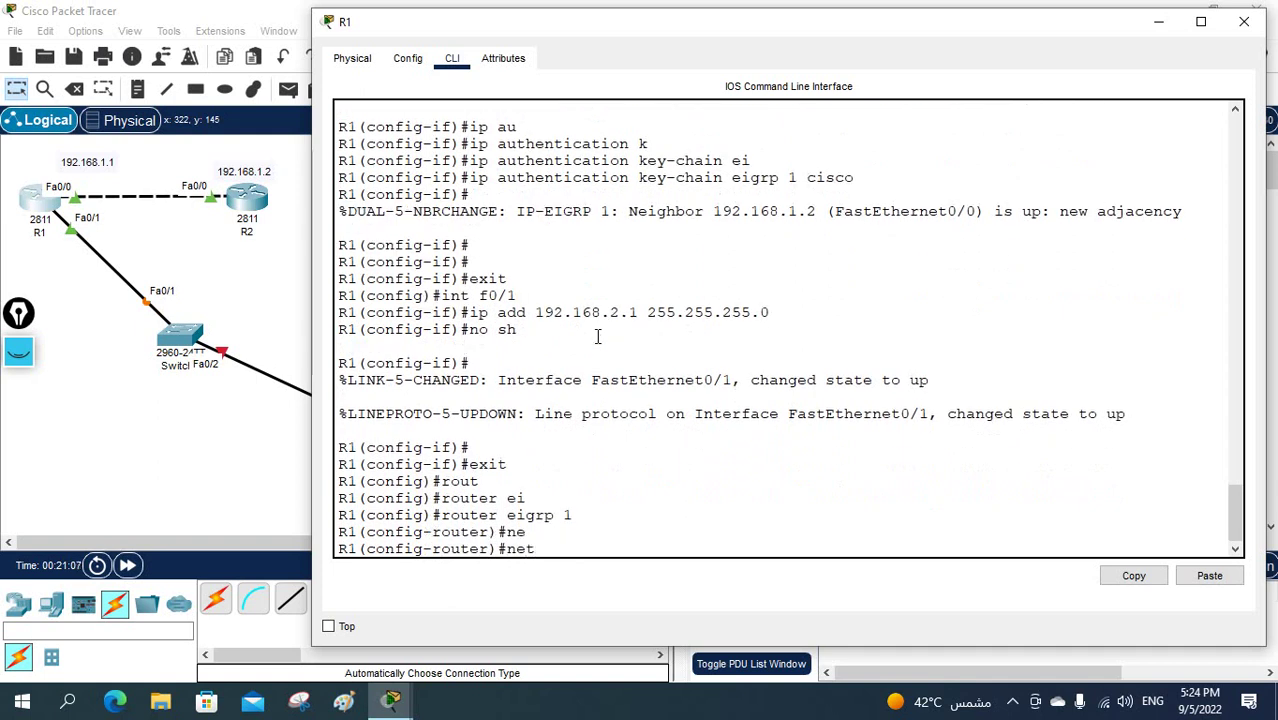
type("t")
key("Tab")
type("192.")
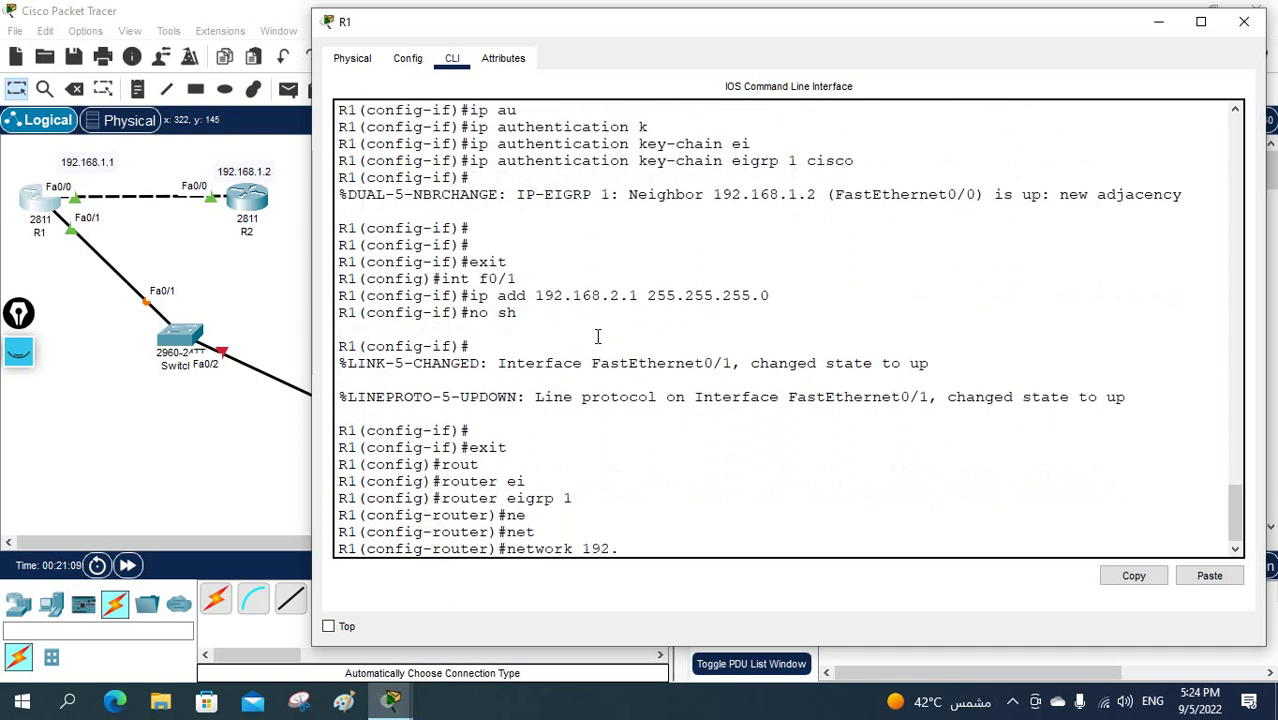
type("168.1.")
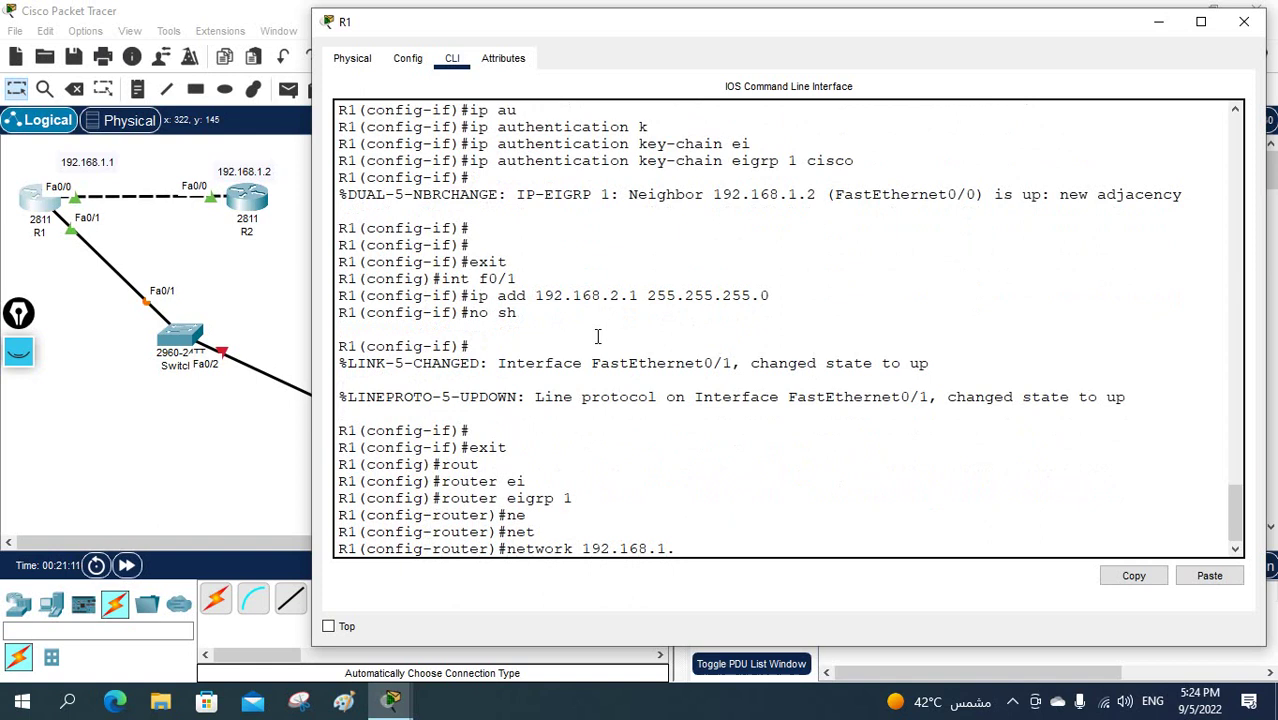
key("BackSpace")
key("BackSpace")
type("20.")
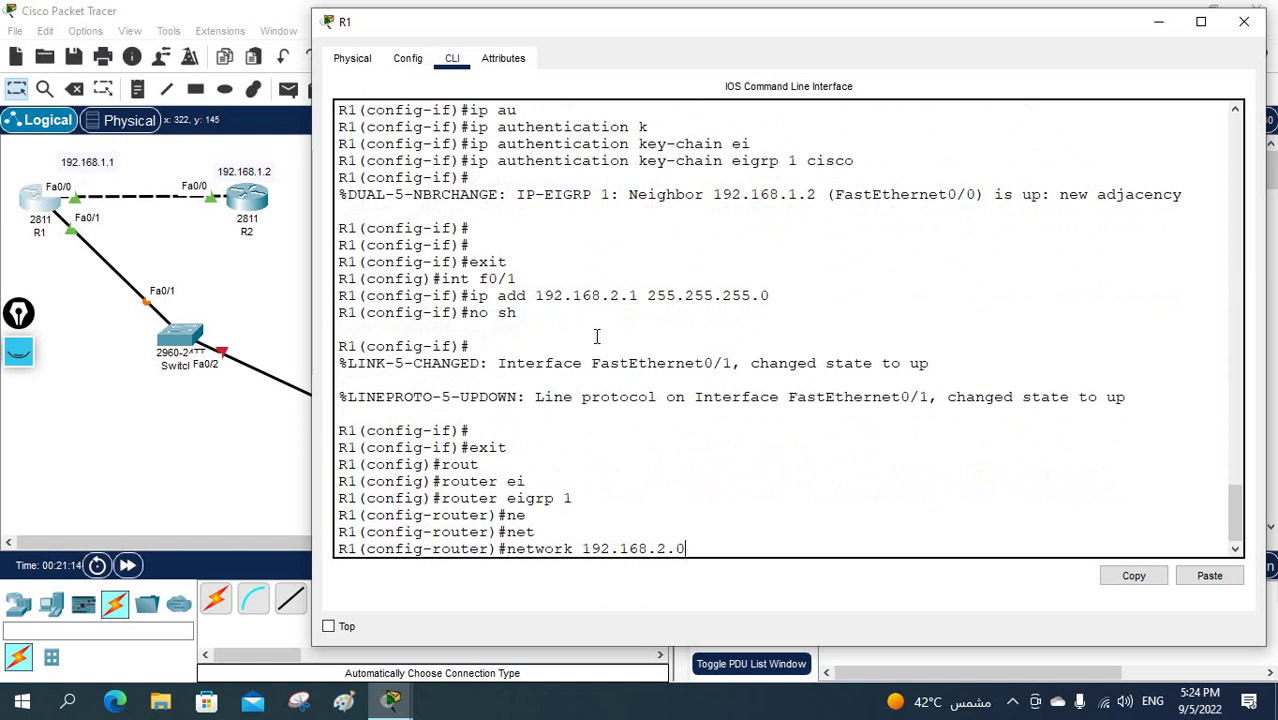
key("super")
key("super")
type("0.0.0.255")
key("Return")
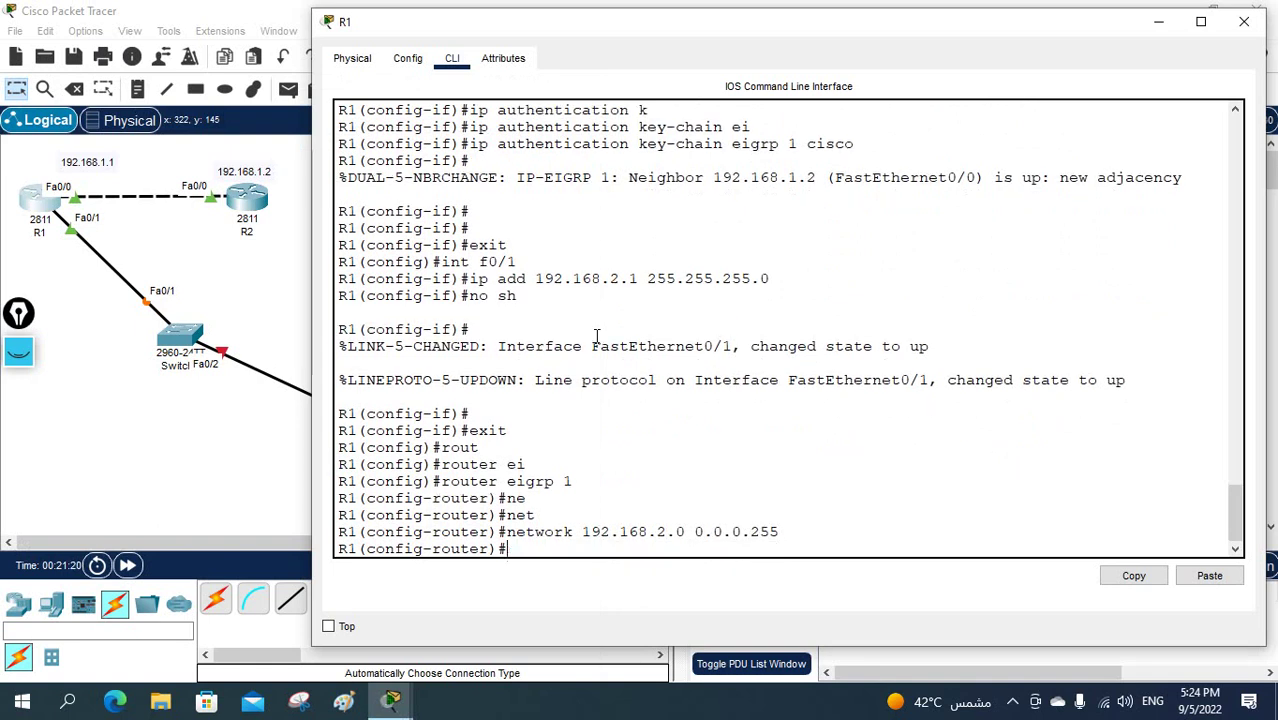
key("ctrl+z")
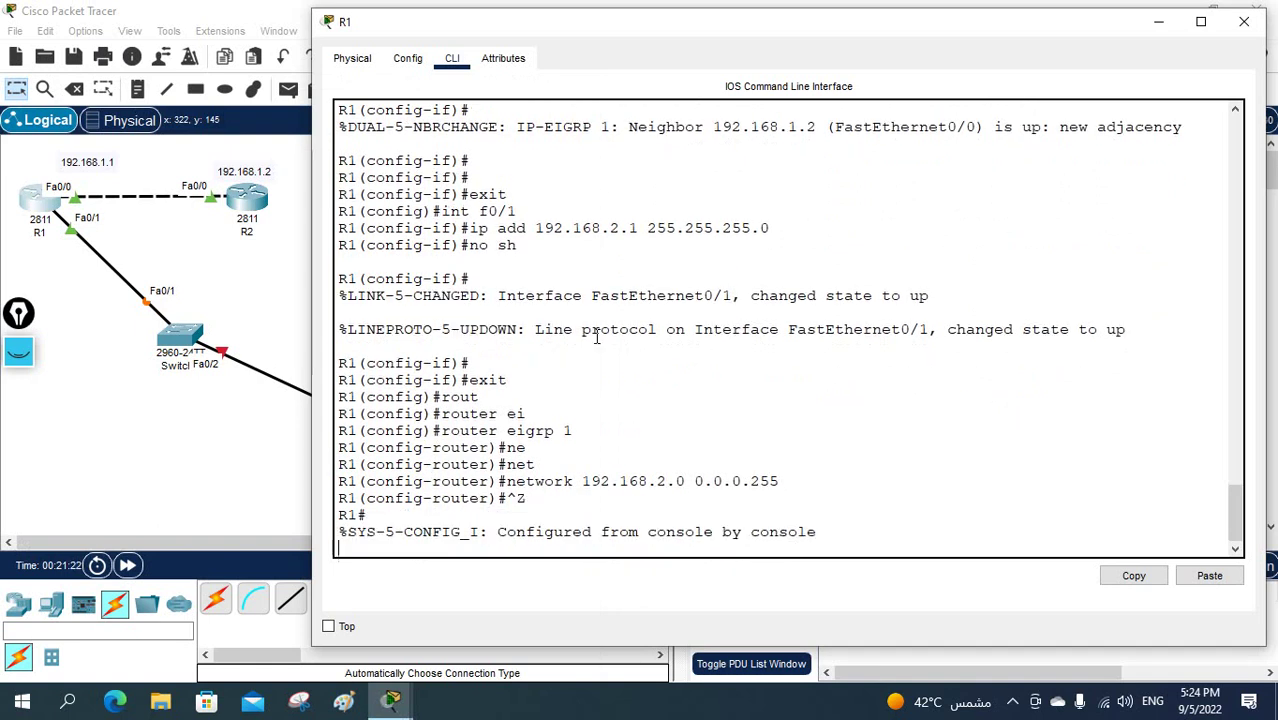
key("Return")
key("Return")
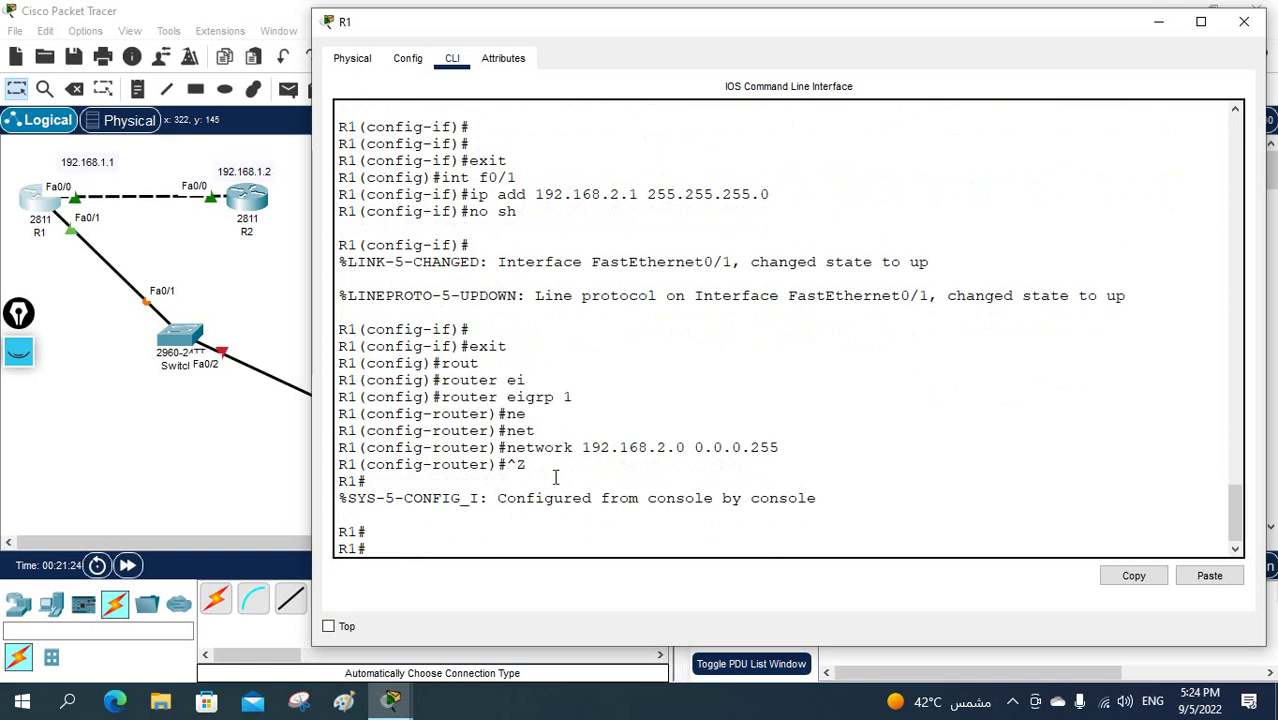
left_click(229, 203)
left_click(613, 404)
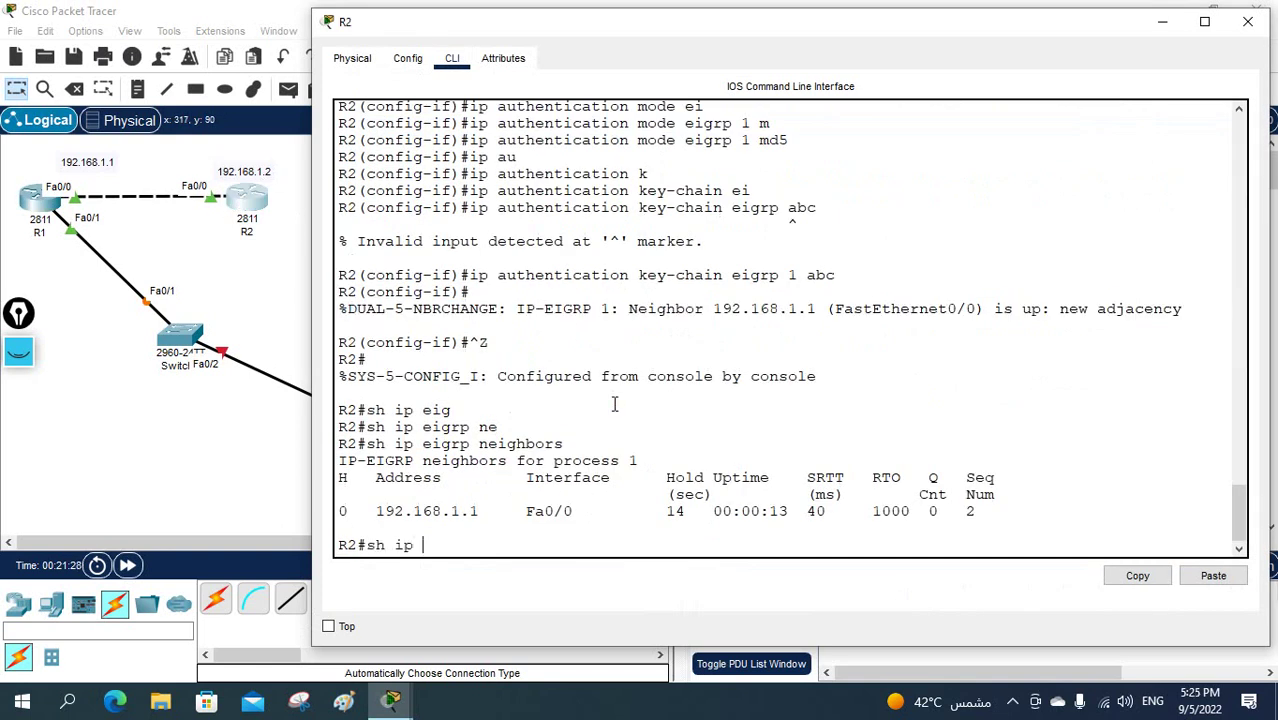
- Run 'sh ip route eigrp' on R2 and highlight the 192.168.1.0/24 and 192.168.2.0 routes
type("u")
key("Tab")
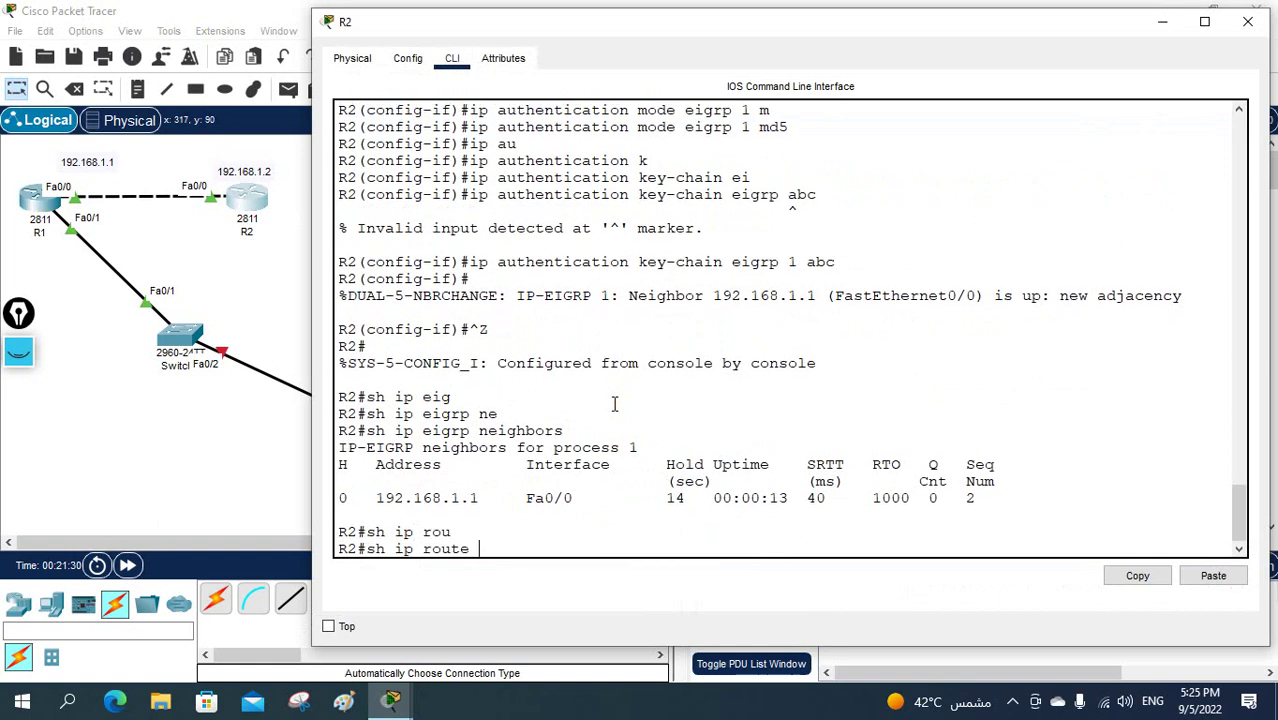
type("ei")
key("Tab")
key("Return")
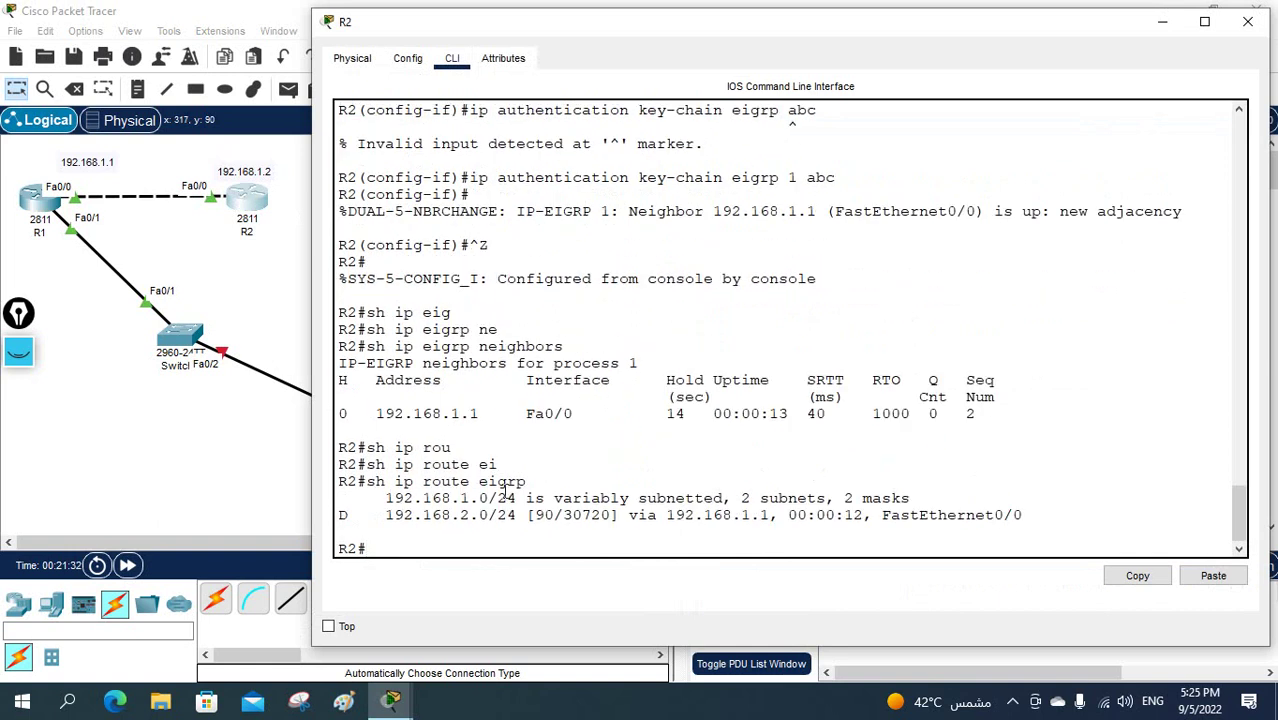
left_click_drag(386, 500, 522, 499)
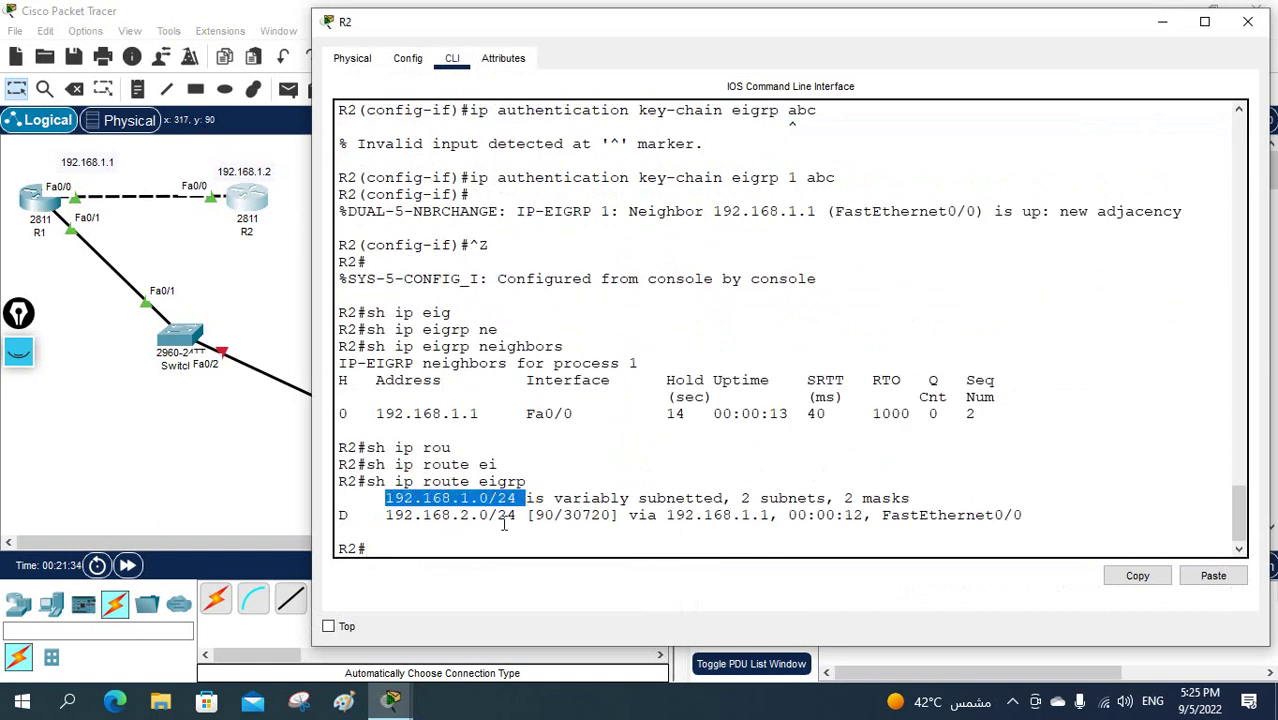
left_click_drag(376, 514, 497, 515)
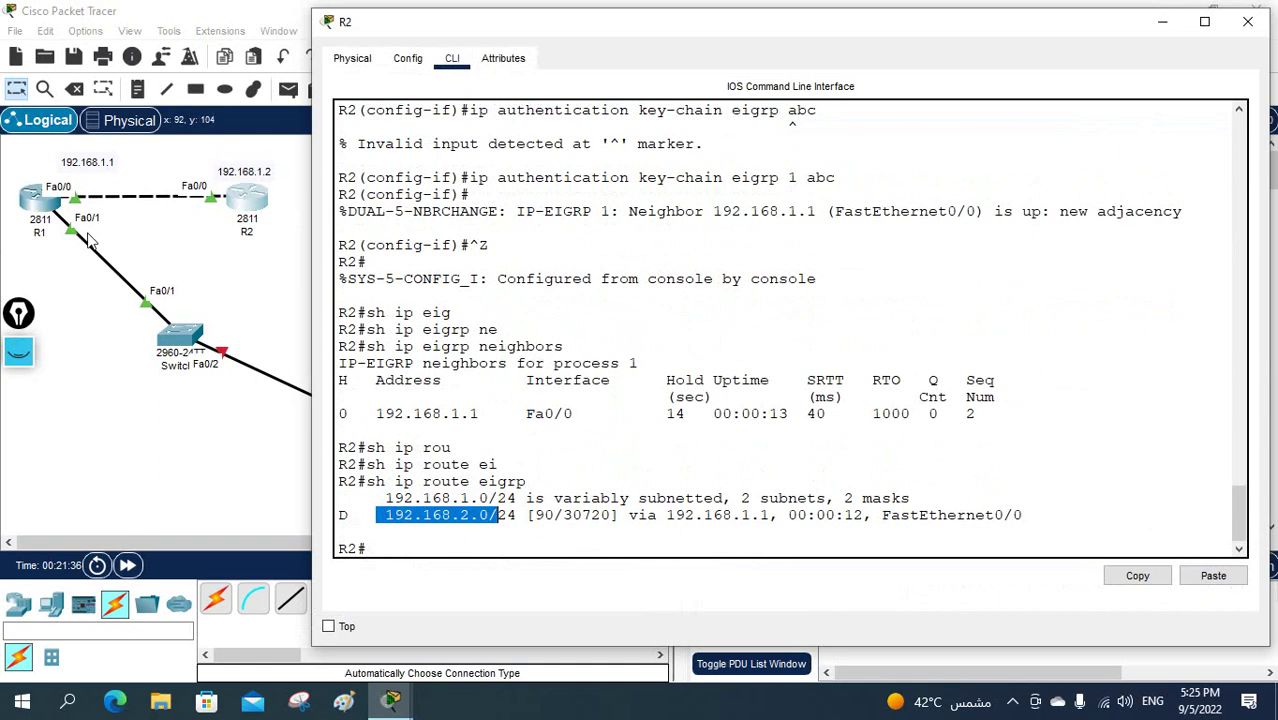
- Add a 192.168.2.1 note beside R1's Fa0/1 link and move it below R1
left_click(138, 89)
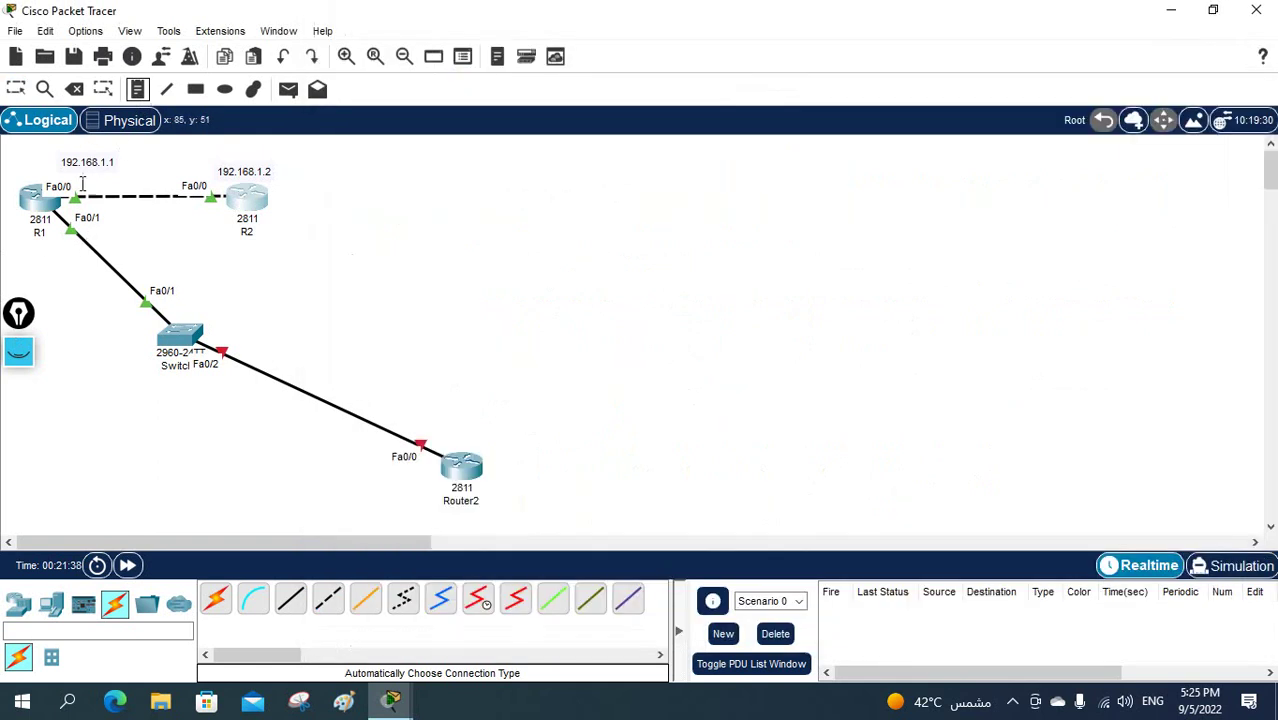
left_click(45, 247)
type("192.168.2.1")
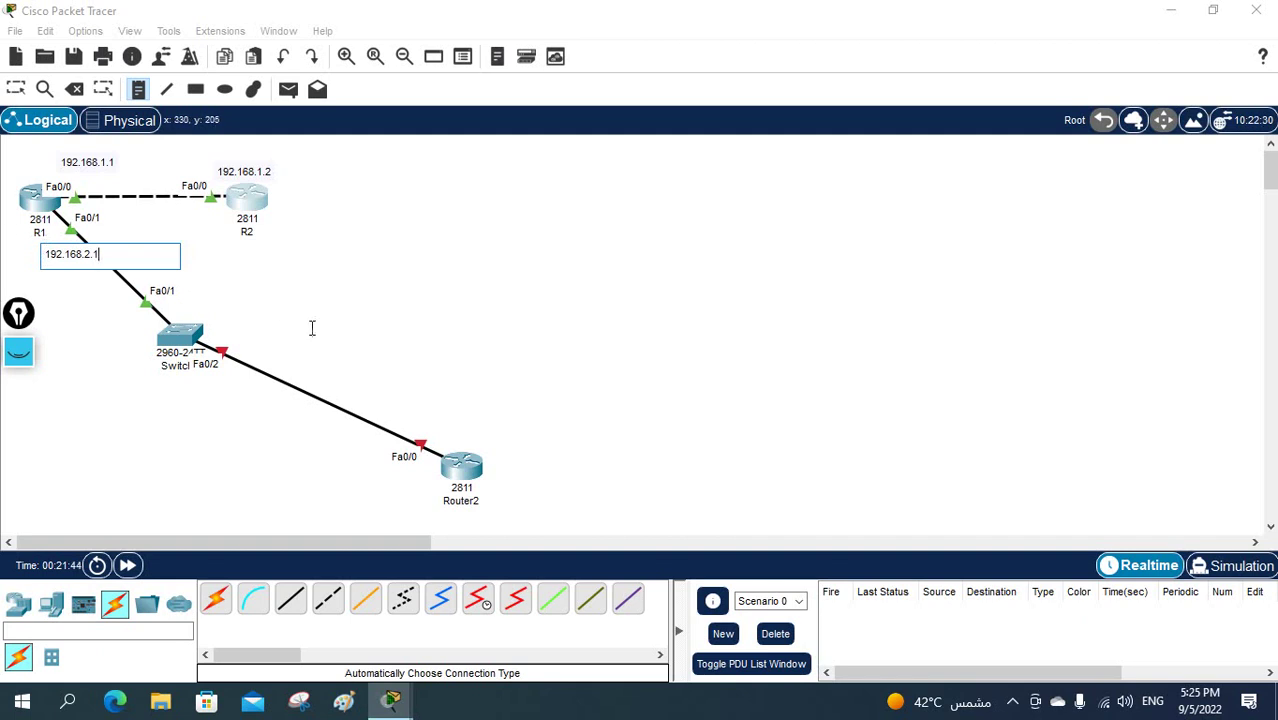
left_click(318, 326)
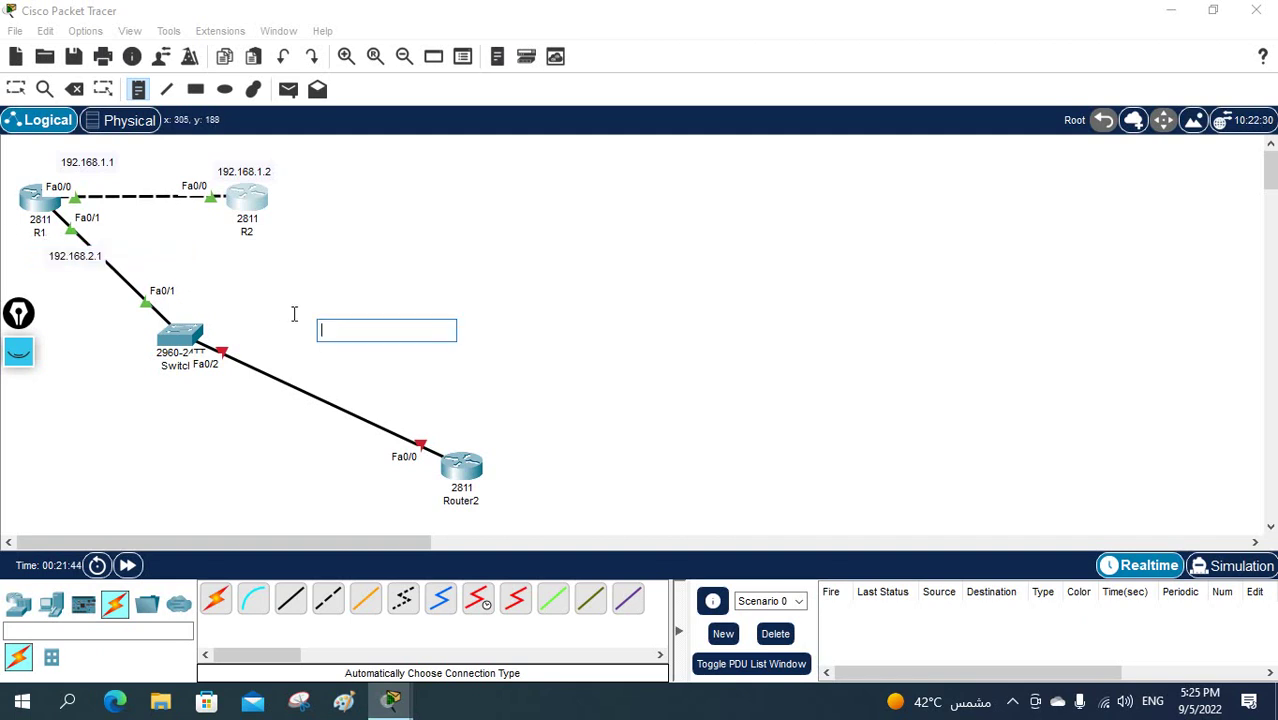
left_click(15, 89)
left_click_drag(80, 257, 36, 256)
- On R1, enter global configuration and then interface Fa0/1 configuration
left_click(45, 202)
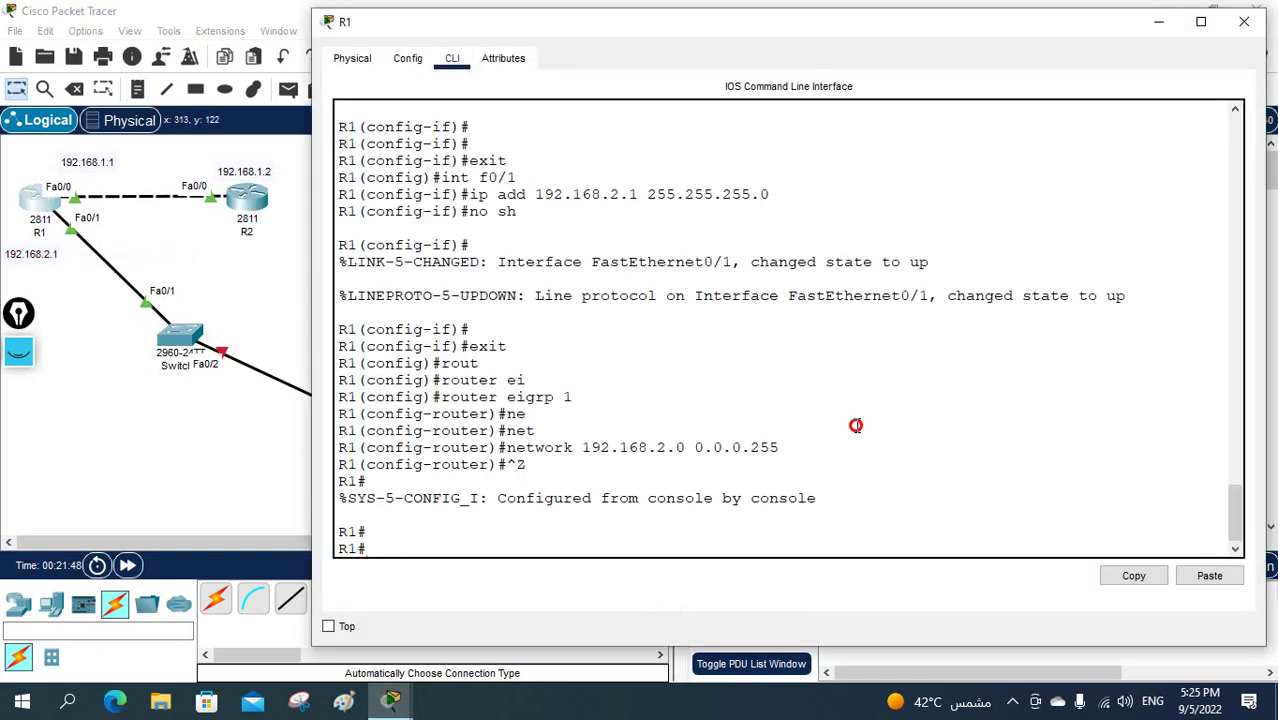
type("config t")
key("Return")
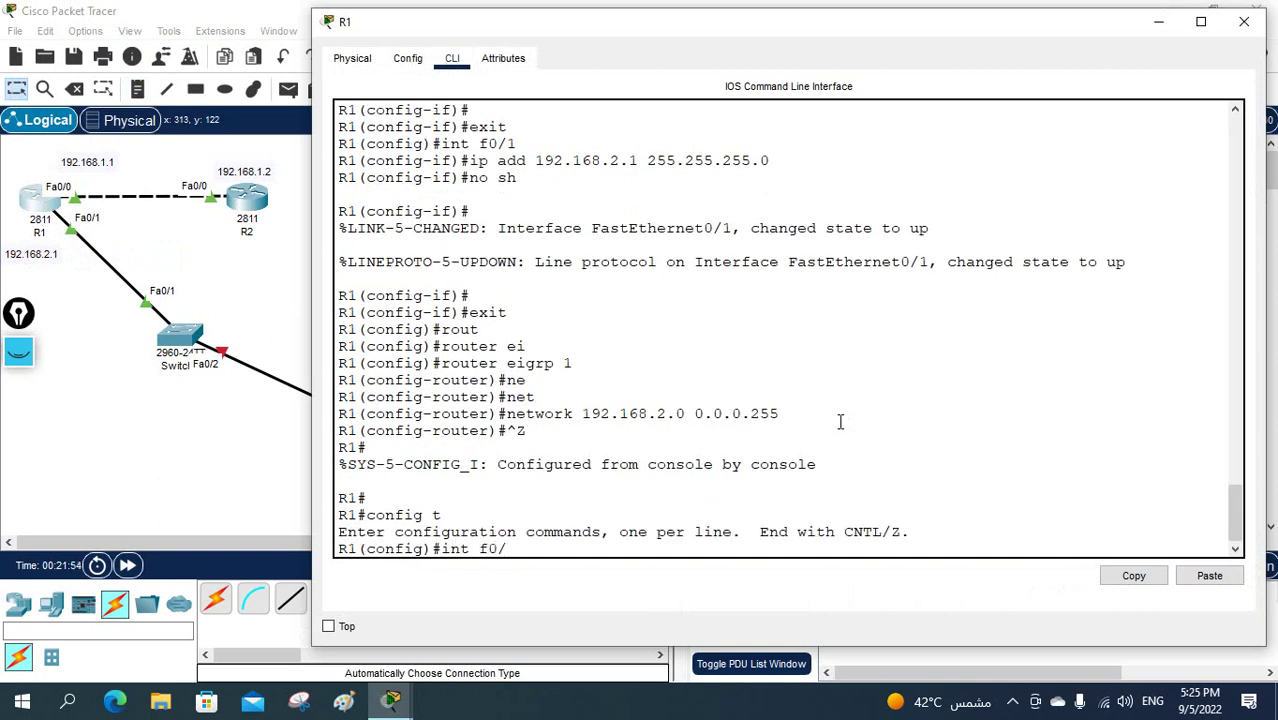
type("int f0/1")
key("Return")
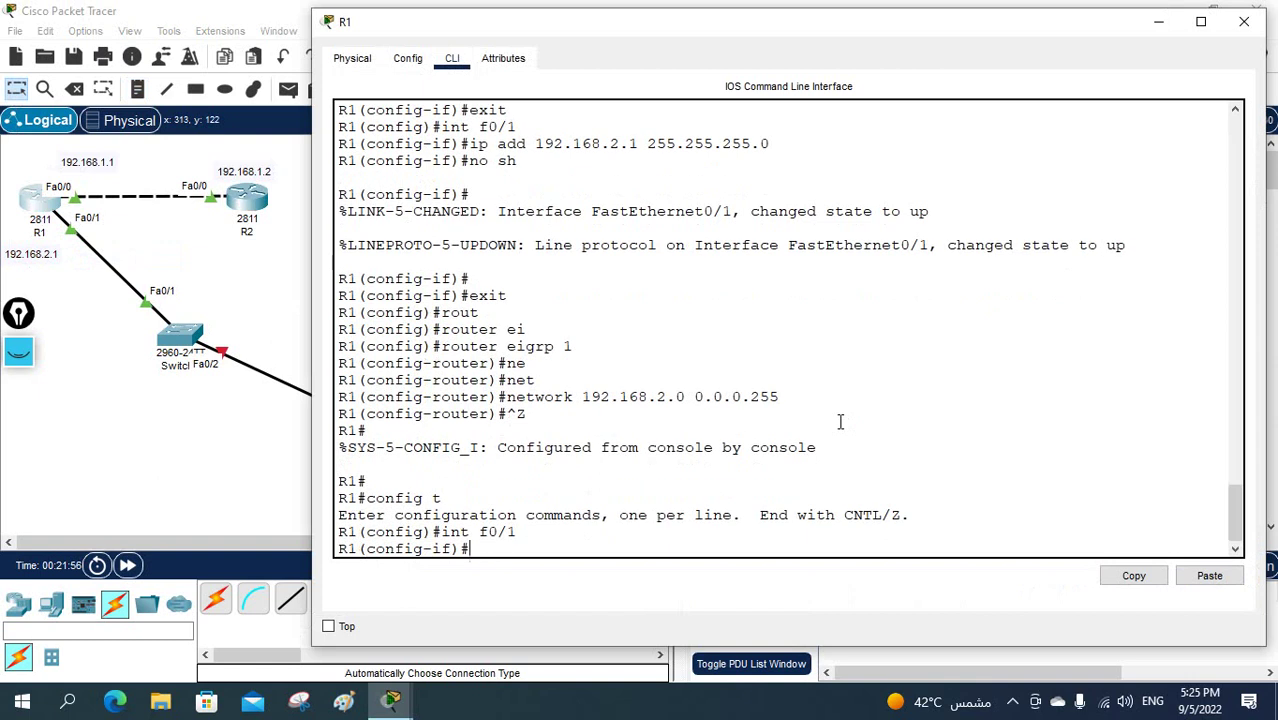
- Set 'ip authentication mode eigrp 1 md5' on Fa0/1
type("ip au")
key("Tab")
type("m")
key("Tab")
type("e")
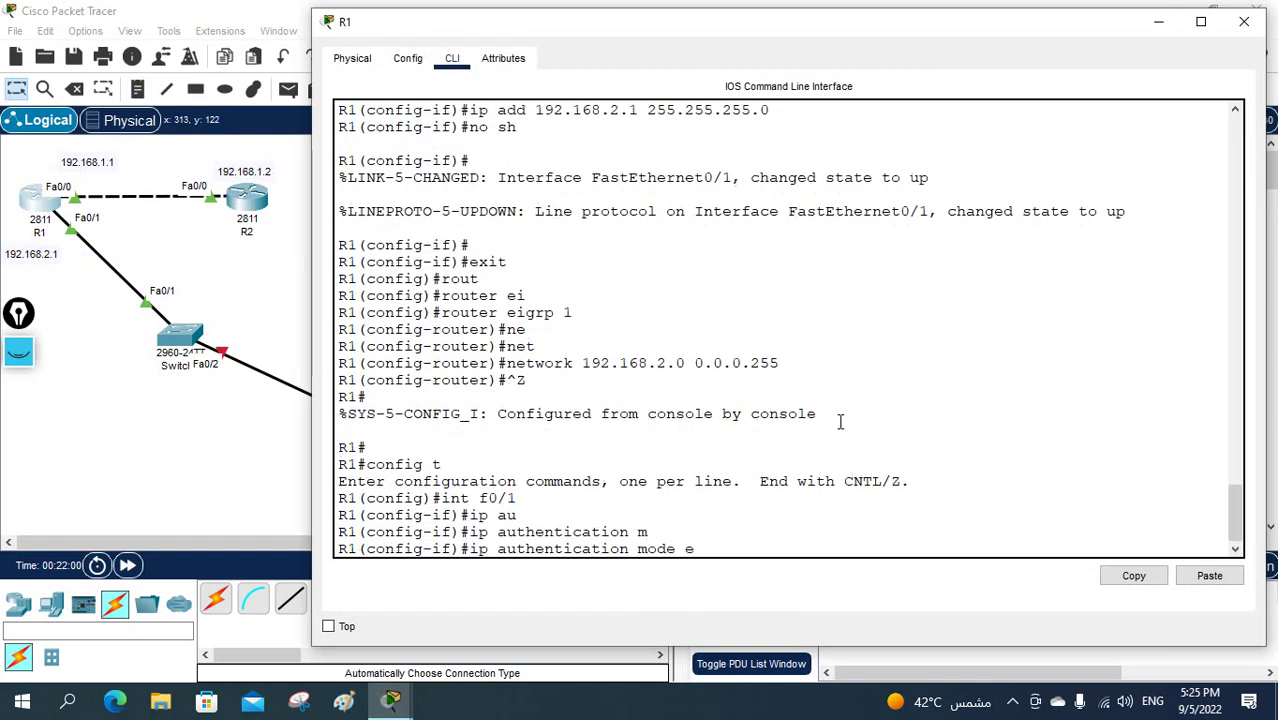
type("i")
key("Tab")
type("1 ")
type("m")
key("Tab")
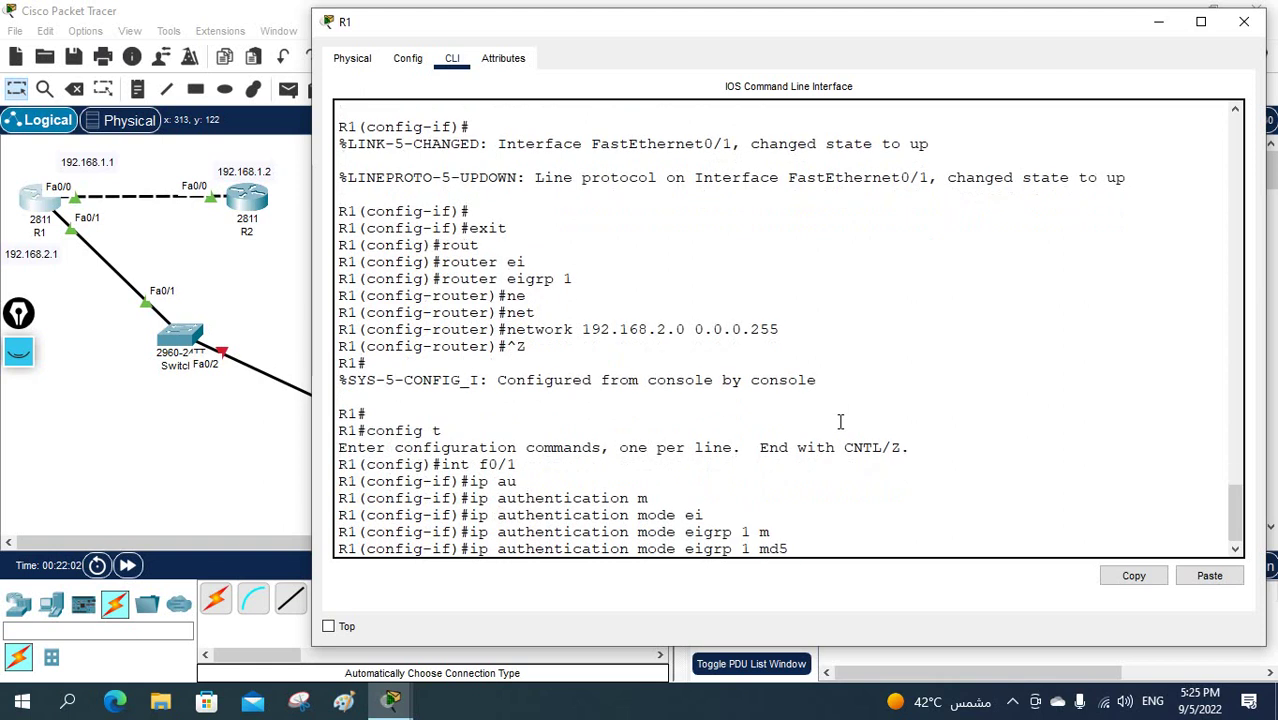
key("Return")
- Apply 'ip authentication key-chain eigrp 1 cisco' and return to privileged mode
type("ip au")
key("Tab")
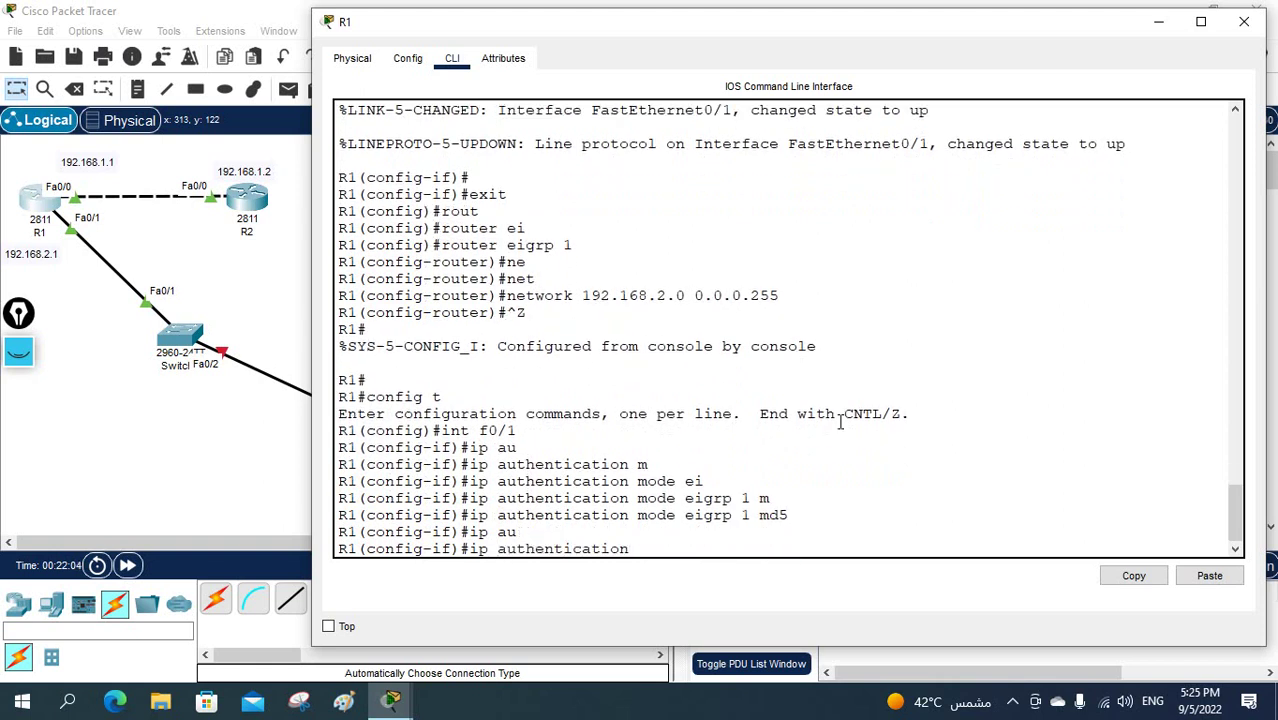
type("k")
key("Tab")
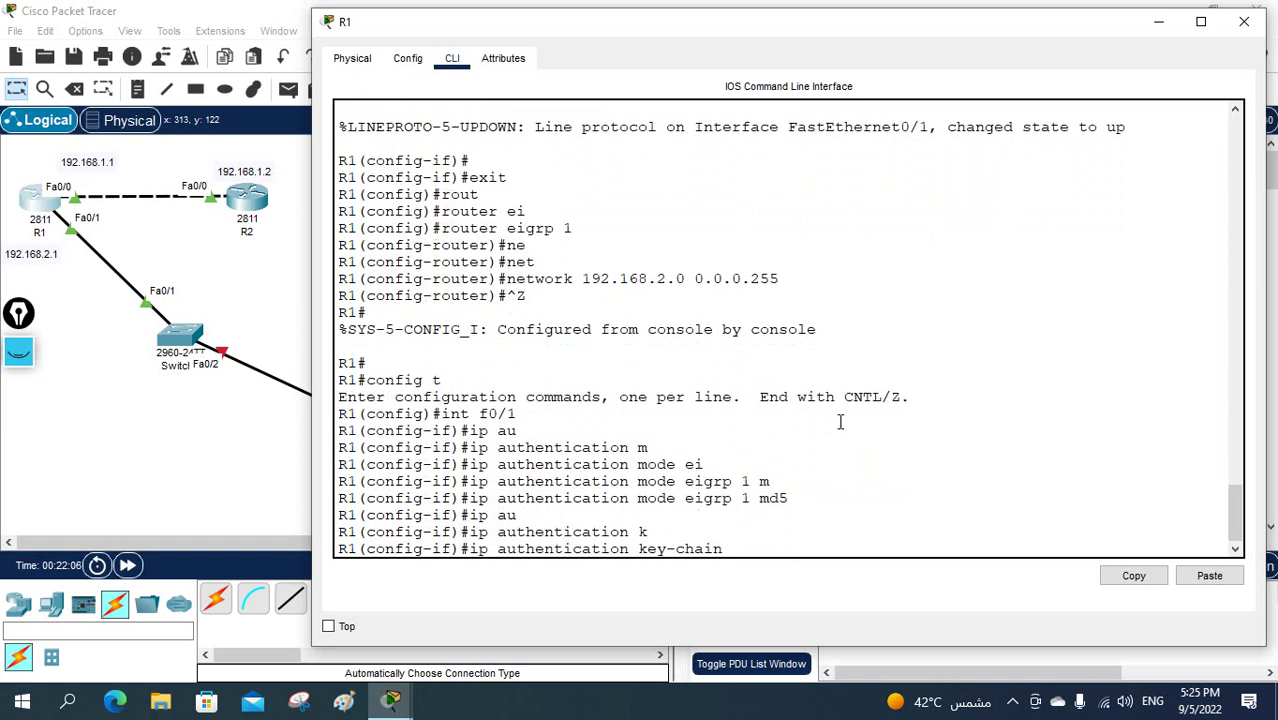
type("ei")
key("Tab")
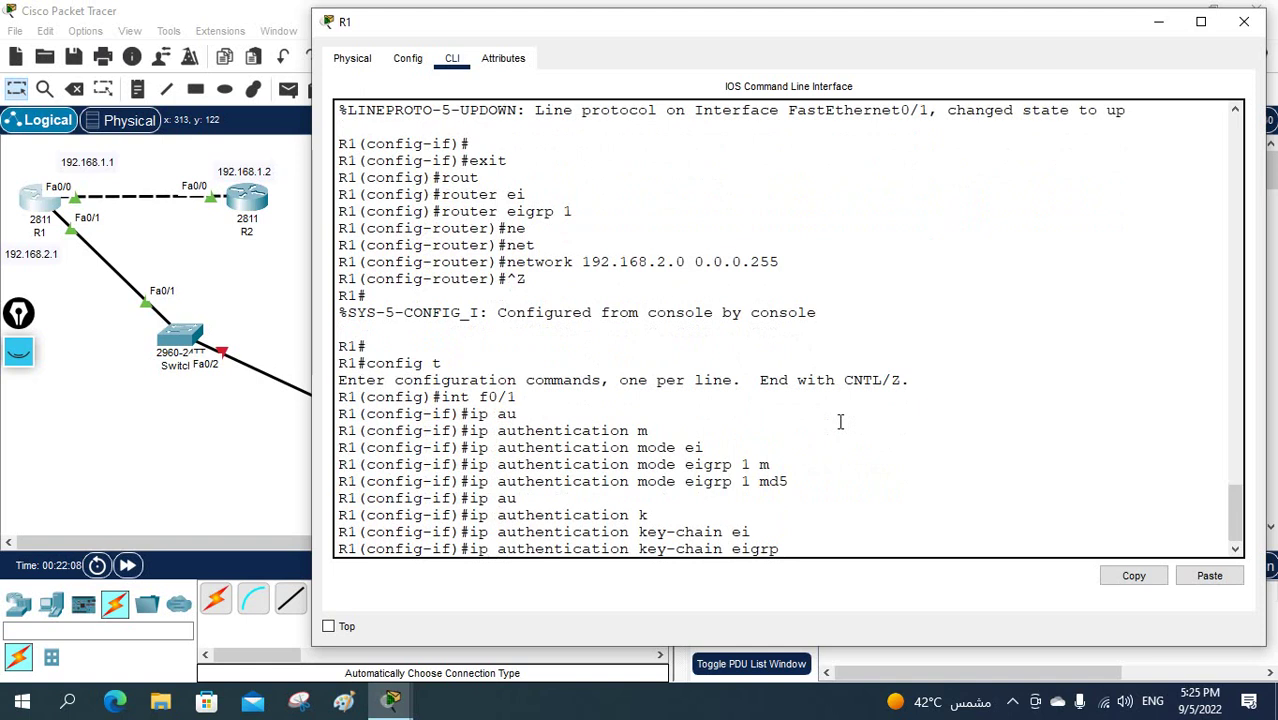
type("1 cis")
key("Tab")
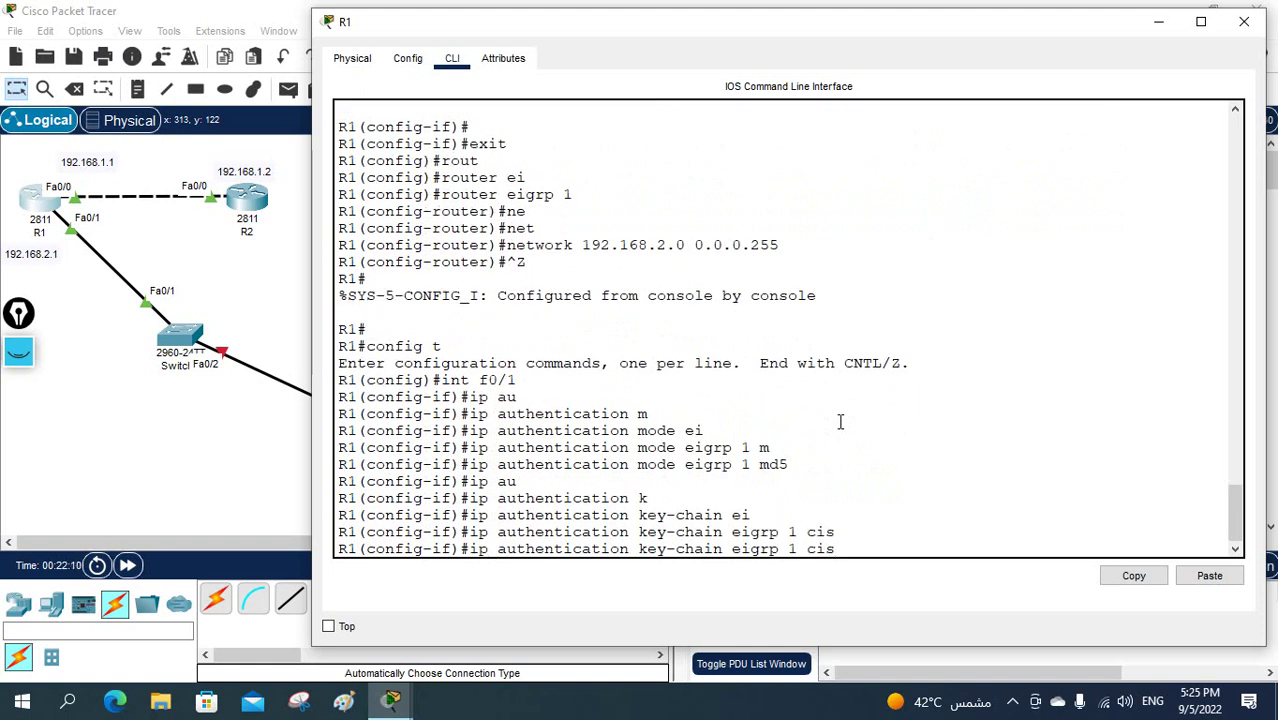
key("Return")
key("ctrl+z")
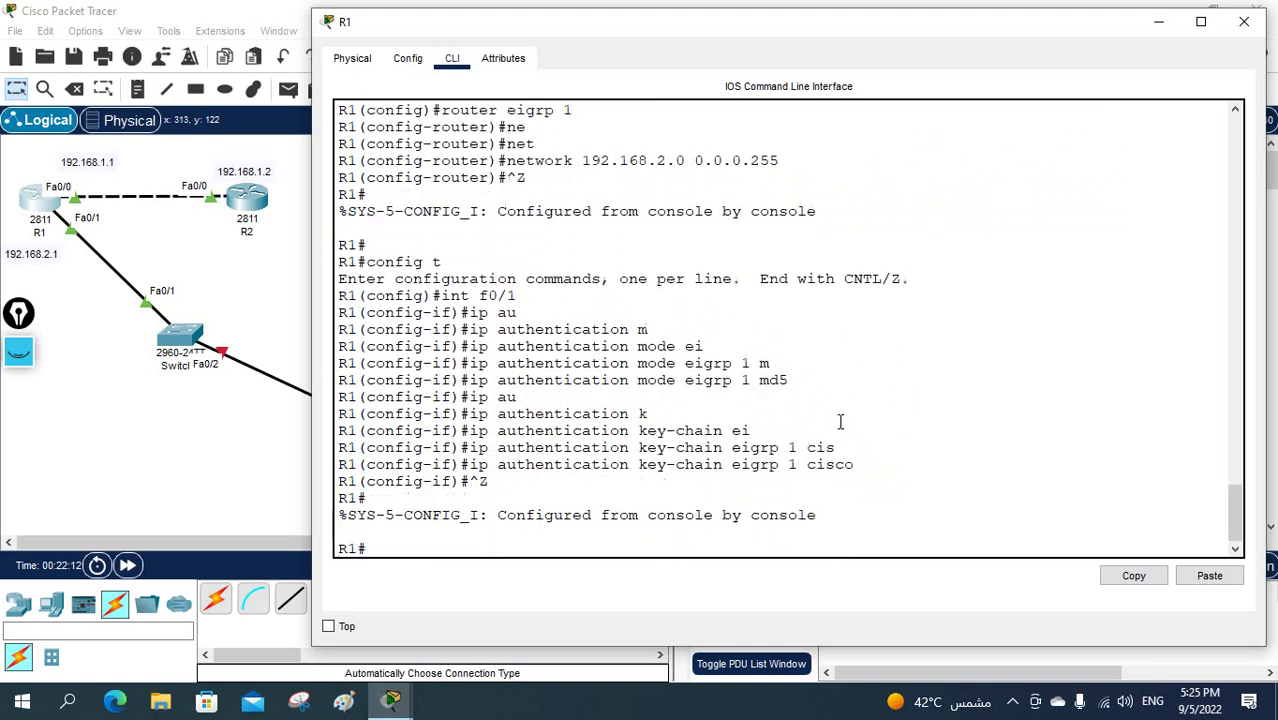
key("Return")
key("Return")
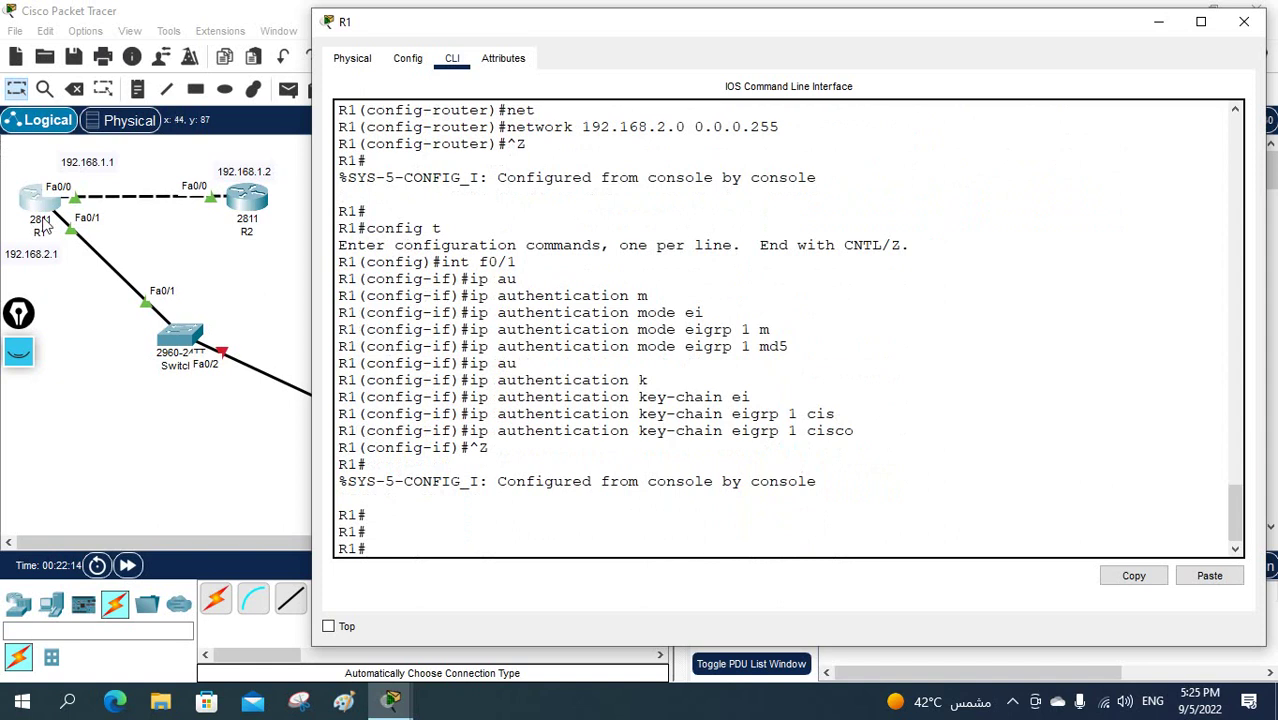
- On R2's CLI, rerun the EIGRP route listing from command history
left_click(245, 198)
left_click(717, 289)
key("Up")
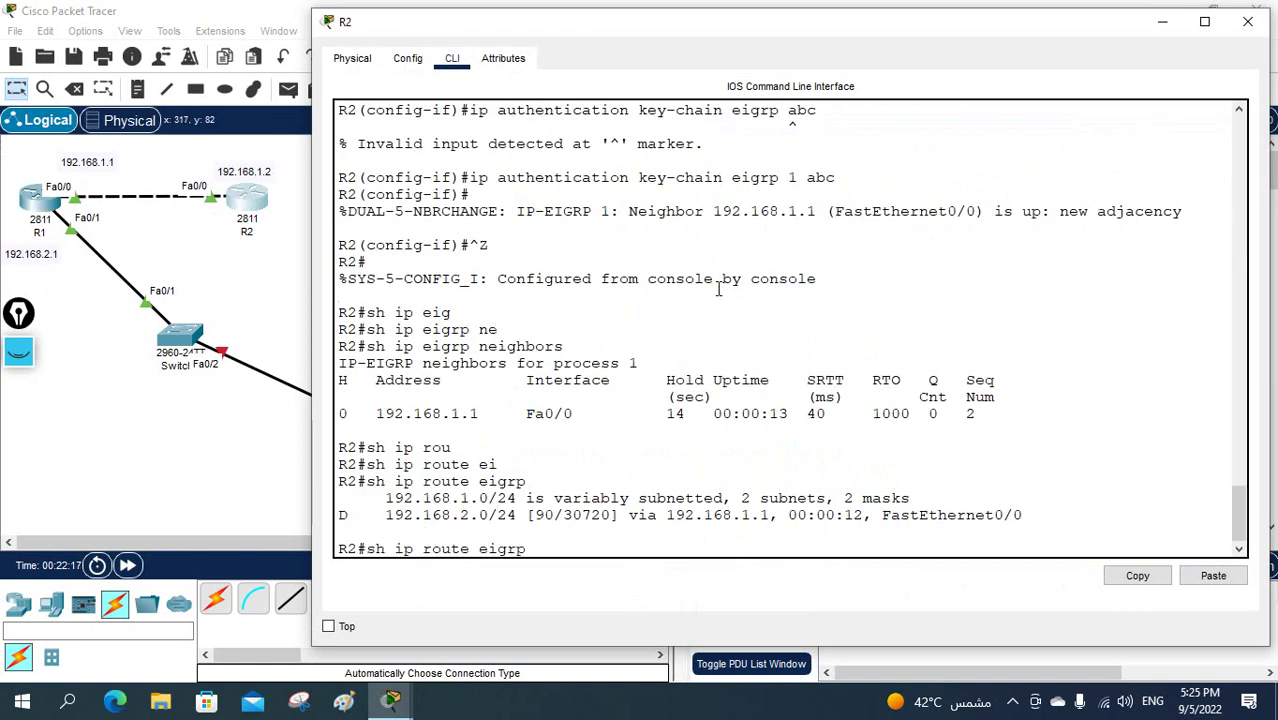
key("Return")
key("Return")
key("Up")
key("Up")
key("Up")
key("Up")
key("Up")
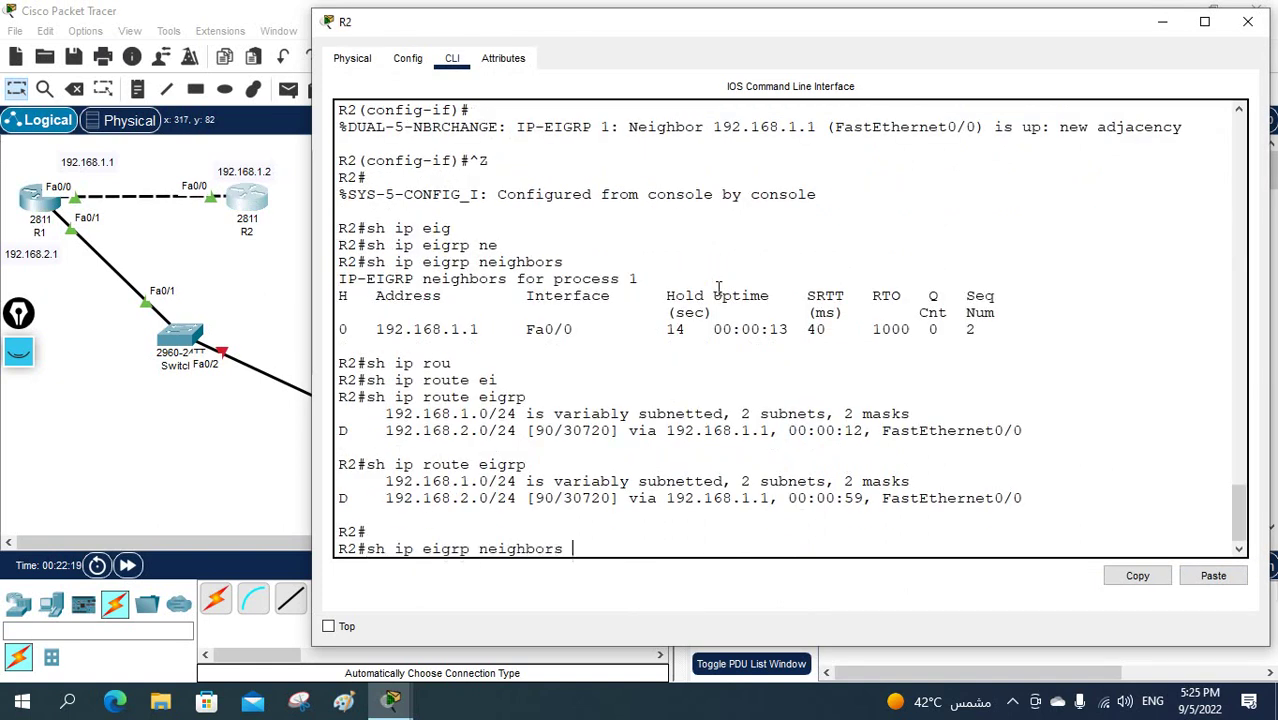
key("Return")
key("Return")
key("Return")
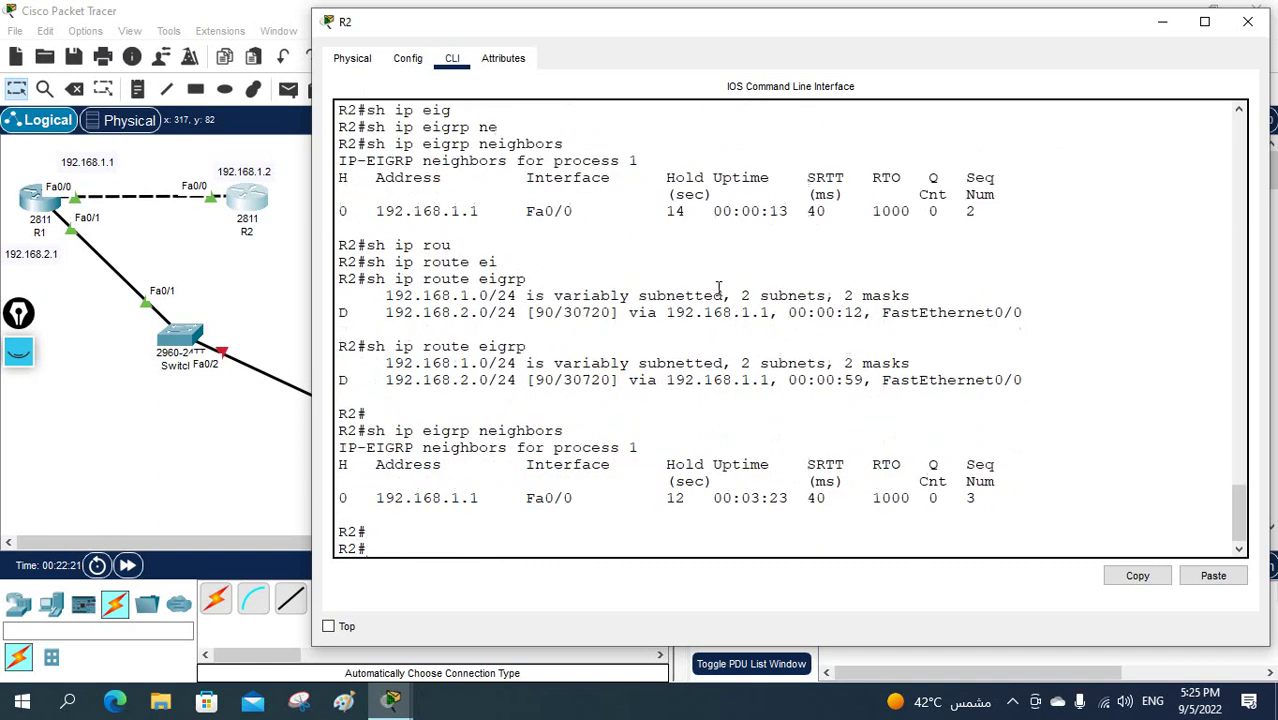
- Edit the recalled command into 'show ip route' to display R2's full routing table
key("Up")
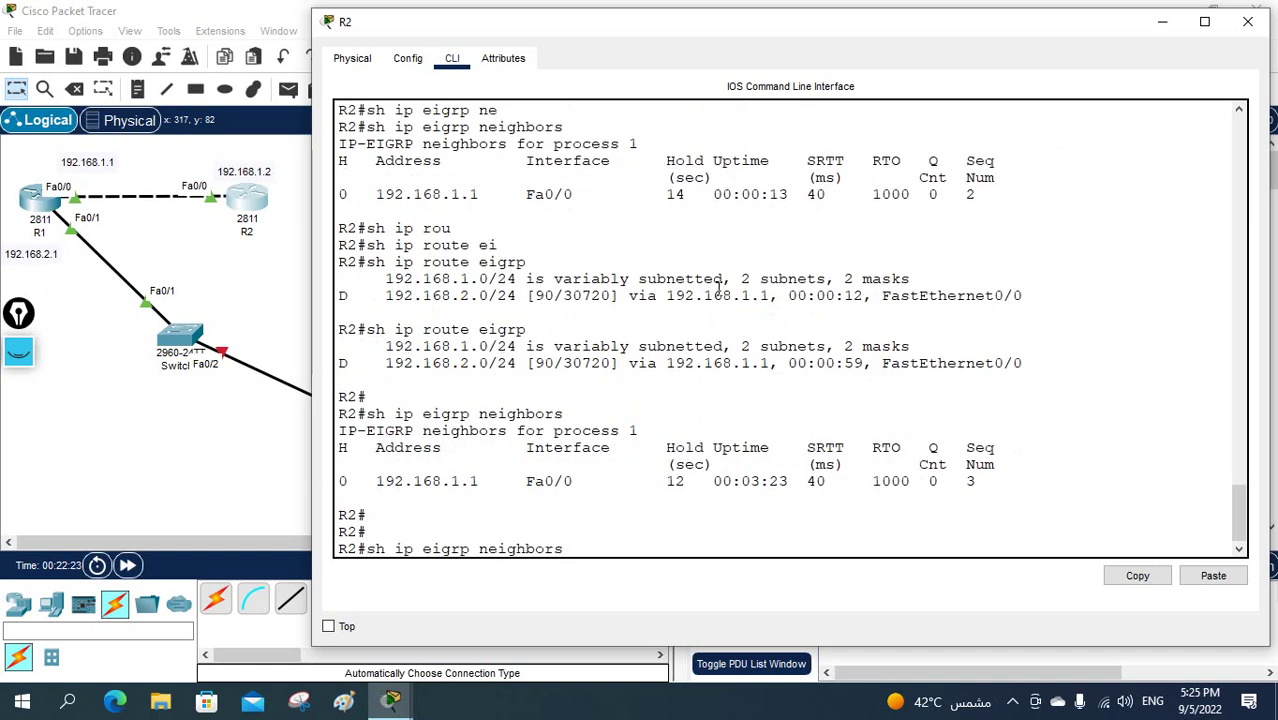
key("BackSpace")
key("BackSpace")
key("BackSpace")
key("BackSpace")
key("BackSpace")
key("BackSpace")
key("BackSpace")
key("BackSpace")
key("BackSpace")
key("BackSpace")
key("BackSpace")
key("BackSpace")
key("BackSpace")
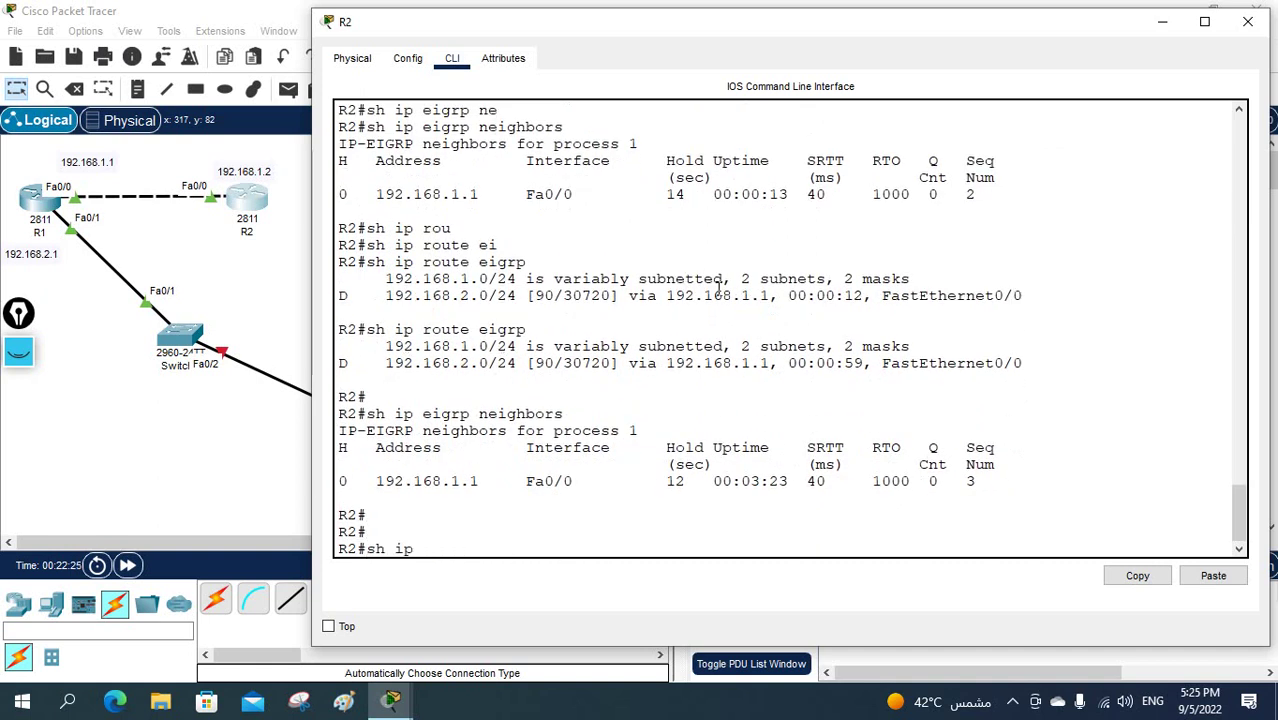
type("rou")
key("Tab")
key("Return")
key("Return")
key("Return")
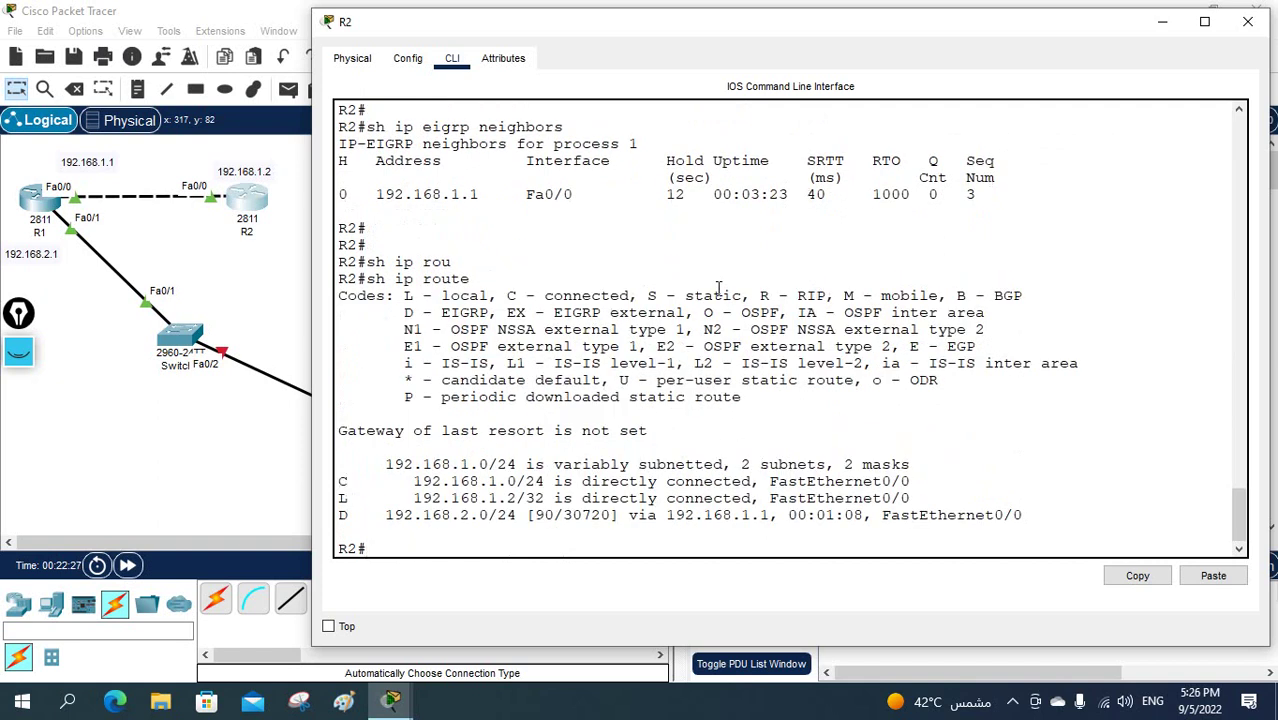
- Open Router2's CLI, decline the initial setup dialog and enter privileged mode
left_click_drag(385, 482, 526, 424)
left_click(166, 381)
left_click(524, 422)
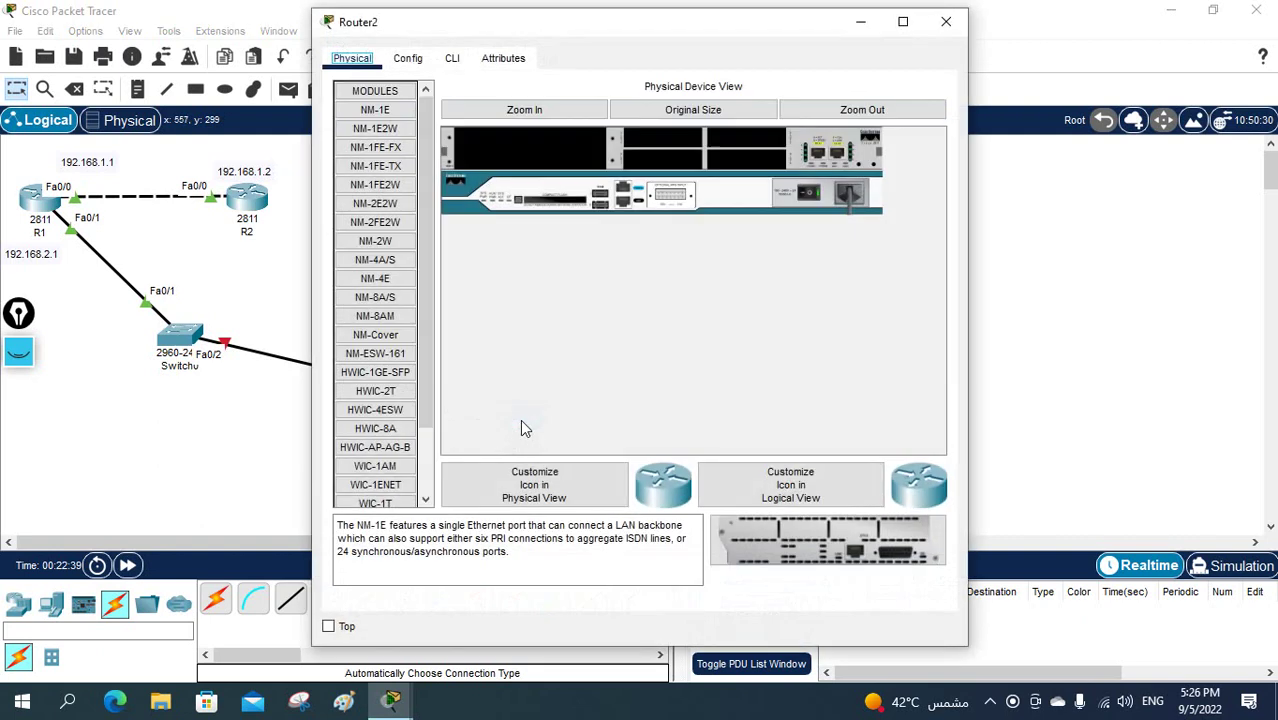
left_click(452, 58)
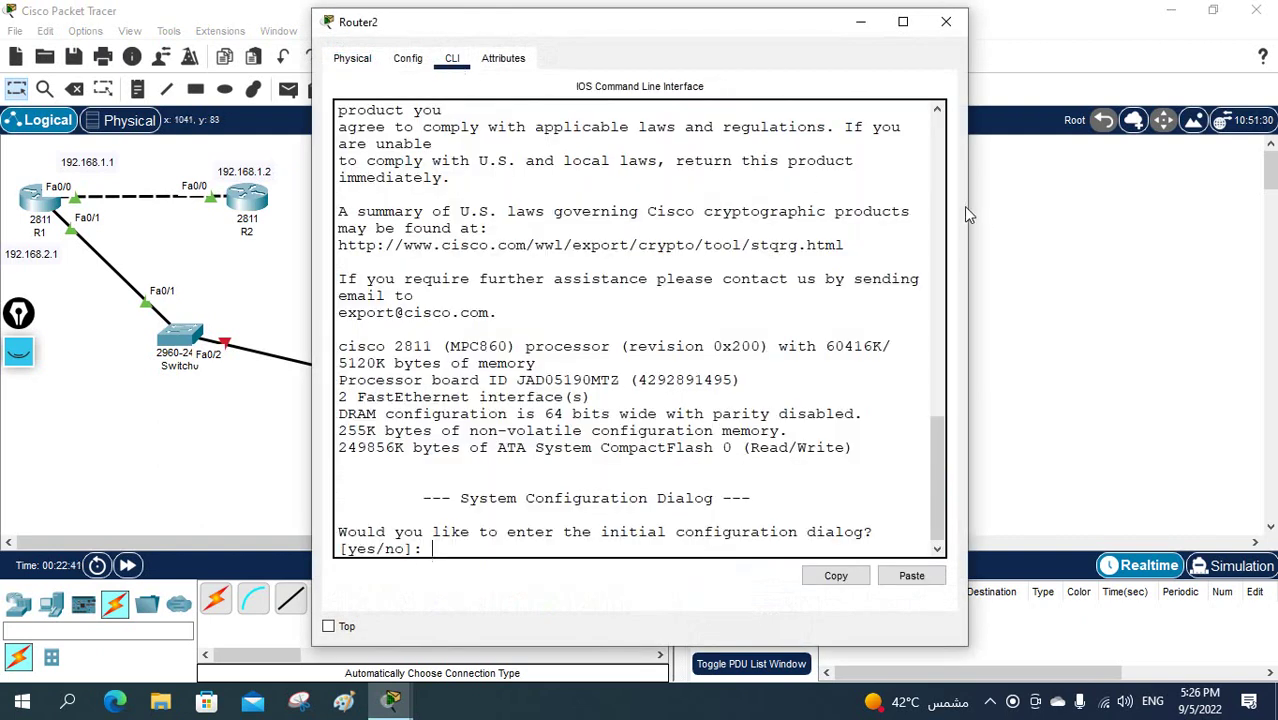
left_click_drag(975, 204, 1118, 204)
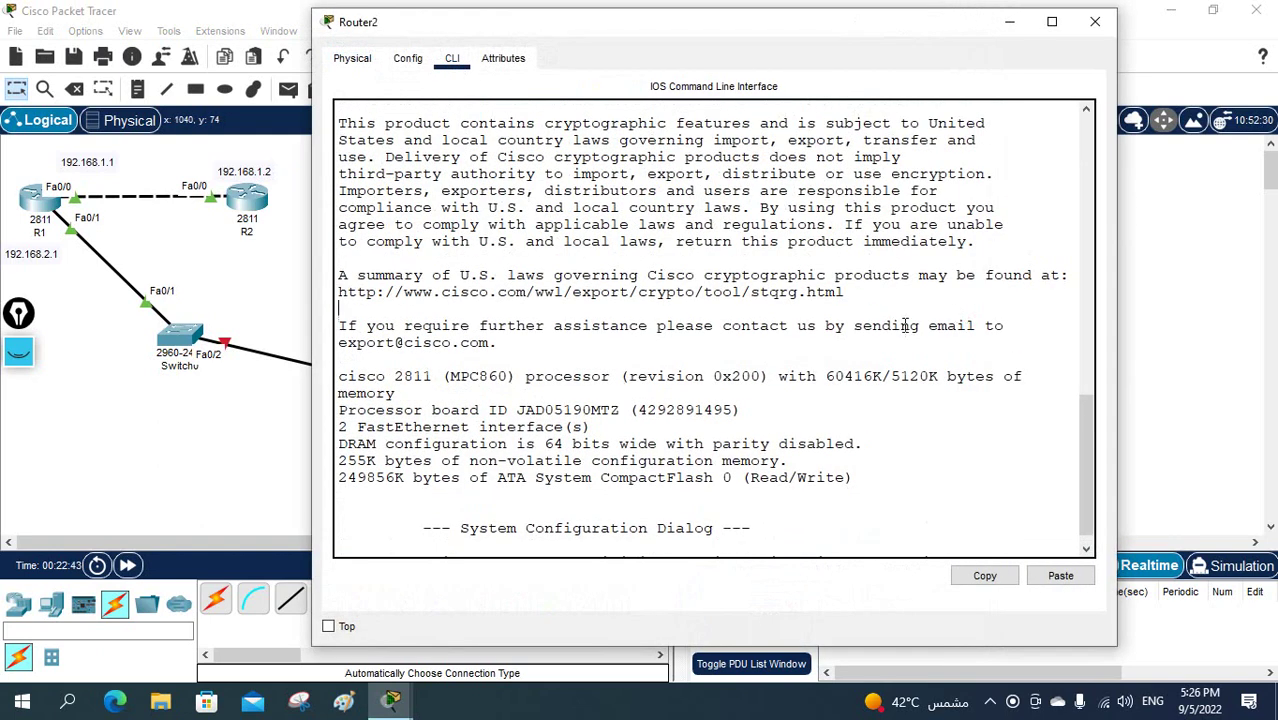
type("no")
key("Return")
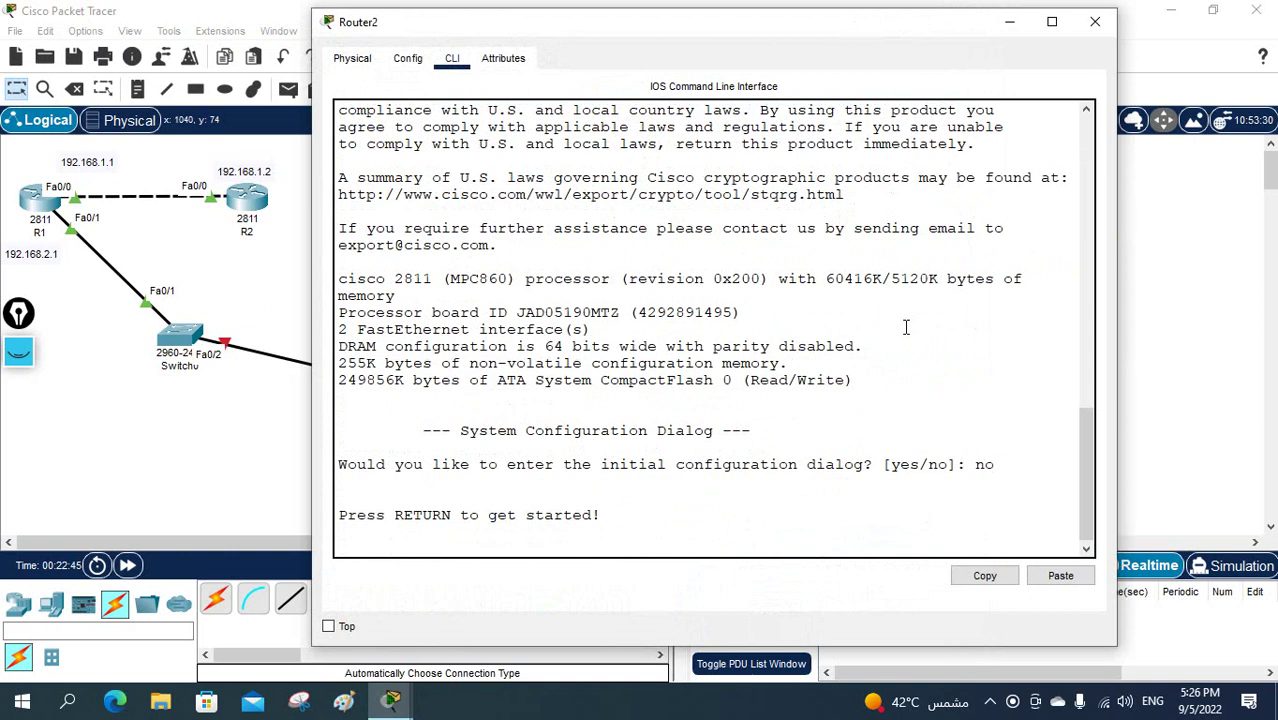
key("Return")
type("en")
key("Return")
- Assign 192.168.2.2 255.255.255.0 to Router2's FastEthernet0/0 interface
type("config t")
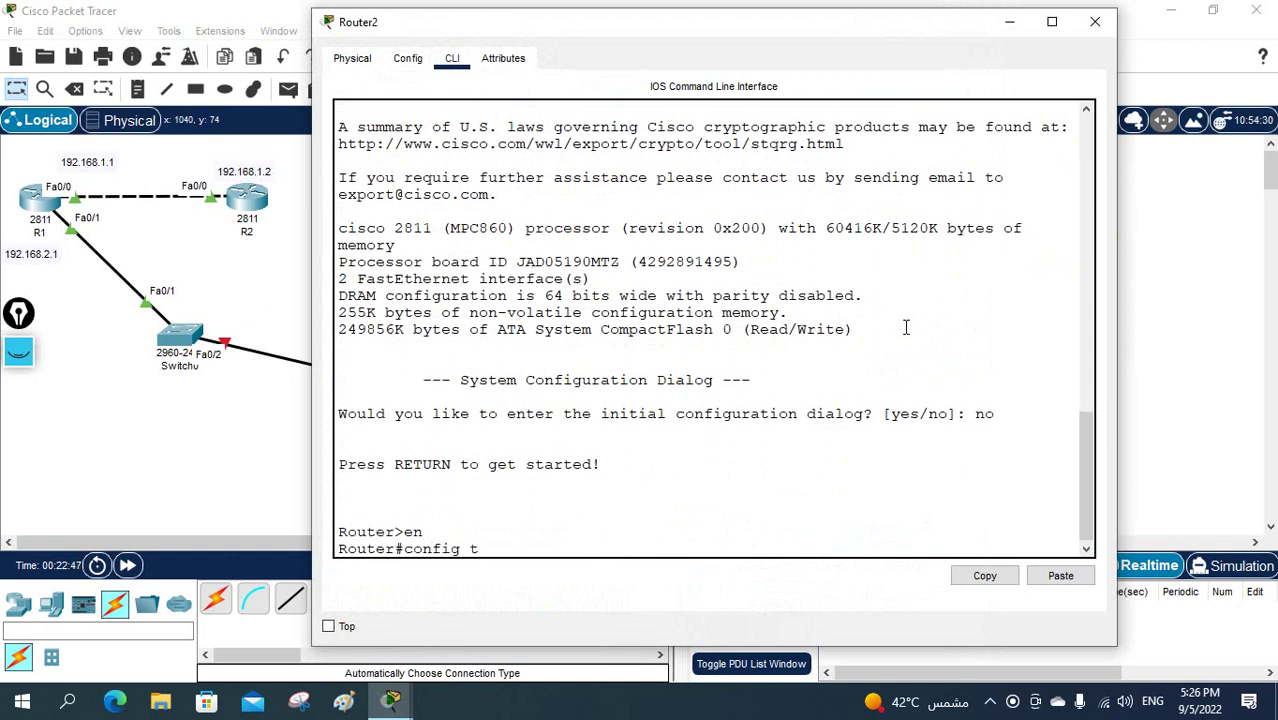
key("Return")
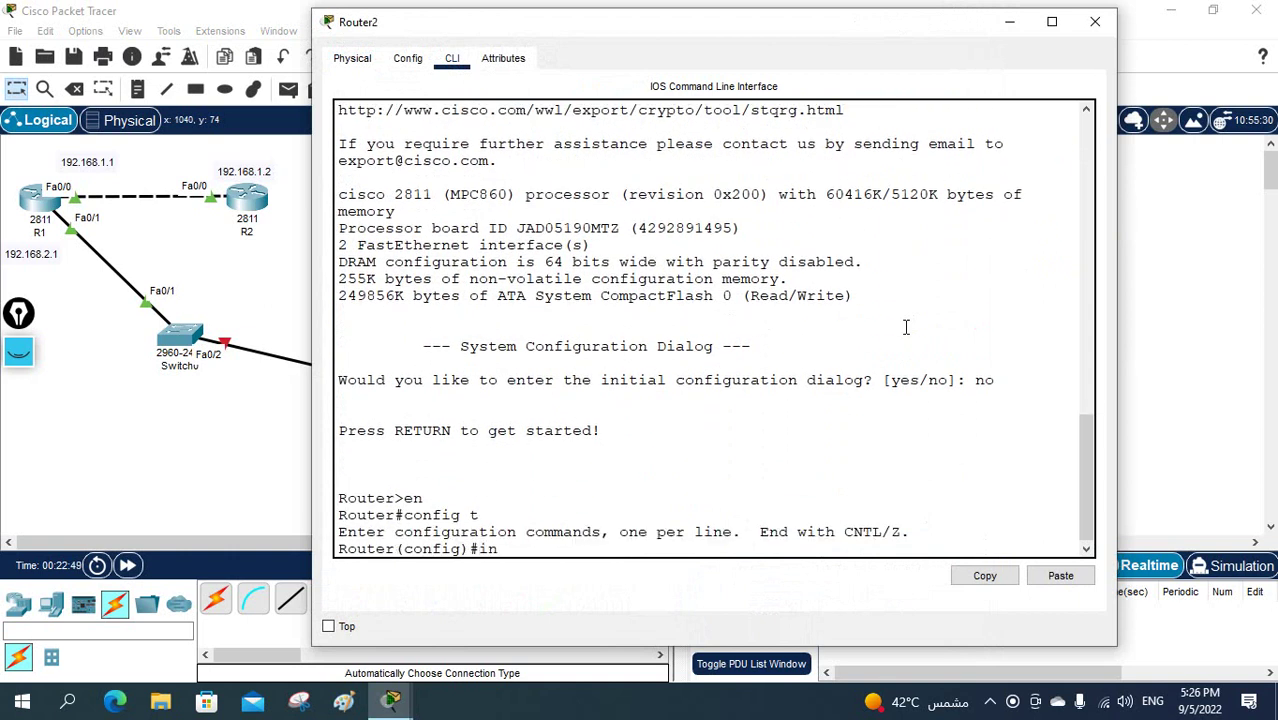
type("int f0/0")
key("Return")
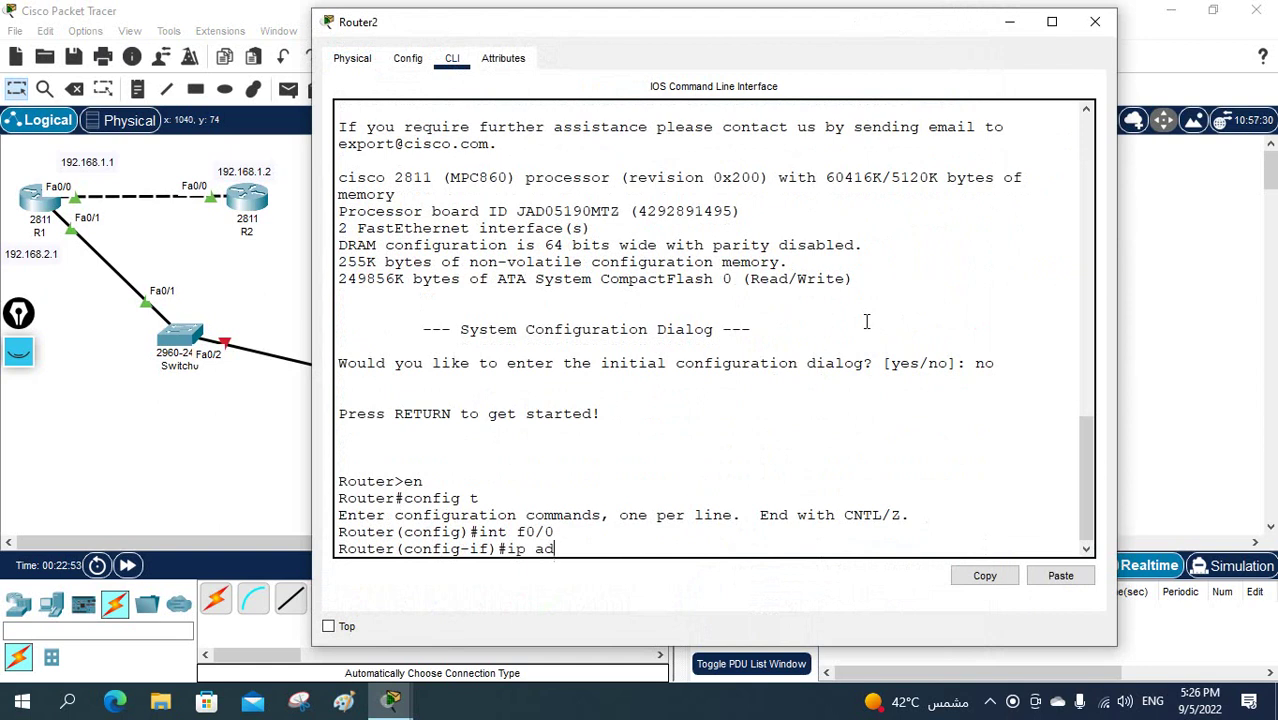
type("ip add 192.168.2.2 255")
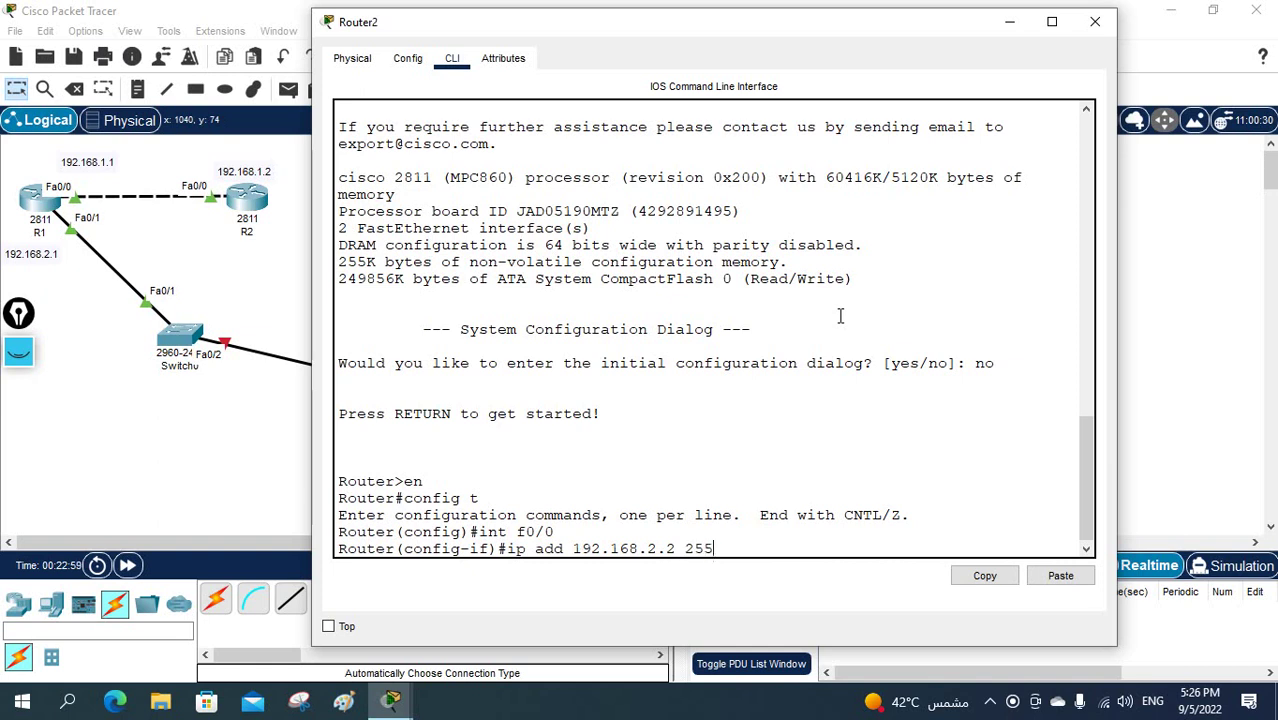
type(".255.255.0")
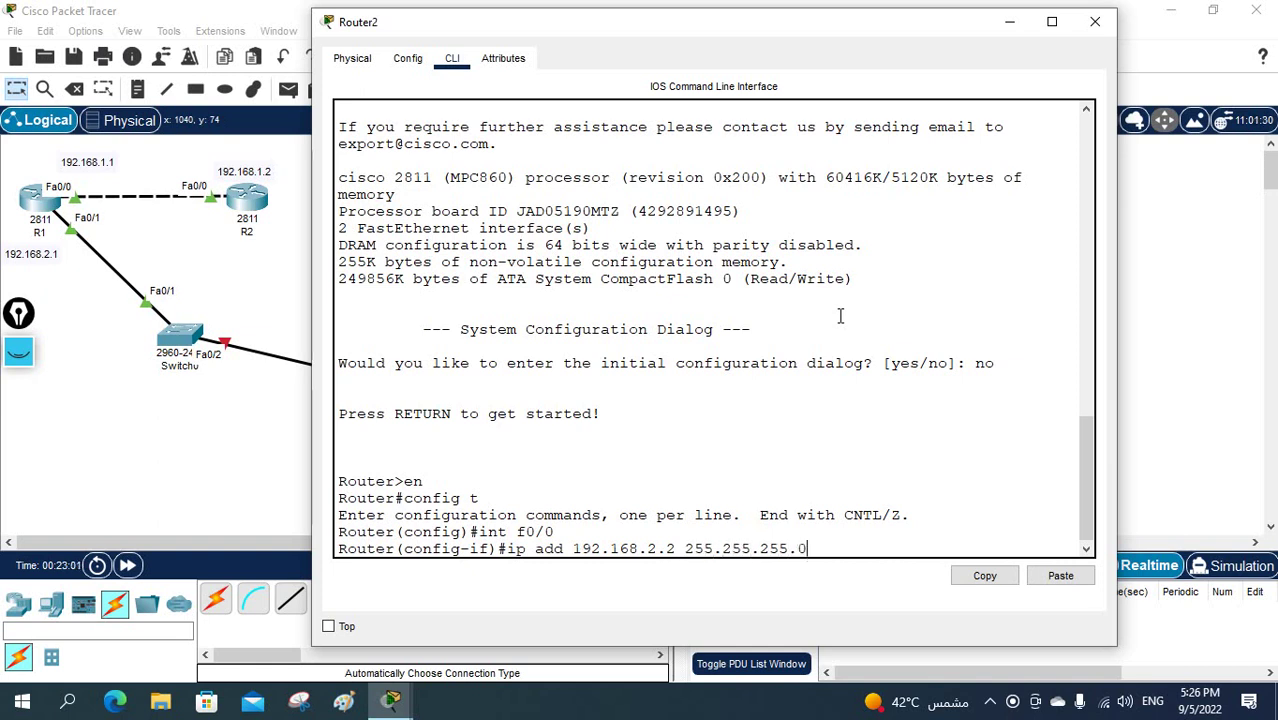
key("Return")
- Enable Fa0/0 with no shutdown and return to global configuration mode
type("no")
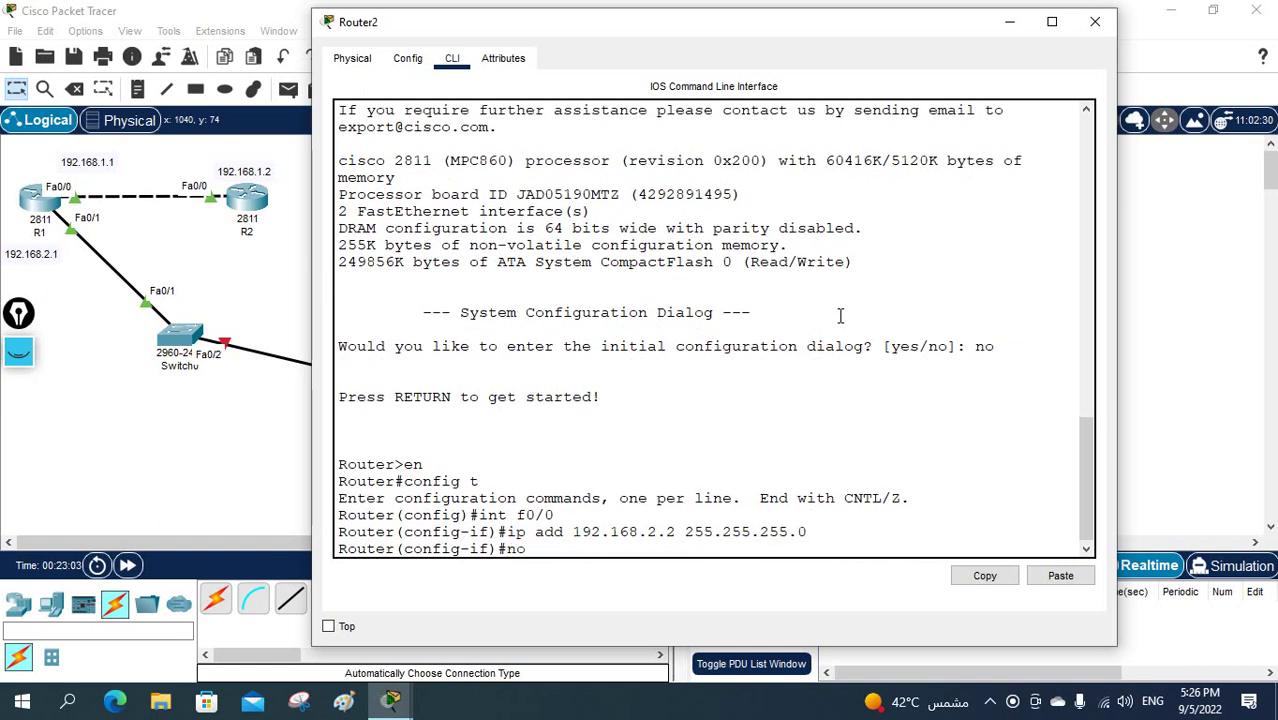
type(" dh")
key("Return")
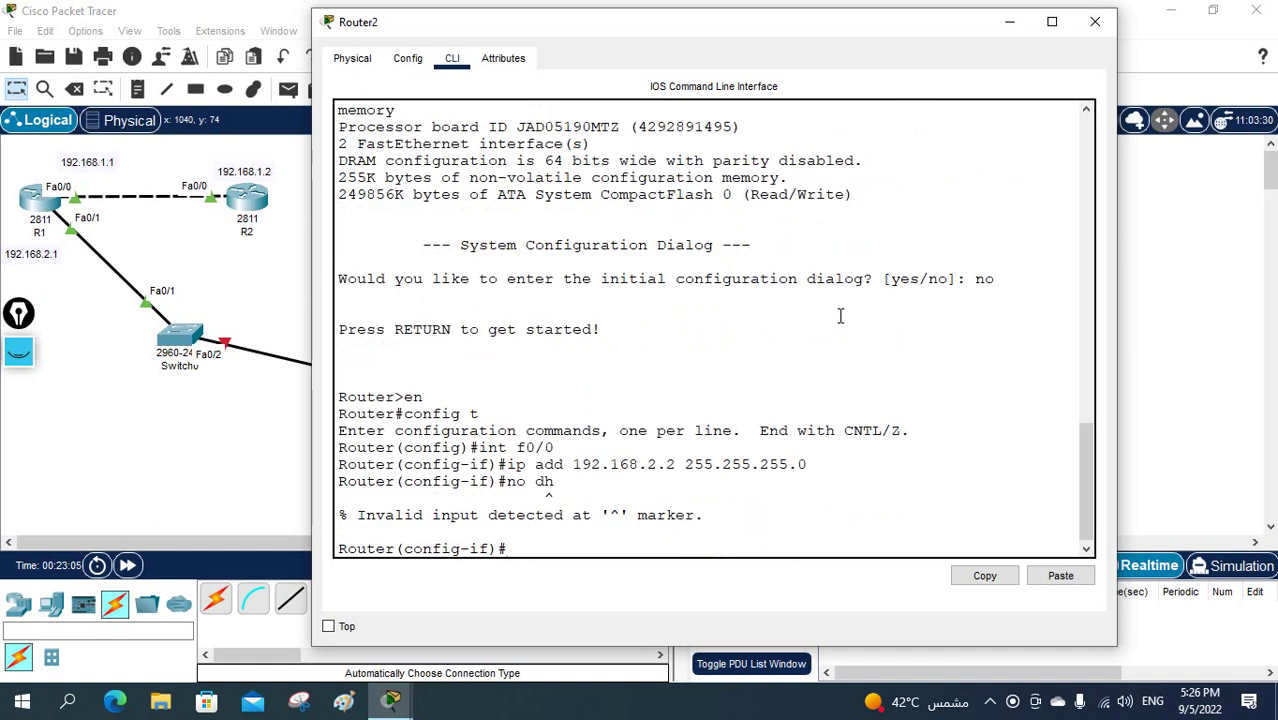
type("no sh")
key("Return")
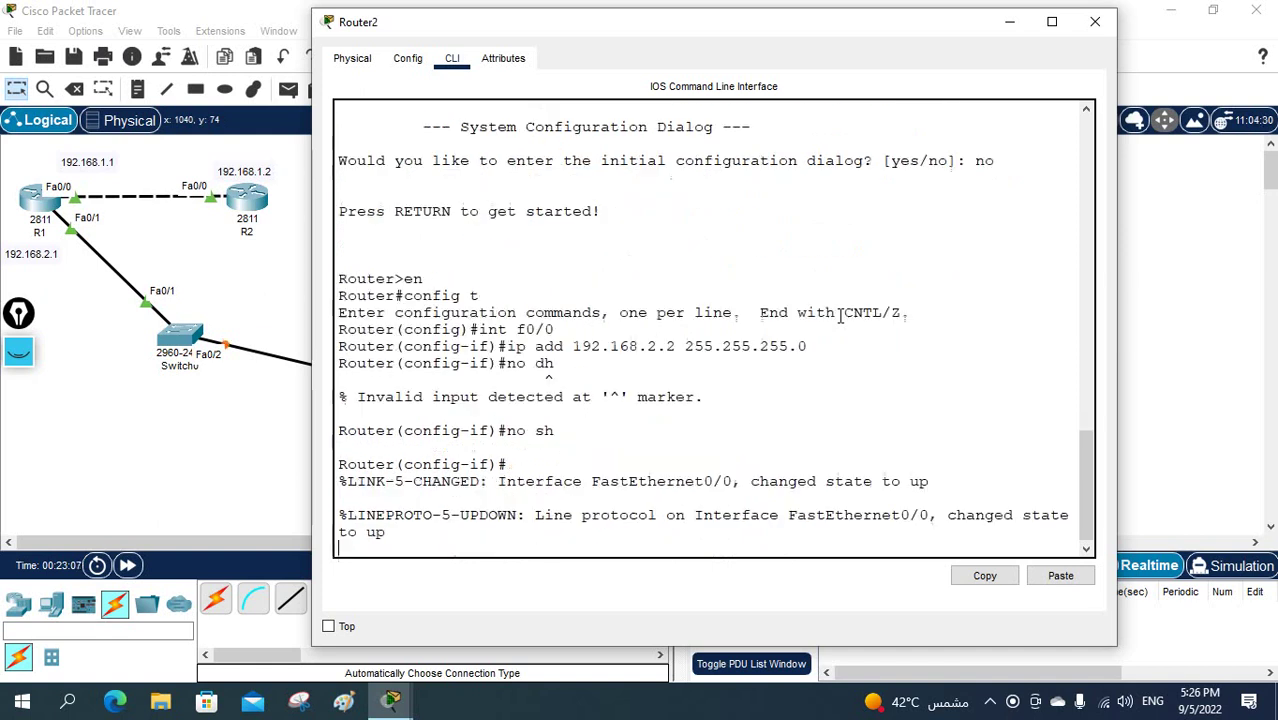
key("Return")
type("exit")
key("Return")
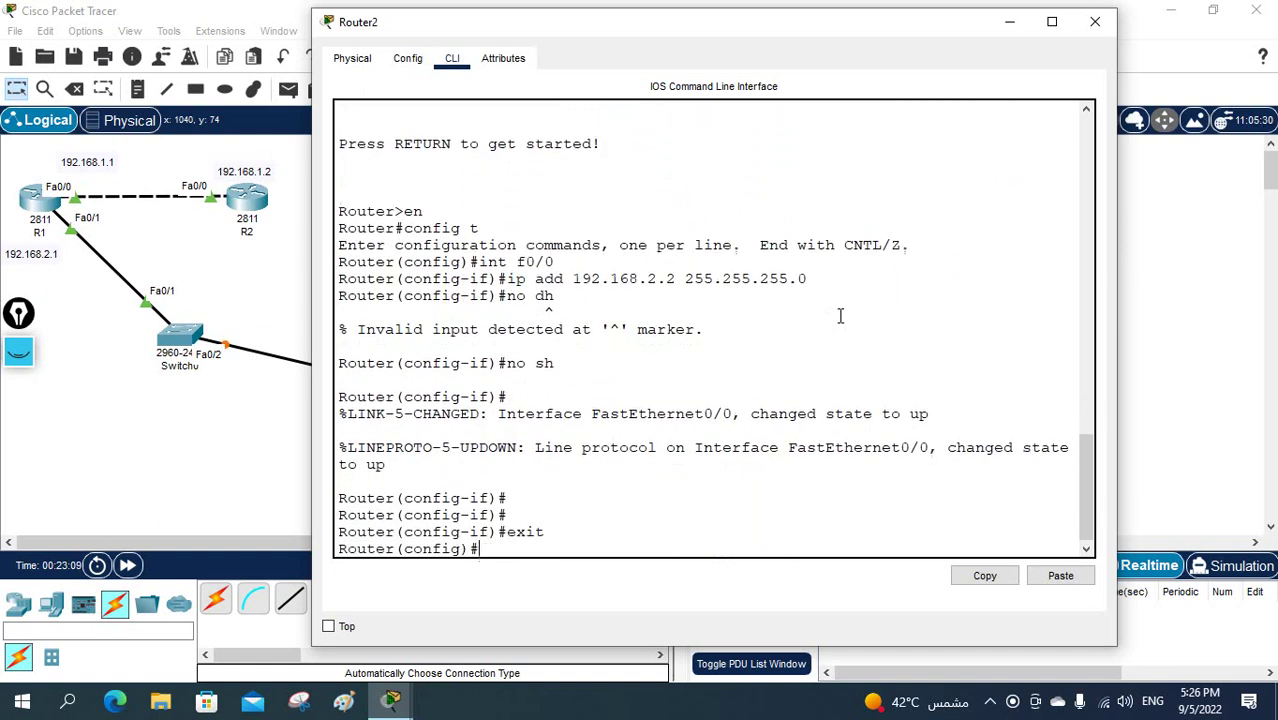
- Start EIGRP autonomous system 1 on Router2 with router eigrp 1
type("ei")
key("Tab")
key("BackSpace")
type("ro")
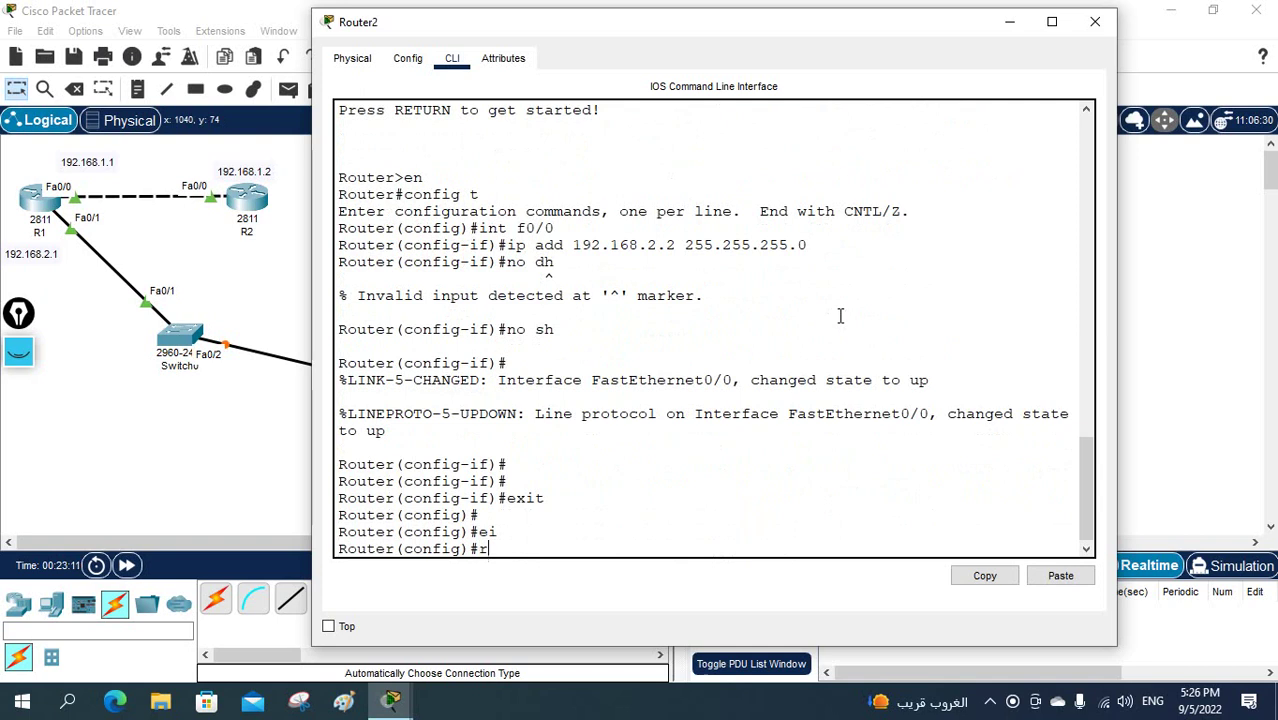
key("Tab")
type("ei")
key("Tab")
type("1")
key("Return")
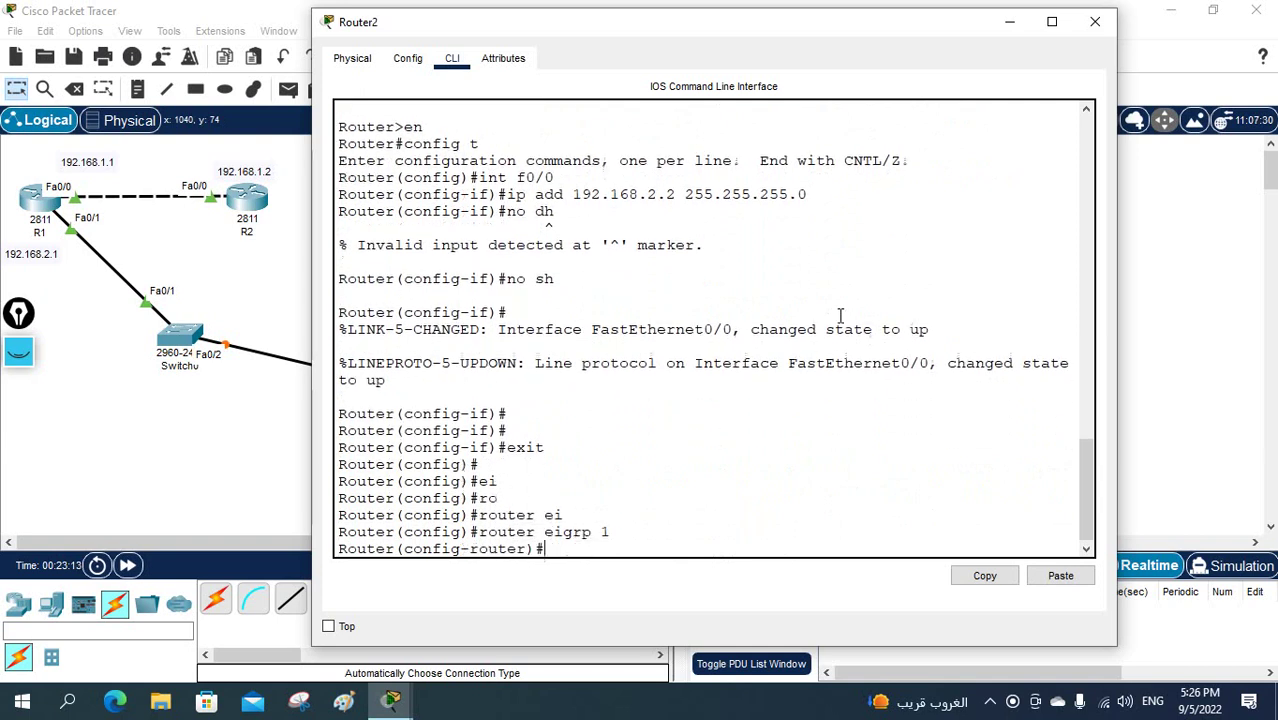
- Advertise network 0.0.0.0 under EIGRP 1 and return to the privileged prompt
type("net")
key("Tab")
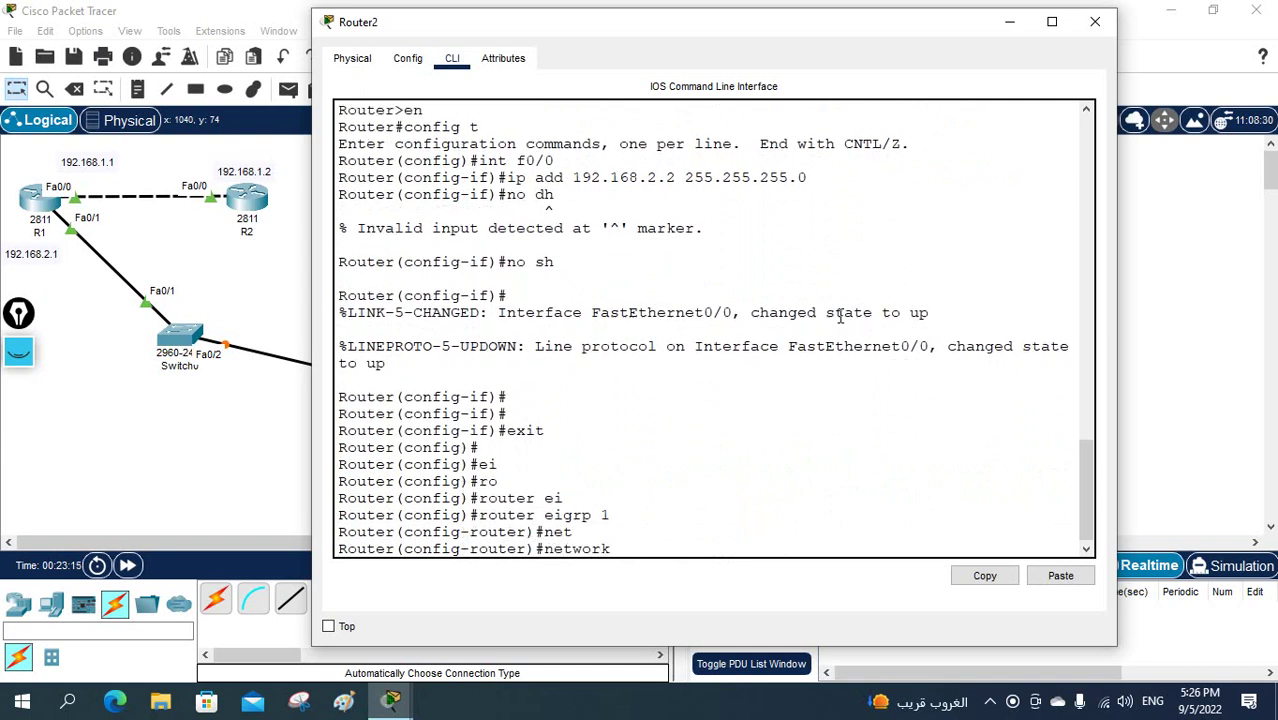
type("0.0.0.0")
key("Return")
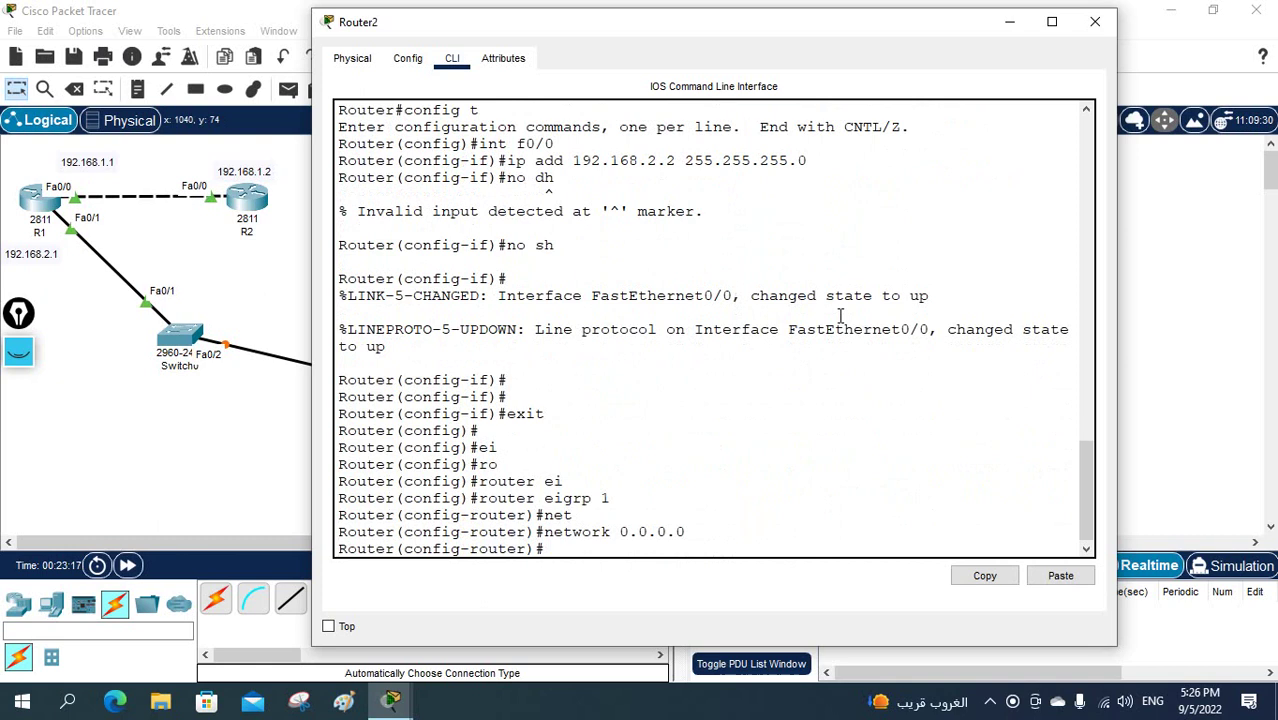
key("ctrl+z")
key("Return")
key("Return")
key("Return")
key("Return")
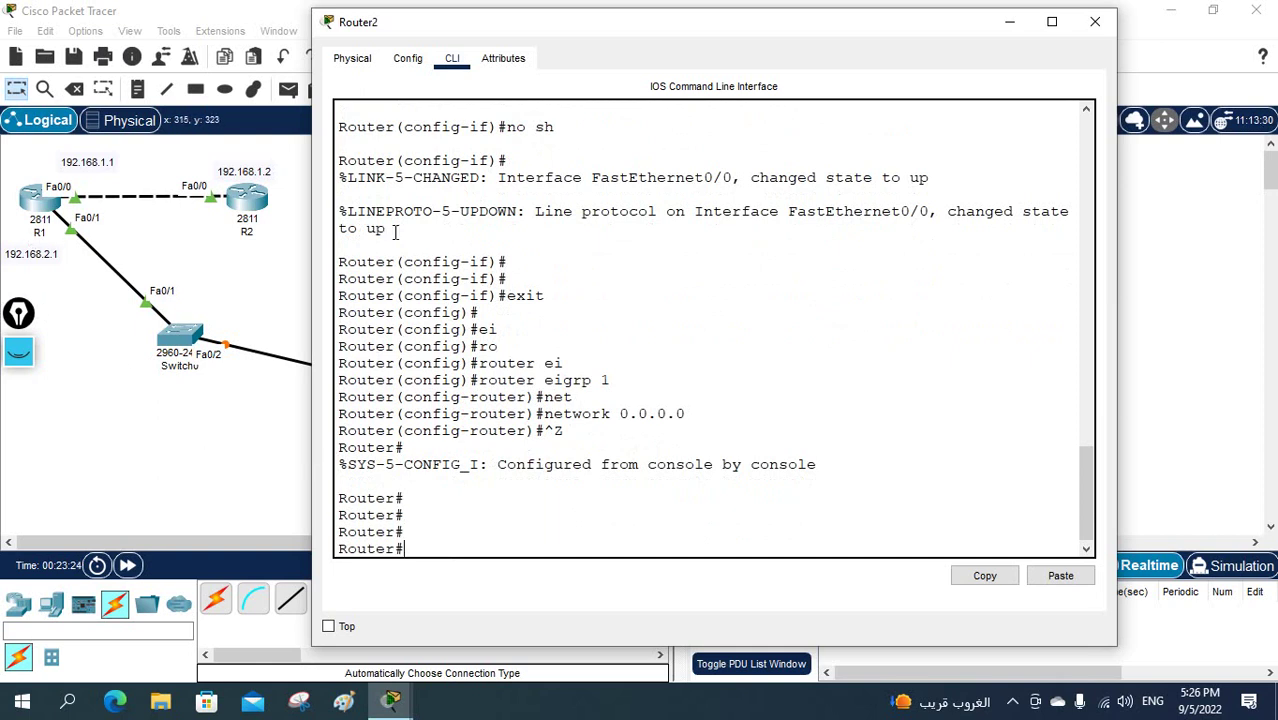
left_click_drag(410, 22, 640, 70)
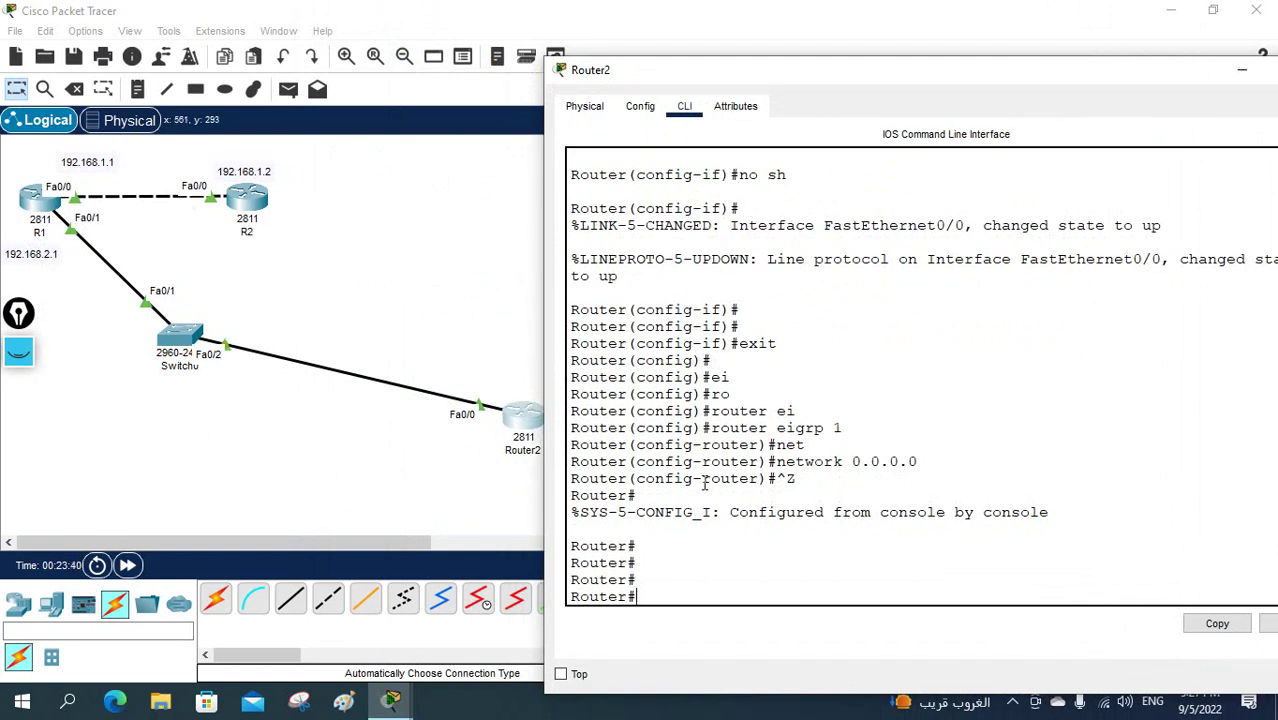
- Display Router2's routing table with 'show ip route', showing only connected 192.168.2.0/24 routes
left_click(796, 552)
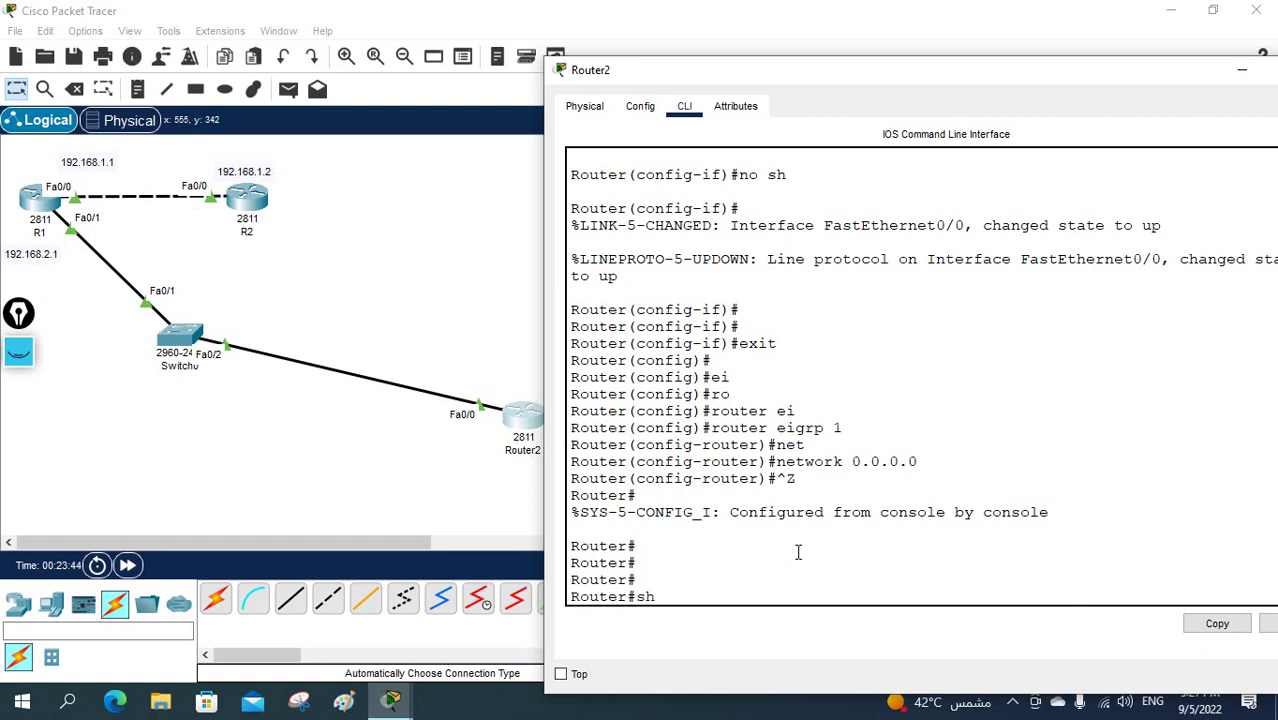
type("sh ip rou")
key("Tab")
key("Return")
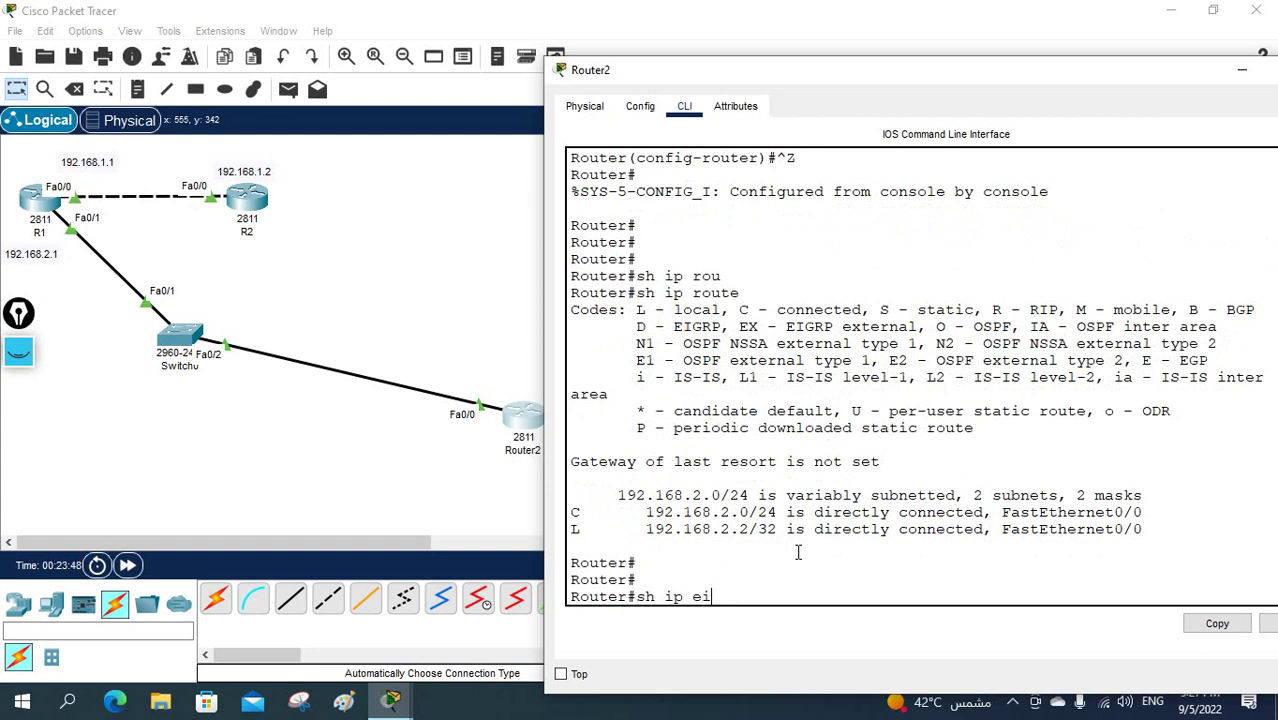
- List Router2's EIGRP neighbours (none for process 1) and move the console window right
key("Tab")
type("ne")
key("Tab")
key("Return")
key("Return")
key("Return")
key("Return")
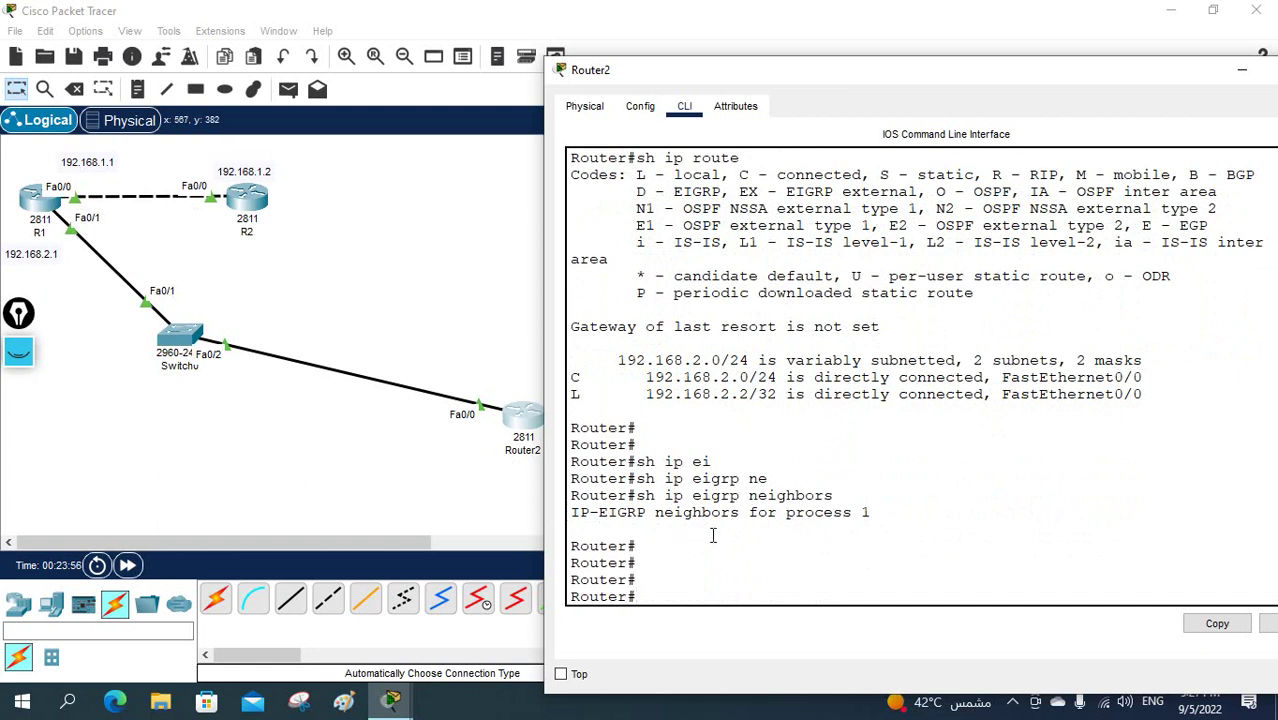
left_click_drag(713, 535, 688, 459)
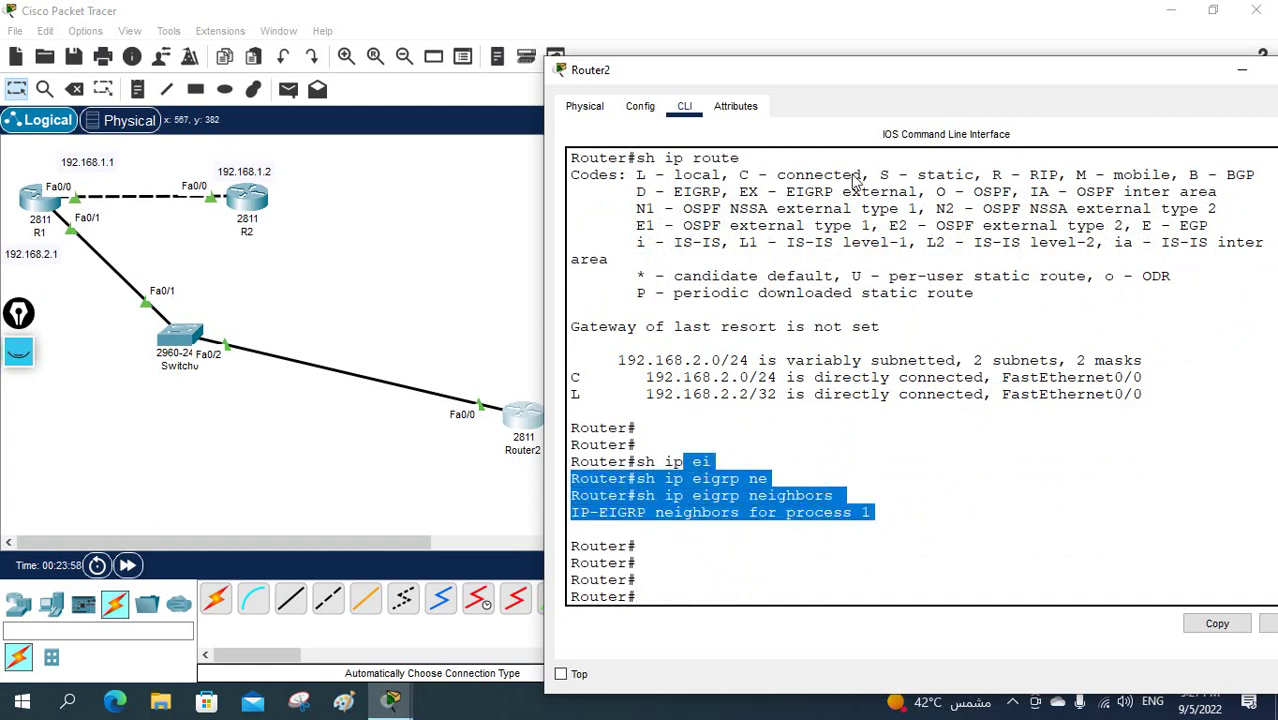
left_click_drag(860, 78, 968, 68)
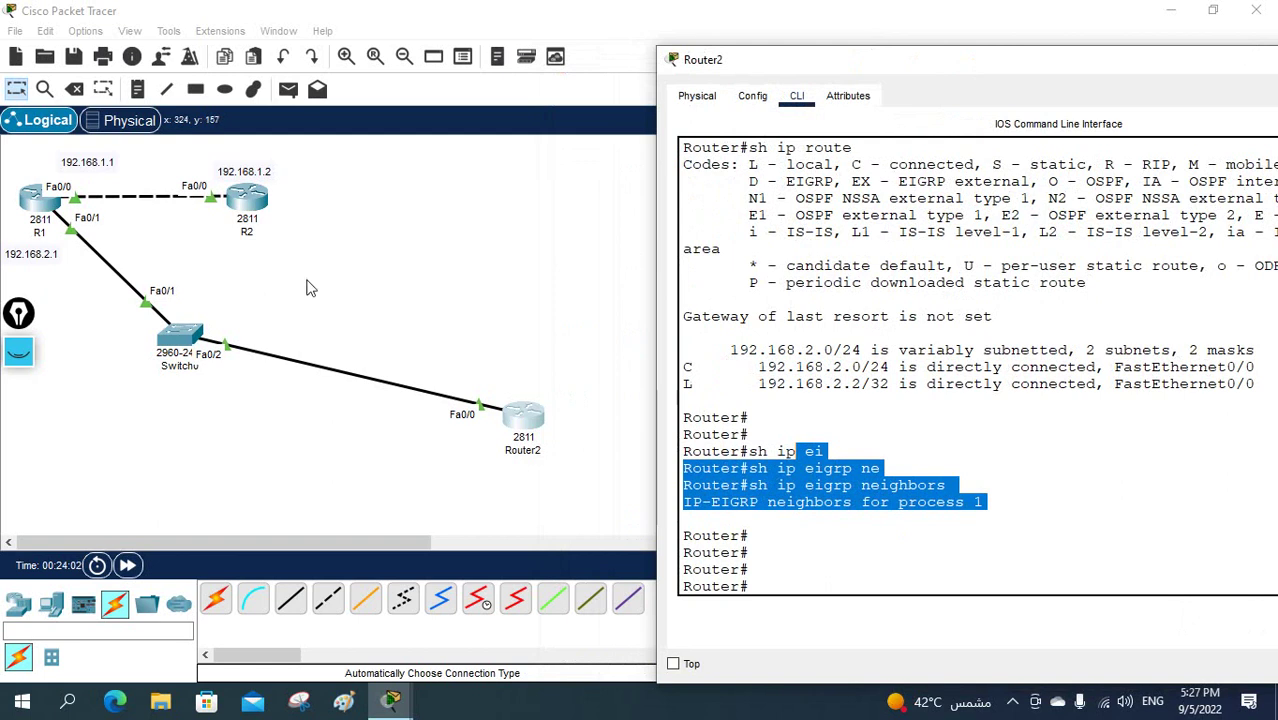
left_click(18, 350)
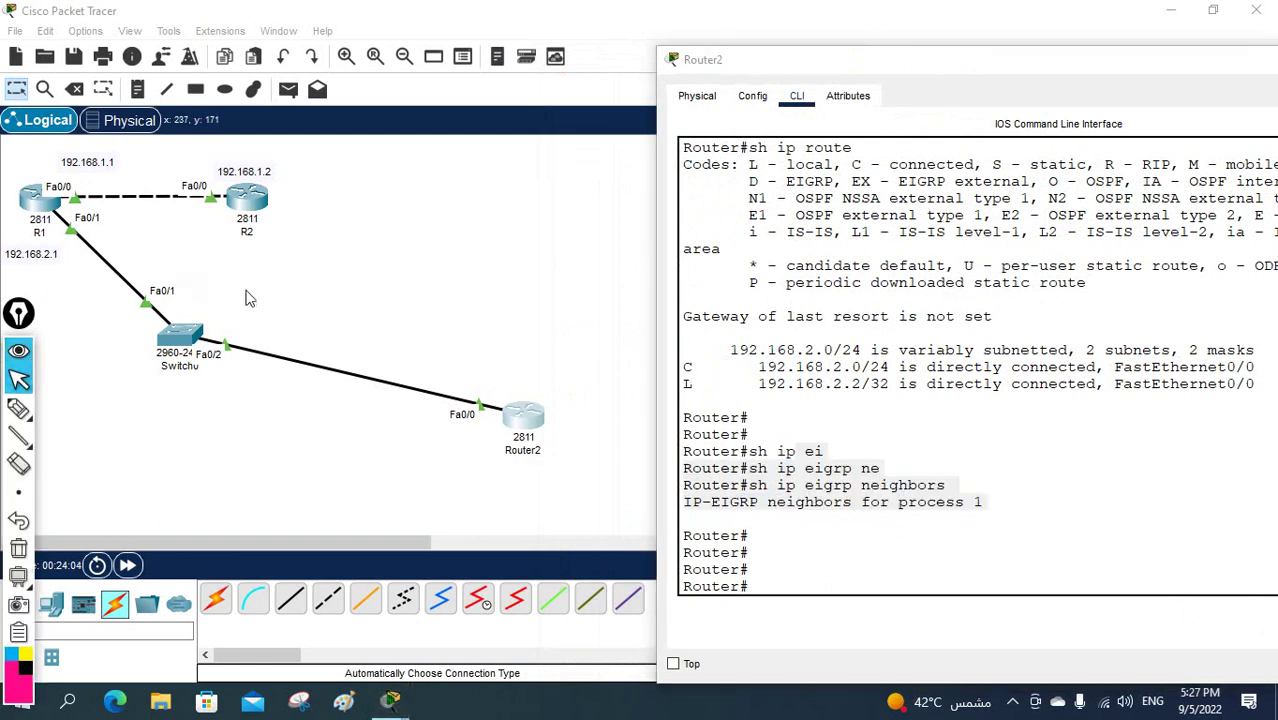
left_click(18, 408)
left_click_drag(46, 165, 100, 180)
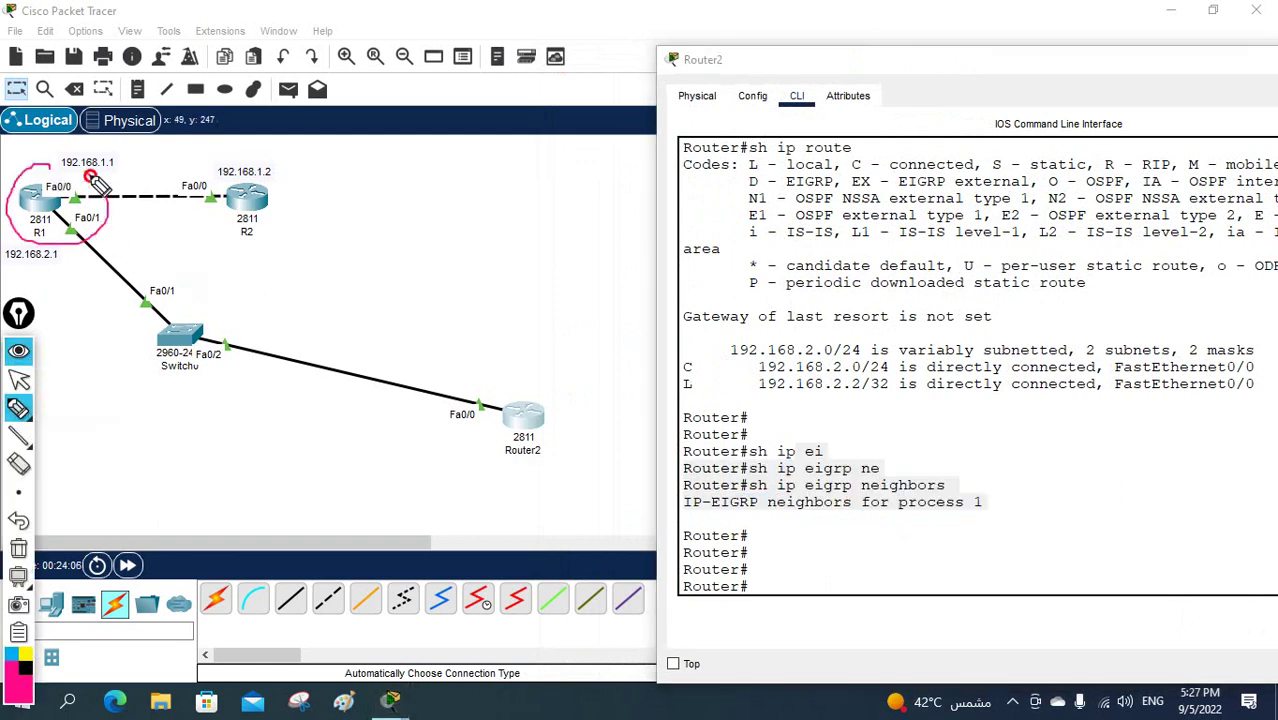
mouse_move(270, 165)
left_mouse_down()
mouse_move(216, 192)
mouse_move(238, 198)
left_mouse_up()
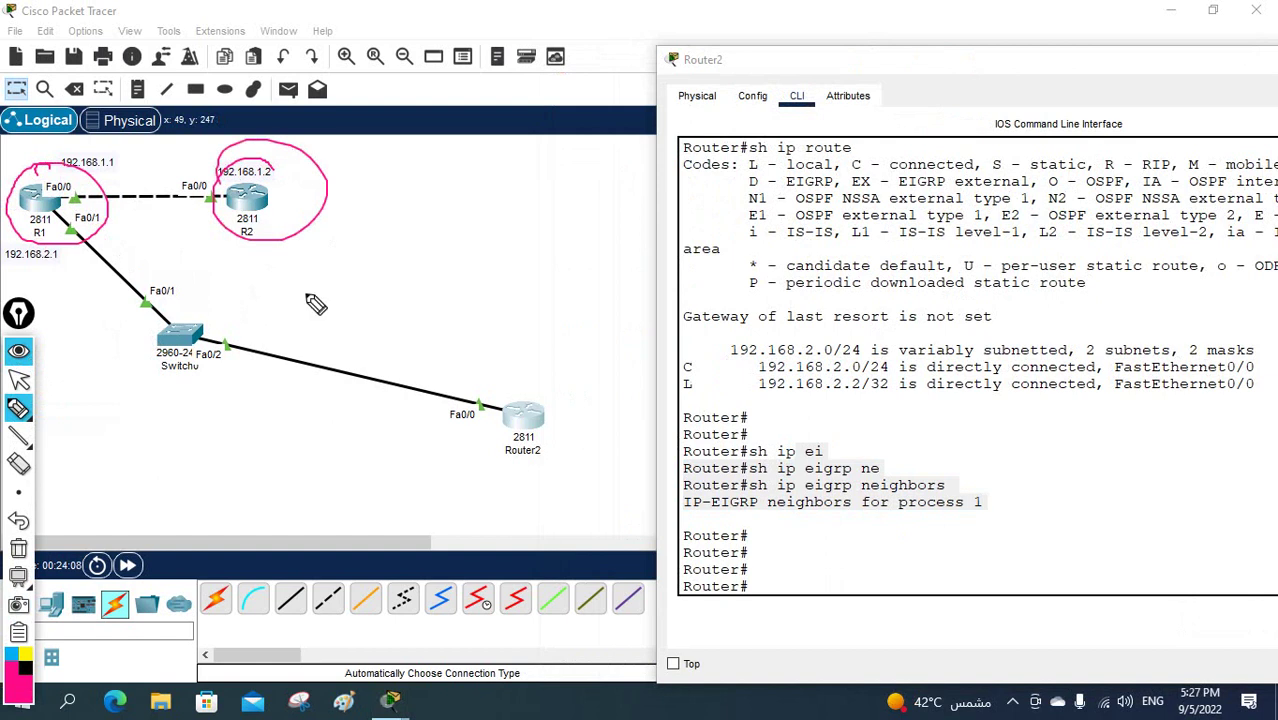
mouse_move(526, 376)
left_mouse_down()
mouse_move(441, 461)
mouse_move(522, 422)
mouse_move(505, 470)
mouse_move(560, 400)
mouse_move(515, 490)
mouse_move(556, 471)
mouse_move(553, 483)
left_mouse_up()
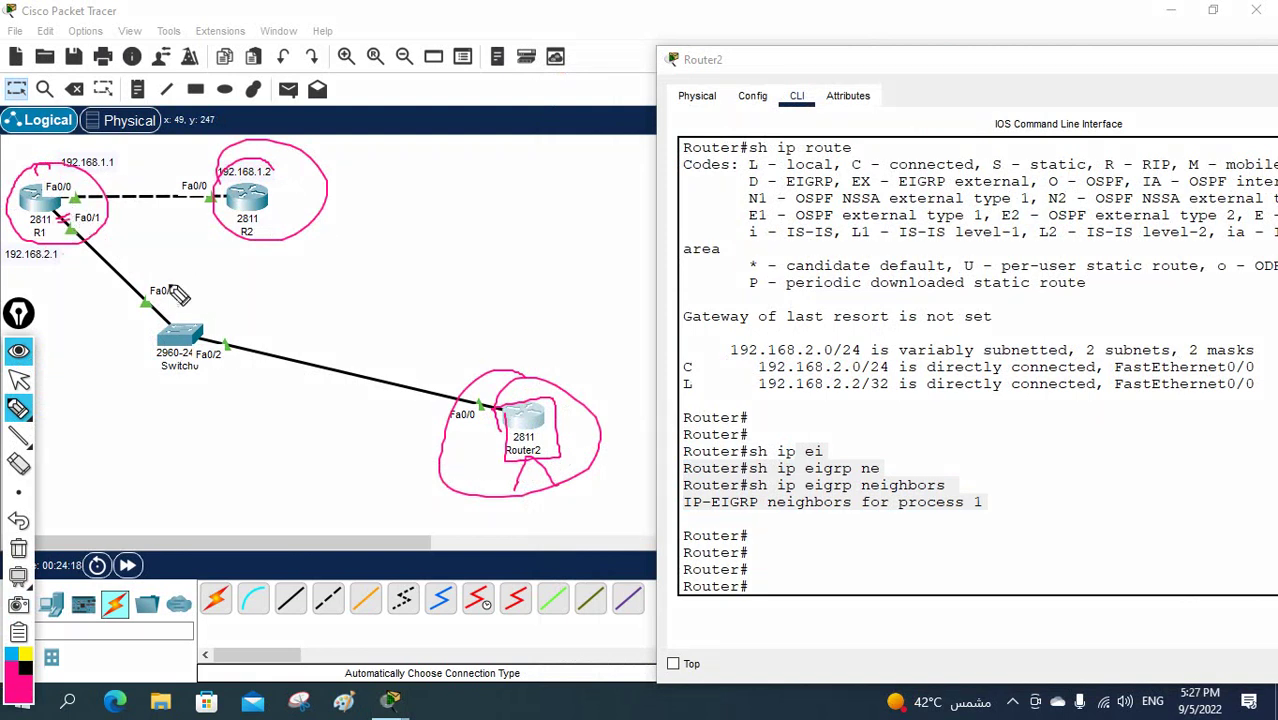
mouse_move(587, 353)
left_mouse_down()
mouse_move(532, 428)
mouse_move(566, 411)
left_mouse_up()
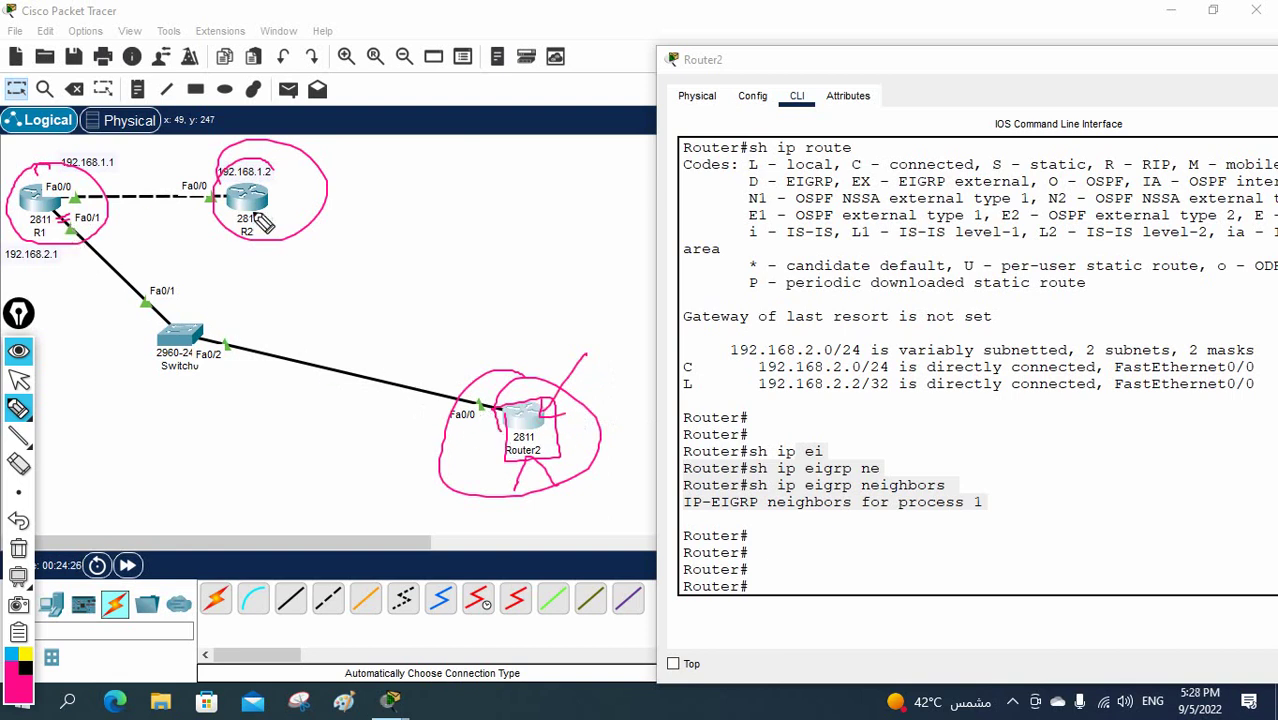
mouse_move(255, 212)
left_mouse_down()
mouse_move(76, 193)
mouse_move(62, 220)
mouse_move(189, 318)
mouse_move(320, 380)
mouse_move(488, 410)
left_mouse_up()
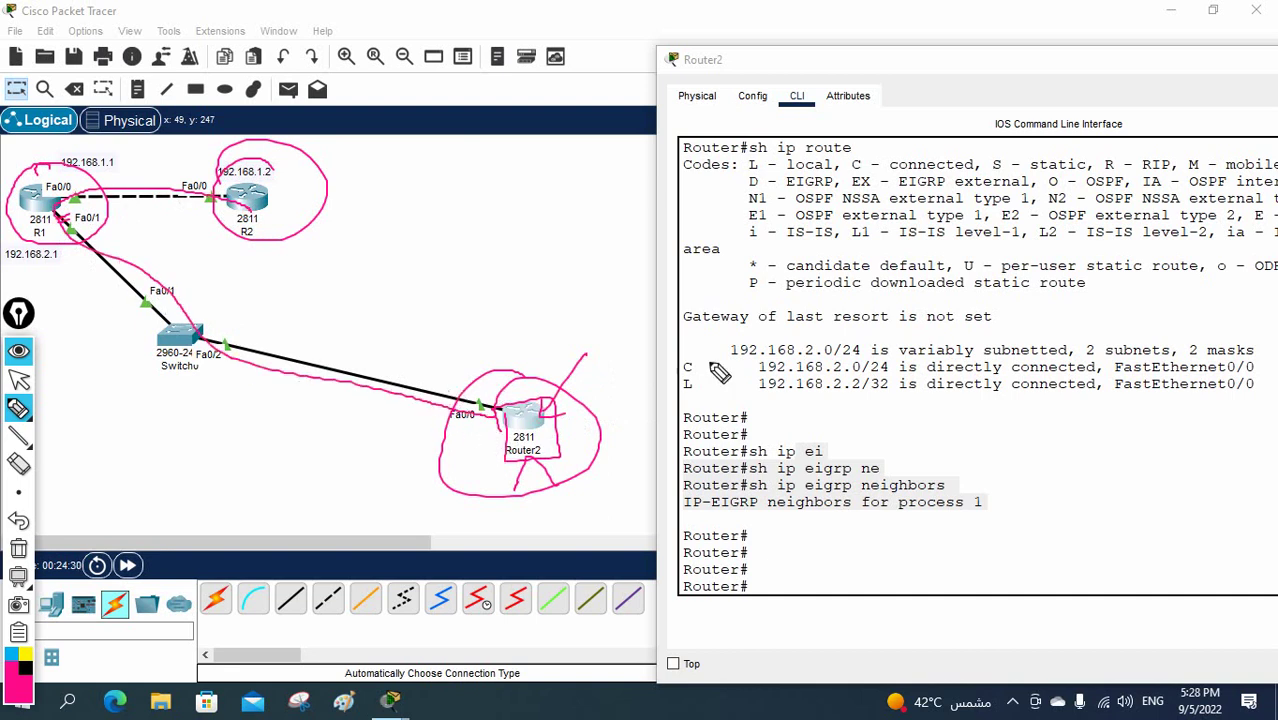
left_click(22, 548)
left_click_drag(60, 241, 86, 229)
left_click_drag(76, 186, 72, 202)
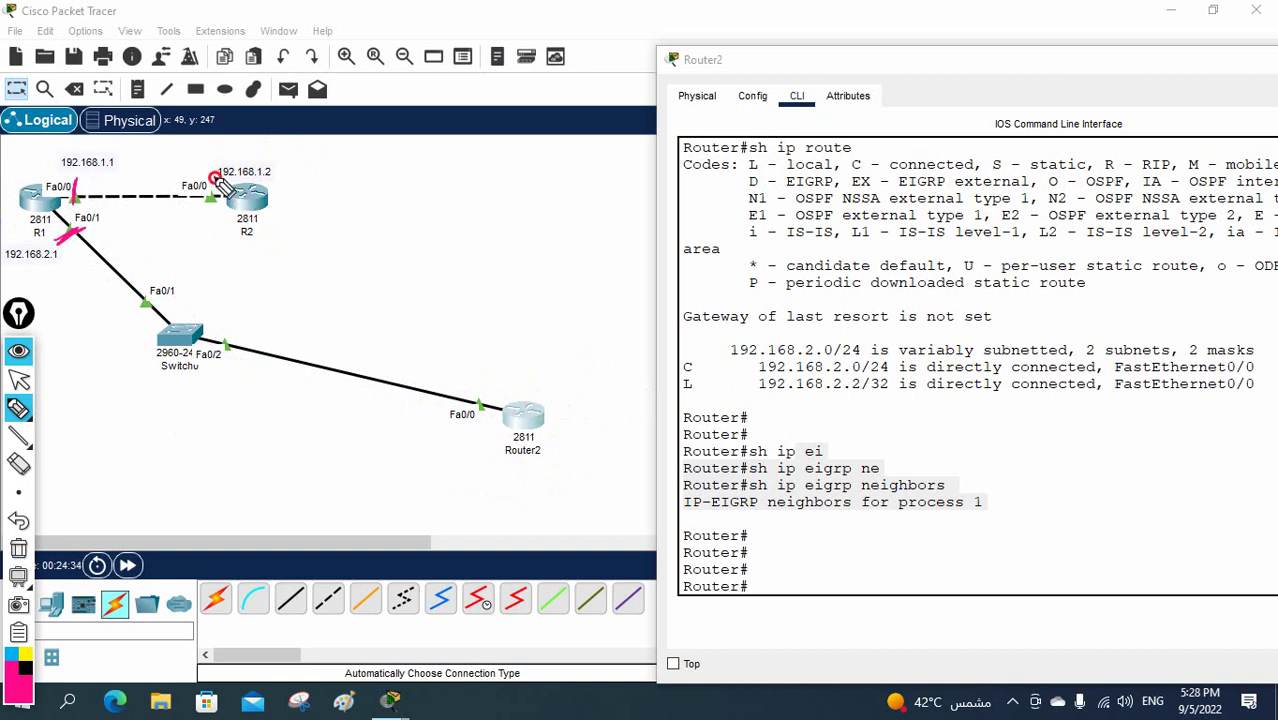
left_click_drag(213, 176, 209, 214)
mouse_move(500, 410)
left_mouse_down()
mouse_move(210, 321)
mouse_move(58, 220)
left_mouse_up()
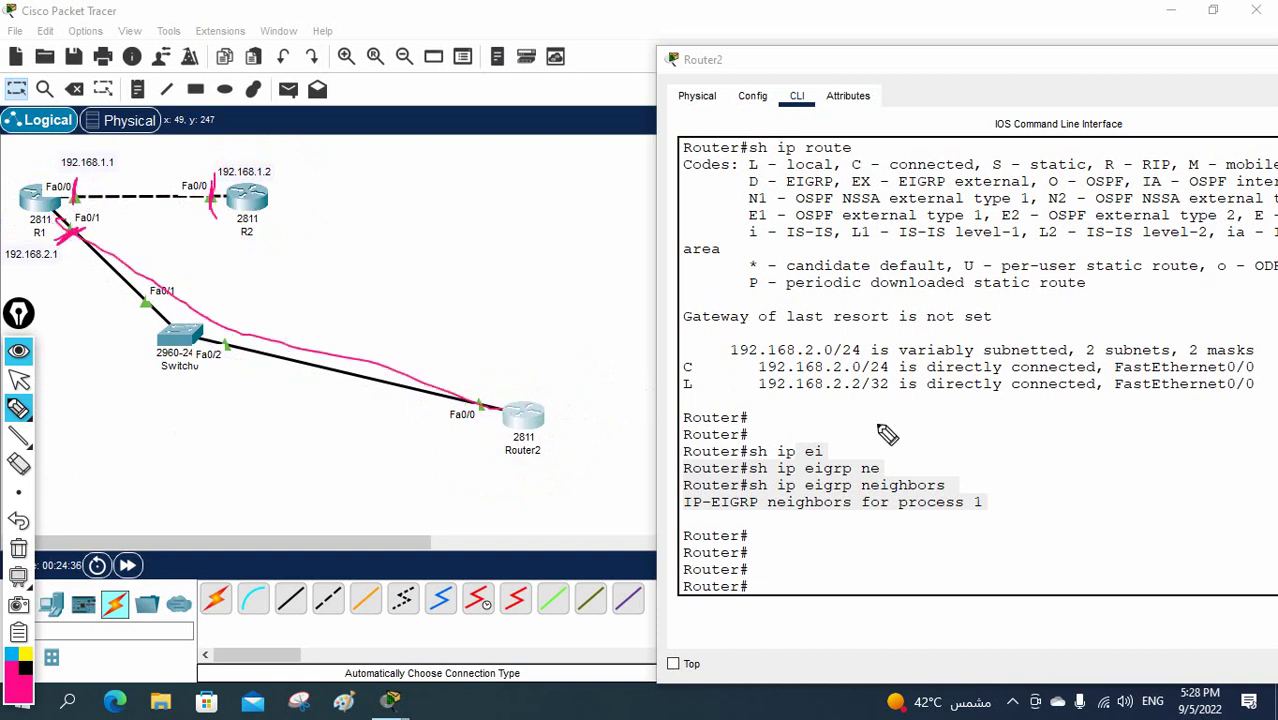
left_click(19, 550)
left_click(15, 380)
left_click(799, 517)
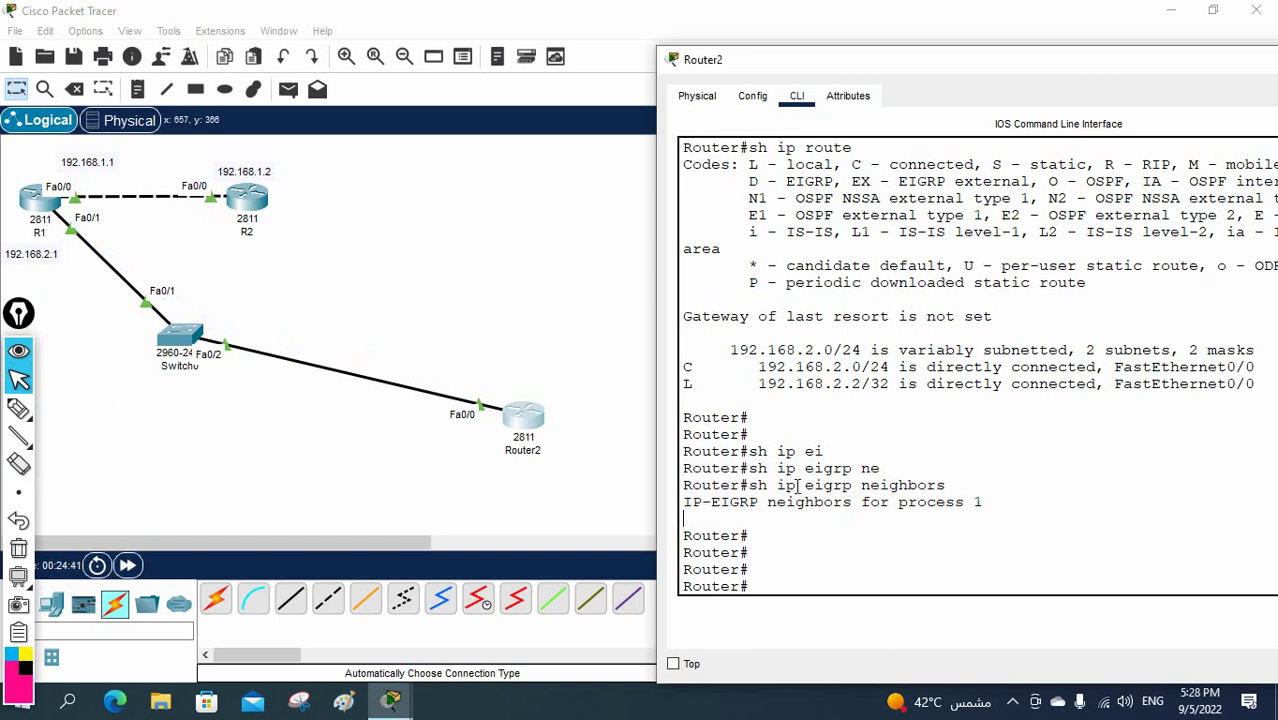
- Enter global configuration and create key chain abc on Router2
type("config t")
key("Return")
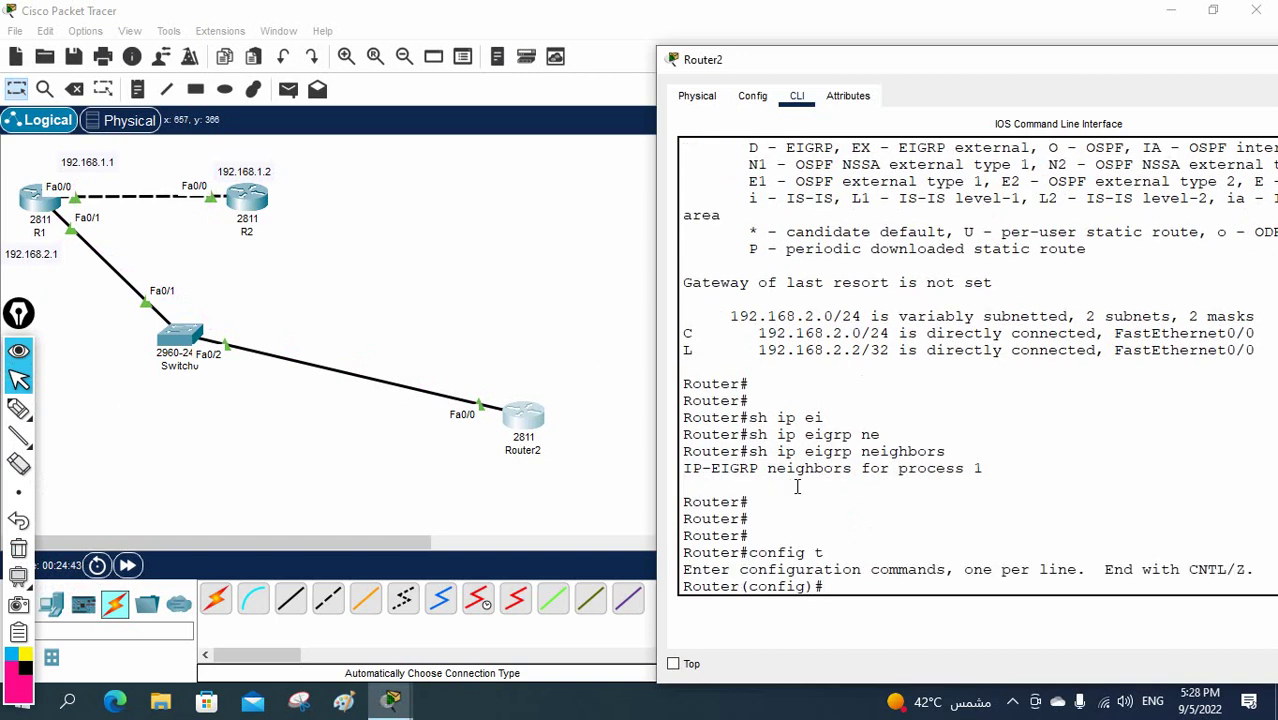
type("ke")
key("Tab")
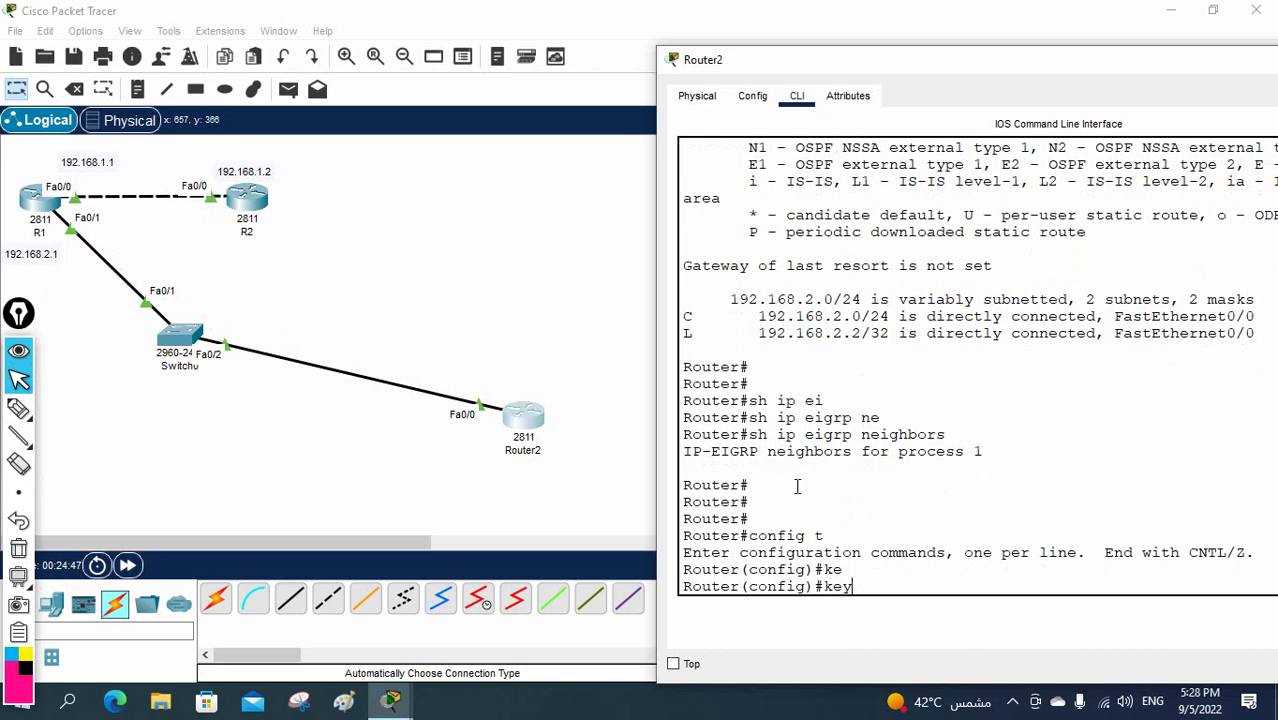
key("Tab")
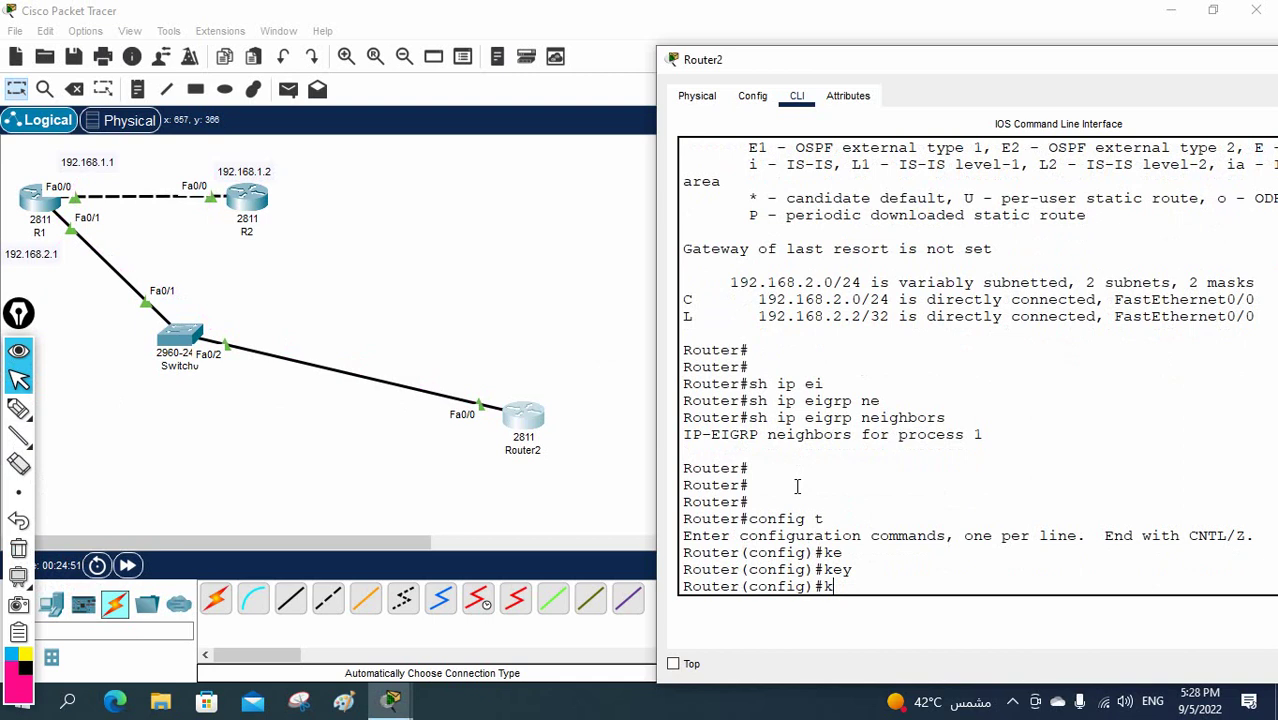
type("c")
key("Tab")
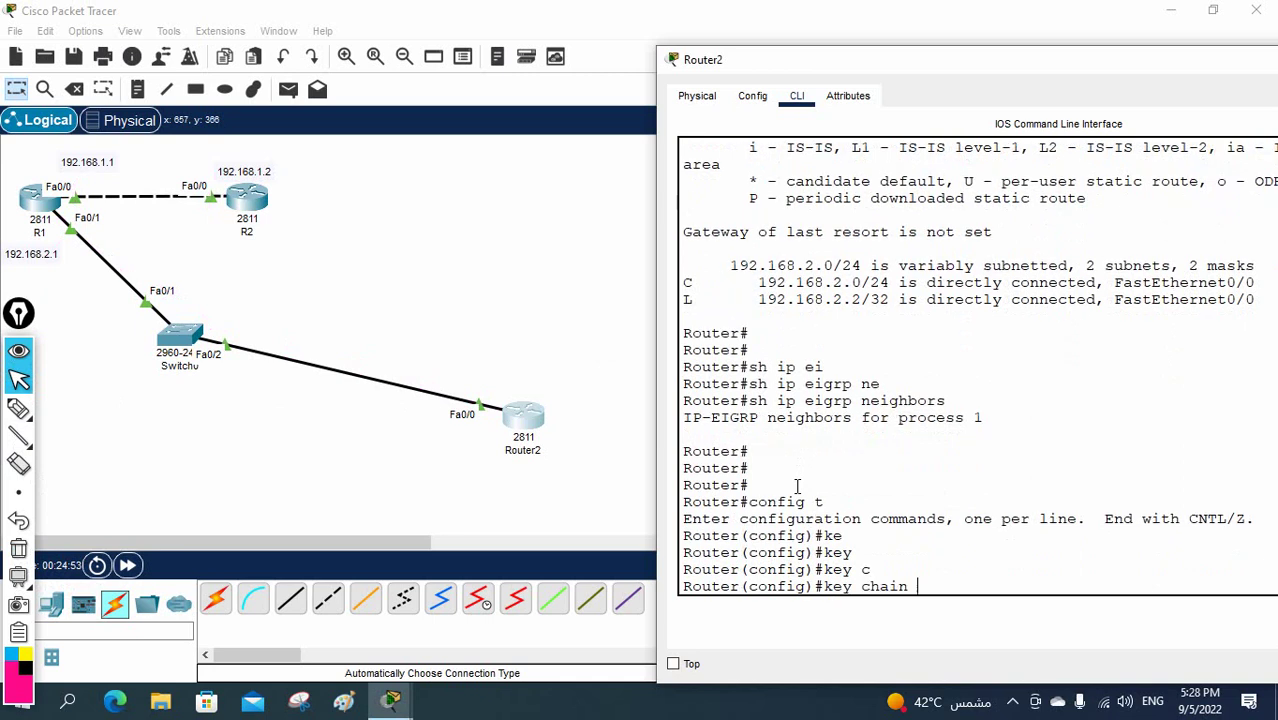
type("a")
type("bc")
key("Return")
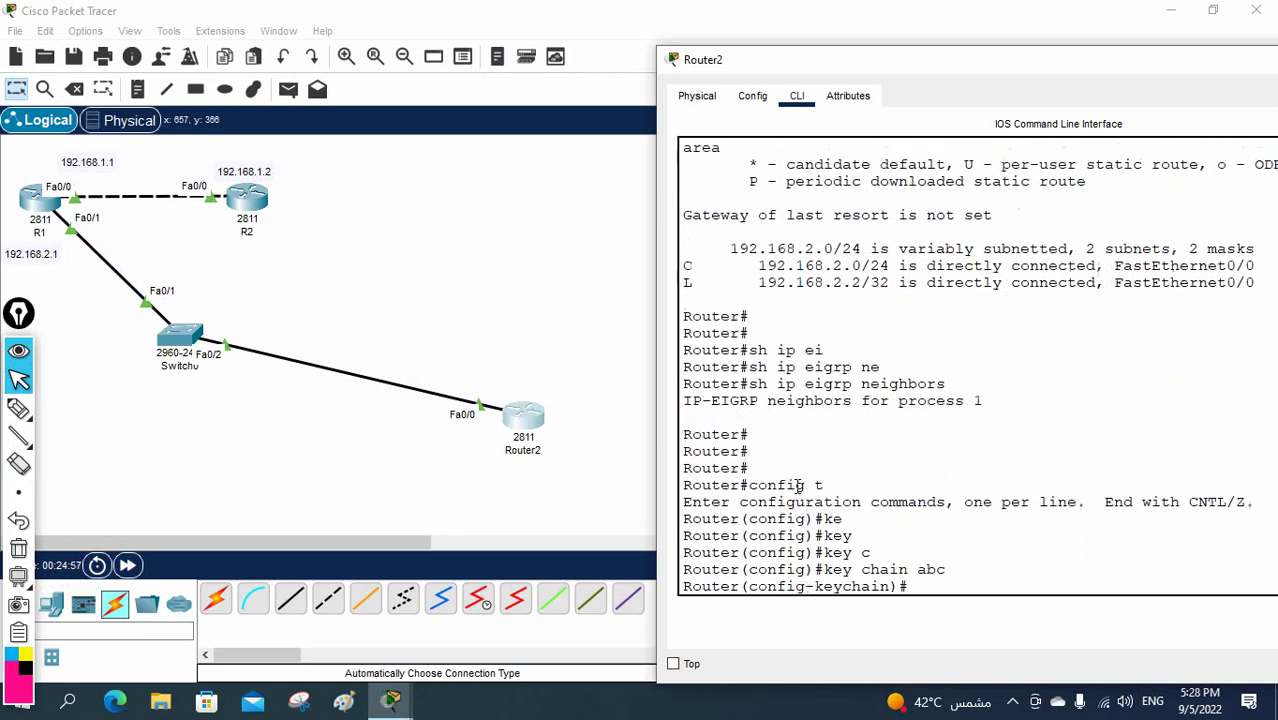
- Add key 1 with its authentication key string, then exit twice
type("ke")
key("Tab")
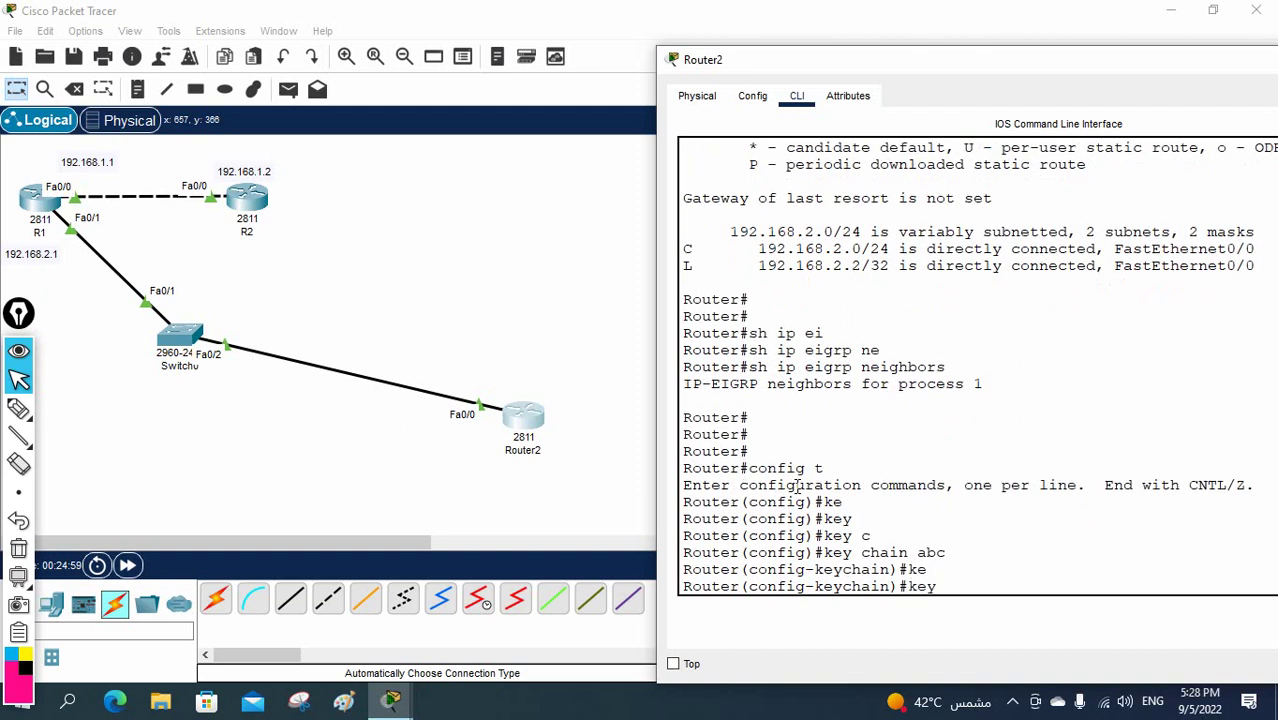
key("Return")
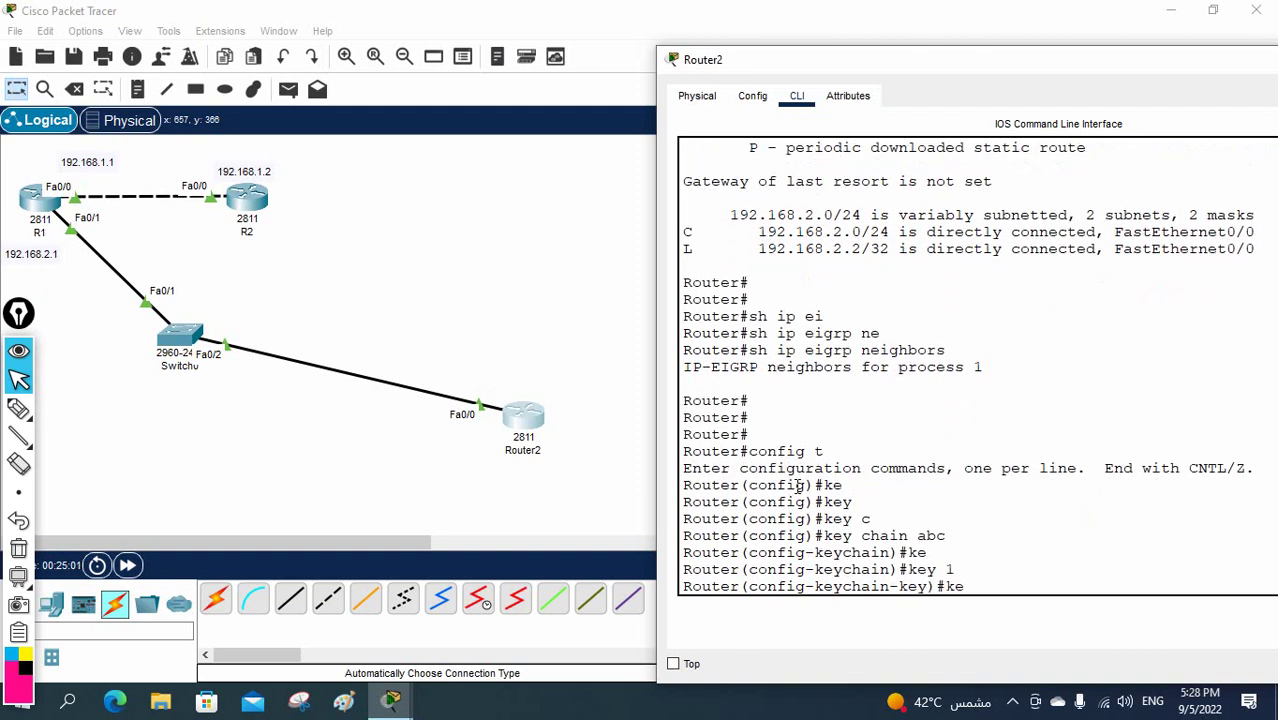
type("ke")
key("Tab")
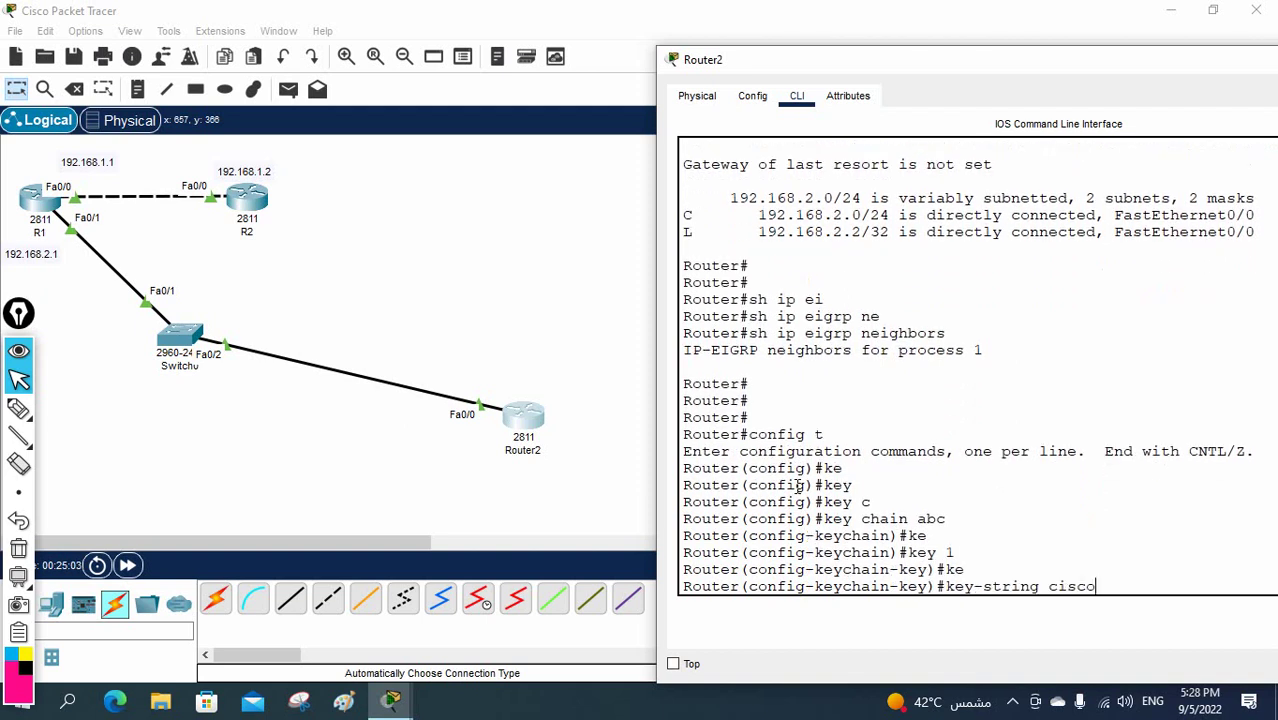
key("Return")
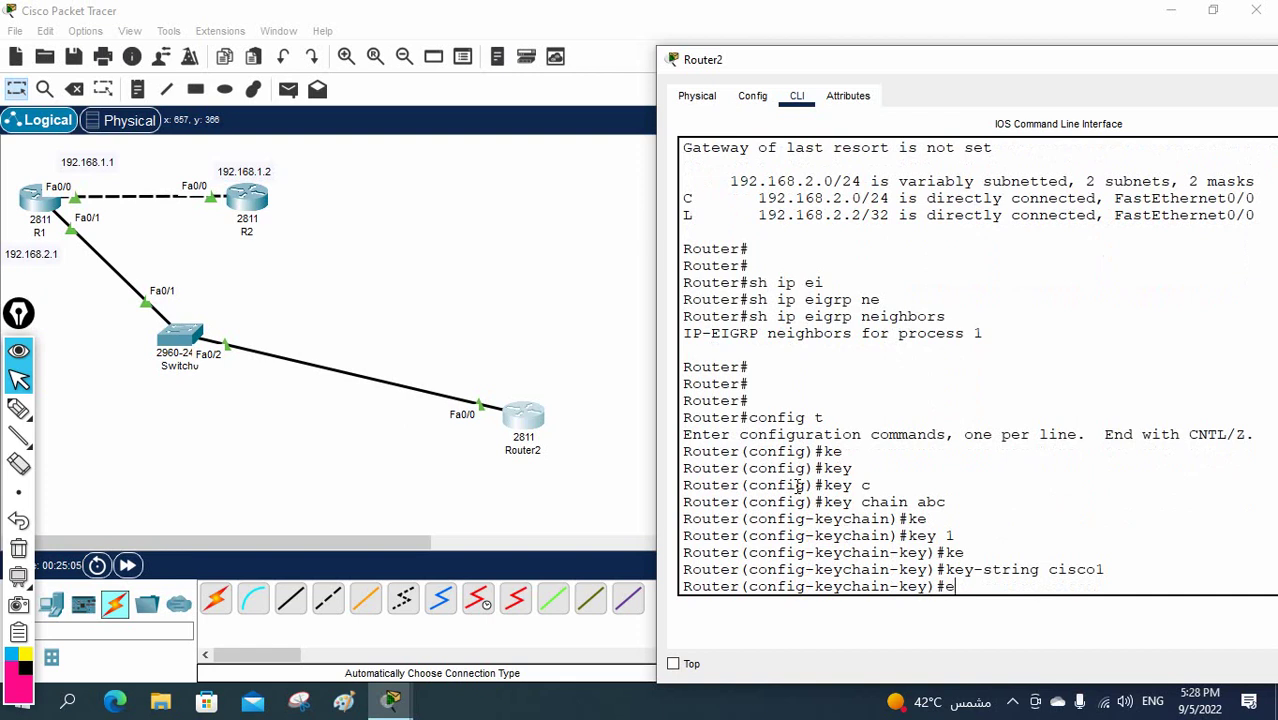
type("exit")
key("Return")
key("Return")
key("Return")
type("e")
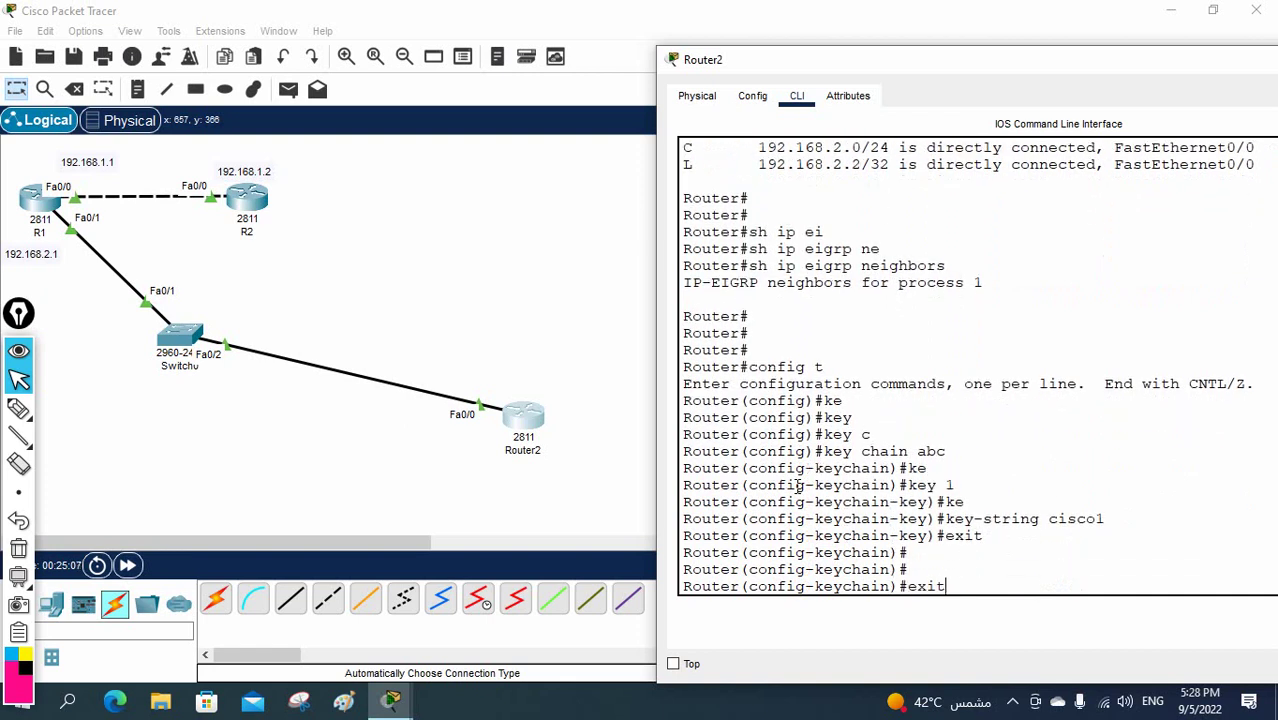
type("xit")
key("Return")
key("Return")
key("Return")
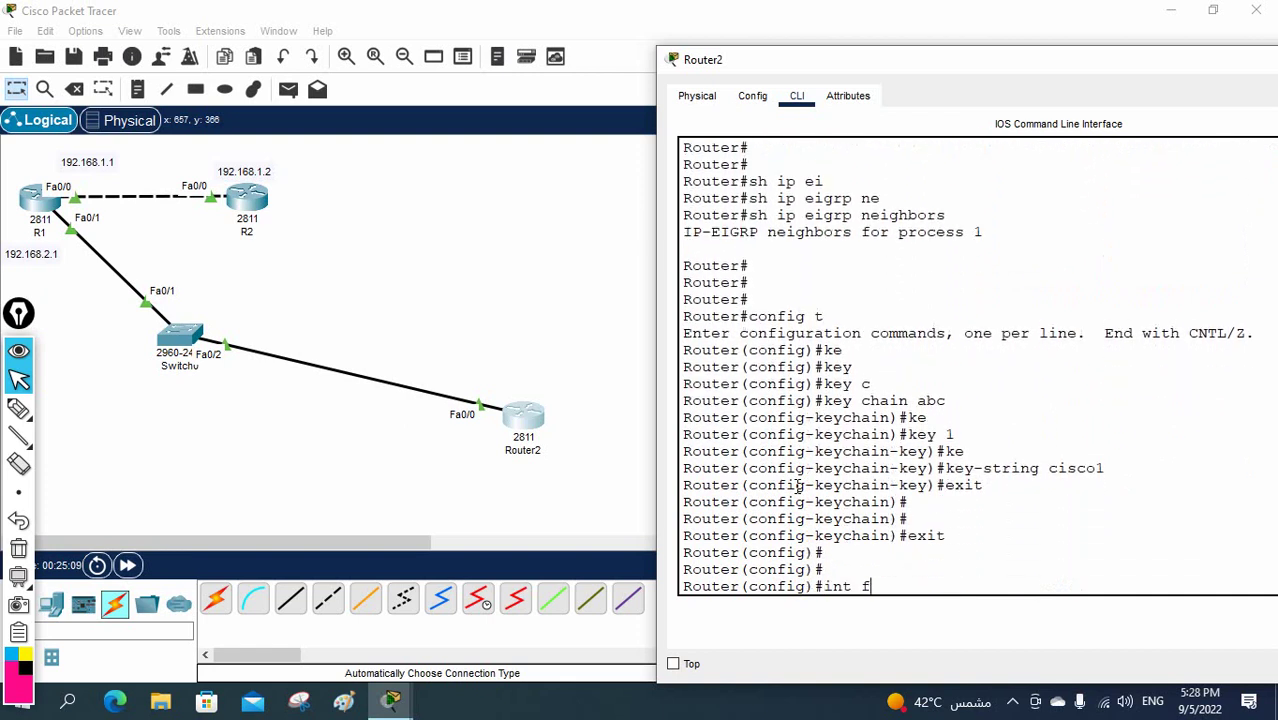
- On interface Fa0/0, set EIGRP 1 authentication mode to MD5
type("int f0/0")
key("Return")
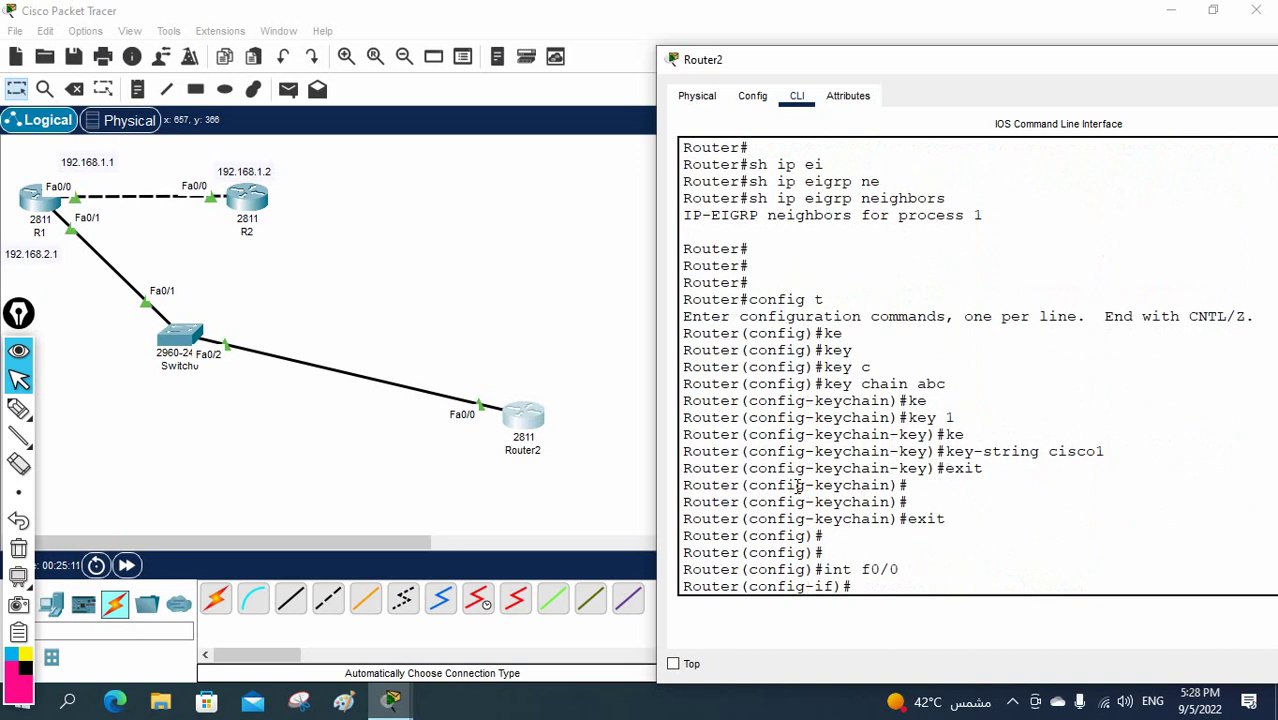
type("ip au")
key("Tab")
type("ei")
key("Tab")
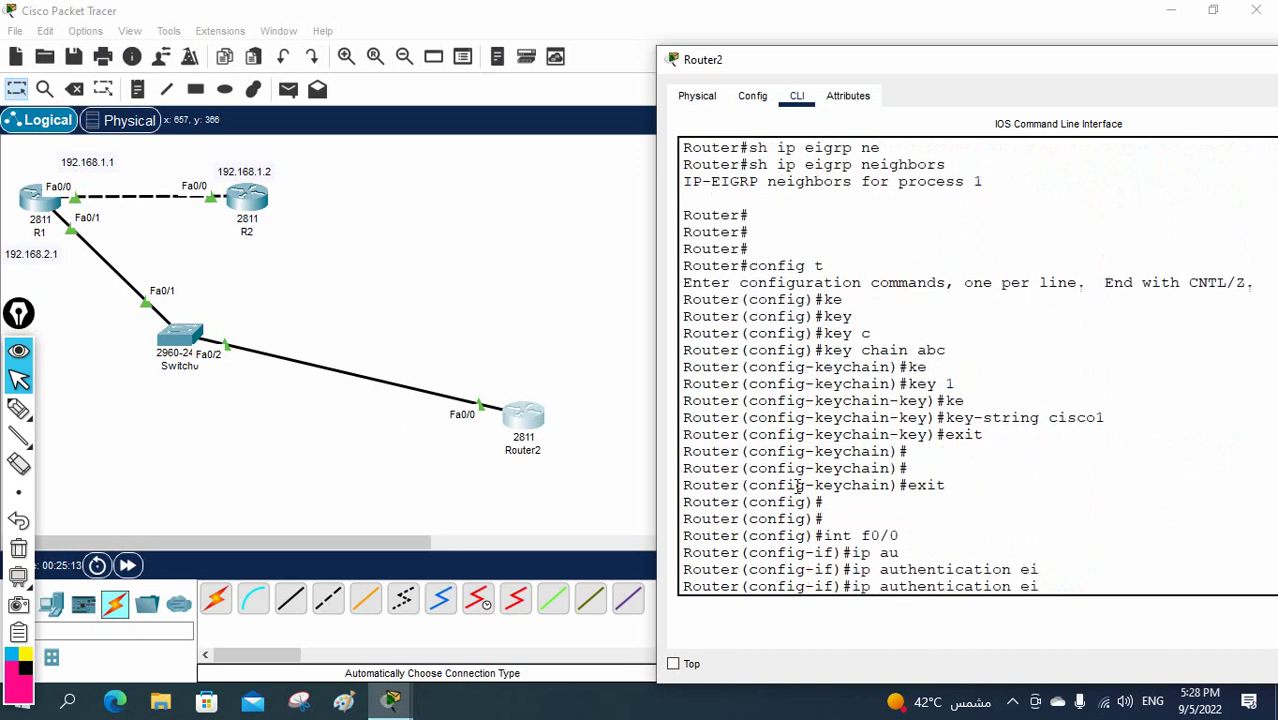
type("m")
key("Tab")
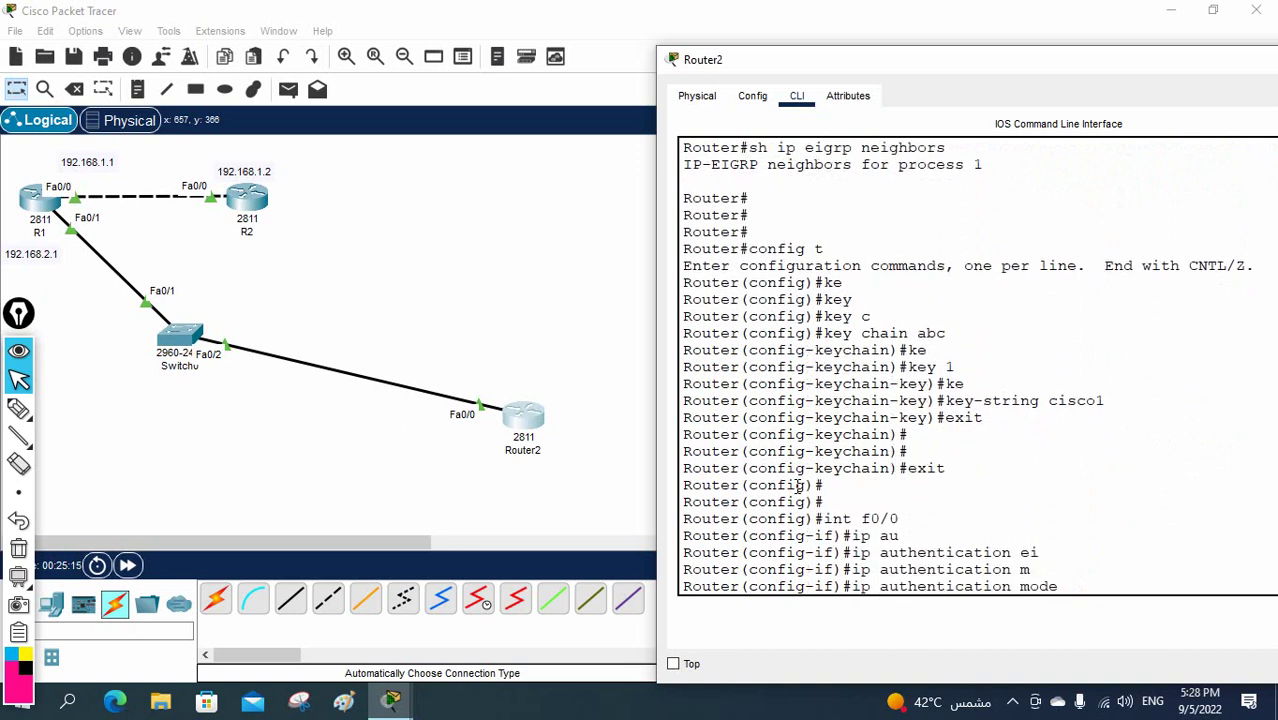
type("ei")
key("Tab")
type("1")
key("Tab")
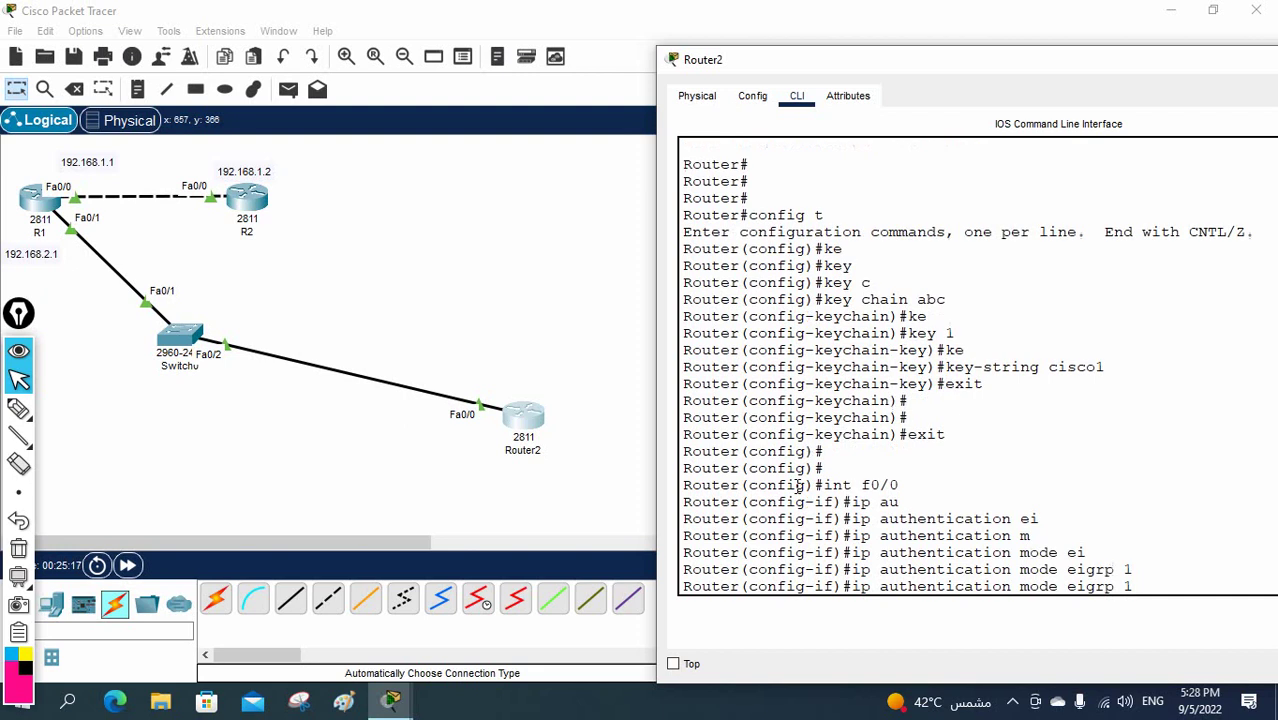
type("mo")
key("Tab")
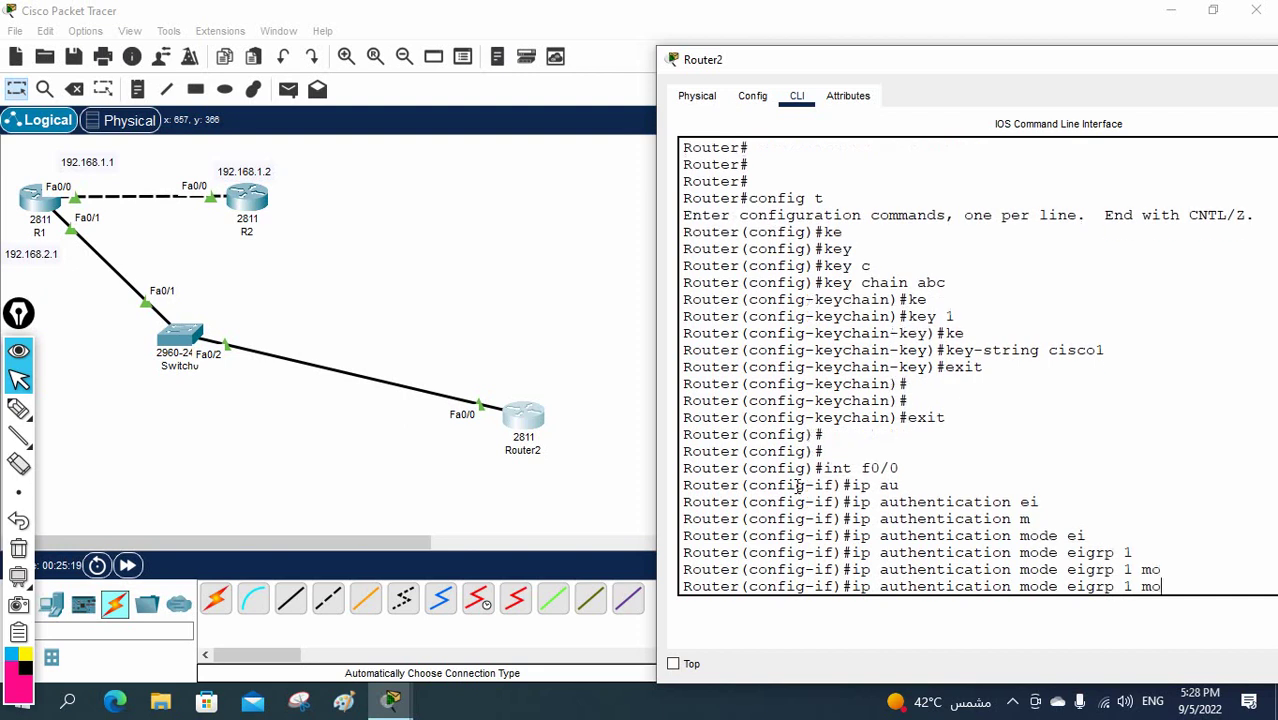
key("BackSpace")
key("Tab")
key("Return")
- Apply key chain abc to EIGRP 1 on Fa0/0, bringing up the 192.168.2.1 adjacency
type("ip ")
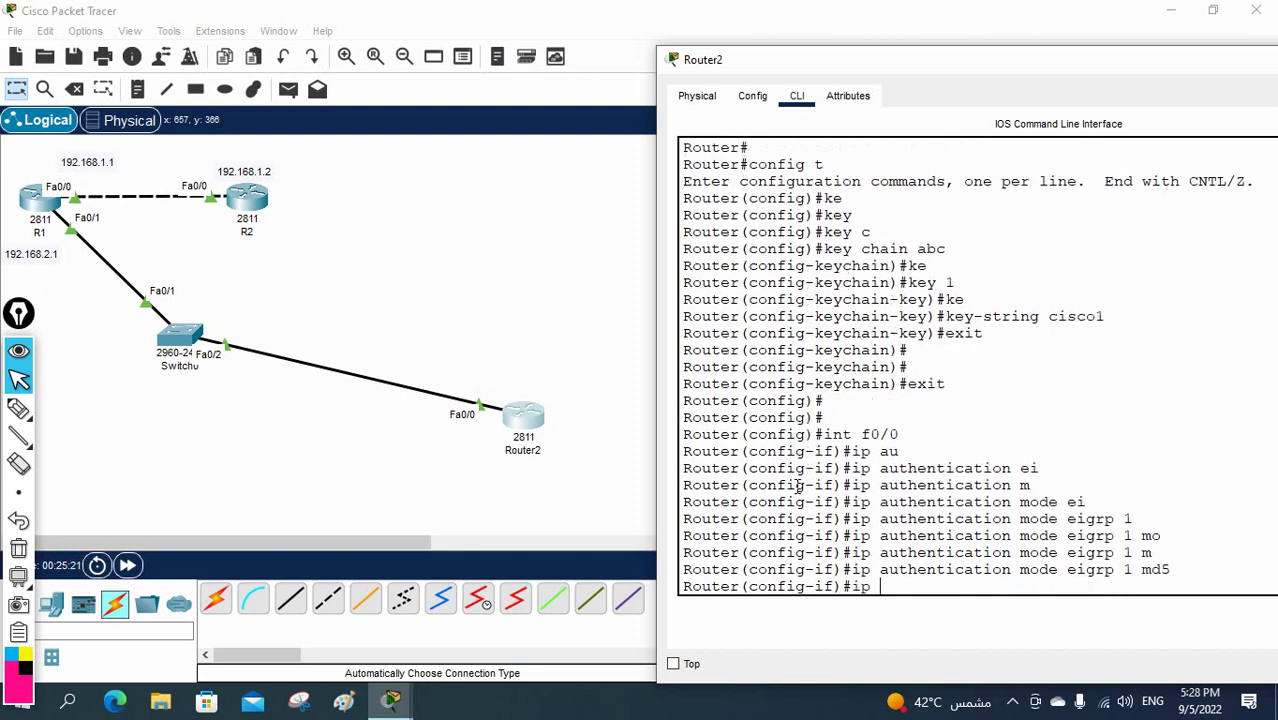
type("au")
key("Tab")
type("ei")
key("Tab")
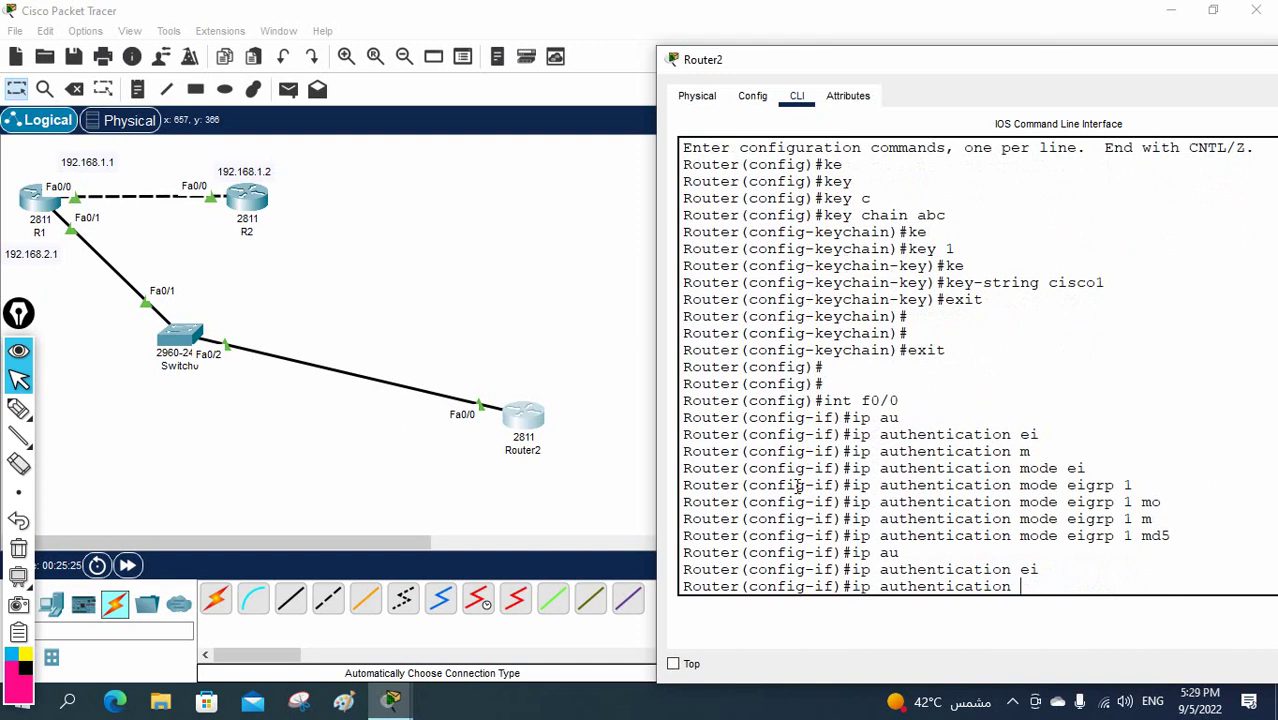
type("k")
key("Tab")
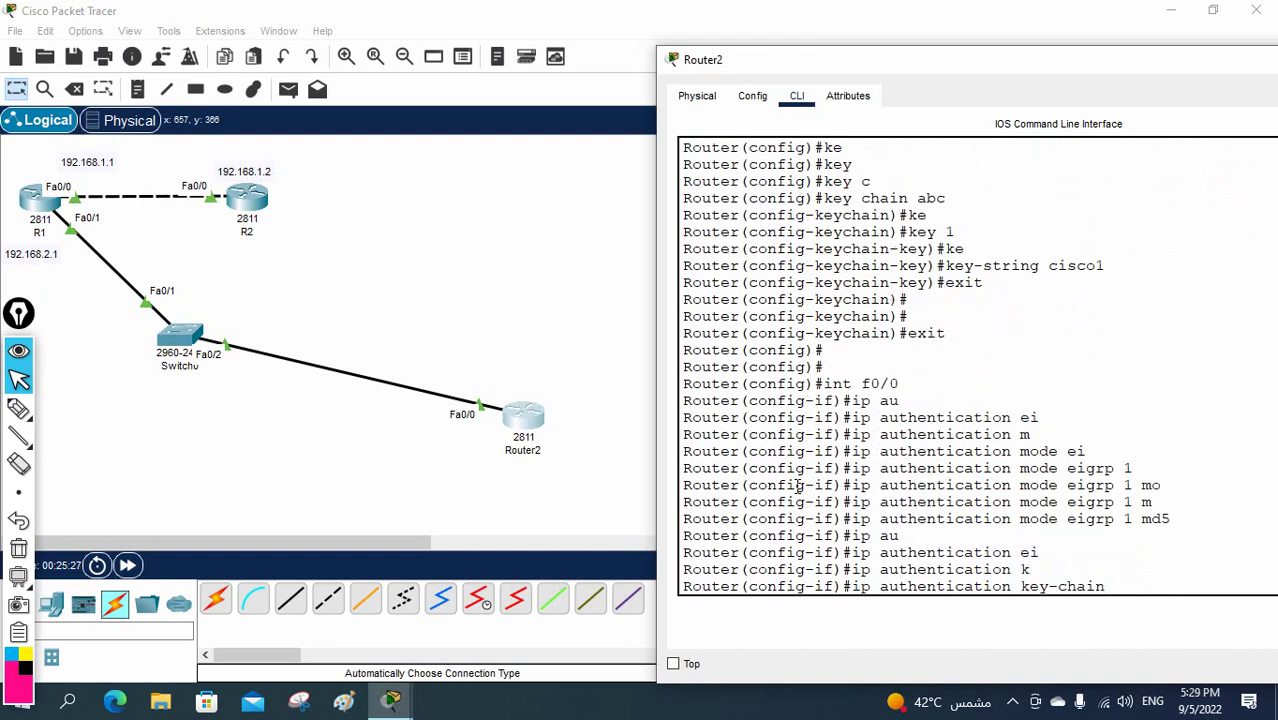
type("ei")
key("Tab")
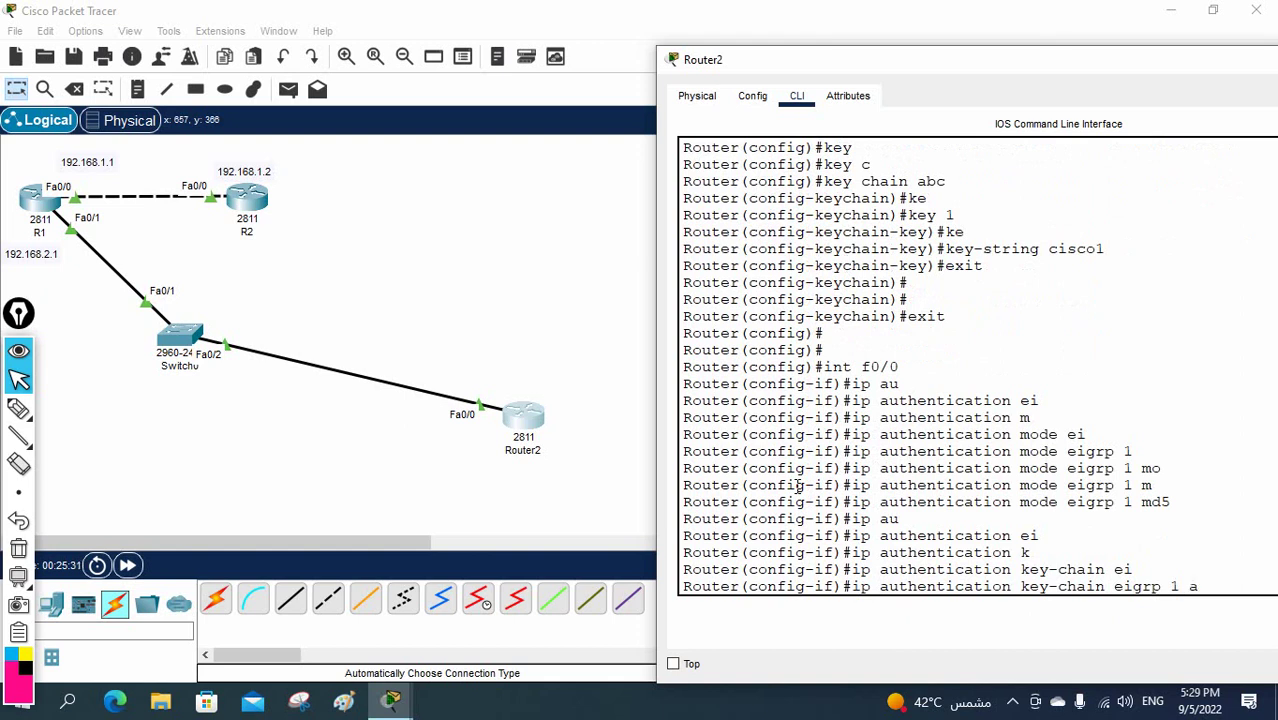
key("Return")
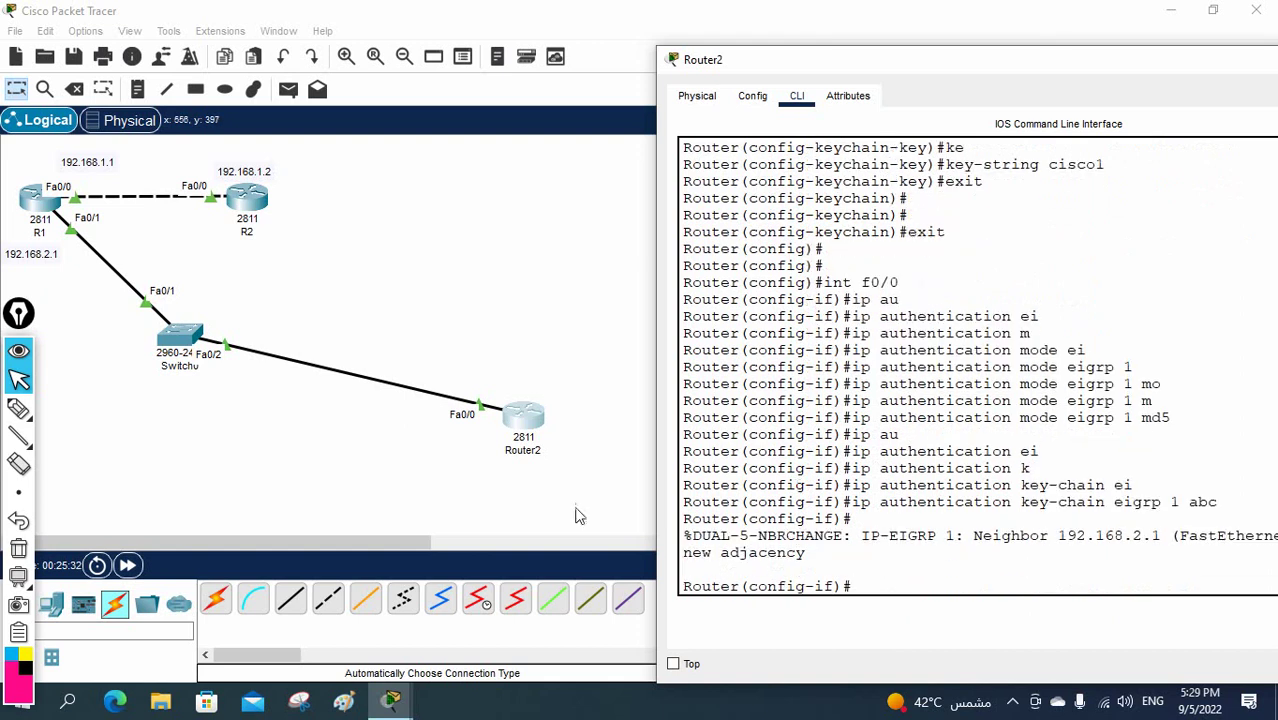
left_click_drag(660, 338, 422, 320)
left_click_drag(766, 549, 447, 540)
left_click_drag(415, 307, 370, 300)
left_click(268, 334)
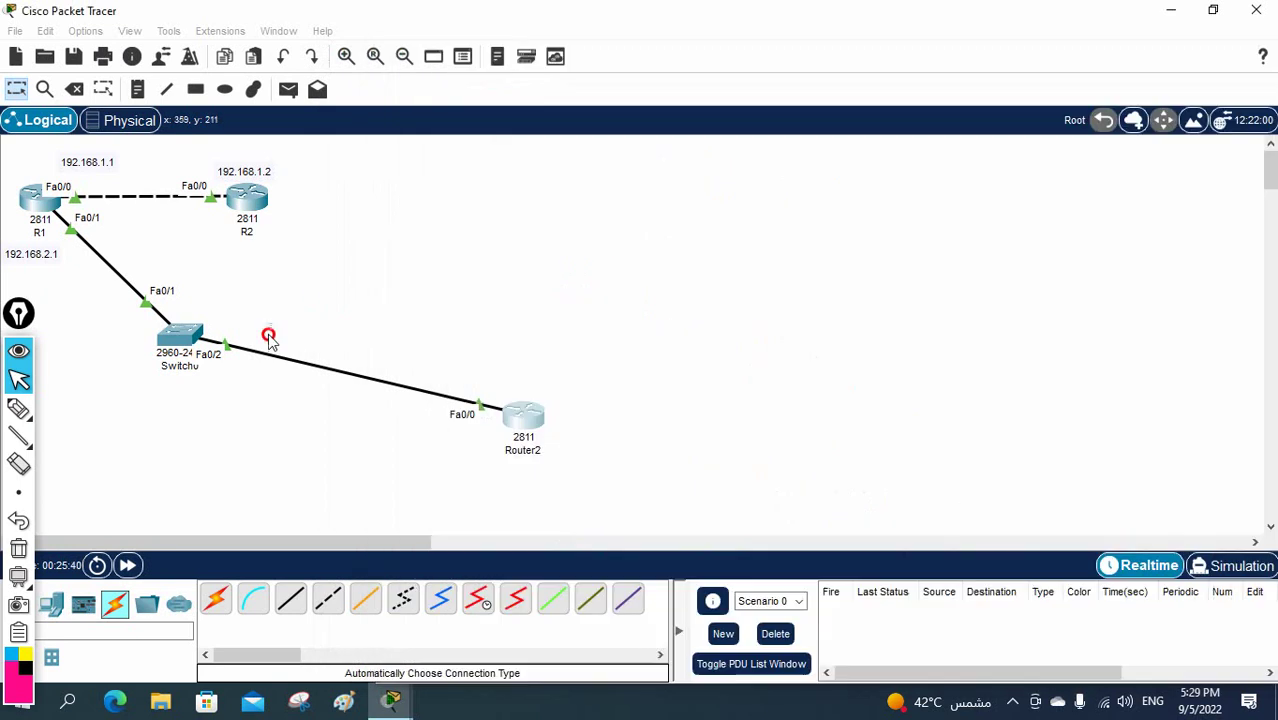
left_click(360, 381)
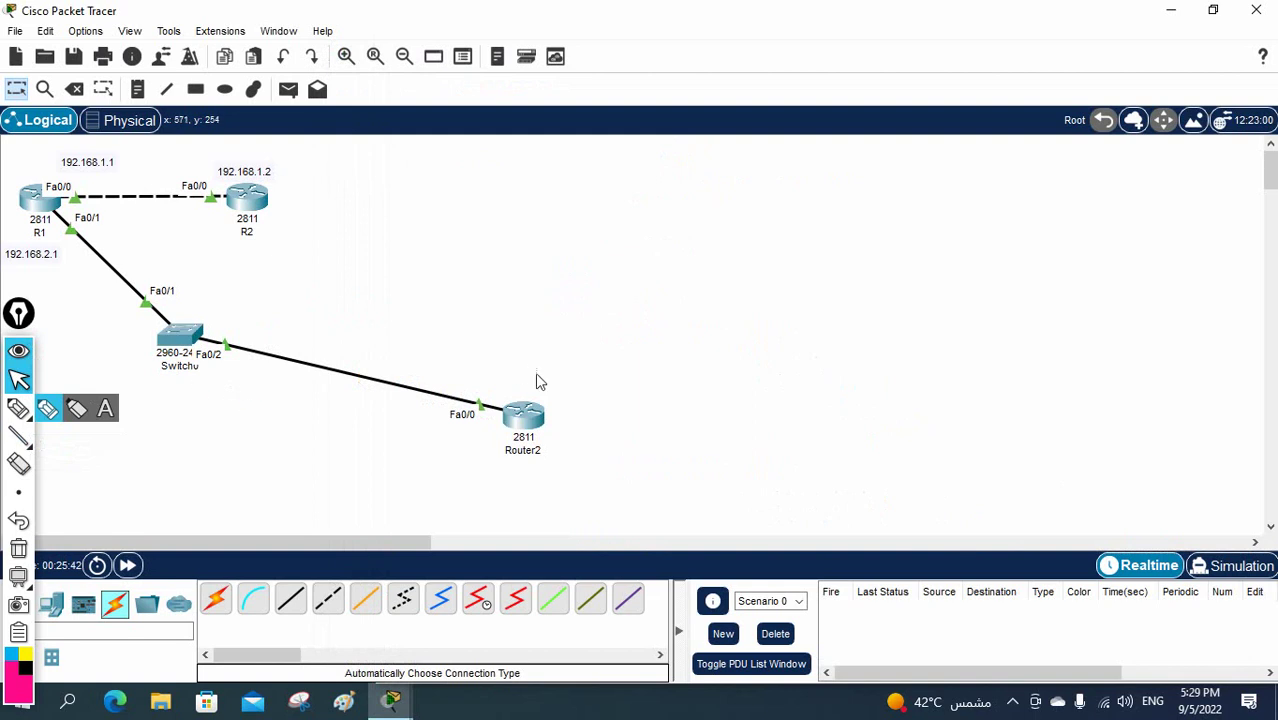
left_click(528, 417)
left_click_drag(834, 550, 1248, 550)
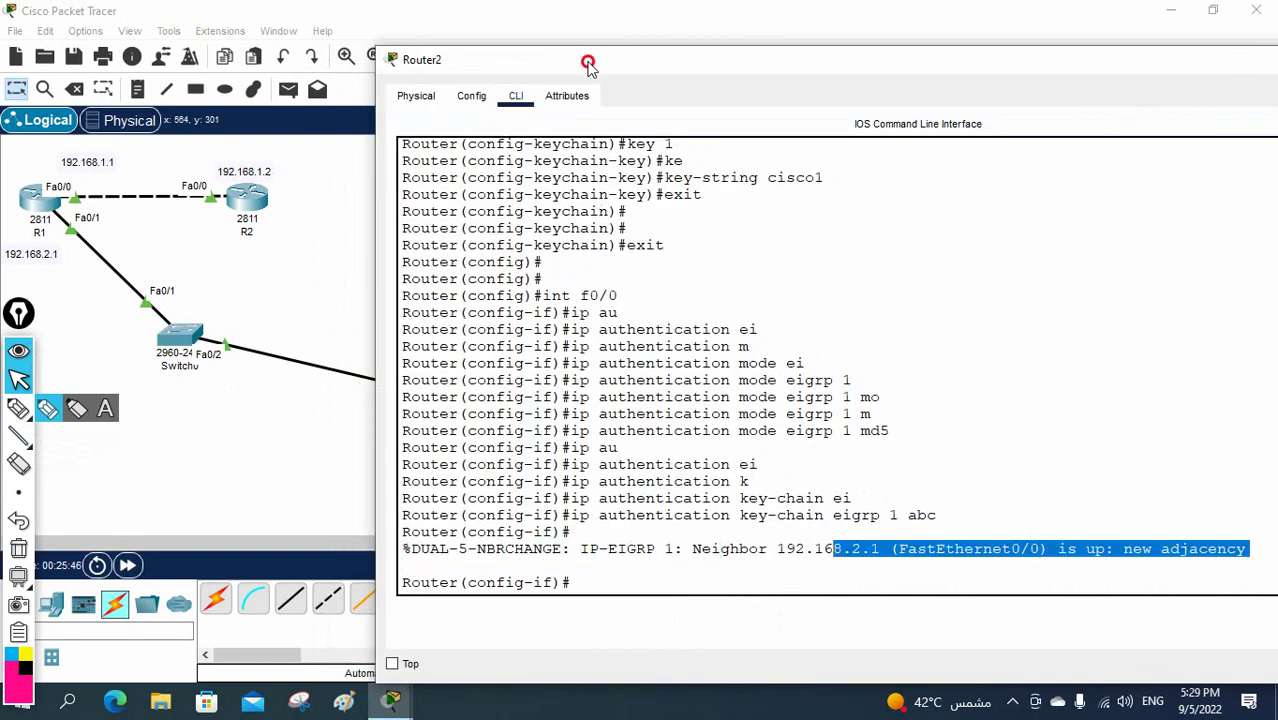
left_click_drag(588, 63, 782, 37)
- Draw pink freehand loops around Router2, R1's Fa0/0 and Fa0/1 ports, R2's Fa0/0 and the link path
left_click(22, 408)
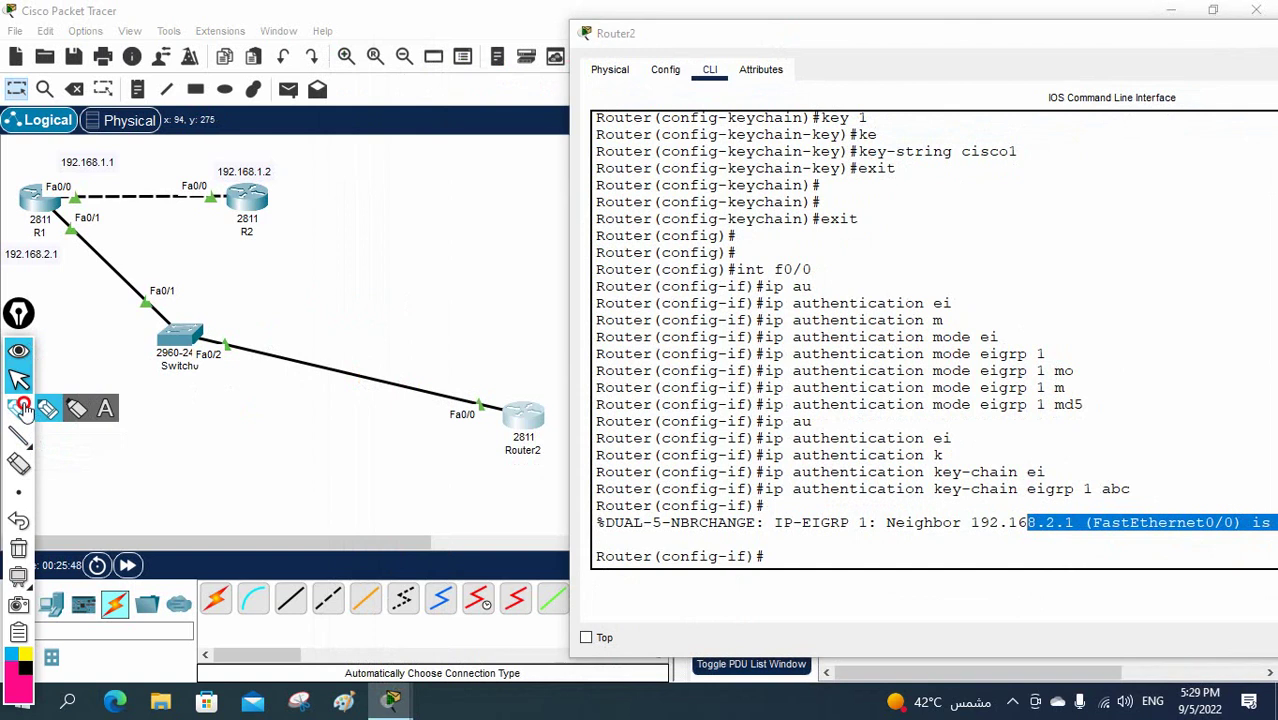
mouse_move(515, 368)
left_mouse_down()
mouse_move(565, 470)
mouse_move(432, 420)
mouse_move(450, 385)
left_mouse_up()
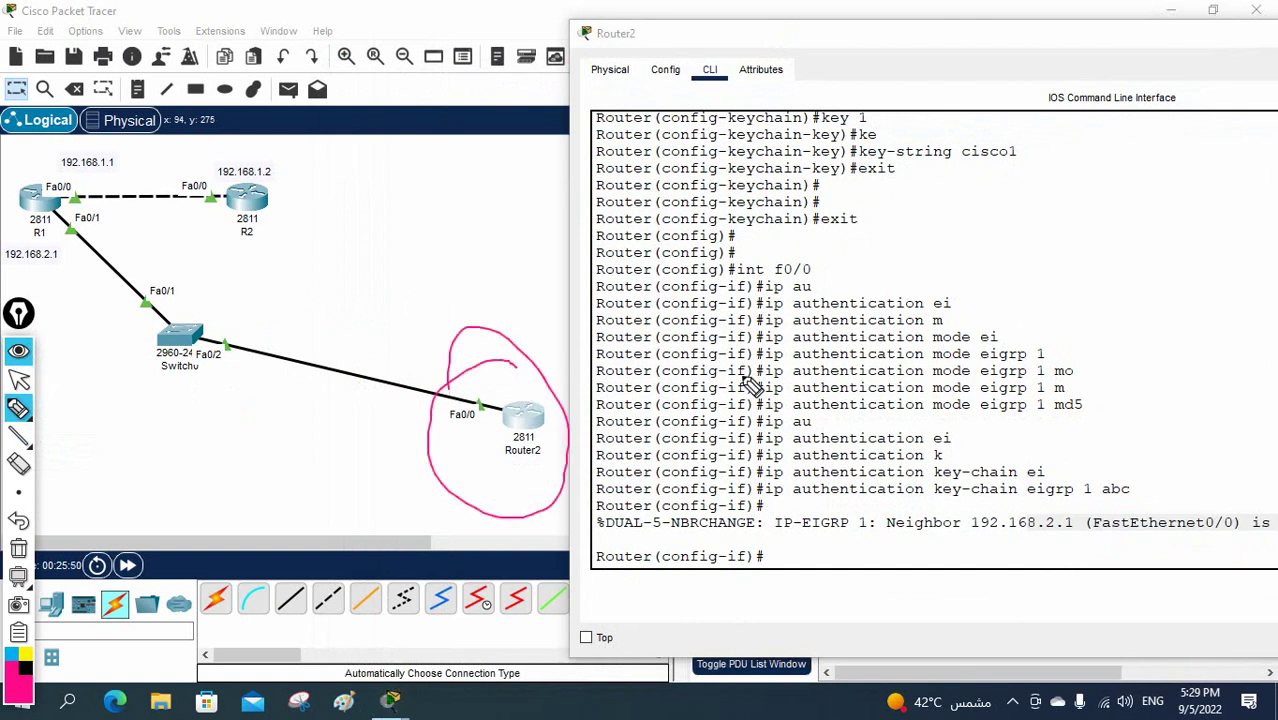
left_click_drag(80, 226, 60, 240)
left_click(78, 196)
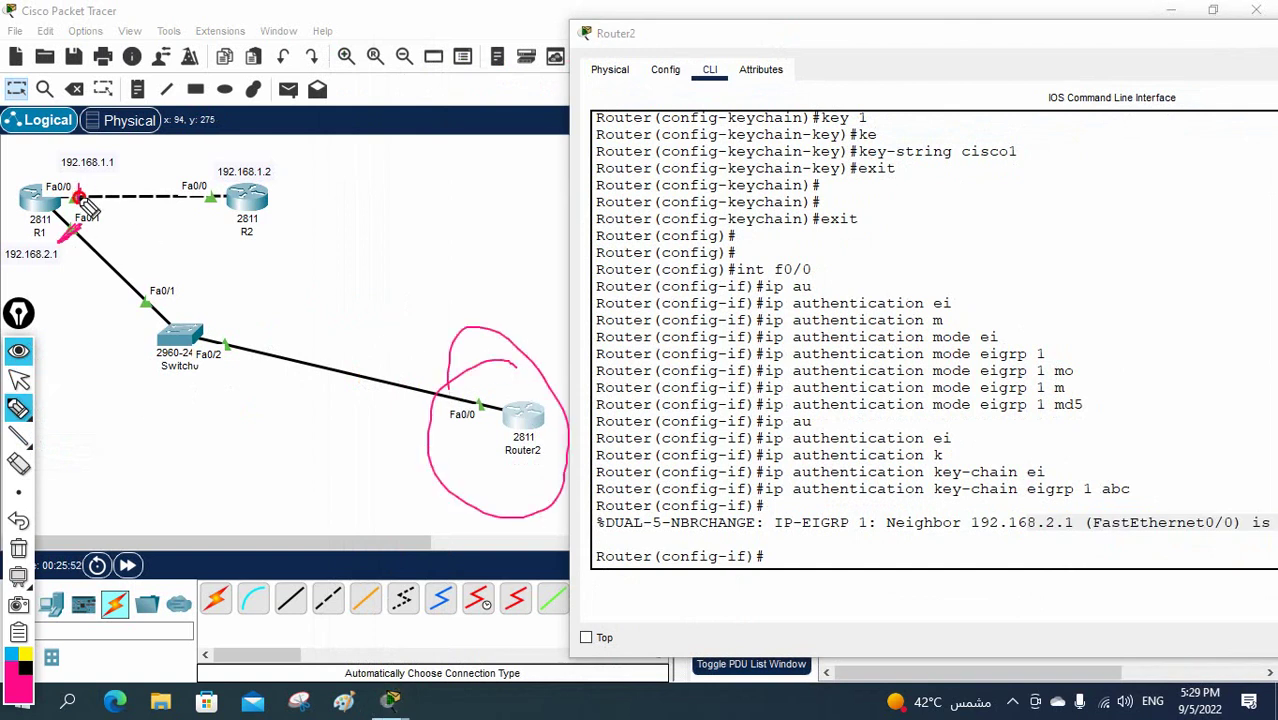
left_click_drag(219, 182, 224, 222)
mouse_move(511, 402)
left_mouse_down()
mouse_move(562, 474)
mouse_move(563, 389)
mouse_move(498, 411)
mouse_move(516, 437)
mouse_move(188, 352)
mouse_move(74, 243)
left_mouse_up()
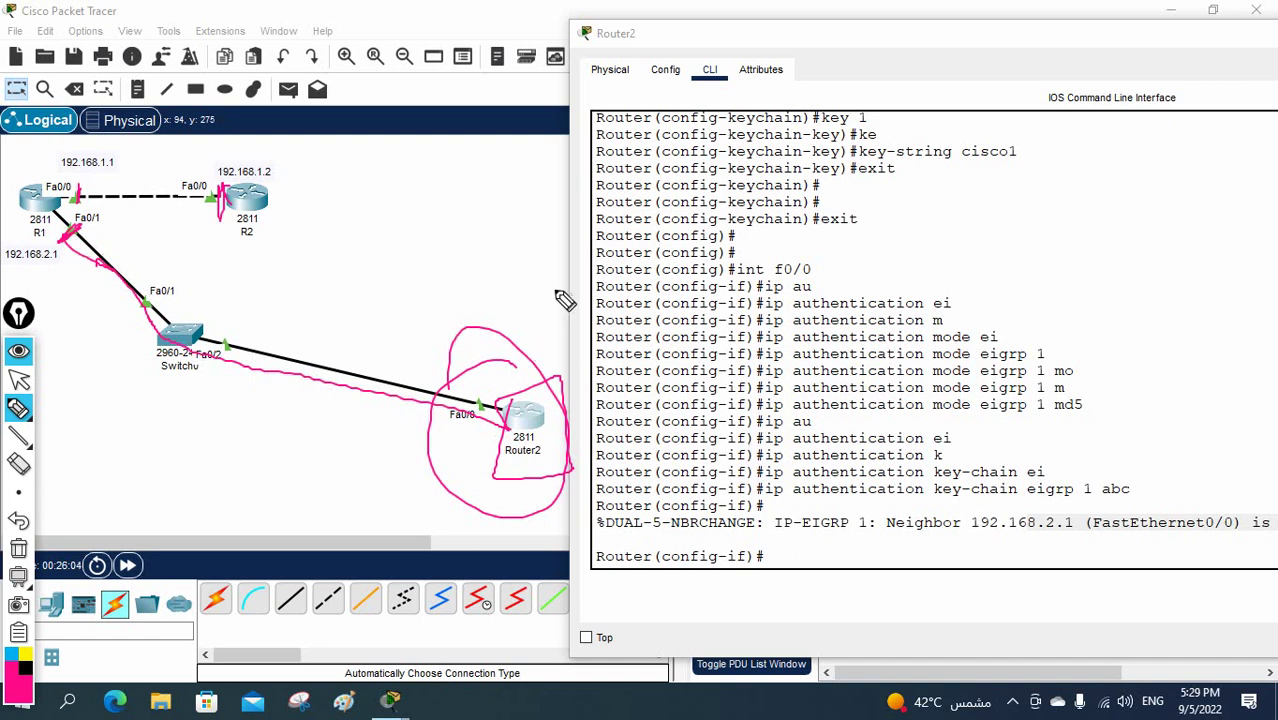
mouse_move(60, 238)
left_mouse_down()
mouse_move(86, 212)
mouse_move(64, 246)
left_mouse_up()
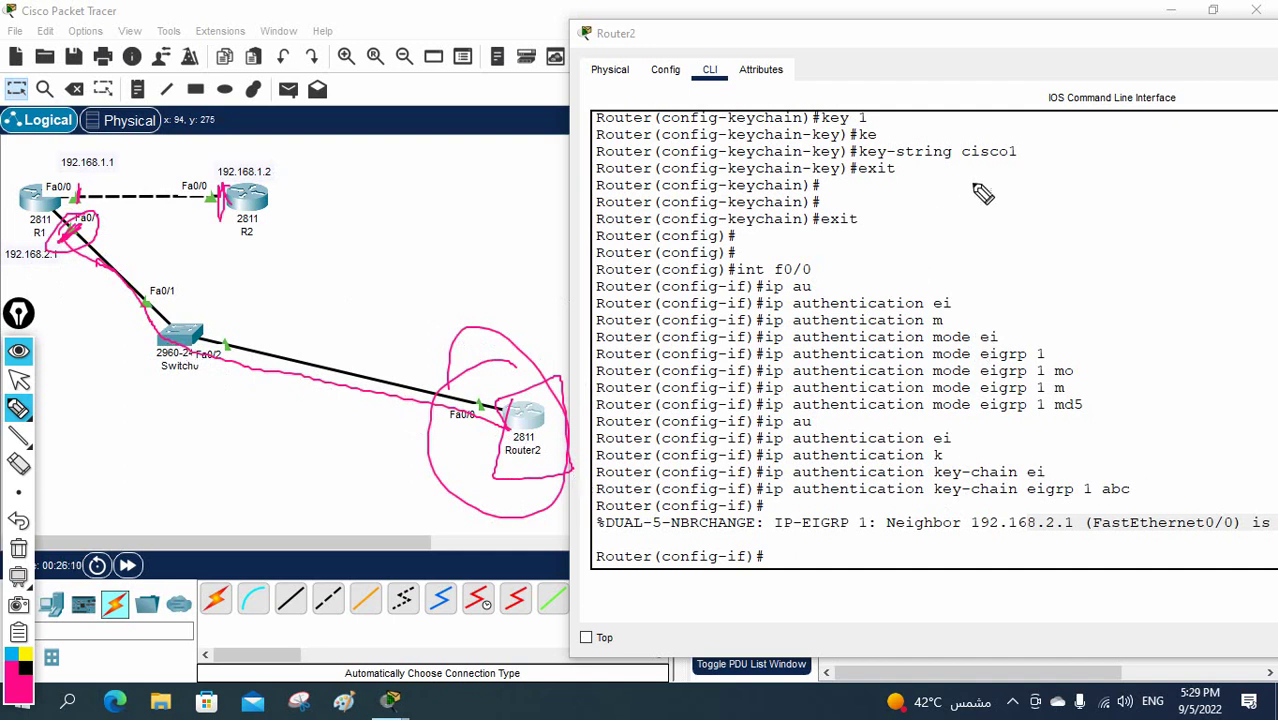
- Circle the key-string line with an arrow, then return to selection mode and widen Router2's window
mouse_move(1027, 150)
left_mouse_down()
mouse_move(958, 150)
mouse_move(1021, 171)
mouse_move(990, 134)
left_mouse_up()
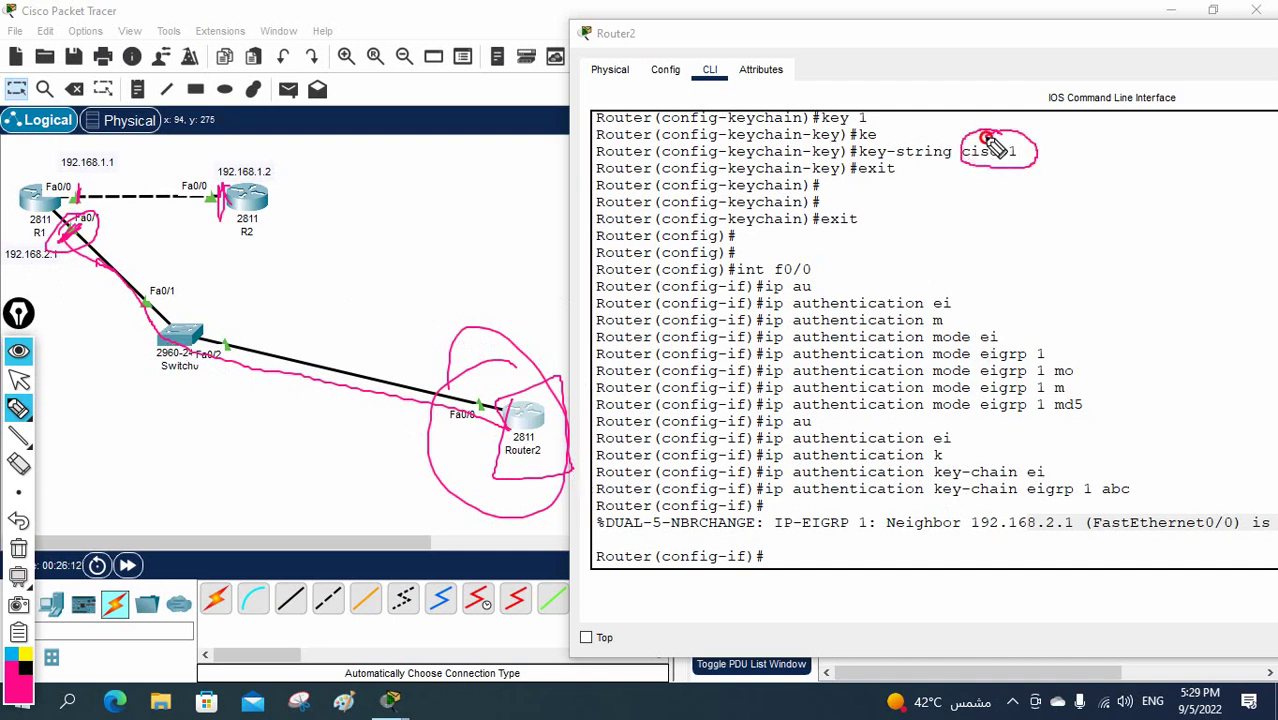
left_click_drag(1002, 178, 956, 222)
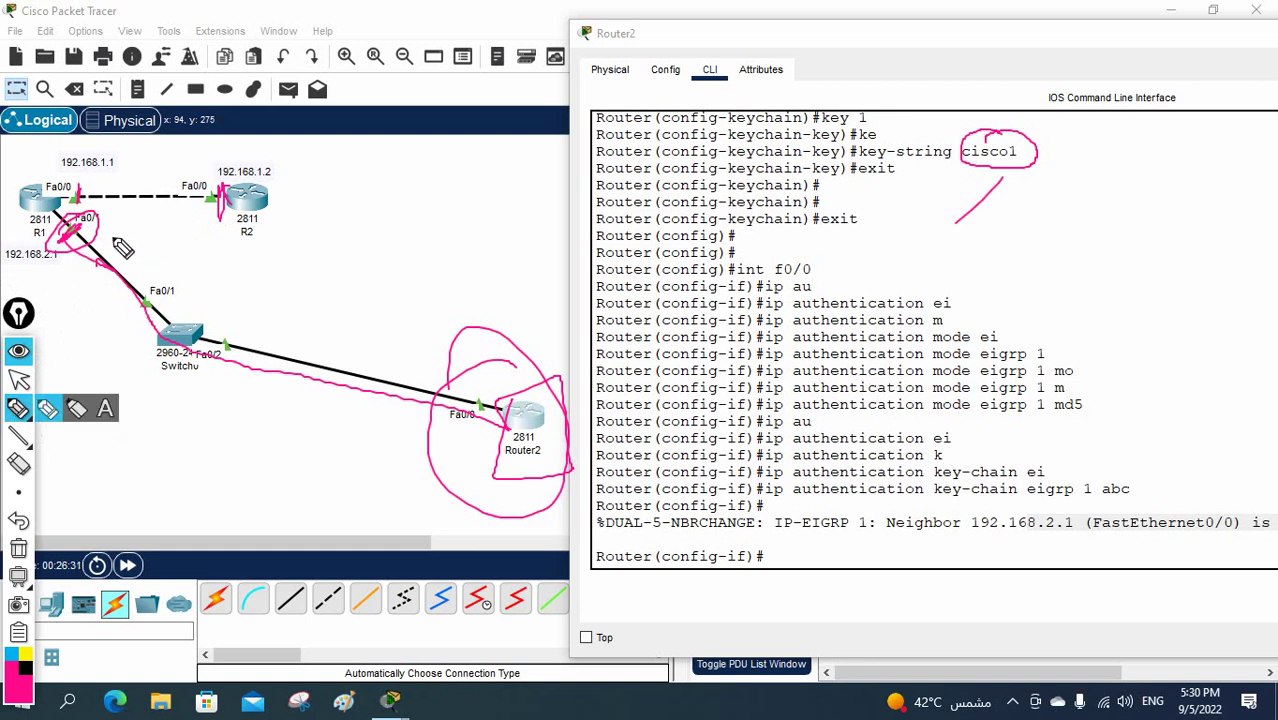
left_click(19, 380)
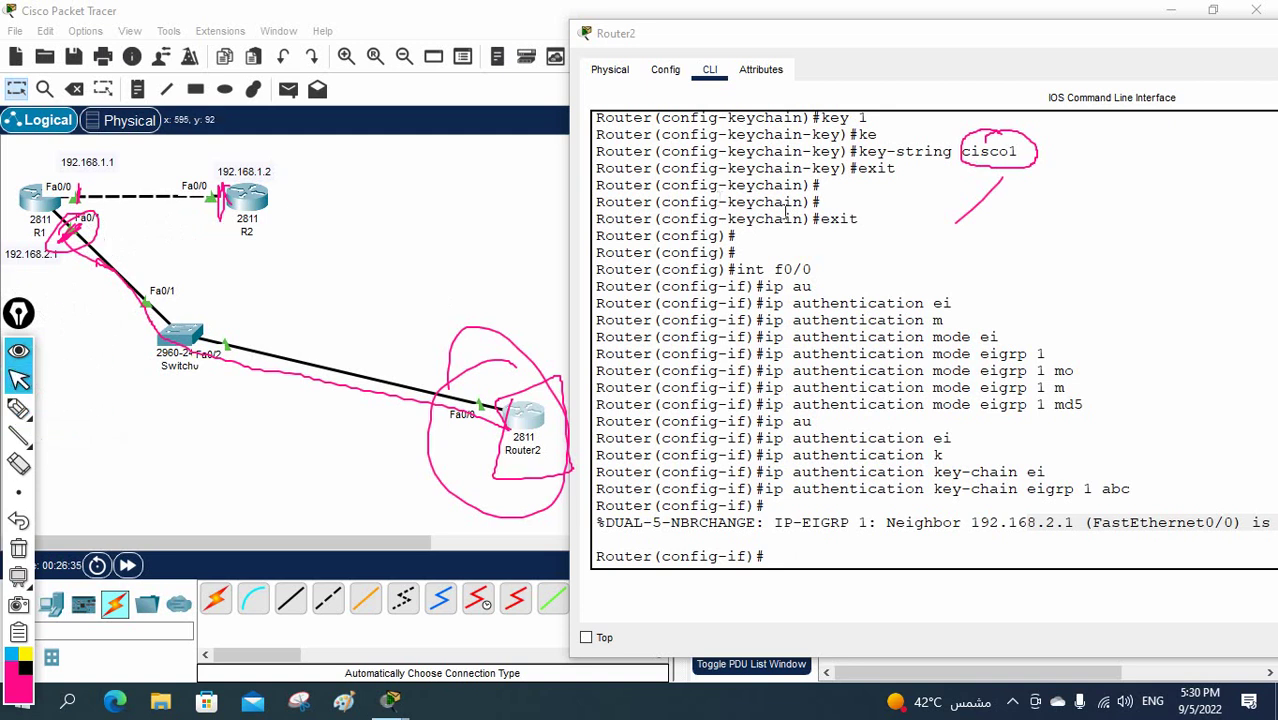
left_click_drag(569, 182, 372, 182)
- Erase all pink annotations and leave configuration mode with Ctrl+Z
left_click(18, 548)
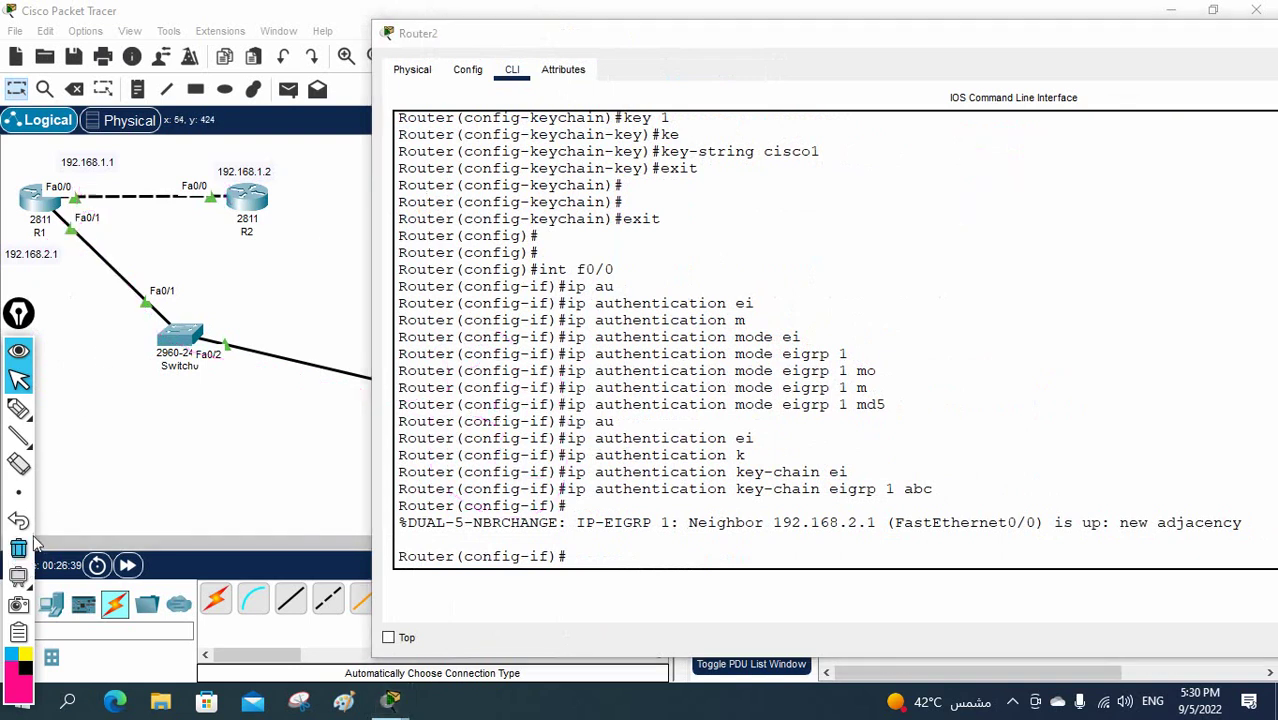
key("ctrl+z")
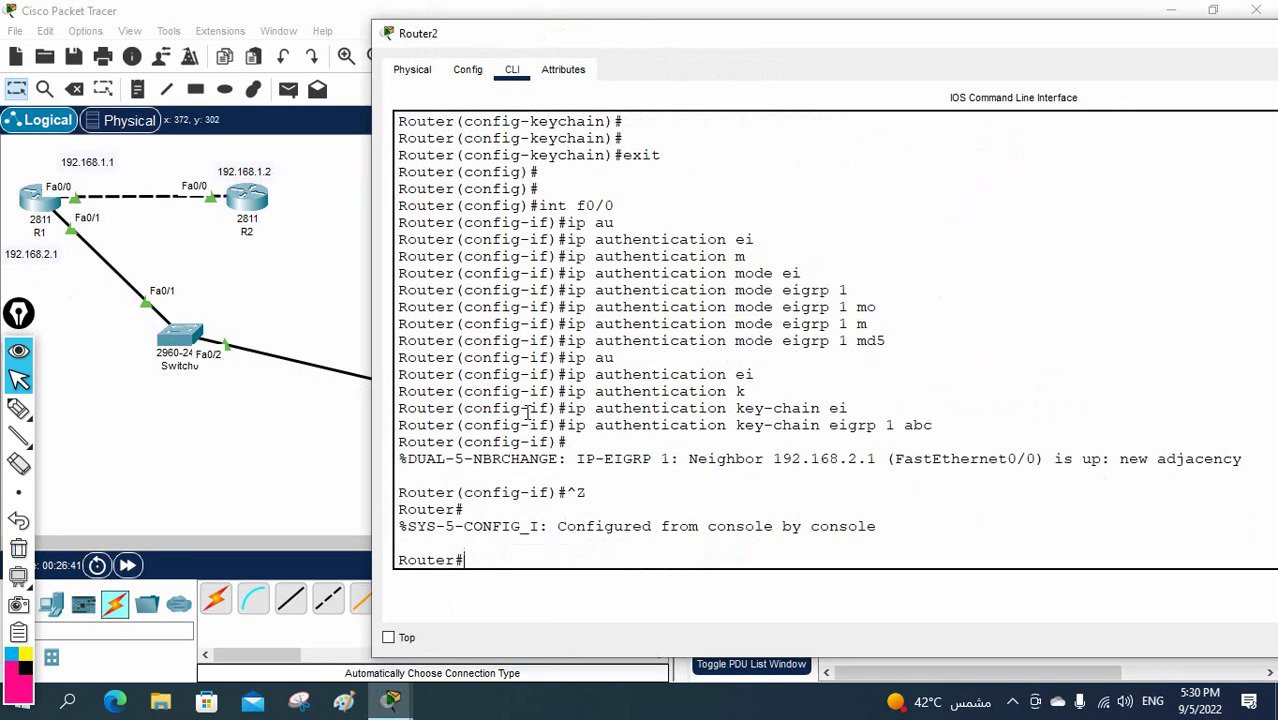
key("Return")
key("Return")
- Run 'sh run' and page through it, highlighting Fa0/0's address and authentication lines
type("sh run")
key("Return")
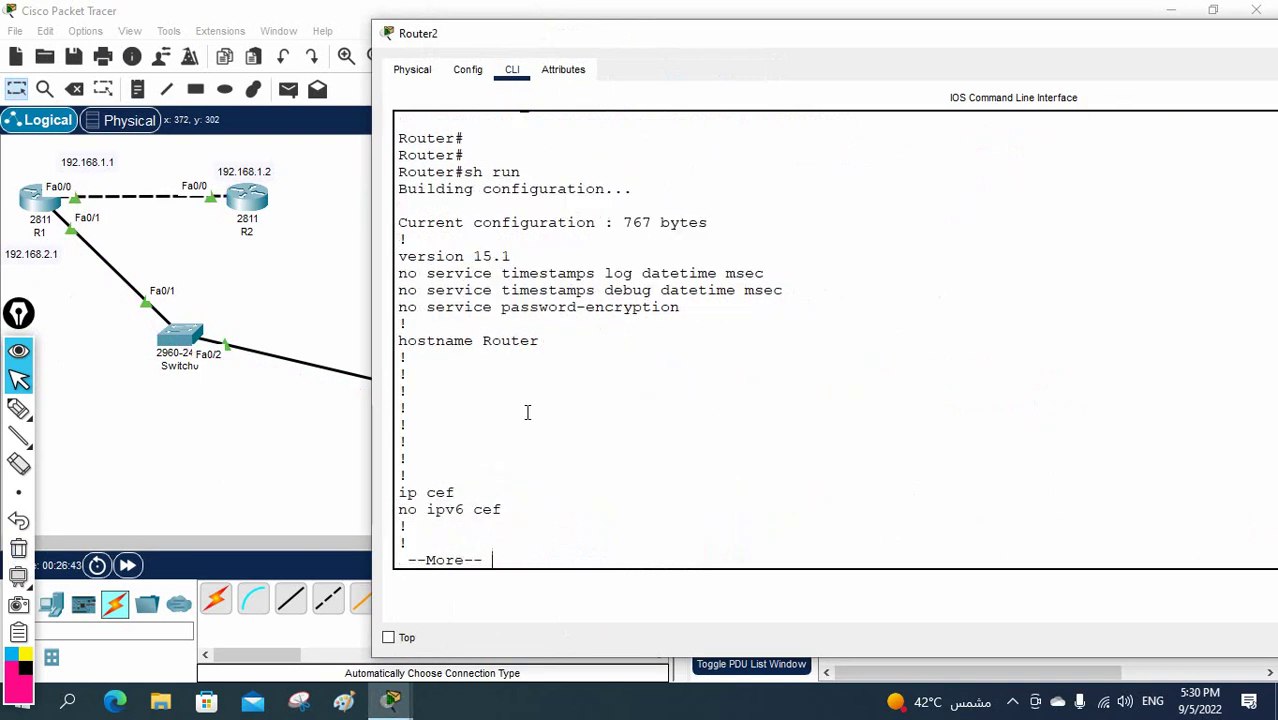
key("space")
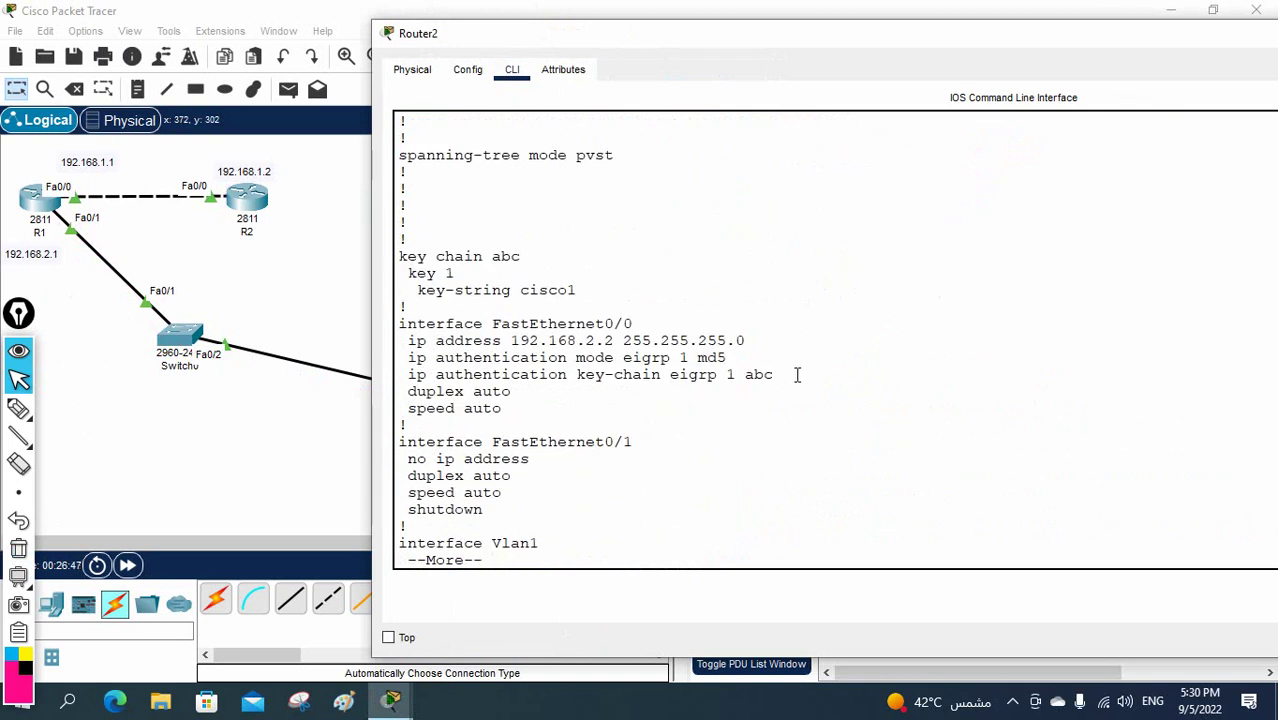
left_click_drag(797, 374, 398, 347)
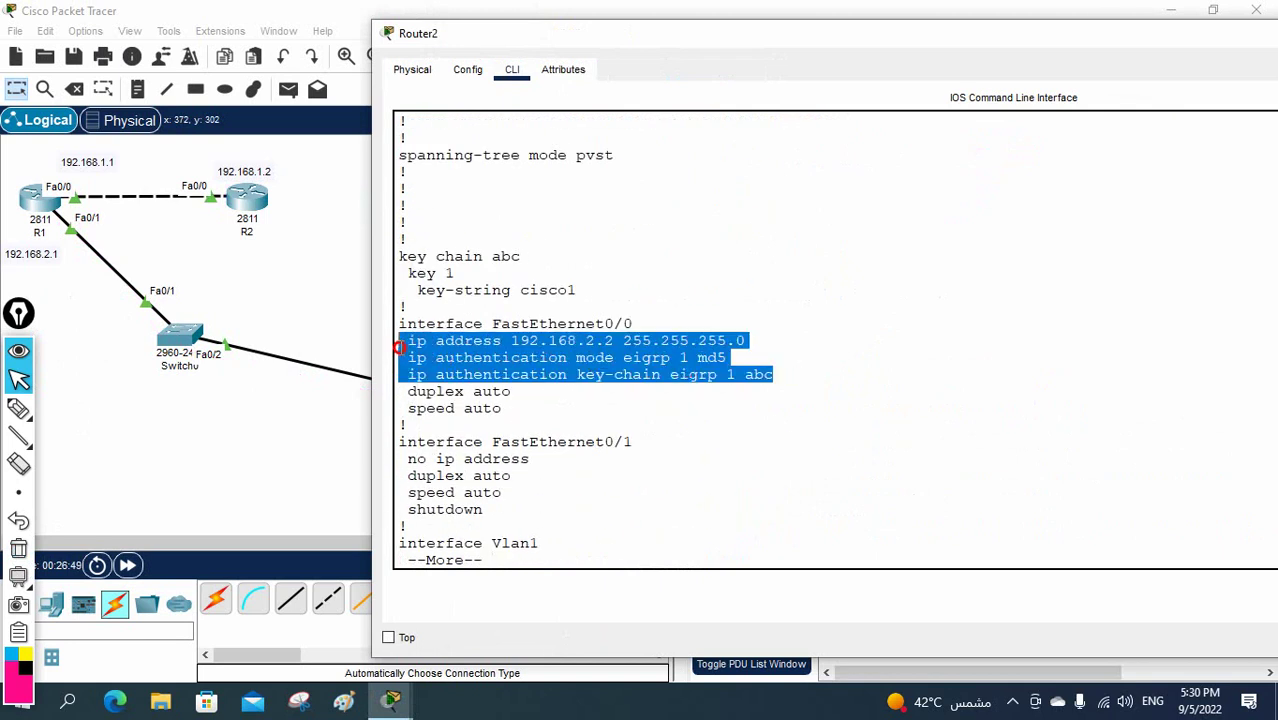
left_click(548, 367)
key("Return")
key("Return")
key("Return")
key("Return")
key("Return")
key("Return")
key("Return")
key("Return")
key("Return")
key("Return")
key("Return")
key("Return")
key("Return")
key("Return")
key("Return")
key("Return")
key("Return")
key("Return")
key("Return")
key("Return")
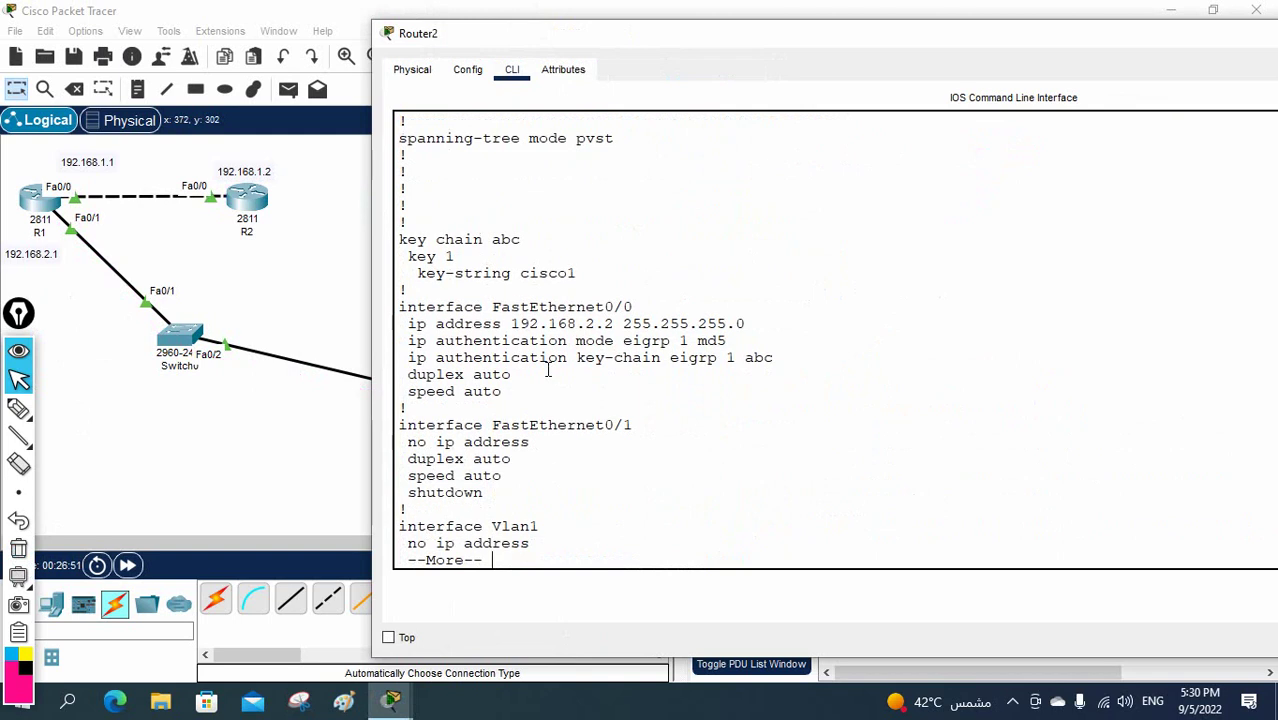
key("Return")
key("Return")
key("Return")
key("Return")
key("Return")
key("Return")
key("Return")
key("Return")
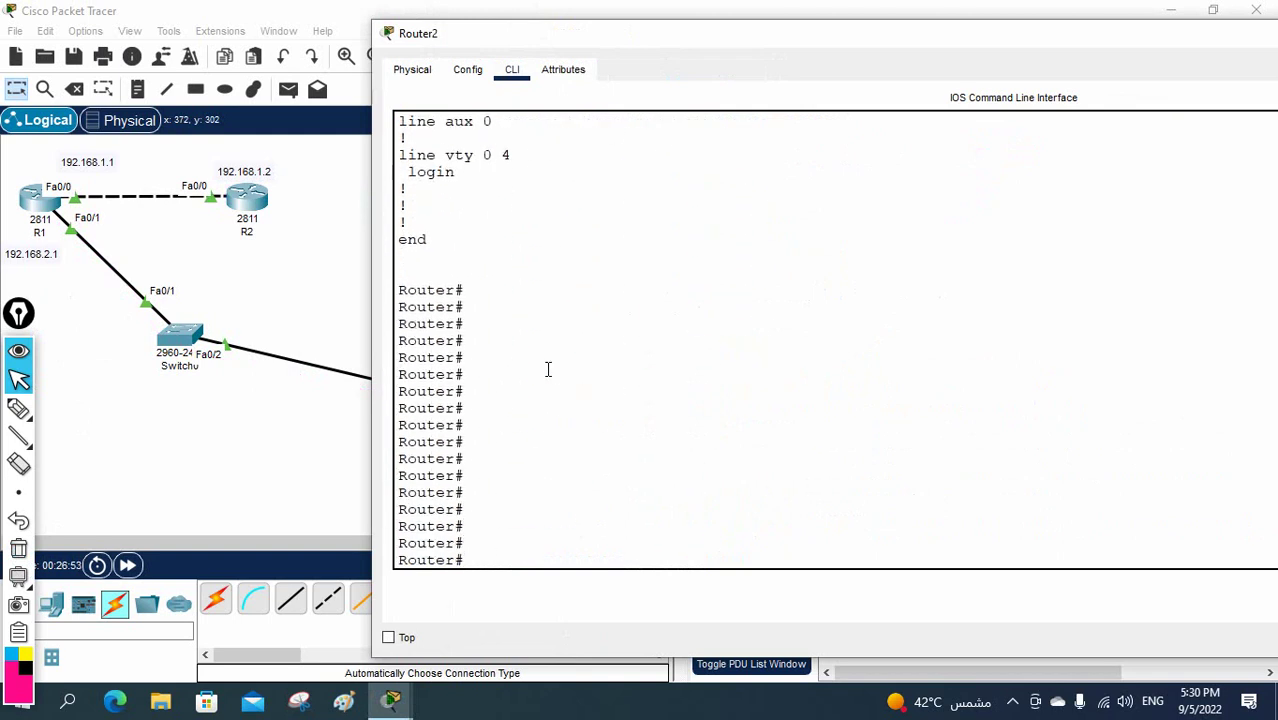
- Scroll back up to highlight the key chain abc lines and Fa0/0's MD5 authentication lines
scroll(550, 370, "up", 9)
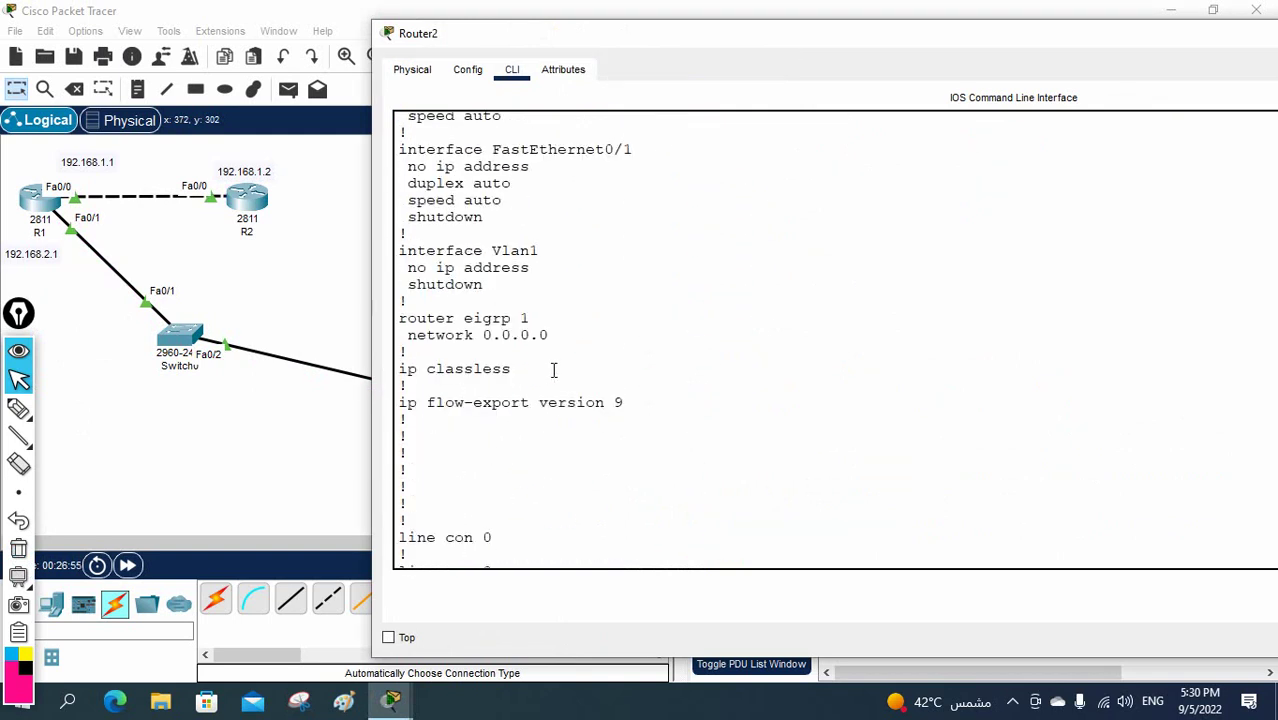
scroll(553, 370, "up", 2)
left_click_drag(557, 459, 380, 425)
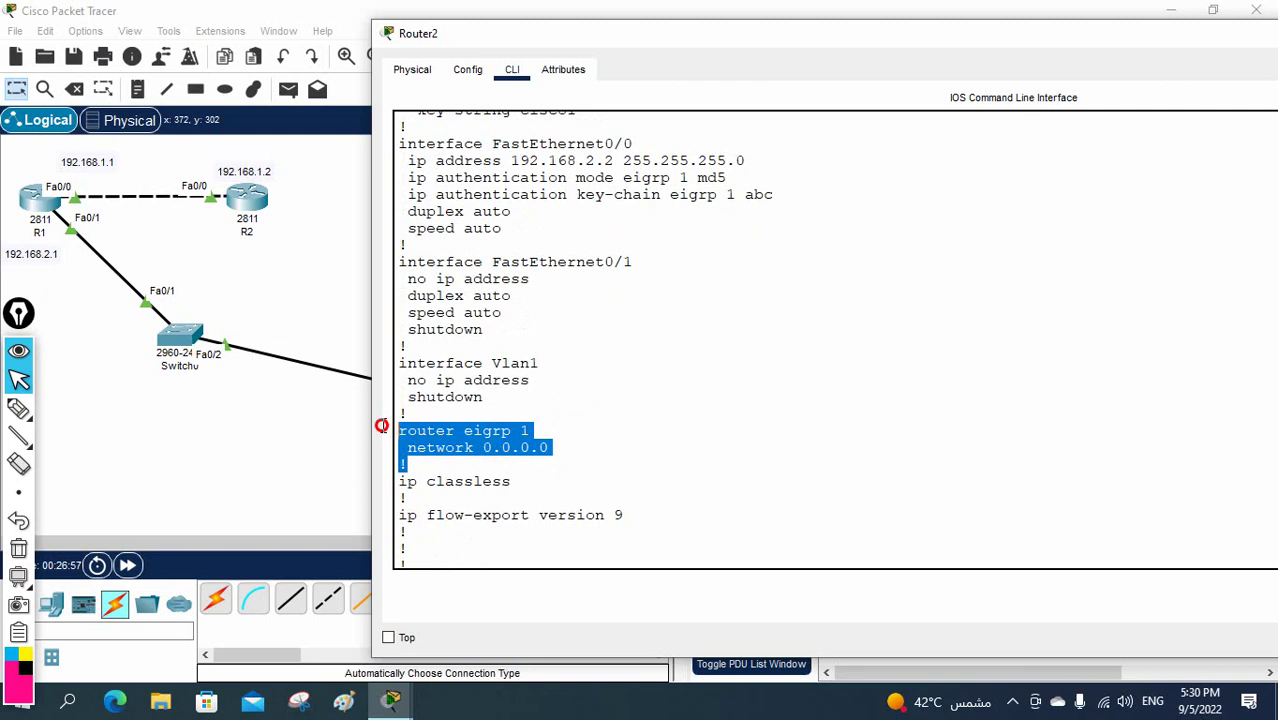
scroll(668, 417, "up", 2)
left_click_drag(596, 223, 386, 188)
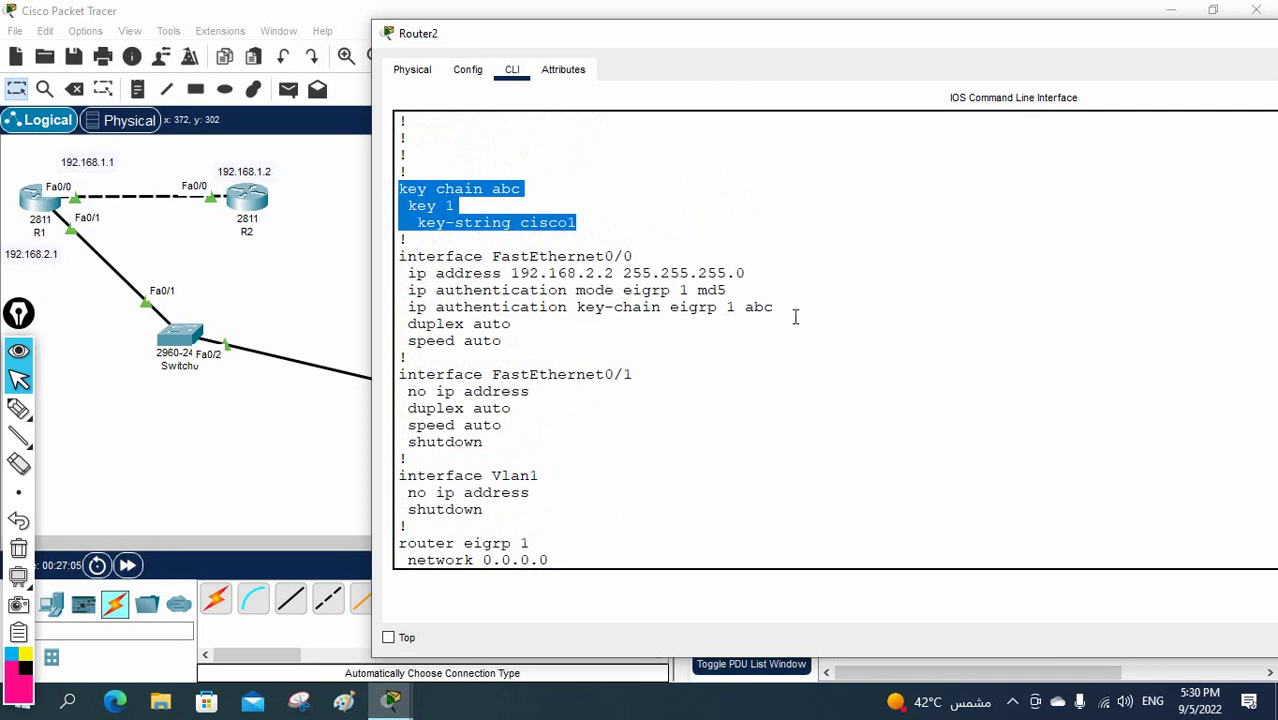
left_click_drag(795, 316, 399, 290)
left_click(685, 331)
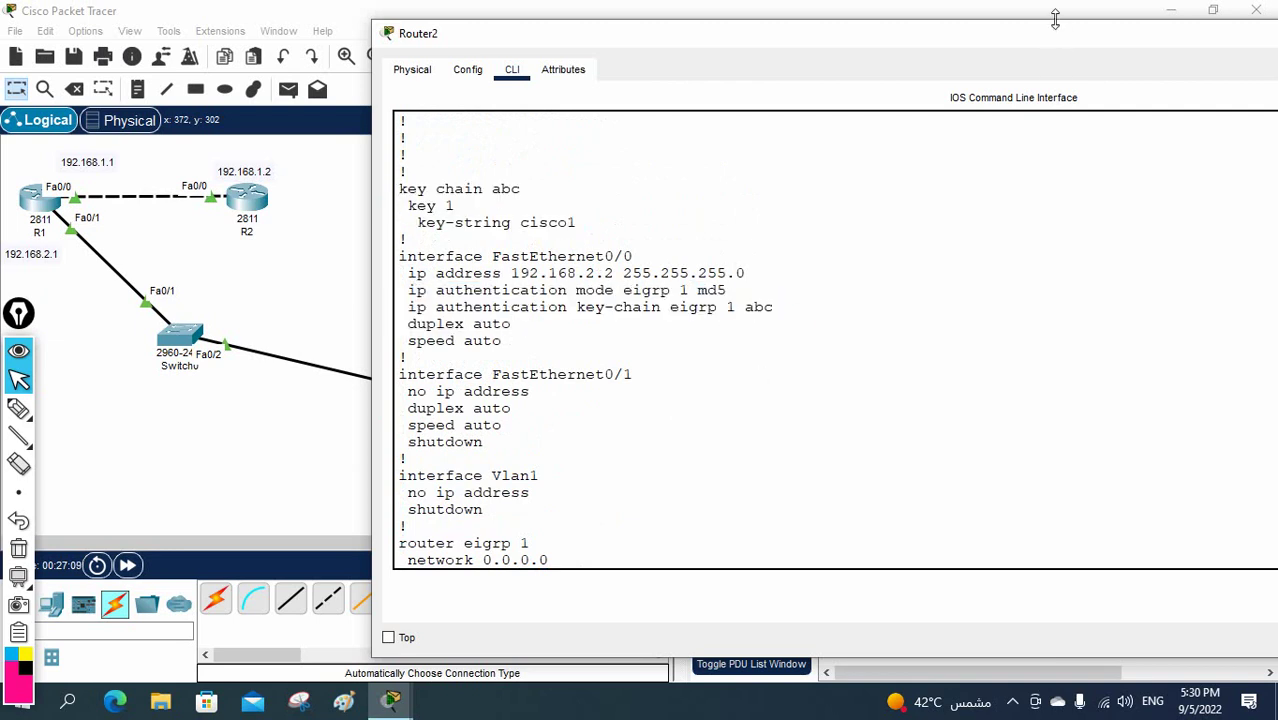
- Move the Router2 console window aside and close it
left_click_drag(1050, 30, 800, 67)
left_click_drag(1212, 77, 950, 97)
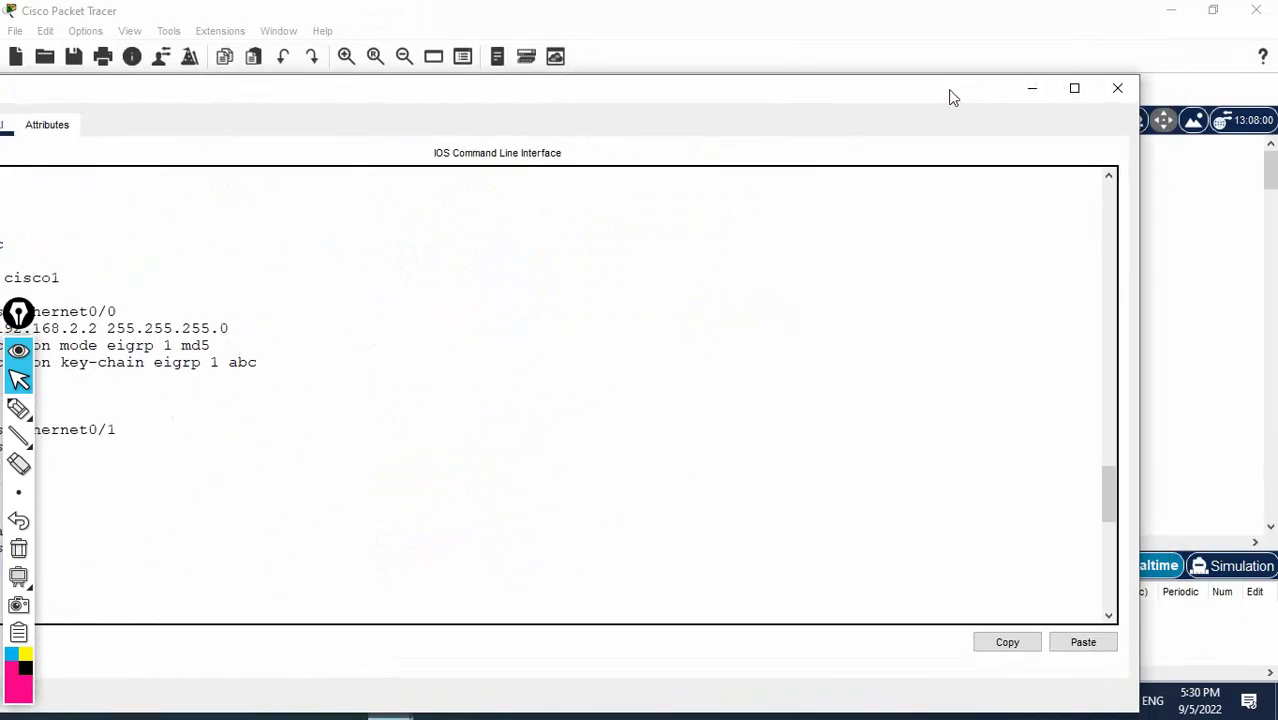
left_click(1107, 94)
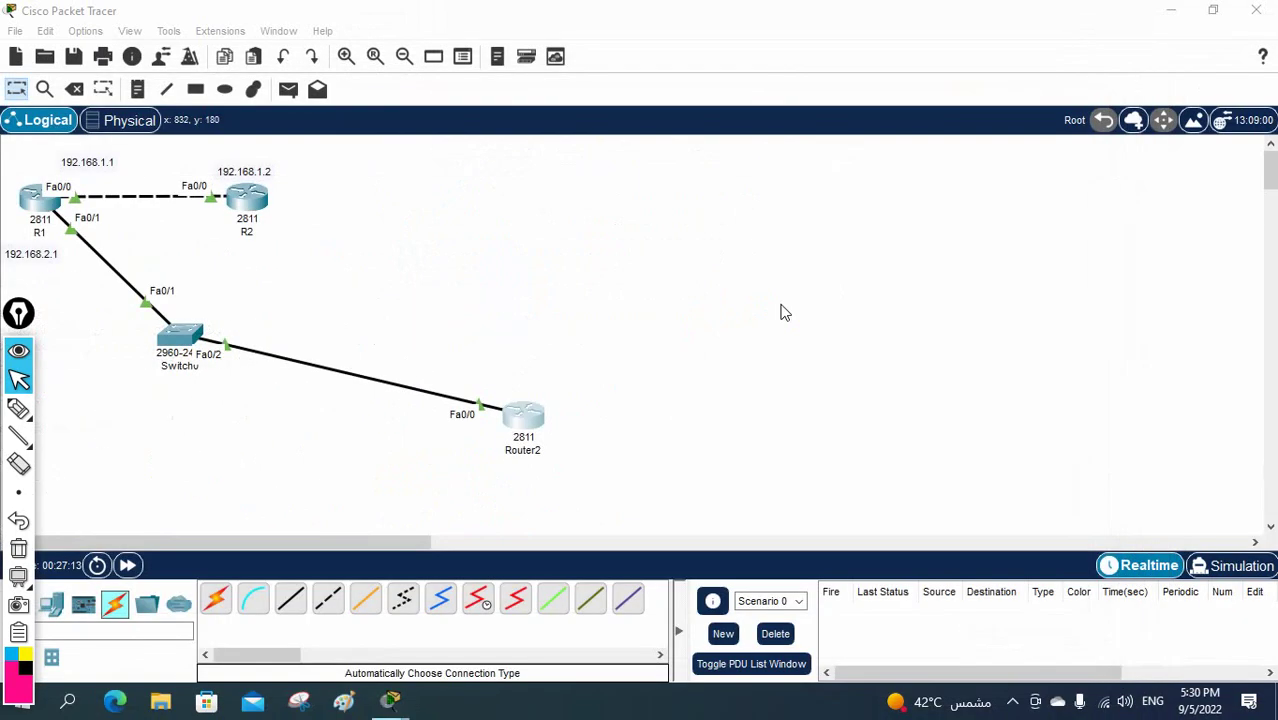